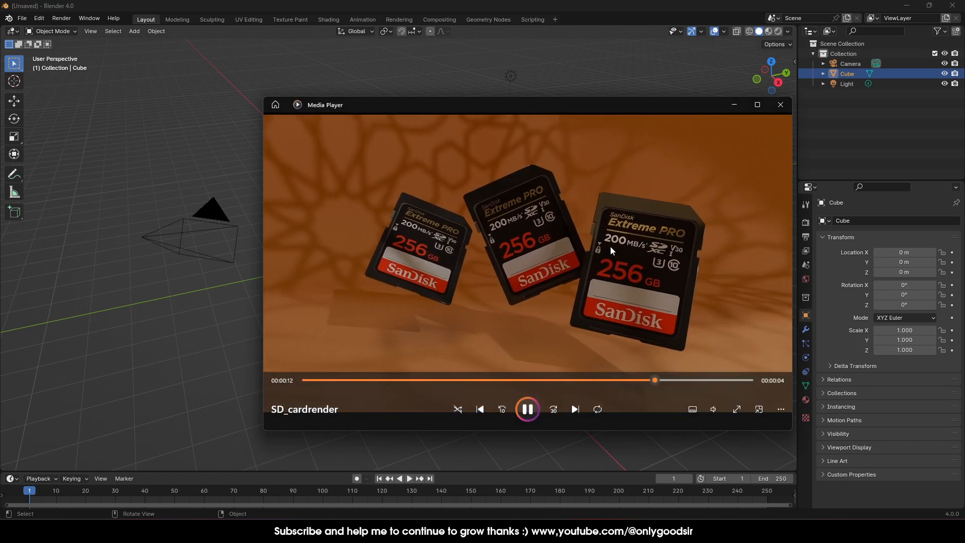
View the SD card render and the "sd card" web search as references, close both windows, and deselect the cube
click(778, 107)
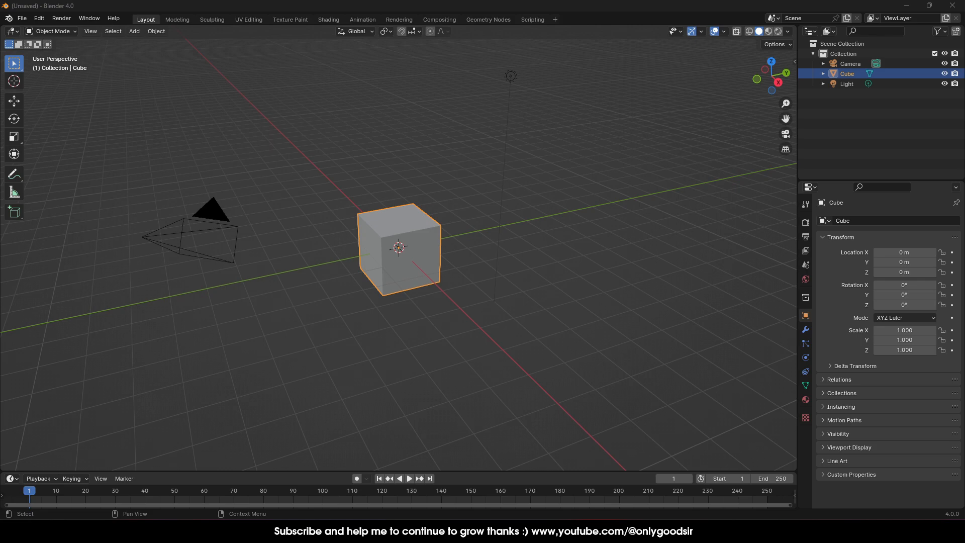
drag(964, 150, 245, 39)
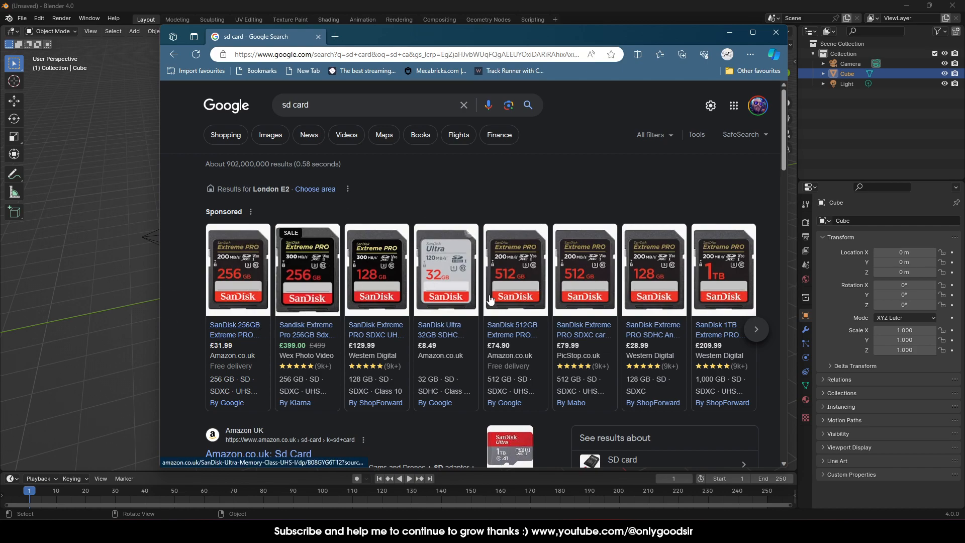
click(776, 32)
click(240, 125)
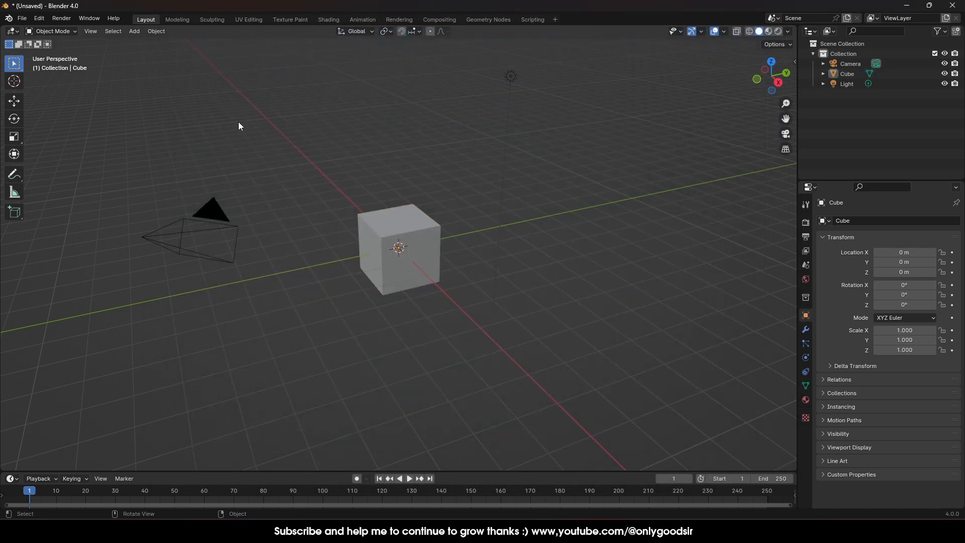
Search the add-on preferences for "import i" and check whether Import Images as Planes is enabled
click(40, 18)
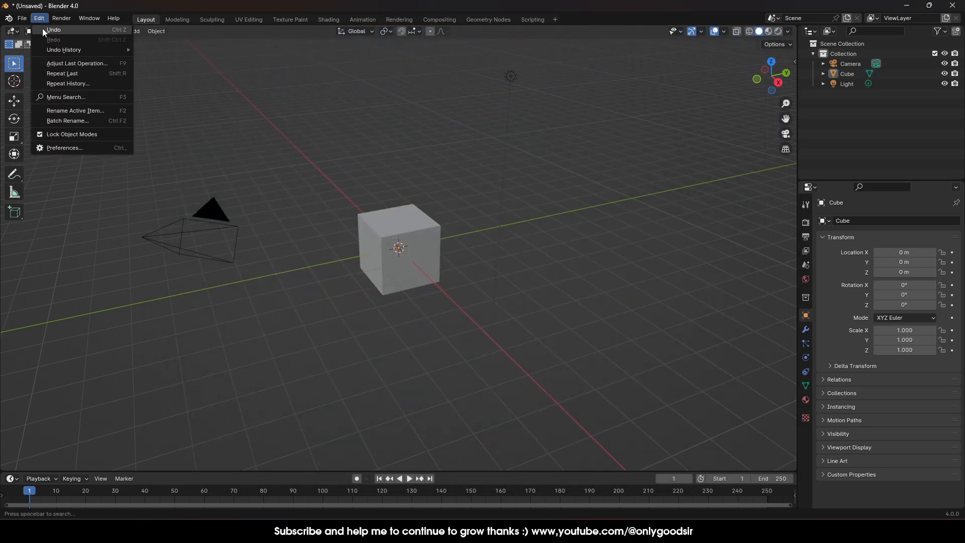
click(64, 149)
click(269, 40)
text(import in)
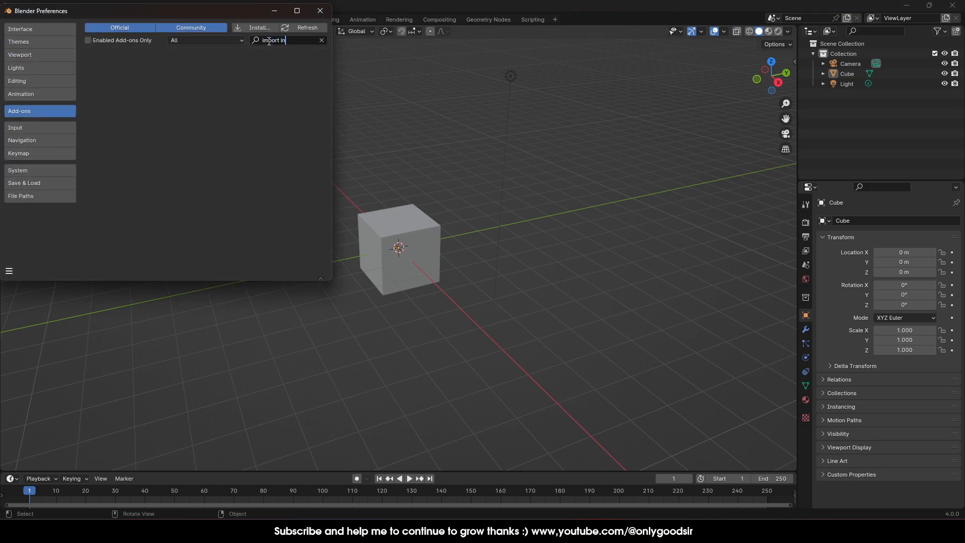
key(BackSpace)
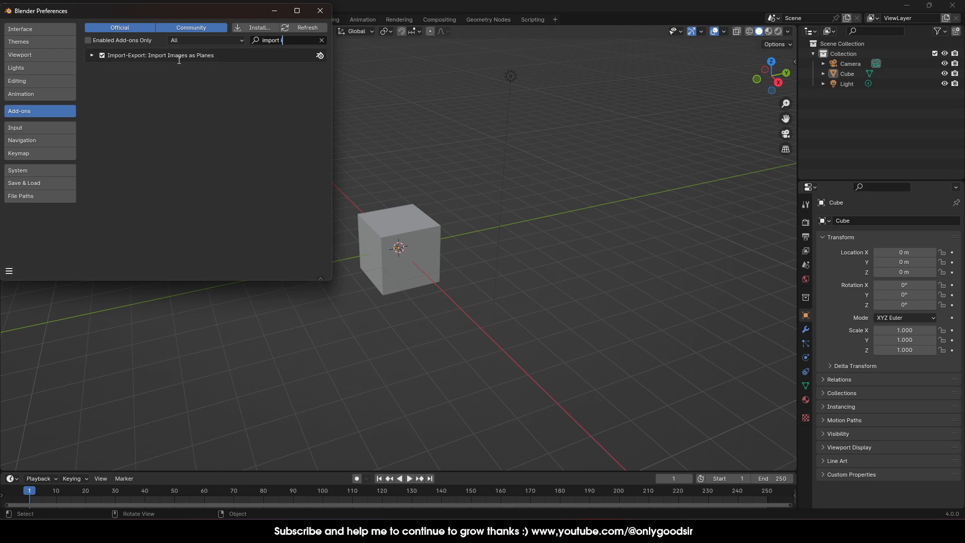
click(320, 11)
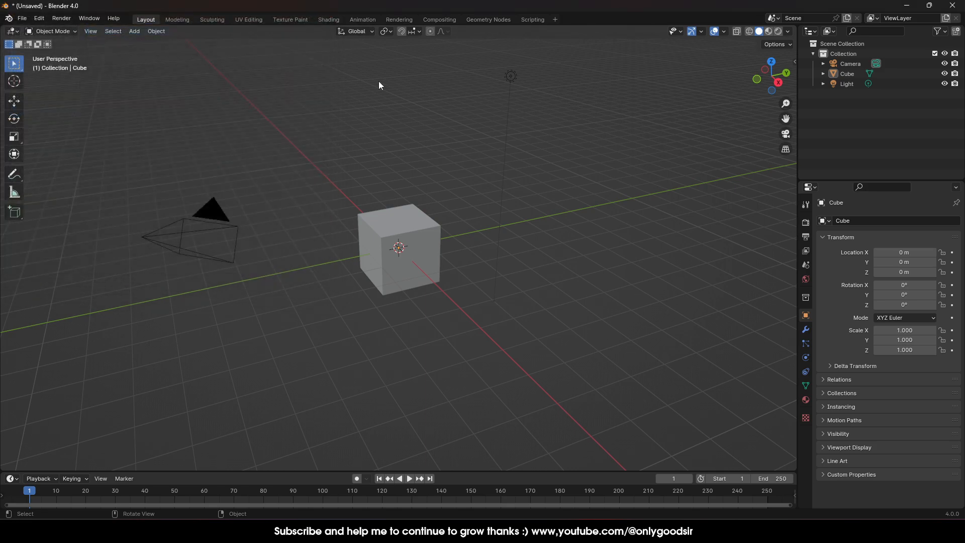
Delete the default camera, cube and light from the scene
drag(177, 75, 593, 375)
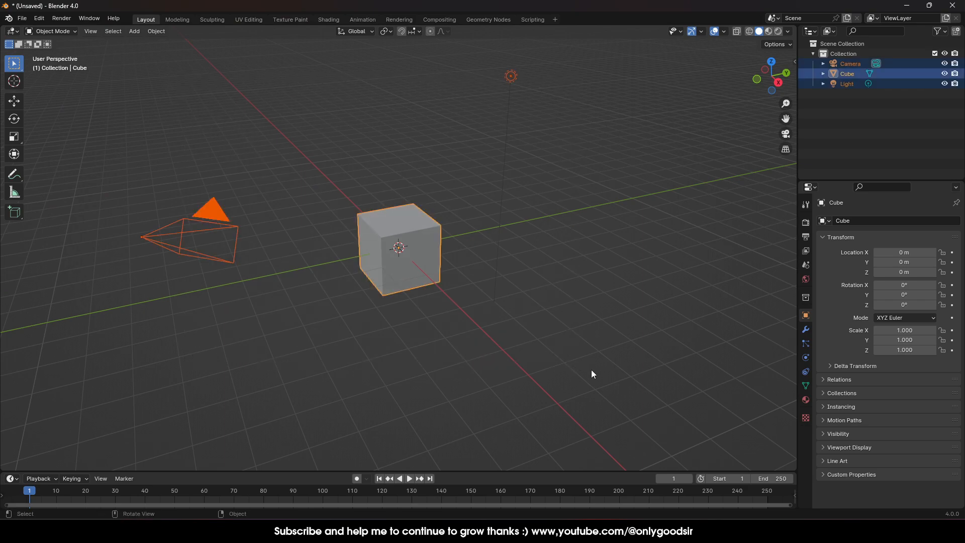
key(Delete)
middle_drag(337, 159, 369, 232)
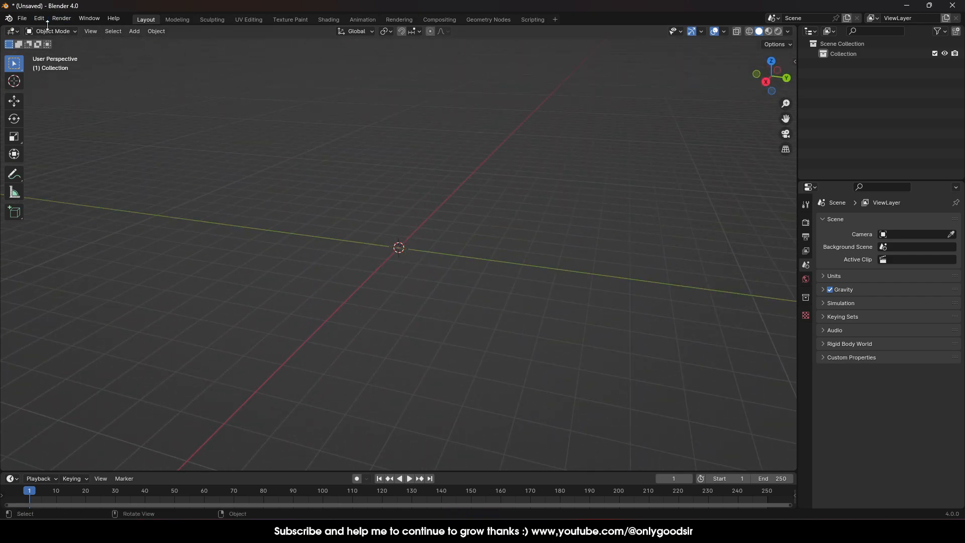
Import the SanDisk SD card picture 811i6jCsqiL._AC_SX569_.jpg from the Desktop's 3dstuff folder as an image plane
click(23, 19)
mouse_move(51, 162)
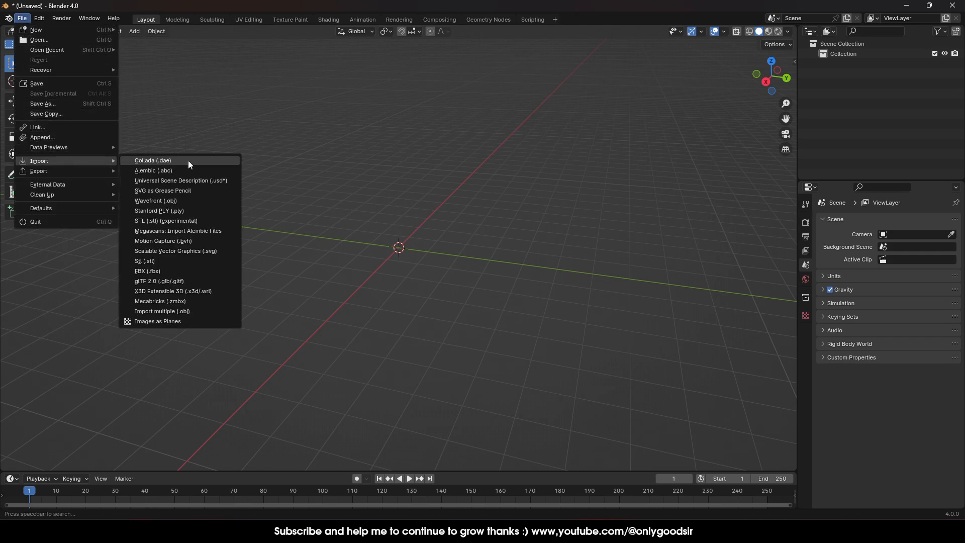
click(158, 321)
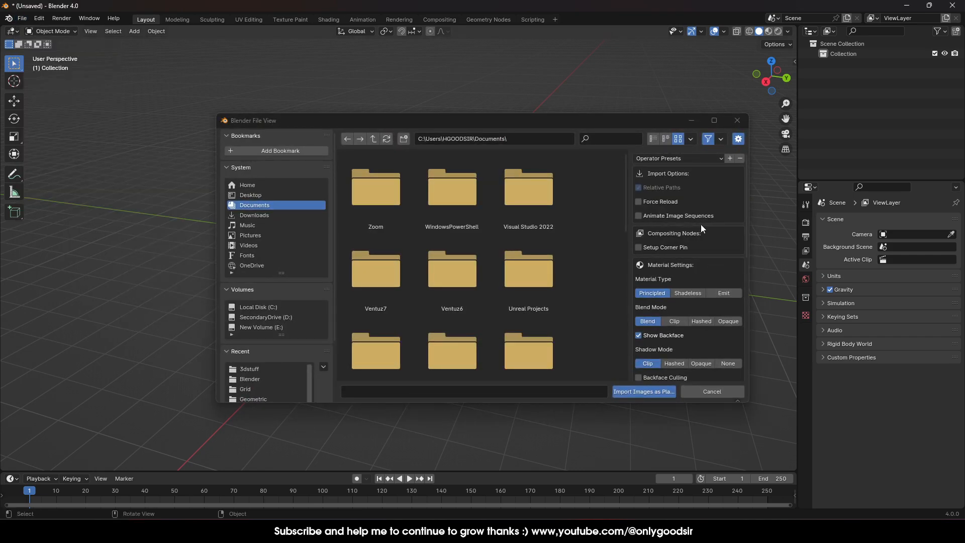
click(247, 195)
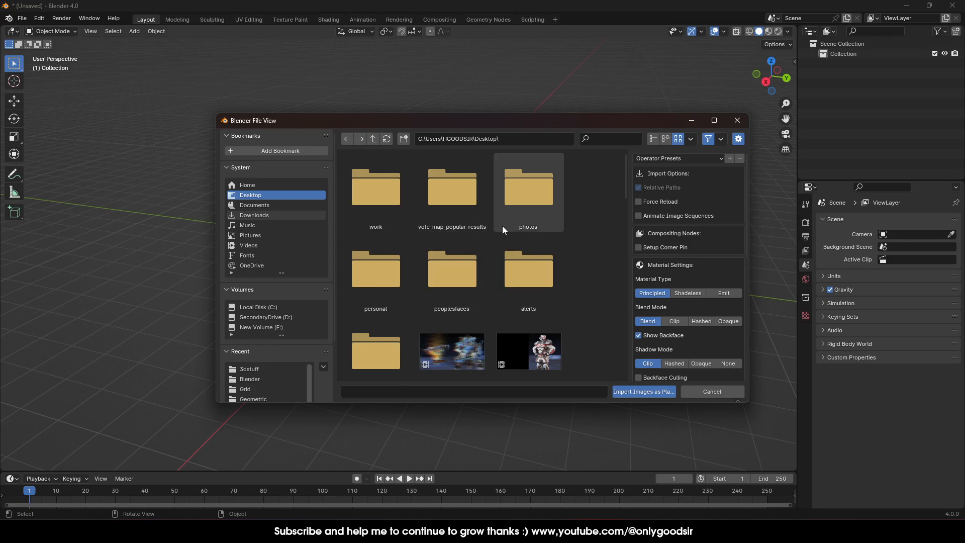
scroll(418, 284, down, 1)
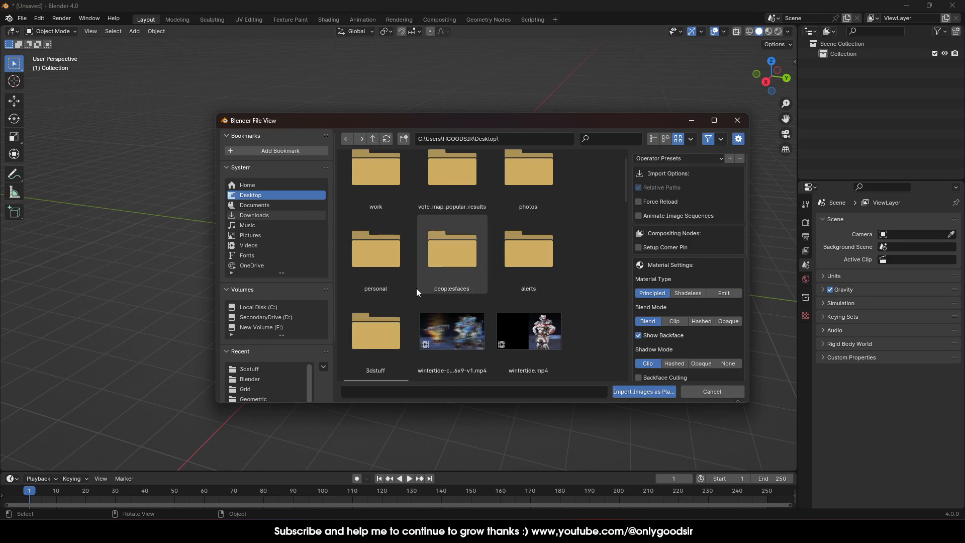
double_click(381, 339)
scroll(448, 274, down, 8)
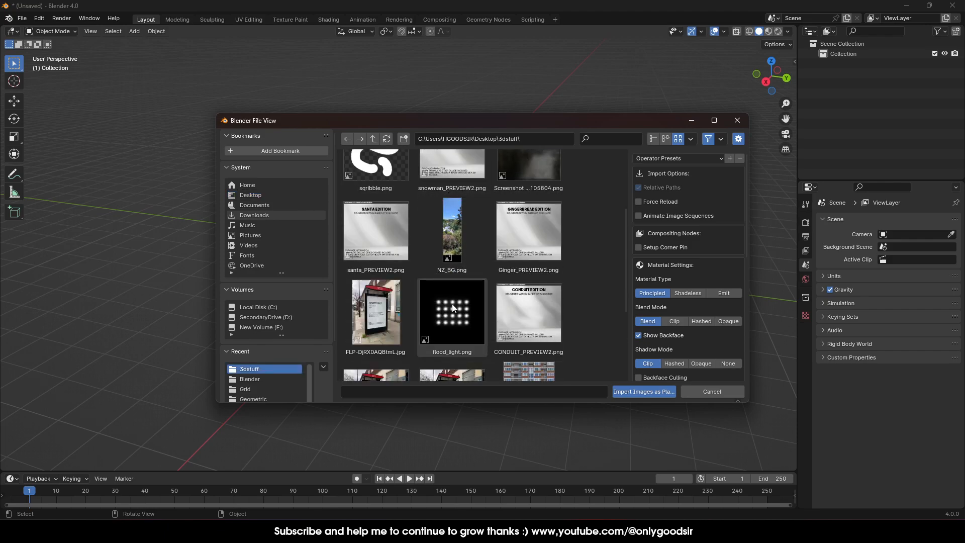
click(457, 344)
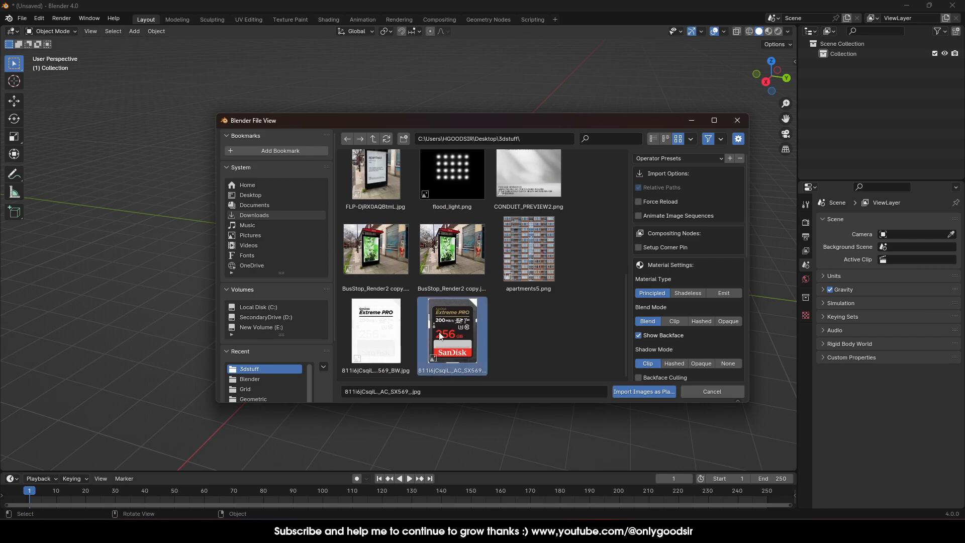
click(648, 391)
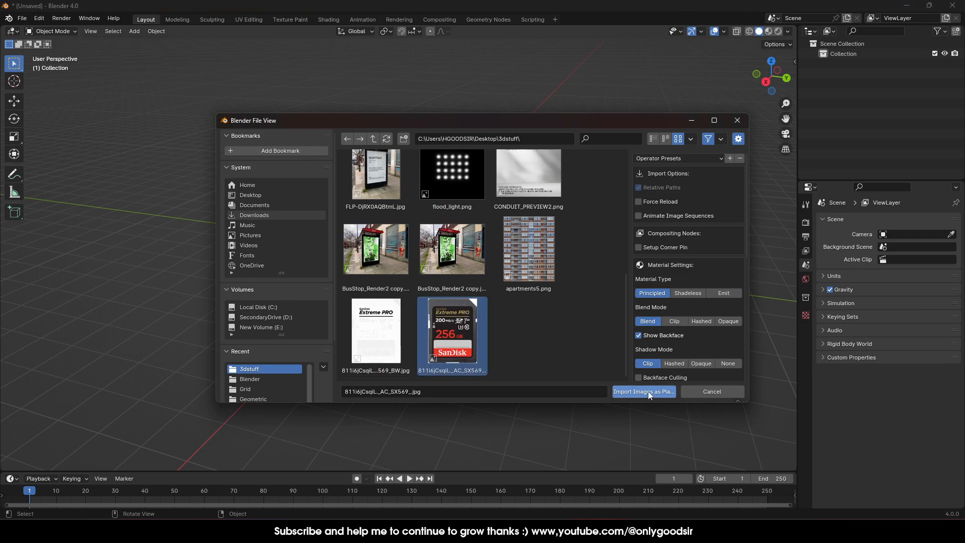
scroll(424, 276, up, 8)
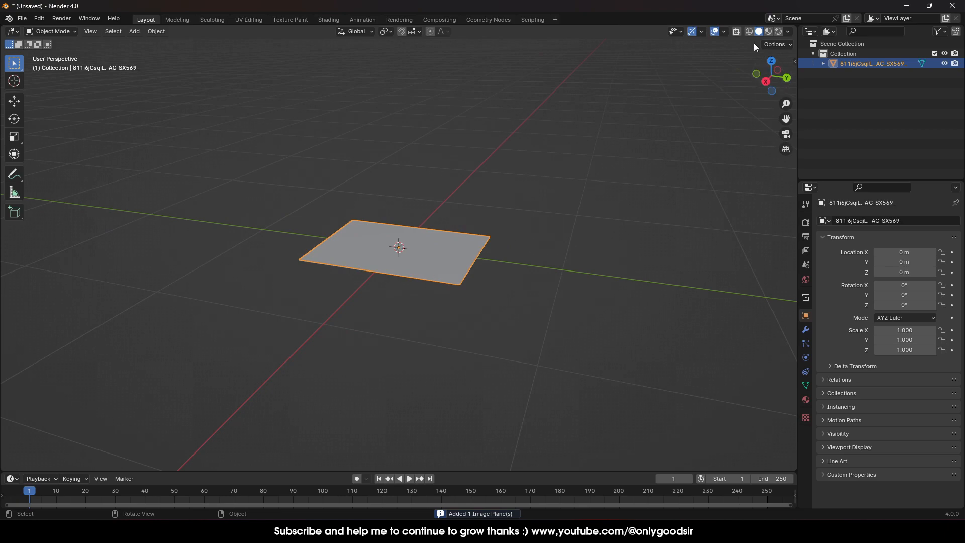
Switch the viewport to Material Preview shading to display the SD card image on the plane
click(770, 31)
middle_drag(355, 188, 485, 243)
scroll(484, 242, up, 5)
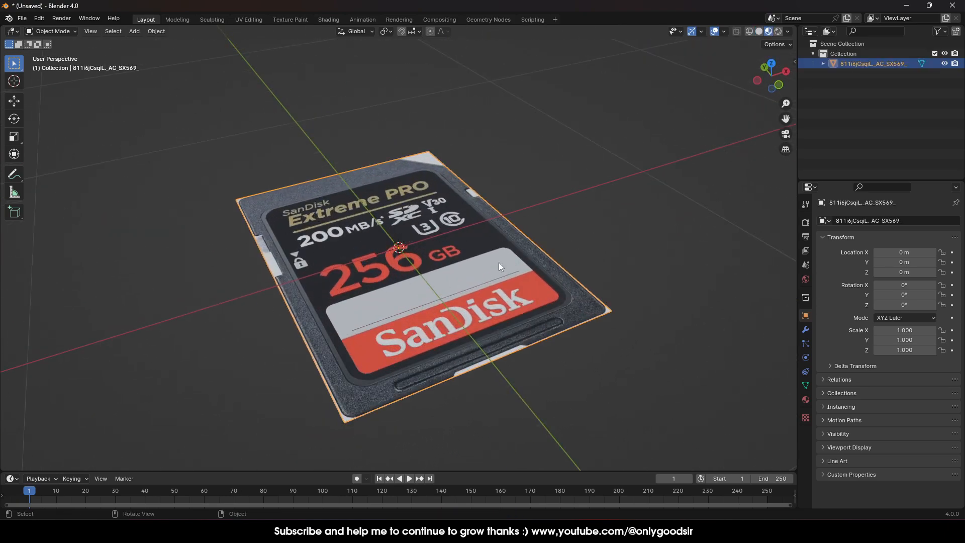
middle_drag(543, 268, 541, 294)
scroll(532, 288, down, 5)
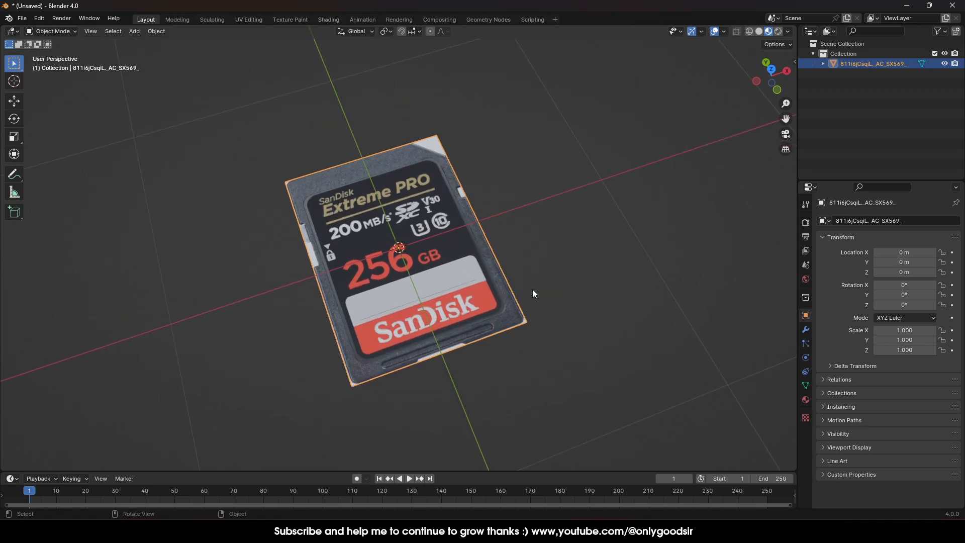
Scale the image plane up uniformly by a factor of about 1.96
key(s)
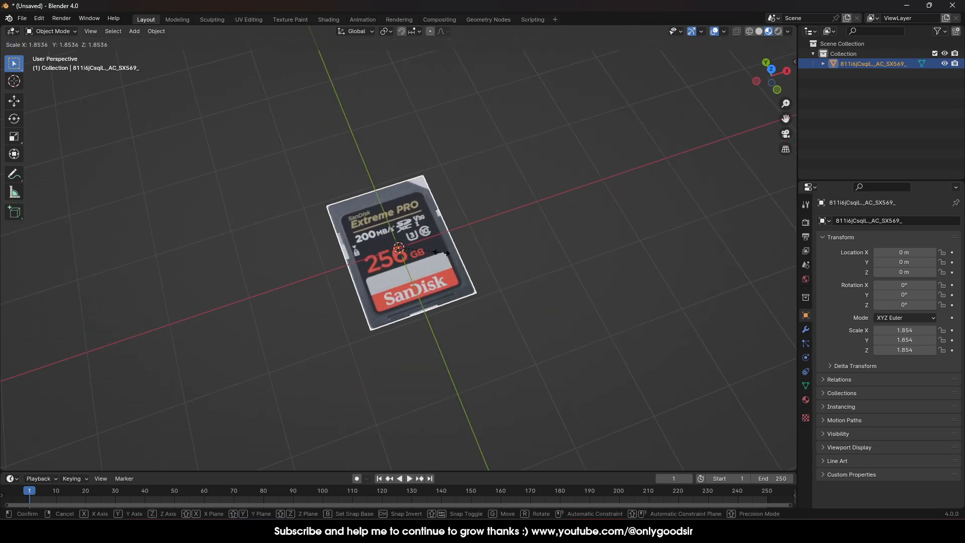
click(445, 252)
scroll(534, 283, up, 4)
middle_drag(493, 285, 500, 320)
Add a mesh plane at the origin over the SD card image in top orthographic view
click(773, 77)
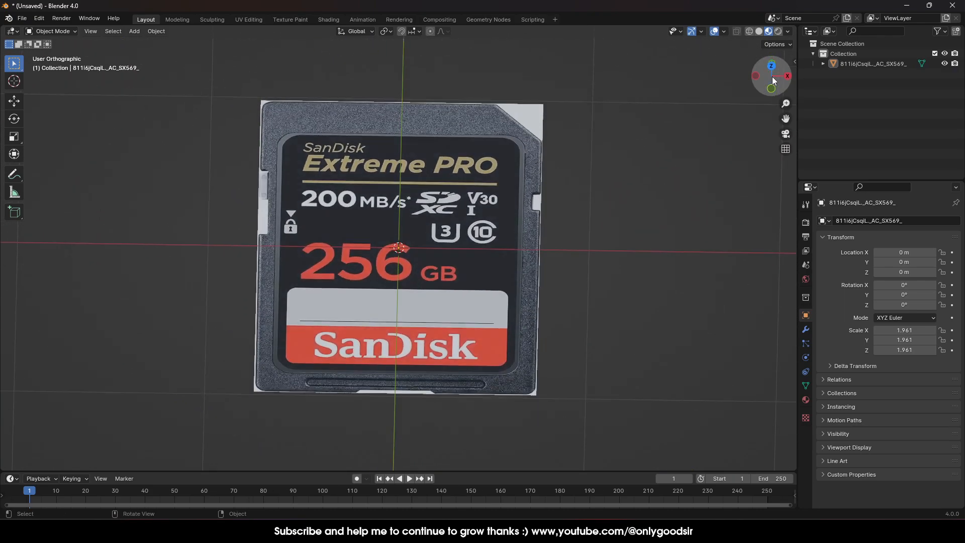
click(772, 77)
scroll(455, 229, down, 2)
scroll(438, 246, up, 2)
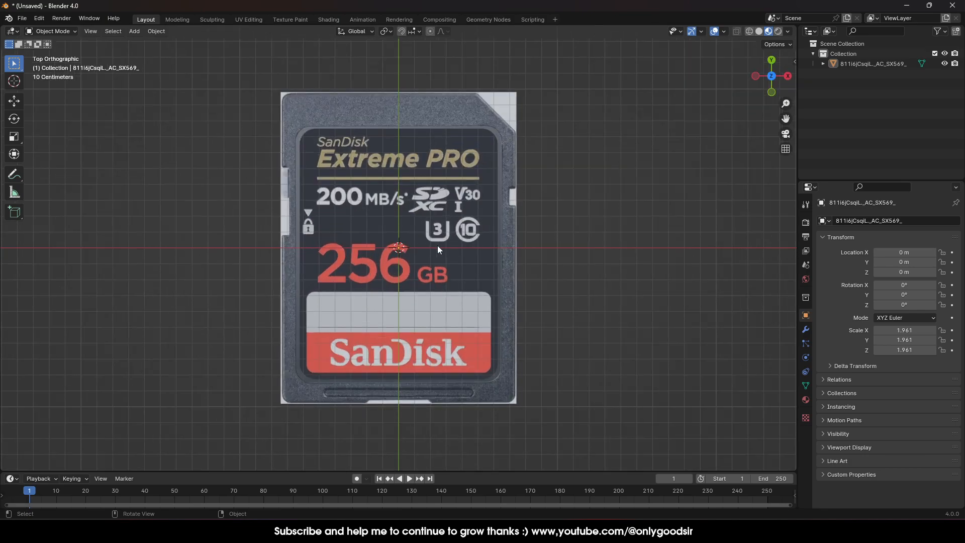
scroll(426, 234, down, 1)
click(133, 33)
mouse_move(141, 42)
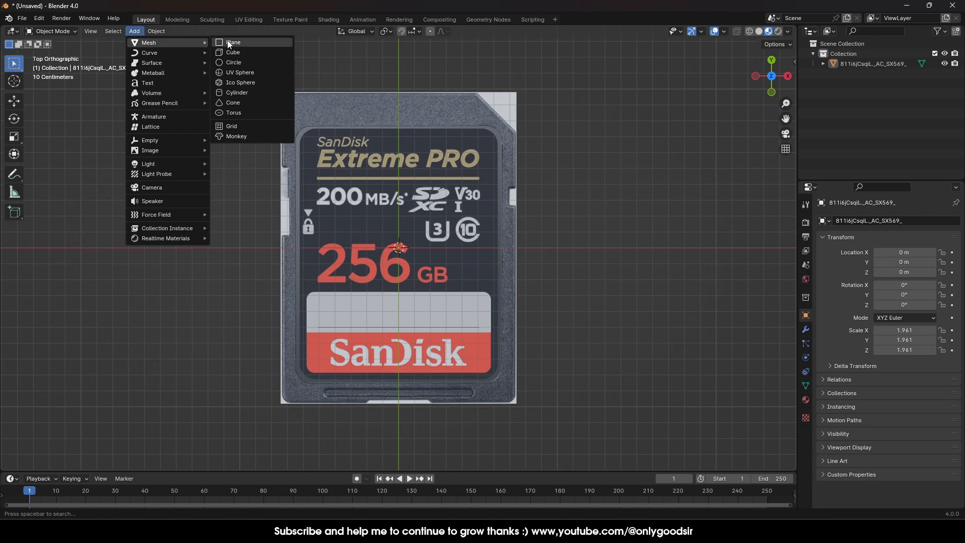
click(241, 42)
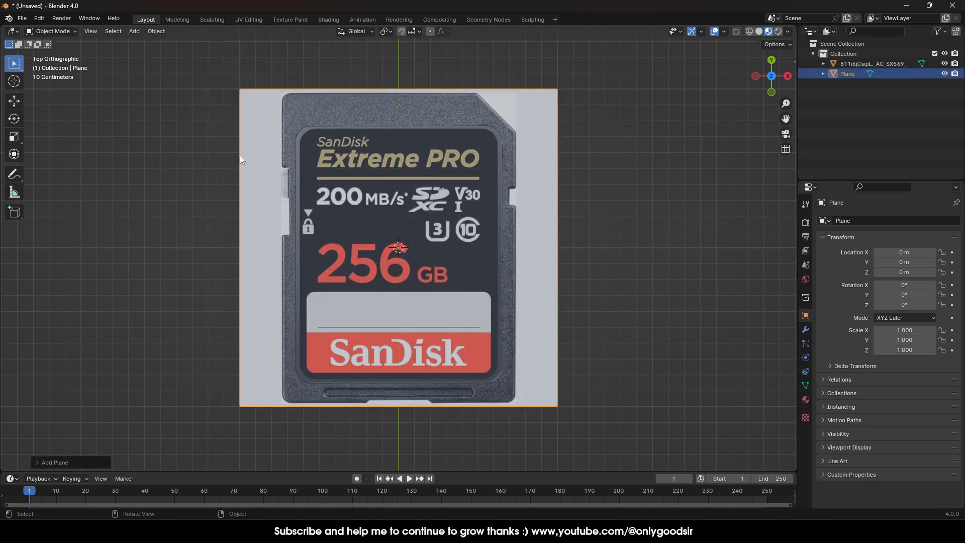
In Edit Mode with edge selection, delete the new plane's bottom edge to leave an open outline
click(70, 32)
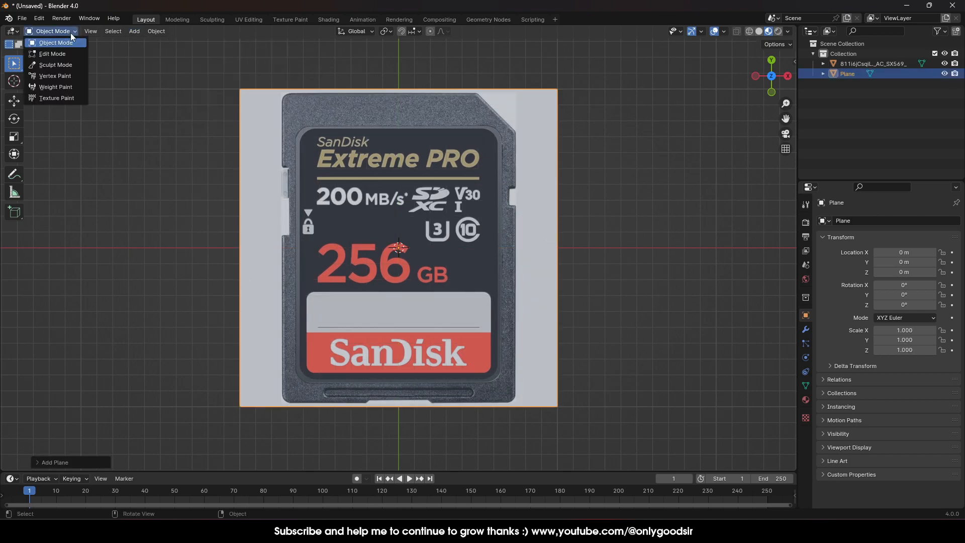
click(53, 54)
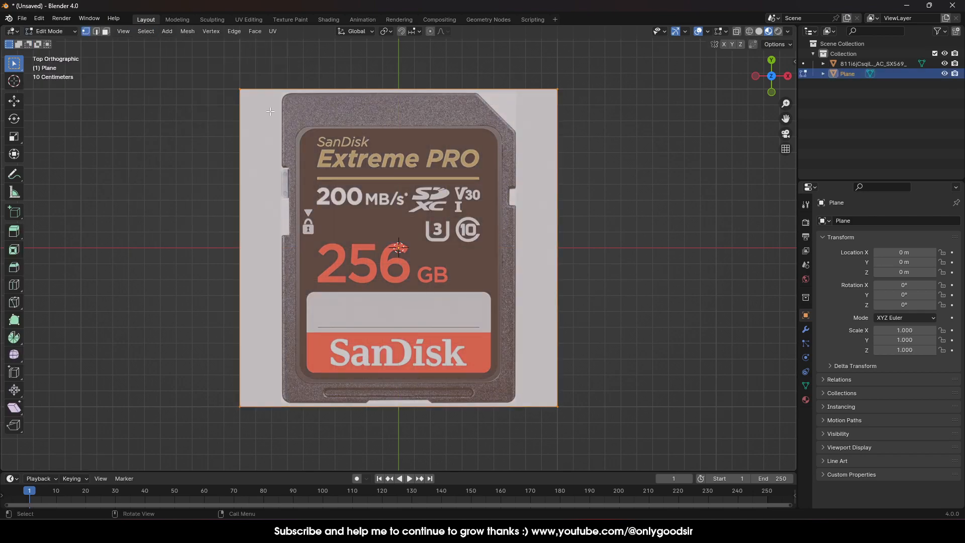
click(96, 32)
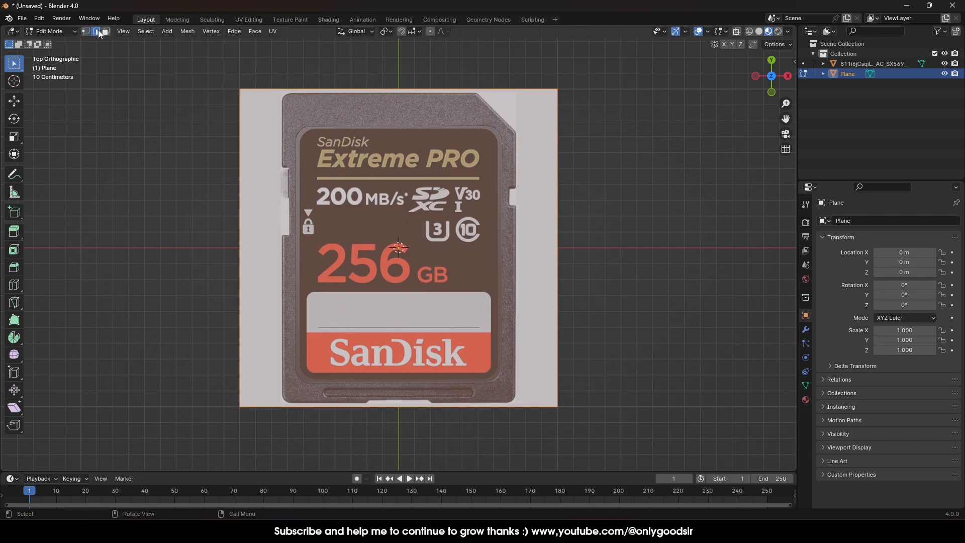
key(alt+a)
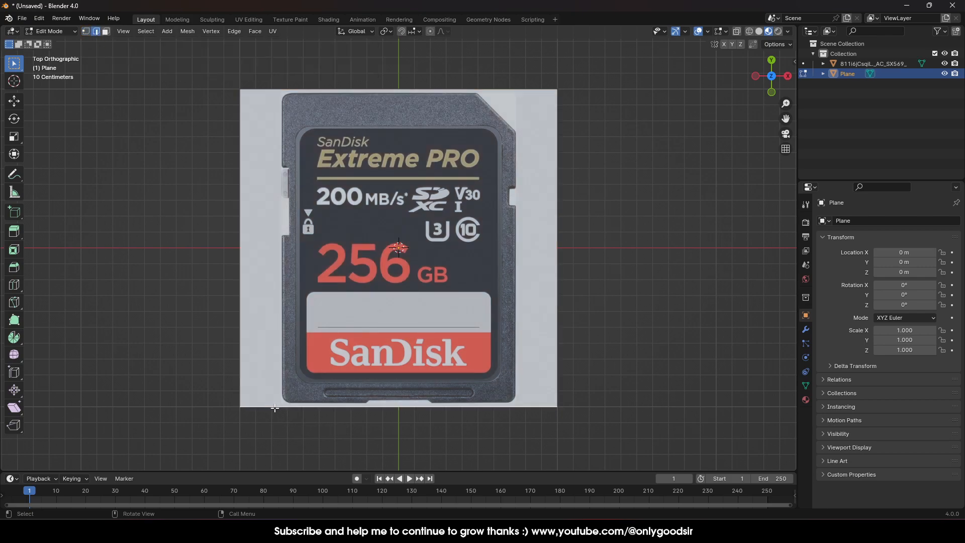
key(x)
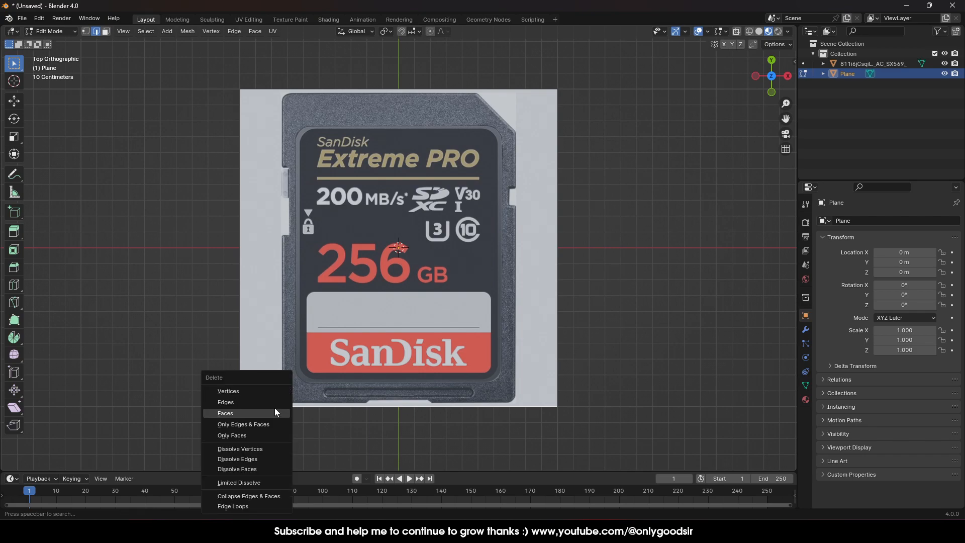
click(273, 402)
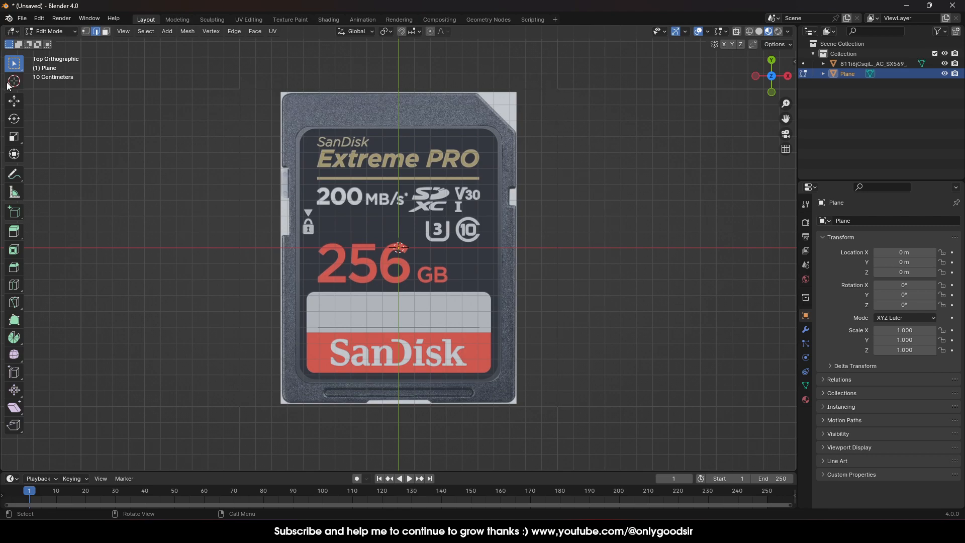
With vertex selection, move the outline's two top vertices down onto the top edge of the SD card image
click(86, 31)
drag(202, 76, 636, 446)
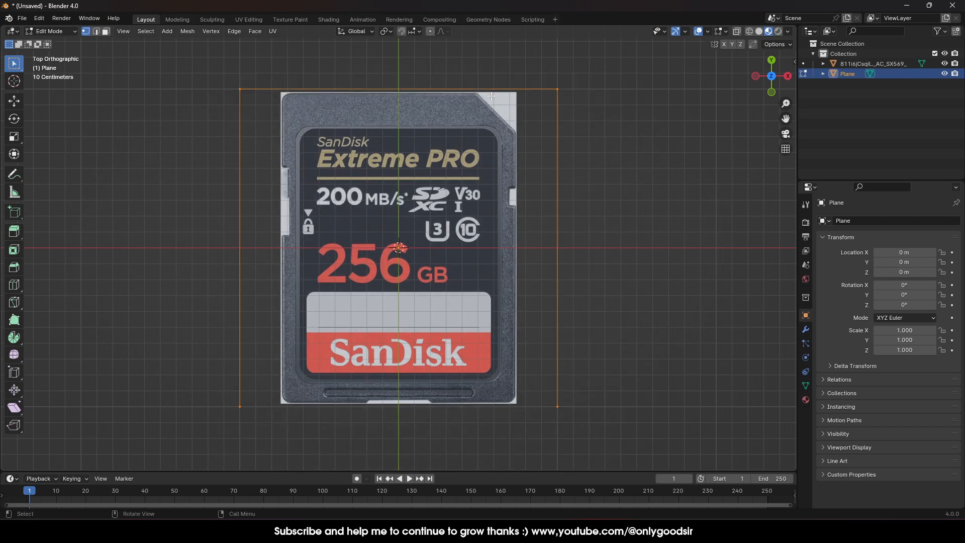
drag(188, 65, 640, 124)
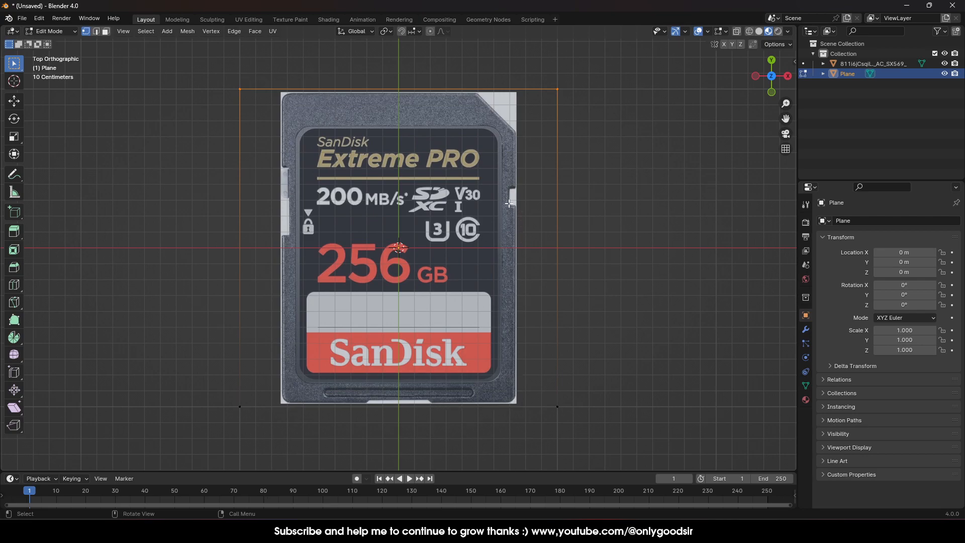
click(585, 67)
drag(168, 61, 668, 140)
click(14, 101)
drag(399, 47, 400, 51)
click(200, 116)
Move the outline's left and right vertex pairs horizontally inward onto the side edges of the SD card image
drag(214, 83, 280, 410)
drag(277, 253, 321, 247)
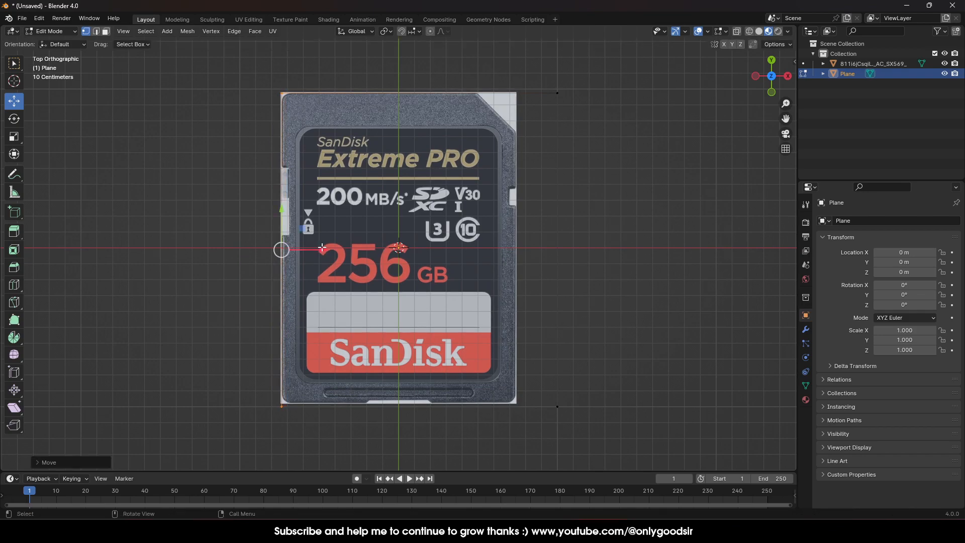
drag(522, 73, 653, 432)
drag(601, 251, 556, 261)
Move the outline's bottom-left vertex up along the card's left edge to the start of the side notch
drag(246, 382, 306, 424)
drag(282, 368, 282, 127)
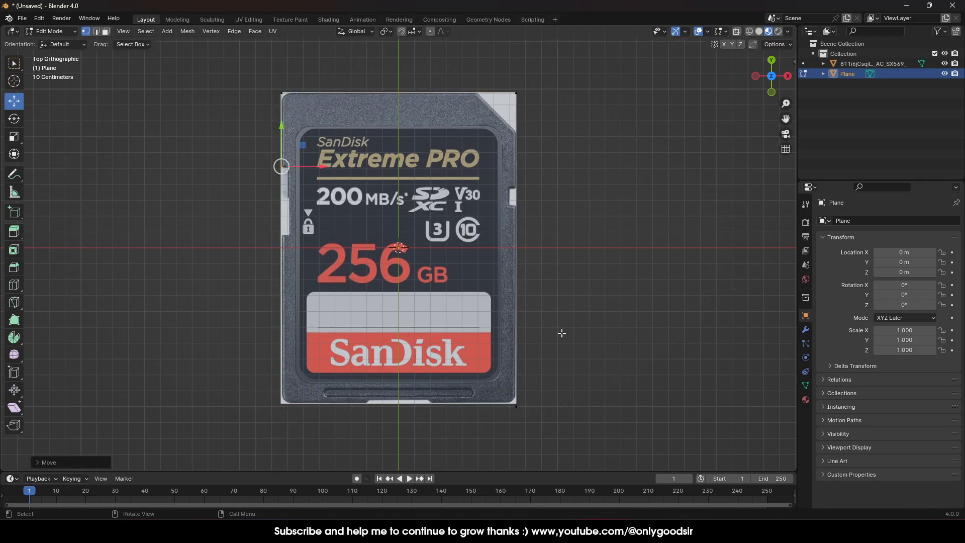
scroll(330, 232, up, 4)
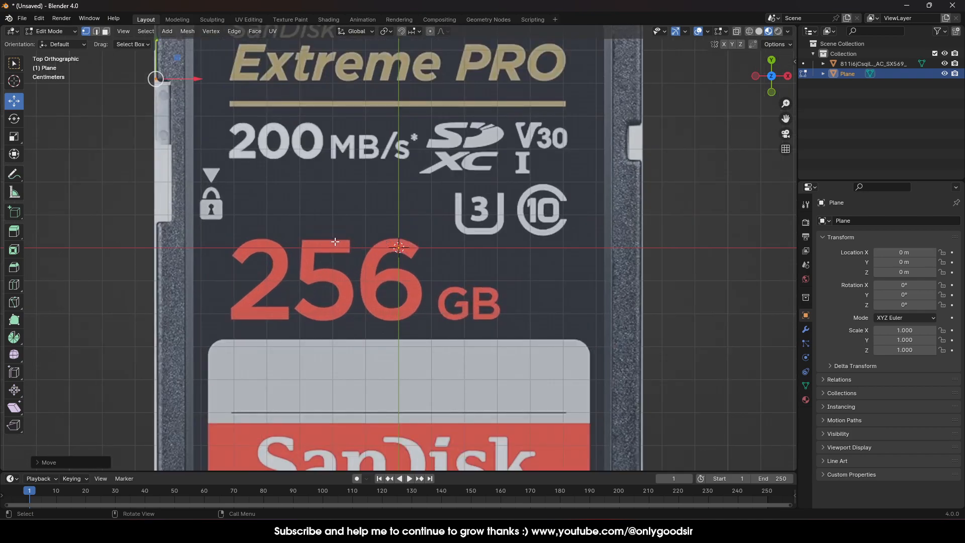
Extrude the vertex at the start of the left side notch horizontally inward to the notch's inner corner
scroll(274, 247, up, 2)
shift+middle_drag(203, 122, 516, 331)
drag(361, 177, 365, 182)
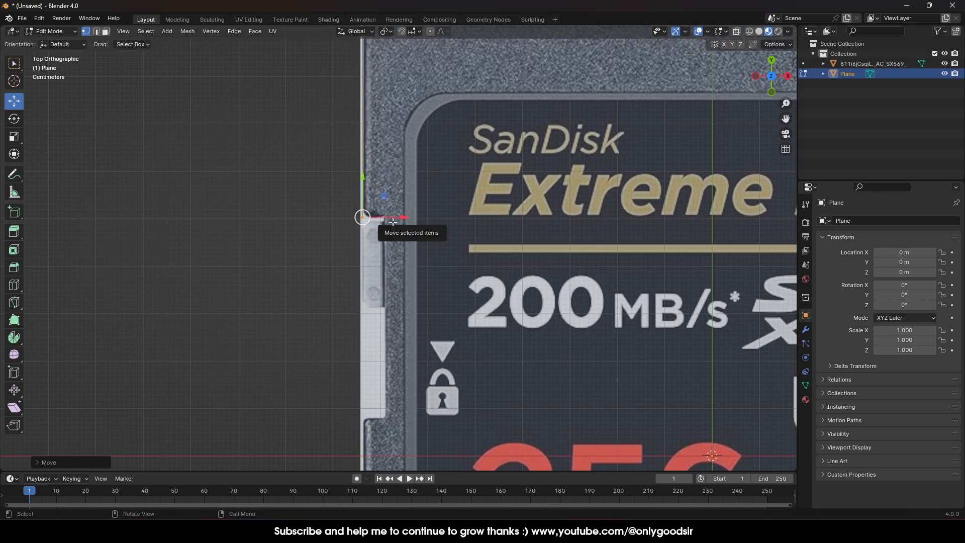
key(g)
click(392, 222)
drag(400, 218, 422, 218)
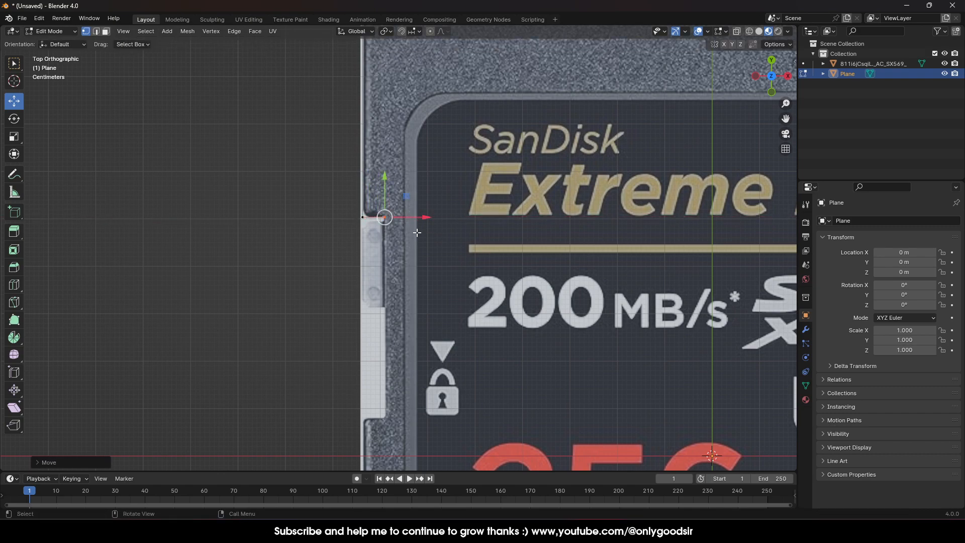
Extrude the left notch's inner side down along Y, then its lower edge along X back to the card's left edge
shift+middle_drag(426, 345, 419, 275)
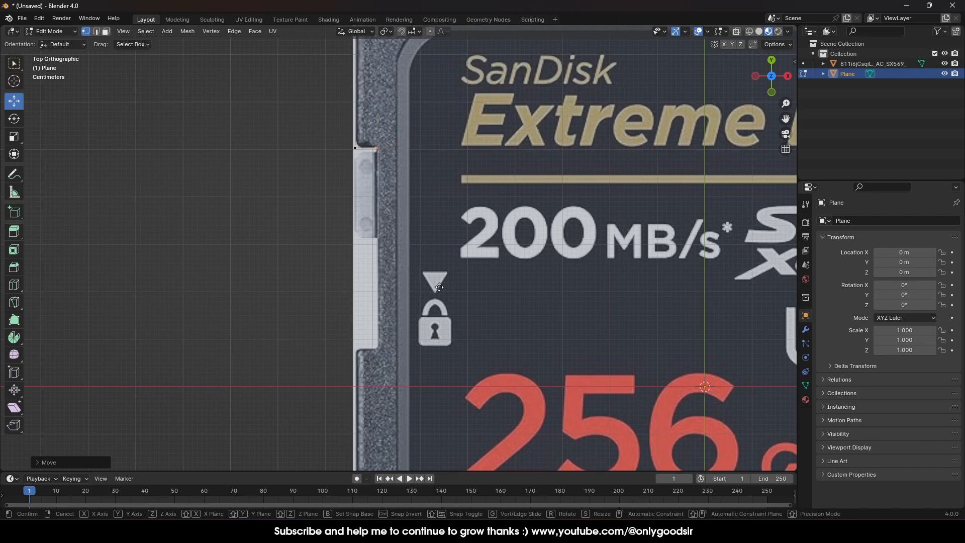
key(e)
key(y)
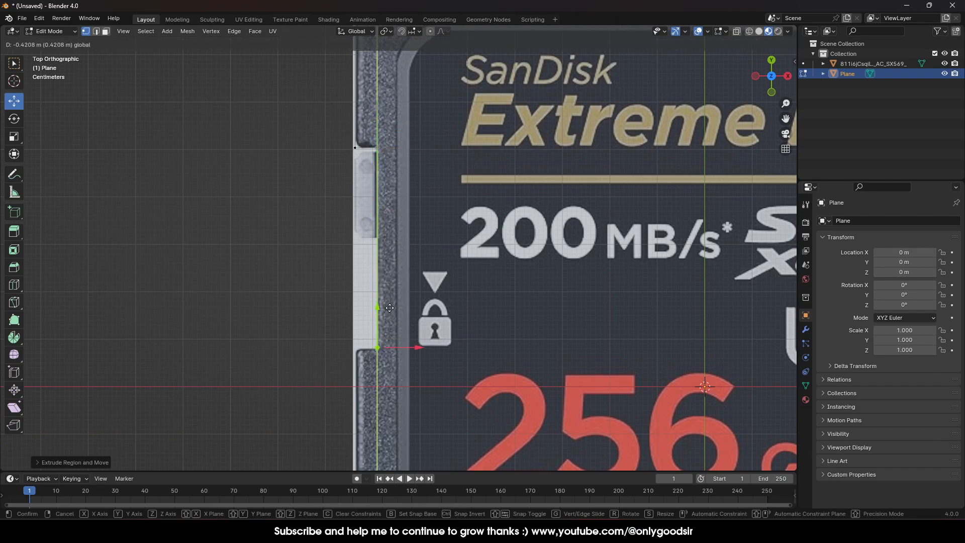
click(416, 348)
key(e)
key(x)
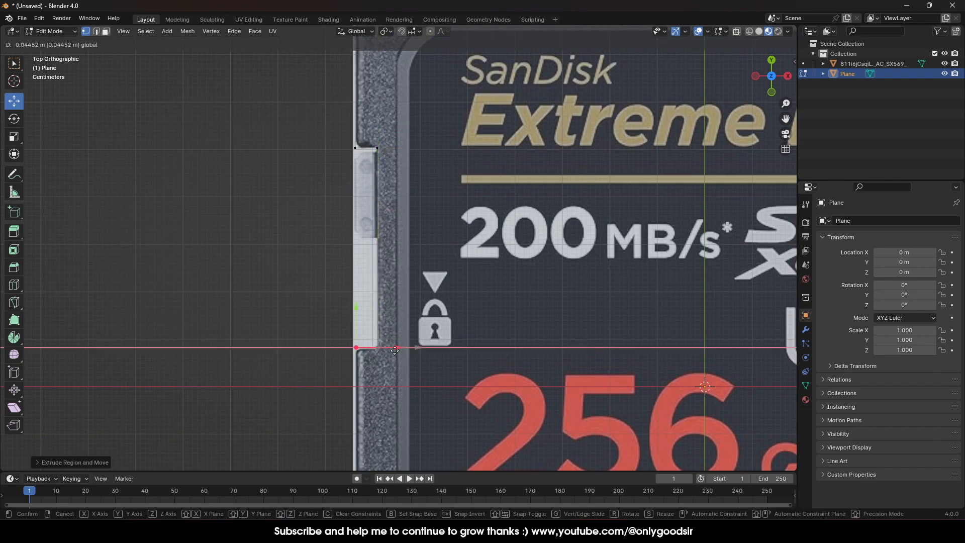
click(395, 351)
Extrude the outline along Y from the notch down the card's left edge to the bottom-left corner
shift+middle_drag(424, 401, 388, 185)
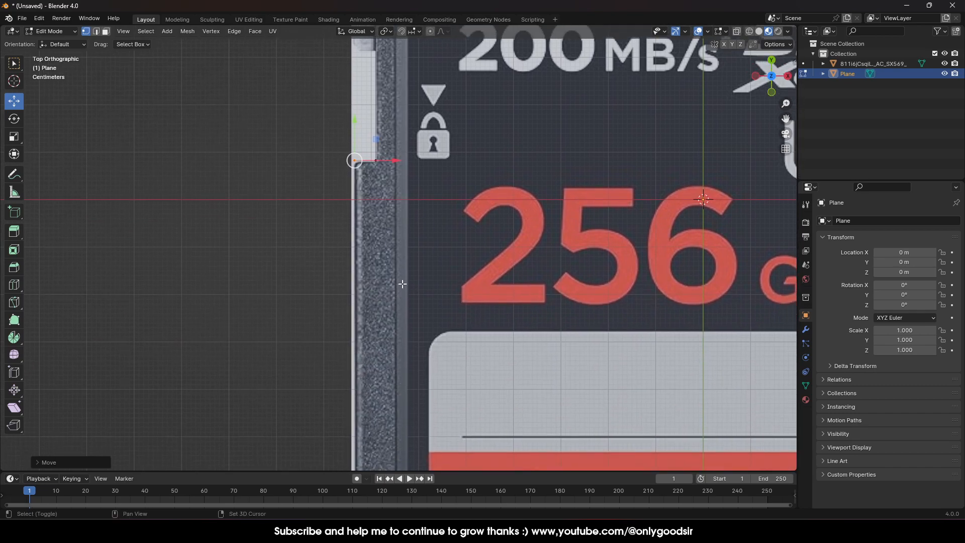
scroll(396, 278, down, 5)
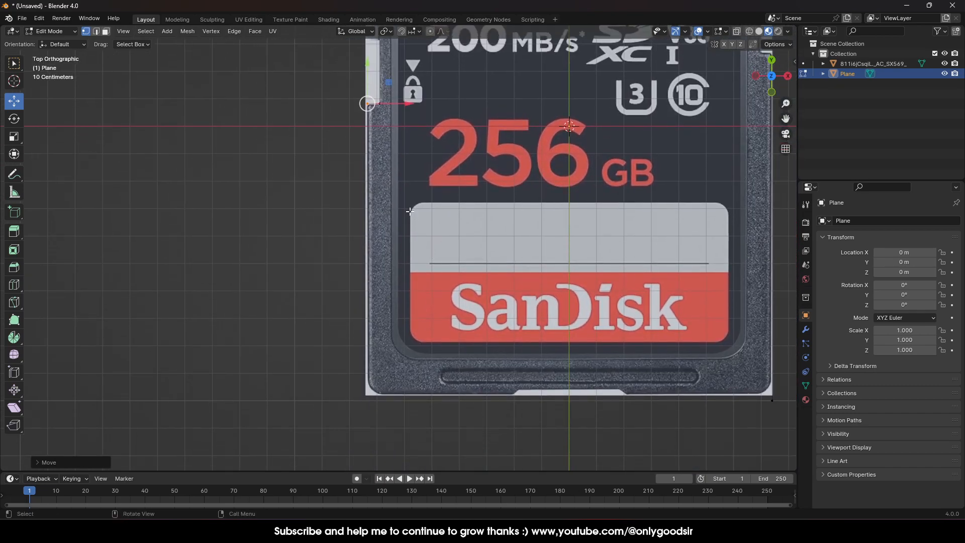
key(e)
key(y)
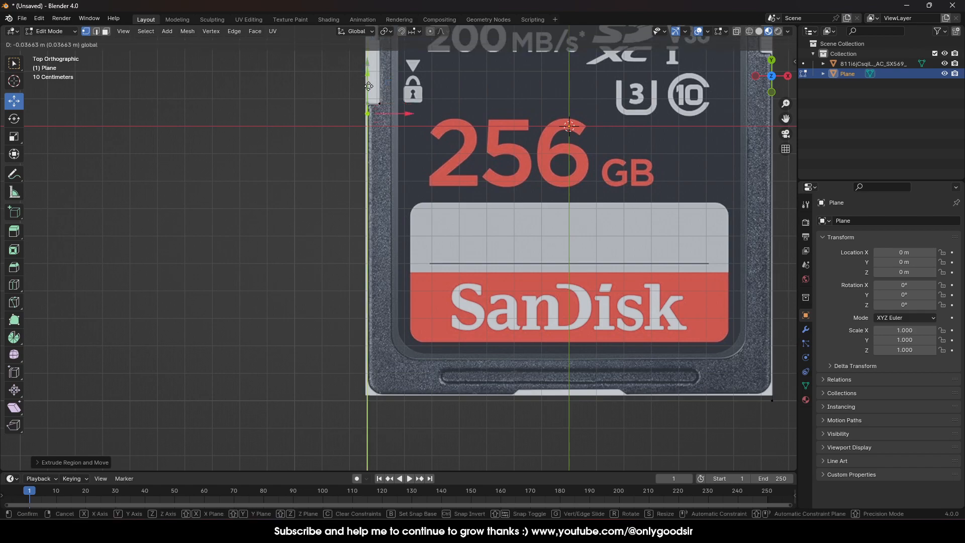
click(384, 361)
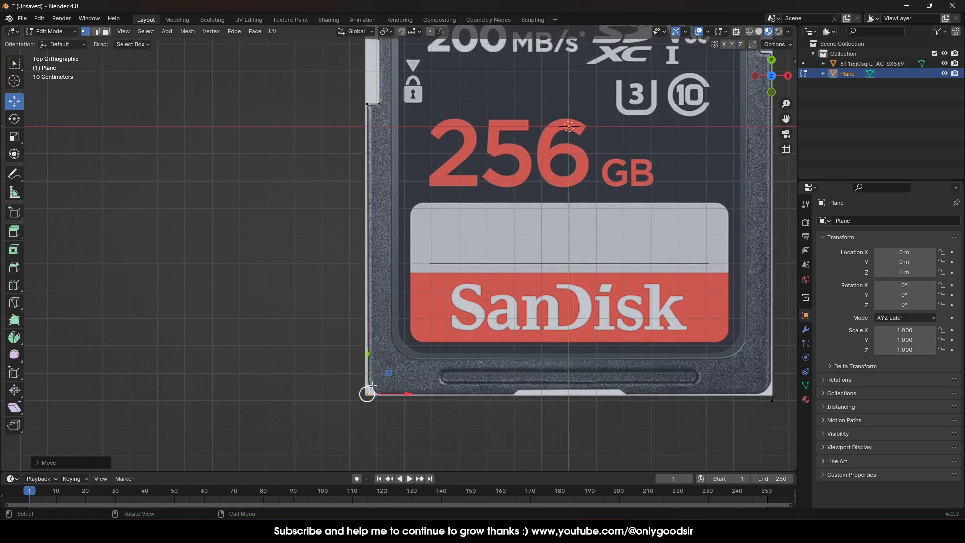
Extrude the bottom-left corner vertex along the card's bottom edge to the start of the bottom cutout
key(e)
click(402, 406)
drag(409, 395, 555, 395)
scroll(556, 395, up, 3)
shift+middle_drag(577, 398, 316, 191)
scroll(289, 282, up, 2)
shift+middle_drag(317, 326, 350, 316)
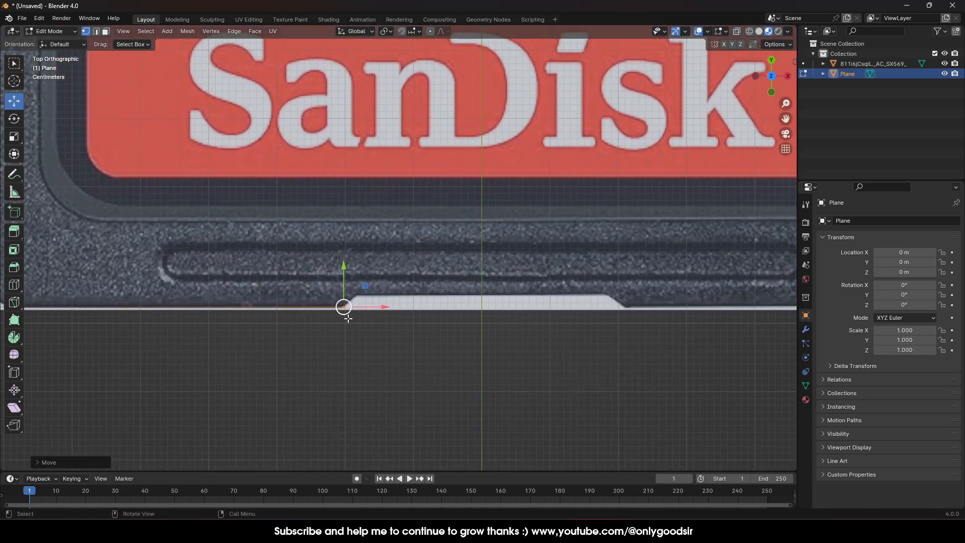
Trace the sloped sides and flat top of the bottom cutout with extruded vertices, ending on the card's bottom edge
key(e)
click(352, 314)
drag(344, 307, 651, 290)
key(g)
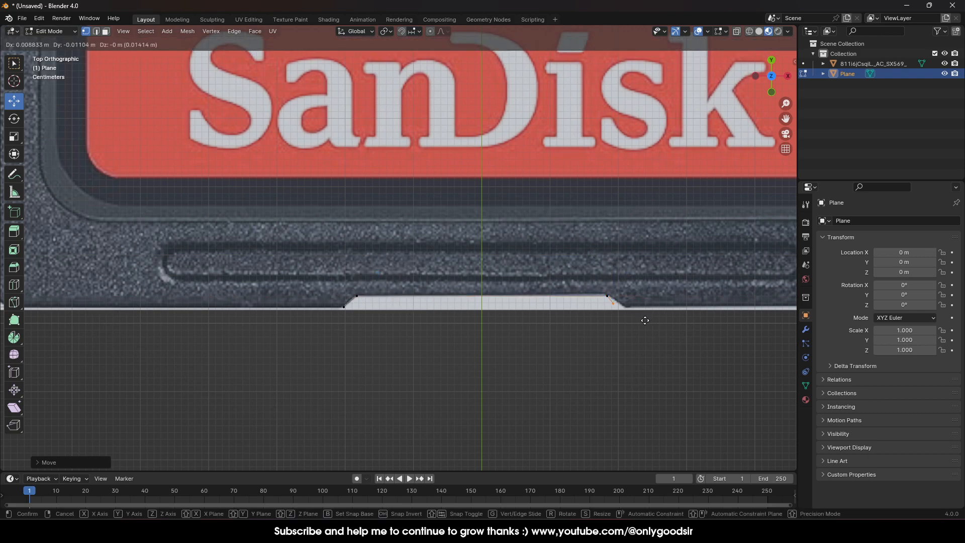
click(656, 321)
In top view, extrude the vertex at the cutout's right end along X to the card's bottom-right corner
middle_drag(735, 340, 553, 347)
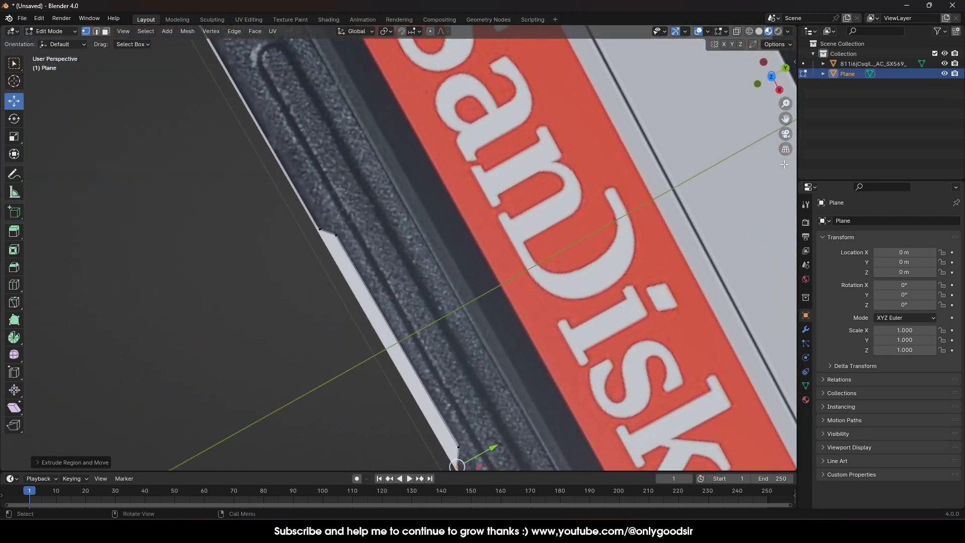
click(772, 79)
shift+middle_drag(750, 334, 491, 351)
scroll(394, 330, up, 1)
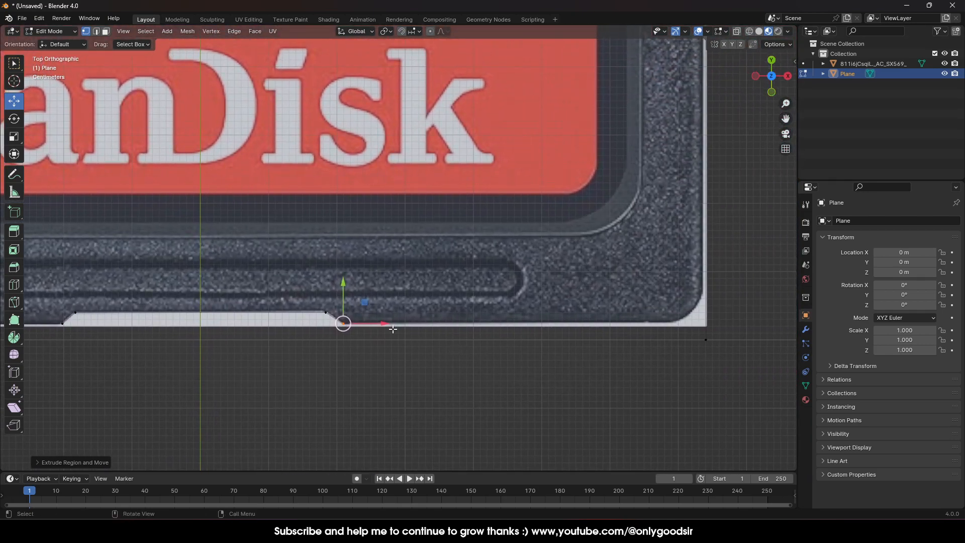
key(e)
right_click(388, 328)
key(e)
key(x)
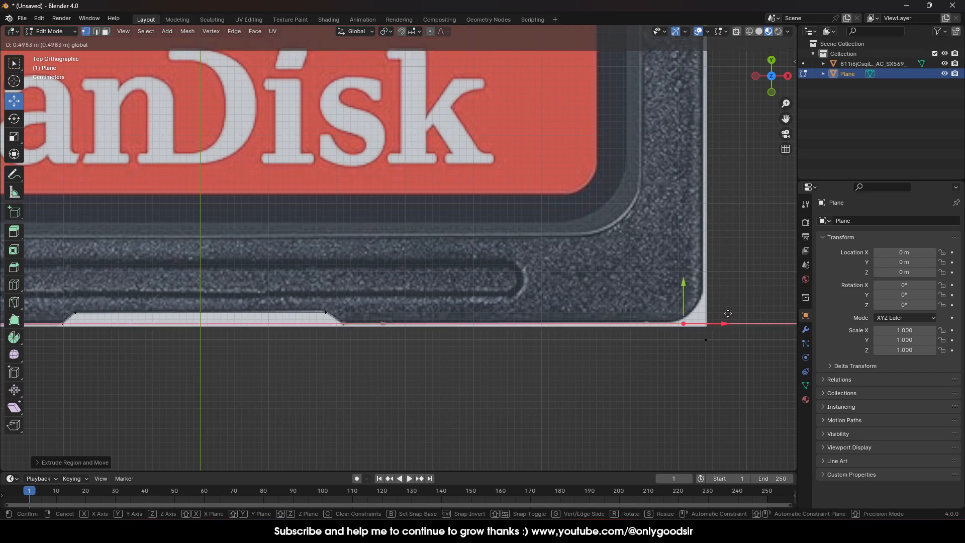
right_click(741, 317)
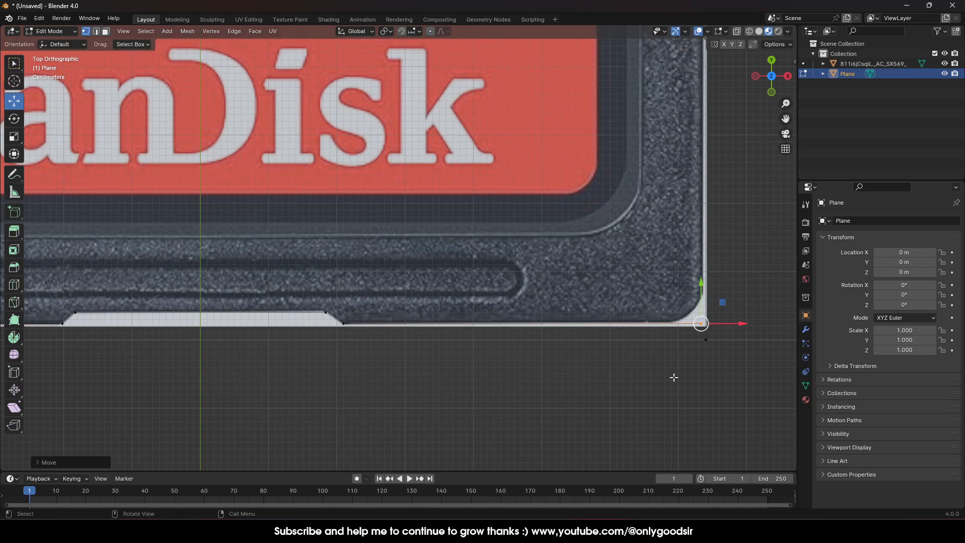
Move the outline's original bottom-right vertex up along the card's right edge to the upper end of the right notch
drag(703, 304, 702, 180)
scroll(747, 213, down, 4)
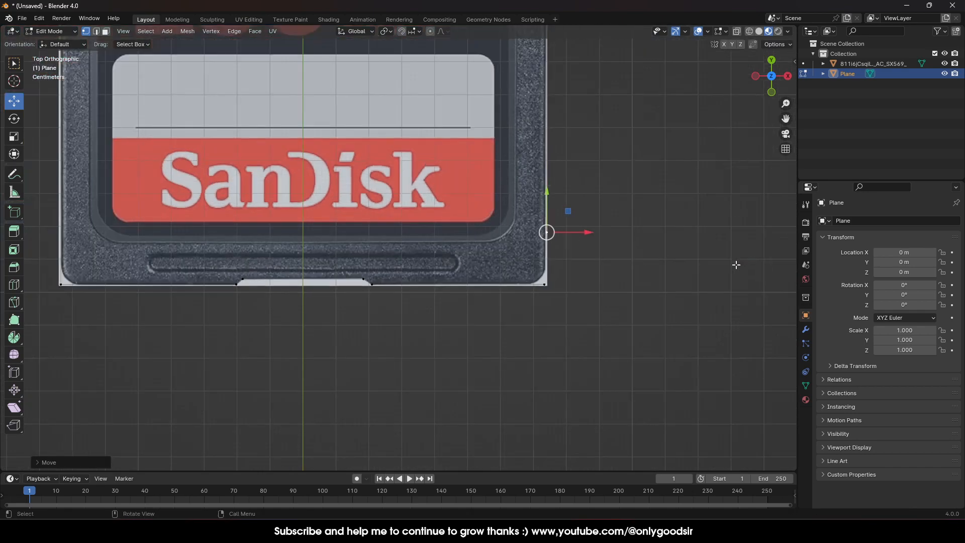
shift+scroll(633, 397, up, 3)
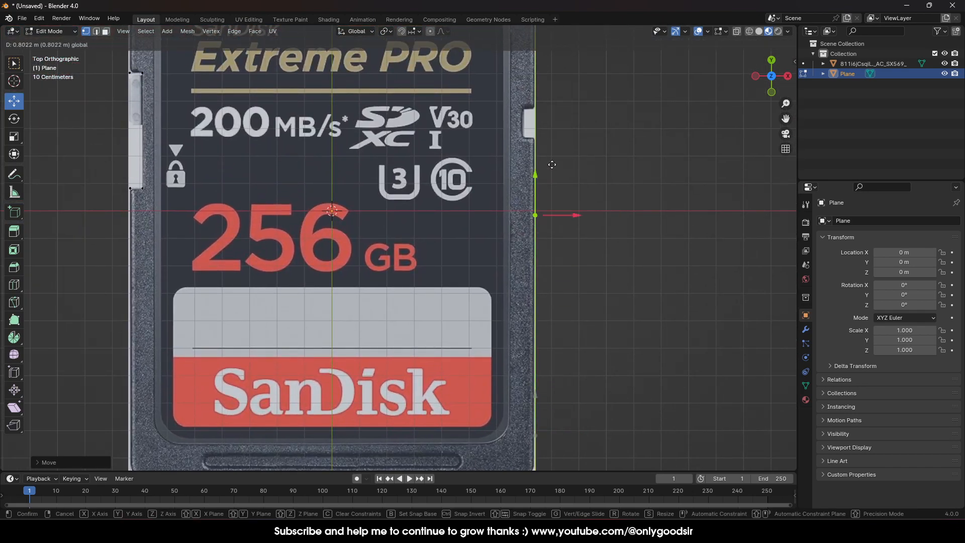
shift+scroll(573, 237, up, 3)
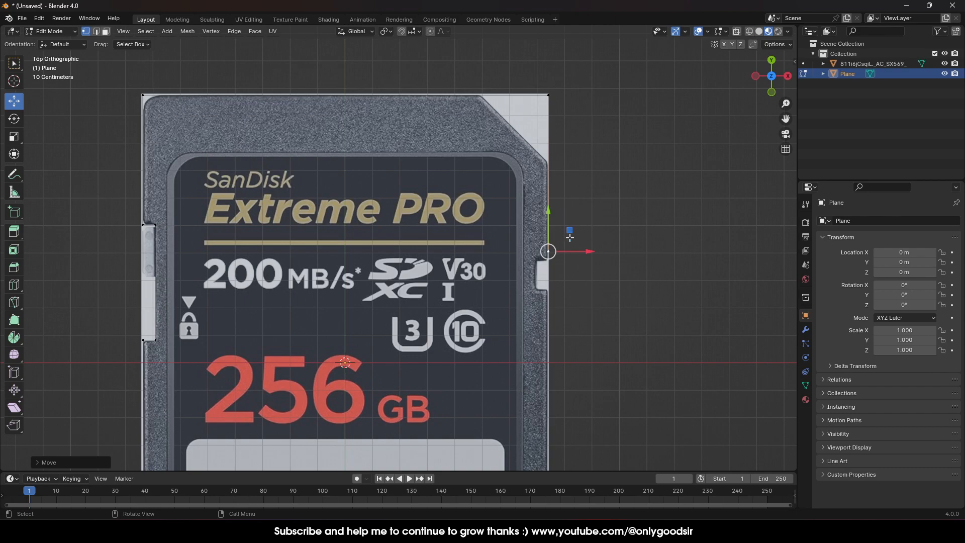
scroll(568, 231, up, 3)
drag(605, 160, 606, 174)
scroll(632, 256, up, 2)
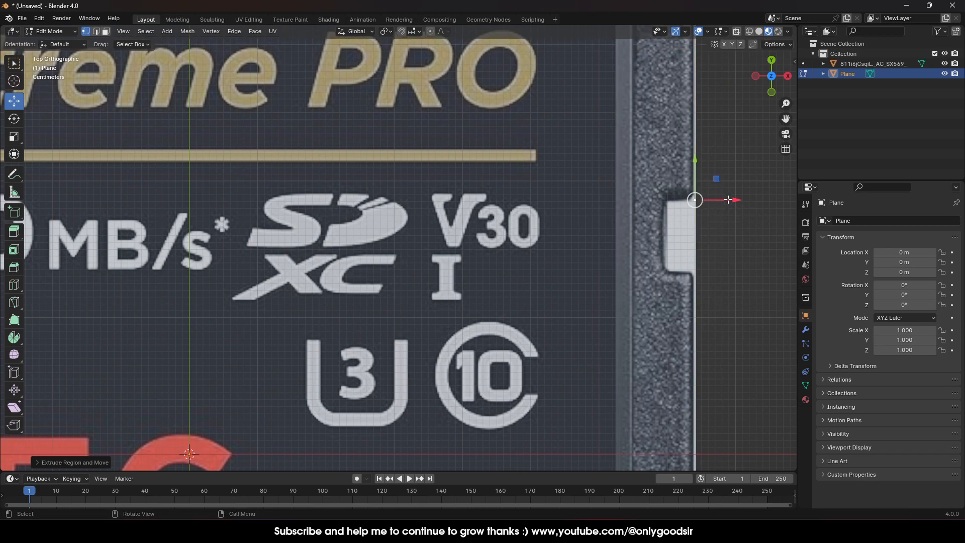
Trace the small right notch by extruding inward along X, down along Y and back out to the card's right edge
key(e)
key(x)
click(699, 201)
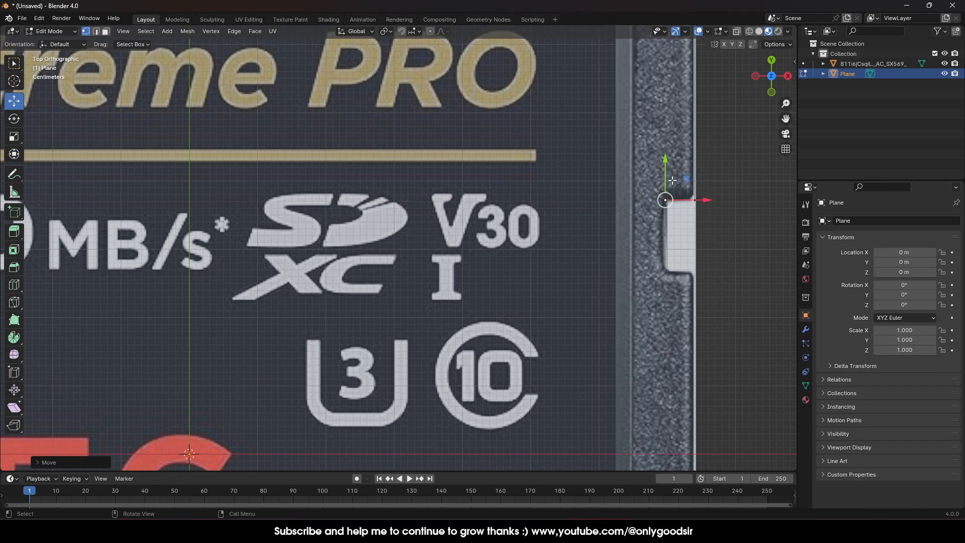
key(e)
key(y)
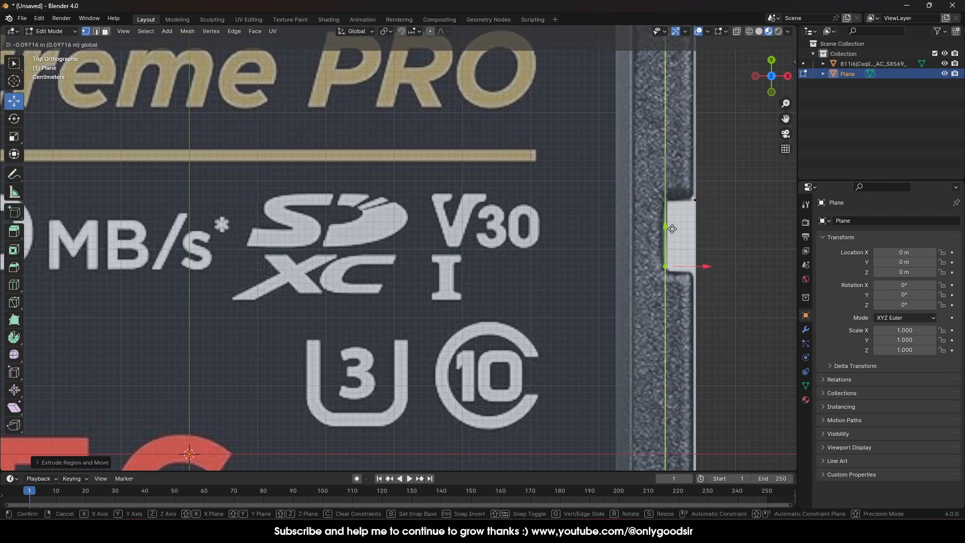
click(672, 235)
drag(703, 270, 731, 271)
Extrude the right notch's lower vertex down the card's right edge until it nearly meets the bottom-right corner vertex
shift+middle_drag(757, 370, 725, 161)
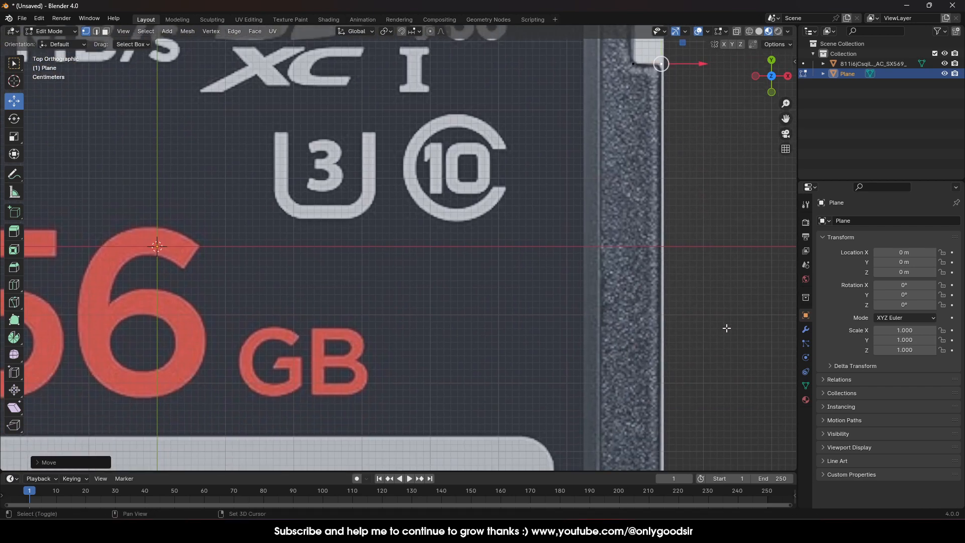
shift+middle_drag(727, 325, 705, 248)
scroll(692, 278, down, 3)
shift+middle_drag(602, 327, 613, 200)
shift+middle_drag(628, 153, 642, 299)
key(e)
right_click(607, 209)
drag(565, 63, 566, 380)
shift+middle_drag(674, 390, 602, 213)
drag(566, 148, 576, 303)
scroll(599, 317, up, 2)
shift+middle_drag(653, 344, 608, 270)
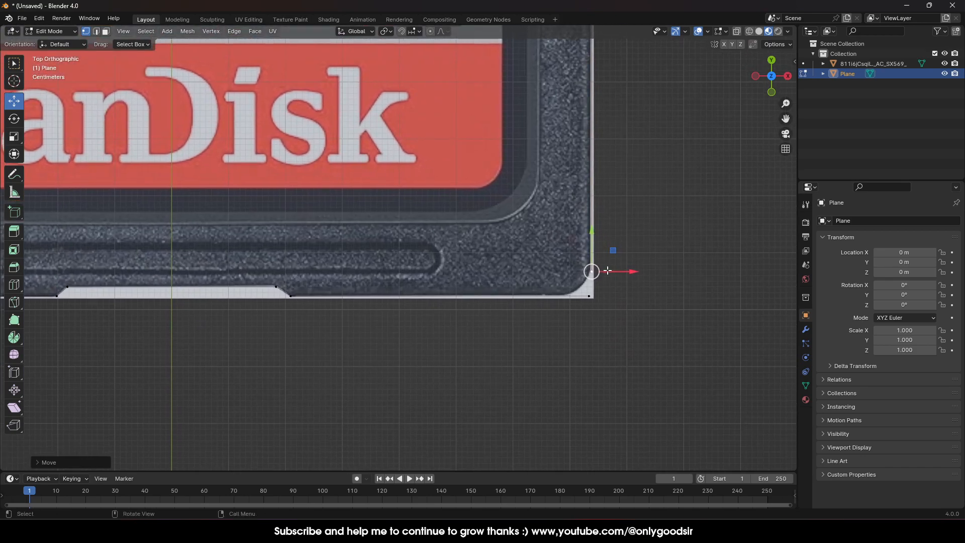
drag(588, 232, 589, 254)
scroll(653, 332, up, 2)
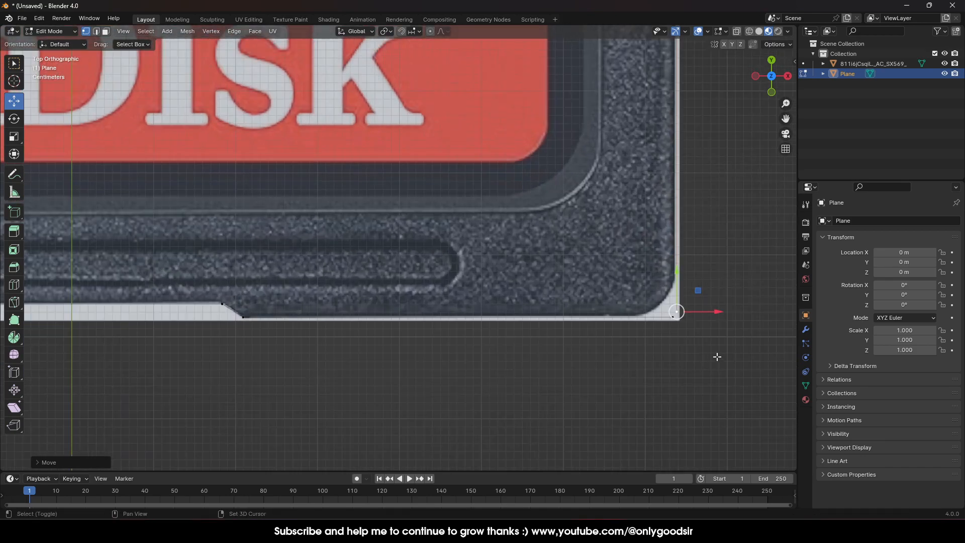
Merge the two vertices at the card's bottom-right corner at their center
shift+middle_drag(724, 352, 607, 334)
drag(606, 334, 533, 264)
right_click(557, 294)
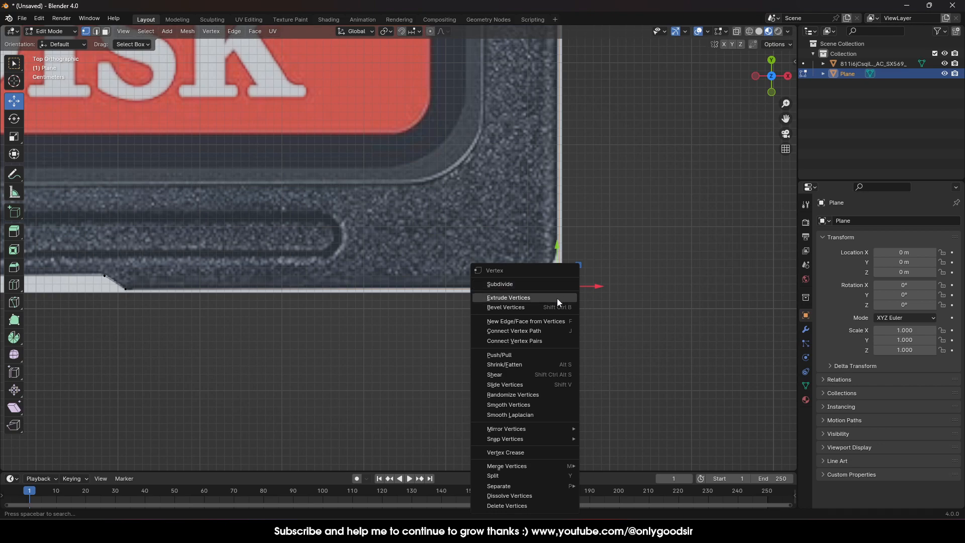
mouse_move(514, 468)
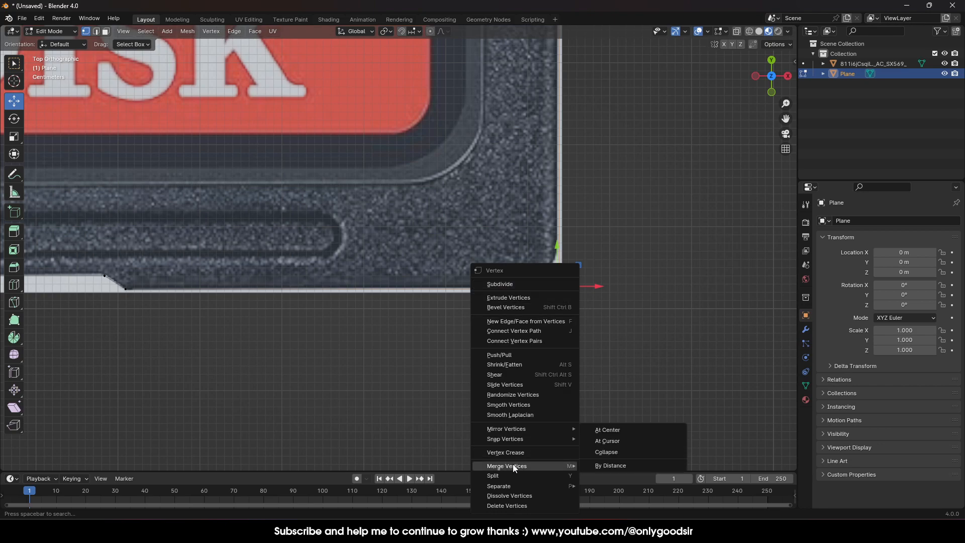
click(619, 427)
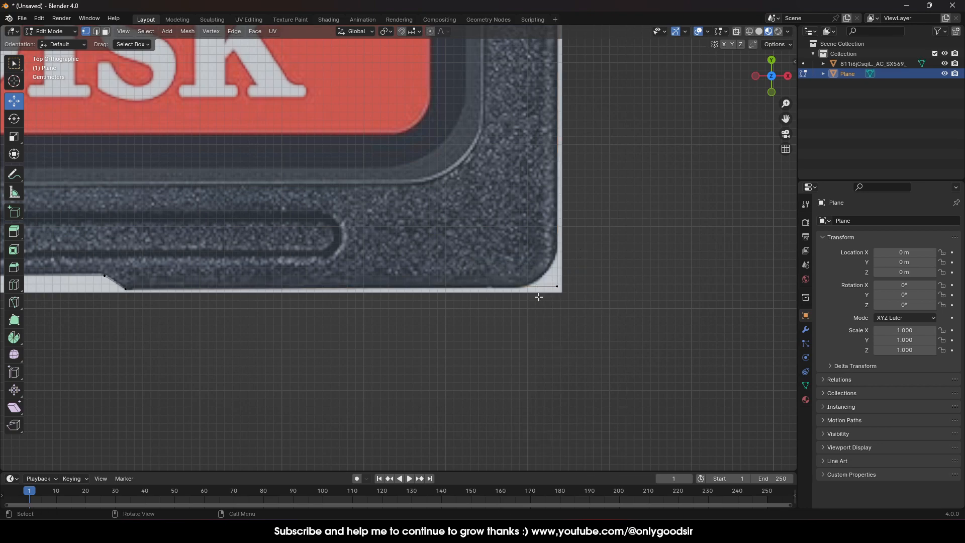
Select all vertices on the outline's right edge and align them vertically by scaling along X
scroll(540, 294, down, 7)
shift+middle_drag(513, 169, 606, 370)
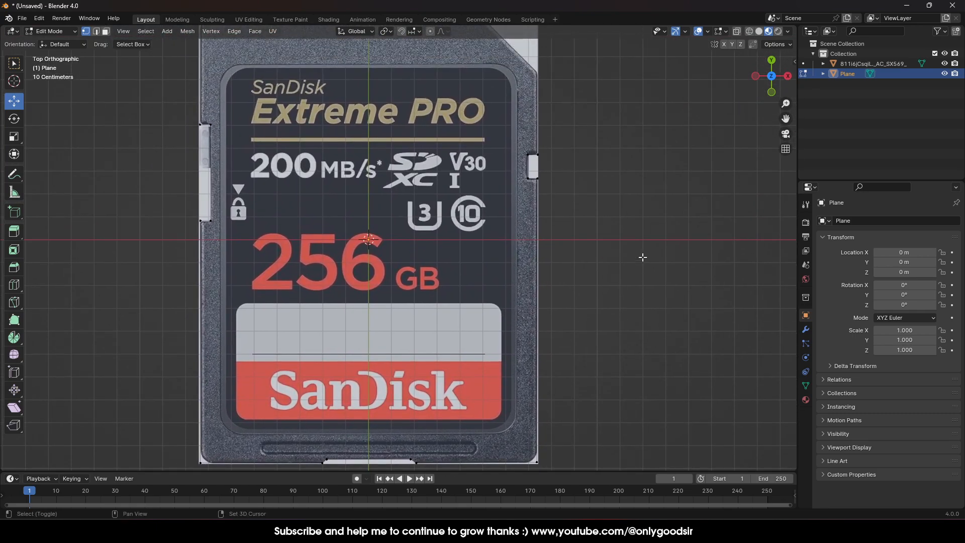
scroll(618, 221, down, 1)
drag(571, 44, 512, 467)
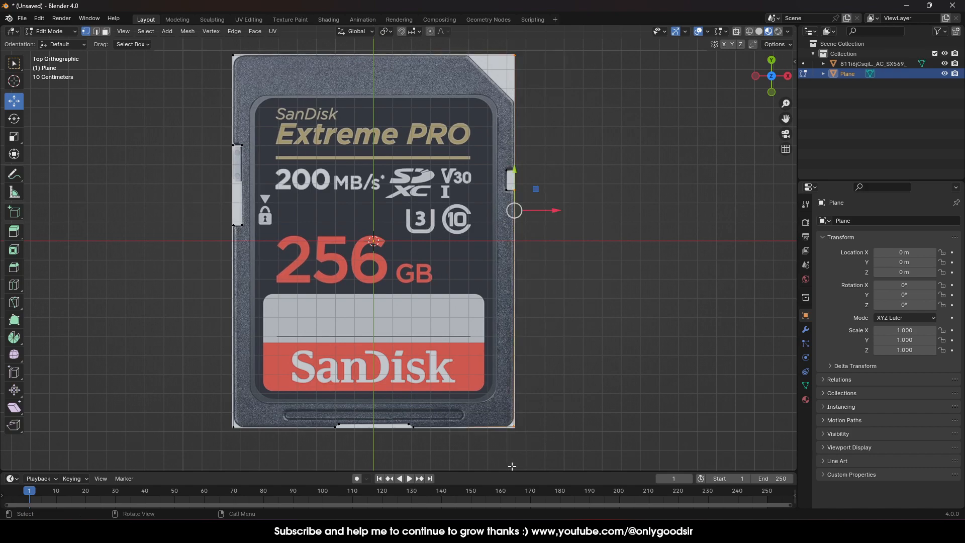
click(14, 136)
mouse_move(556, 211)
mouse_down()
mouse_move(582, 211)
mouse_move(548, 212)
mouse_up()
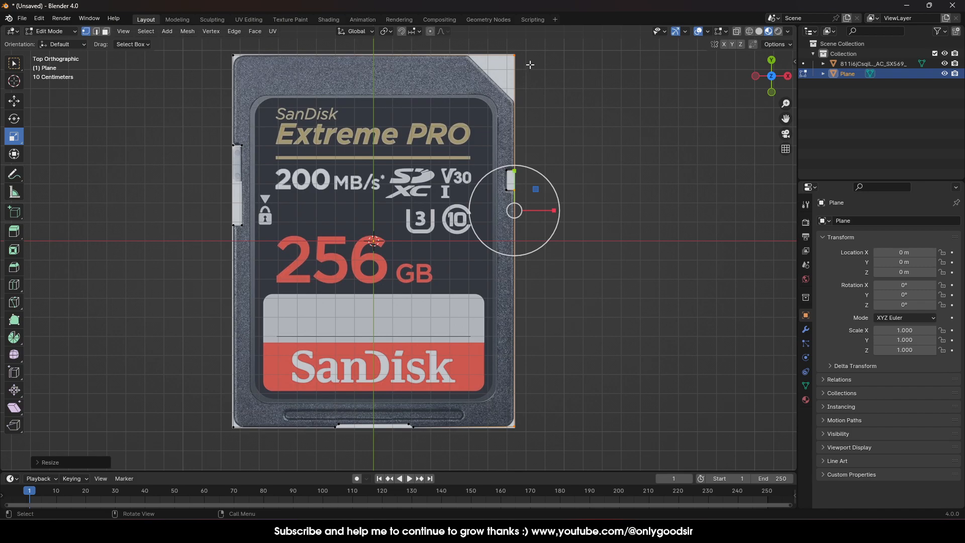
Select the vertices along the outline's bottom edge and align them horizontally by scaling along Y
scroll(332, 435, up, 3)
shift+middle_drag(333, 435, 352, 216)
scroll(558, 342, down, 2)
scroll(612, 374, up, 1)
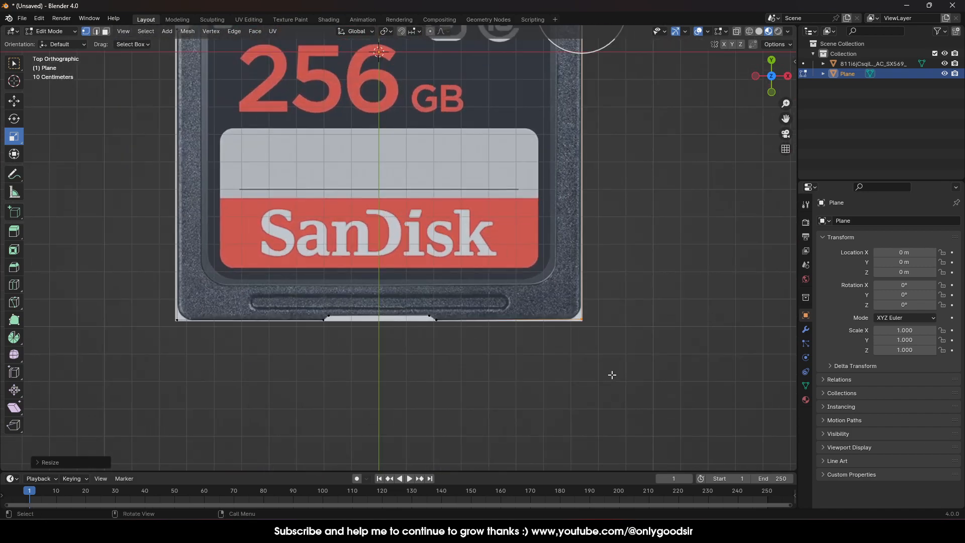
drag(664, 371, 165, 320)
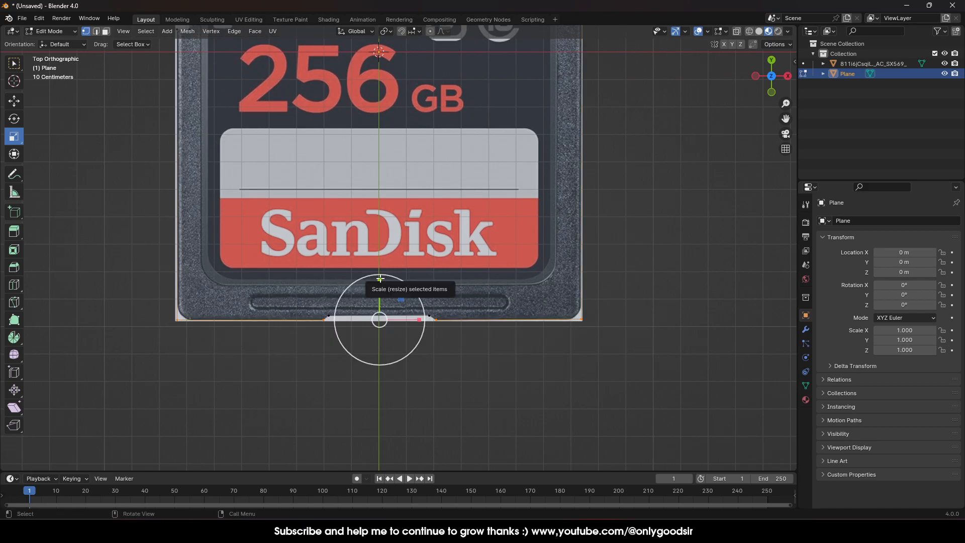
drag(381, 280, 380, 280)
Level the two upper vertices of the bottom cutout by scaling them along Y
click(295, 290)
drag(274, 288, 445, 317)
drag(379, 276, 380, 287)
Select all vertices on the outline's left edge and straighten them by scaling along X
scroll(234, 213, down, 3)
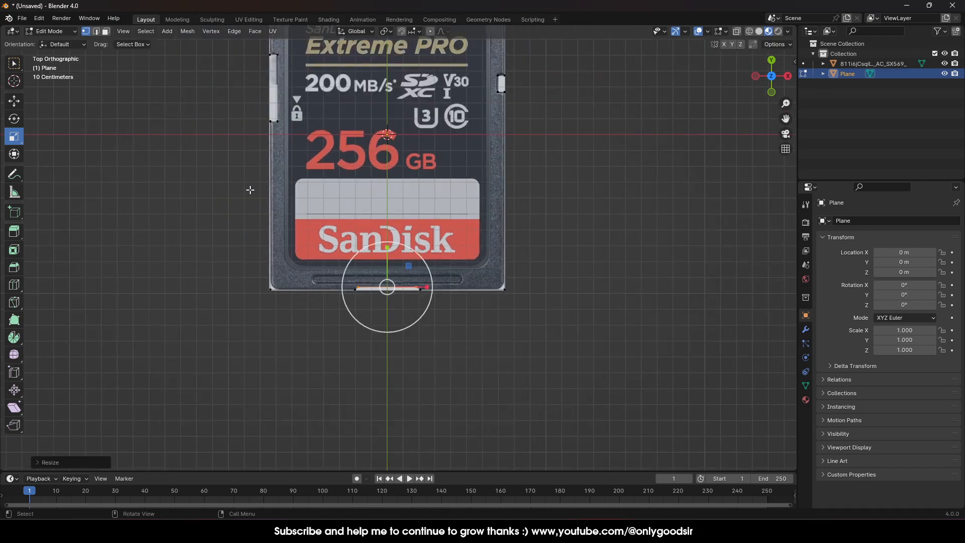
shift+middle_drag(337, 149, 352, 249)
drag(250, 52, 291, 422)
drag(325, 212, 325, 211)
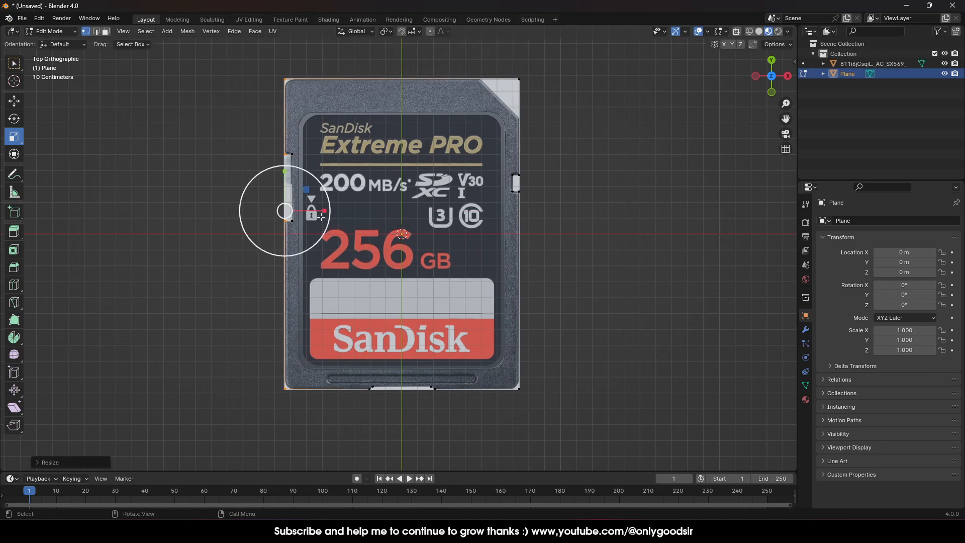
Align the inner vertices of the left side notch with each other by scaling them along X
click(212, 165)
drag(311, 143, 290, 241)
drag(333, 188, 332, 188)
Level the lower pair and the upper pair of vertices of the left side notch by scaling each pair along Y
click(199, 230)
drag(225, 208, 297, 239)
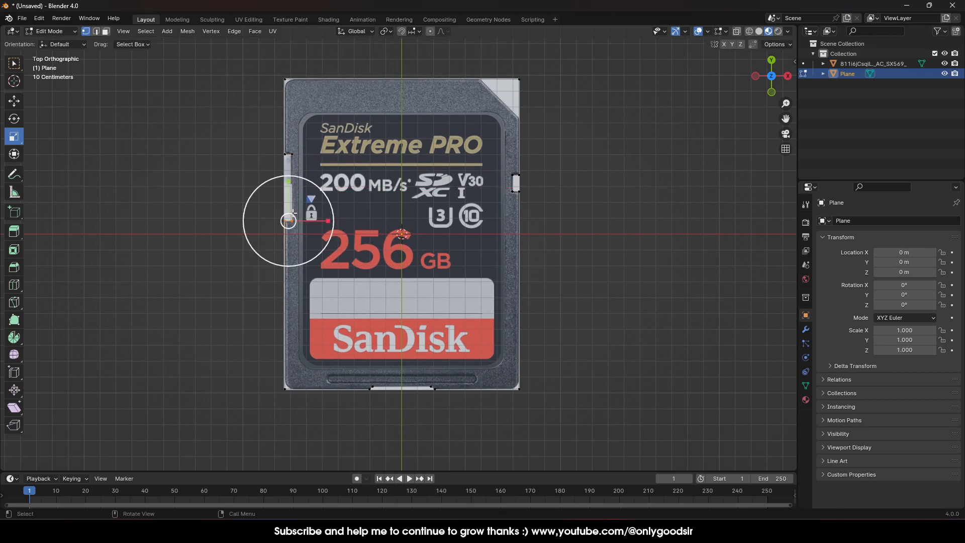
drag(287, 181, 288, 220)
click(241, 153)
drag(234, 136, 329, 165)
drag(289, 115, 288, 117)
Select all vertices on the outline's top edge and straighten them by scaling along Y
click(209, 168)
drag(236, 47, 568, 95)
drag(401, 40, 402, 53)
Align the vertices of the small notch on the card's right edge by selecting them in pairs and scaling them straight
click(545, 164)
drag(479, 153, 541, 178)
drag(516, 136, 552, 215)
click(586, 213)
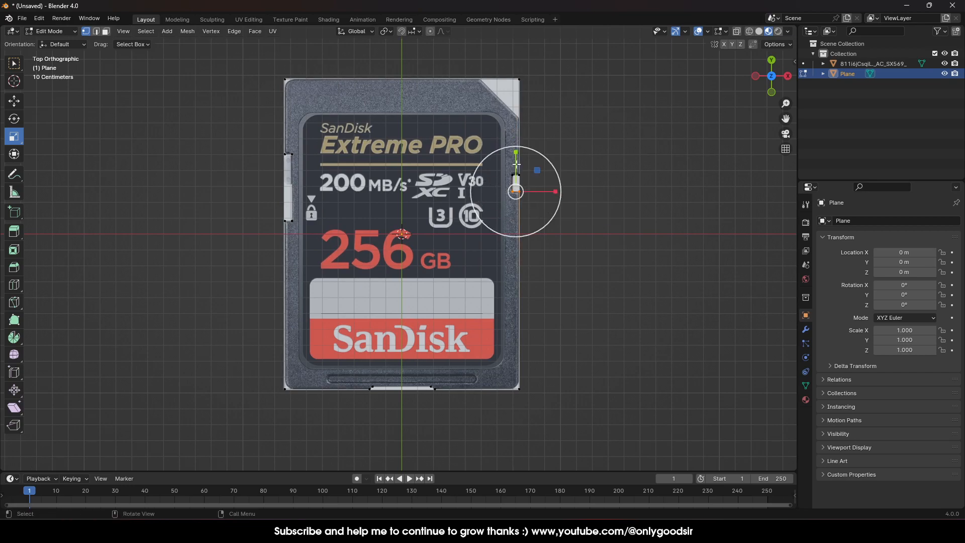
drag(515, 156, 545, 184)
click(553, 178)
click(22, 102)
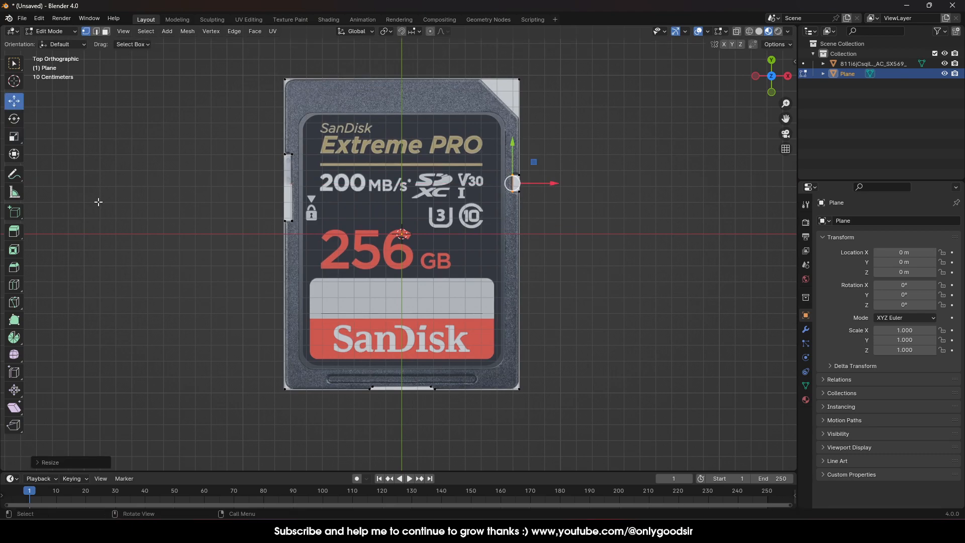
click(114, 222)
Return to Object Mode and raise the outline Plane above the reference image along Z to 0.040575 m
key(Tab)
middle_drag(230, 242, 312, 182)
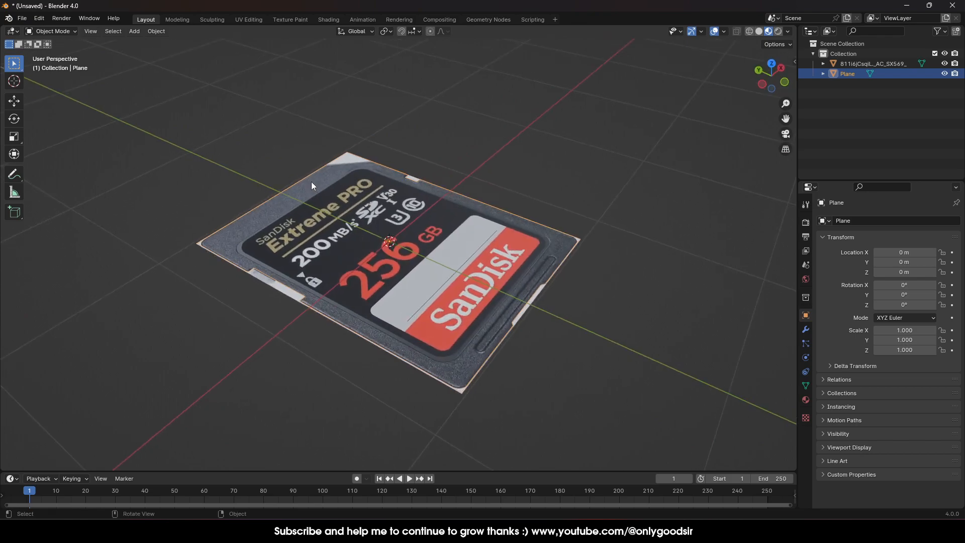
click(213, 149)
click(849, 74)
click(21, 103)
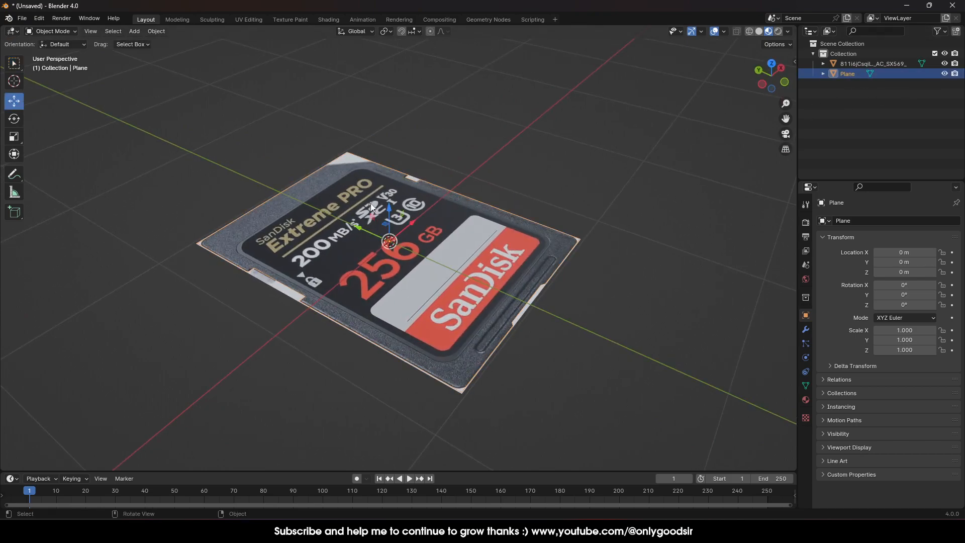
drag(390, 207, 386, 200)
Bevel the outline's upper-right corner vertex in Edit Mode with a single segment to form the card's cut corner
middle_drag(520, 182, 303, 210)
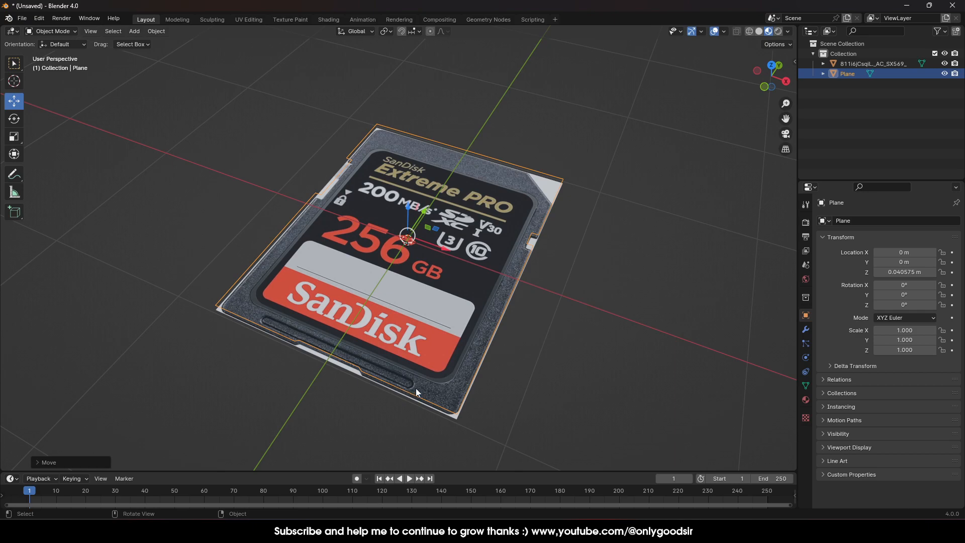
middle_drag(522, 202, 363, 290)
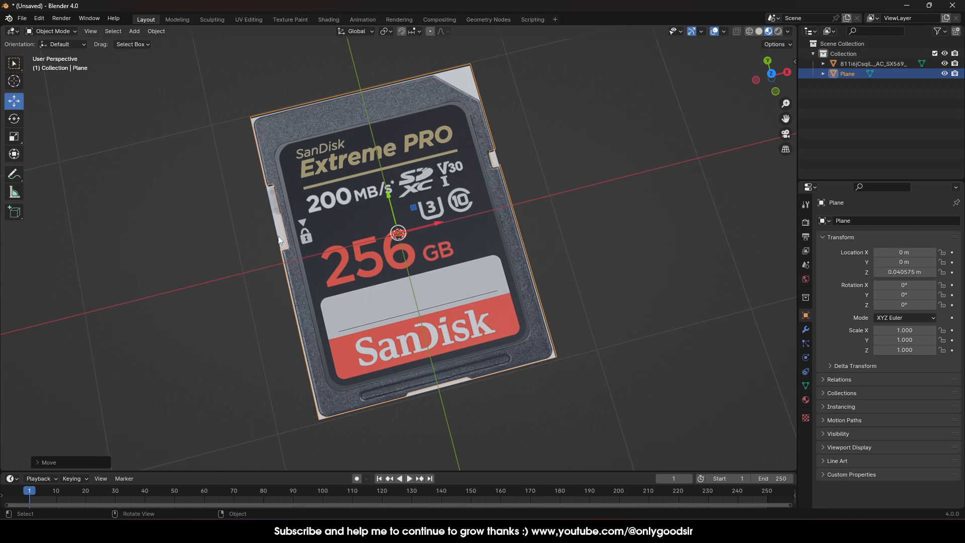
middle_drag(475, 222, 493, 134)
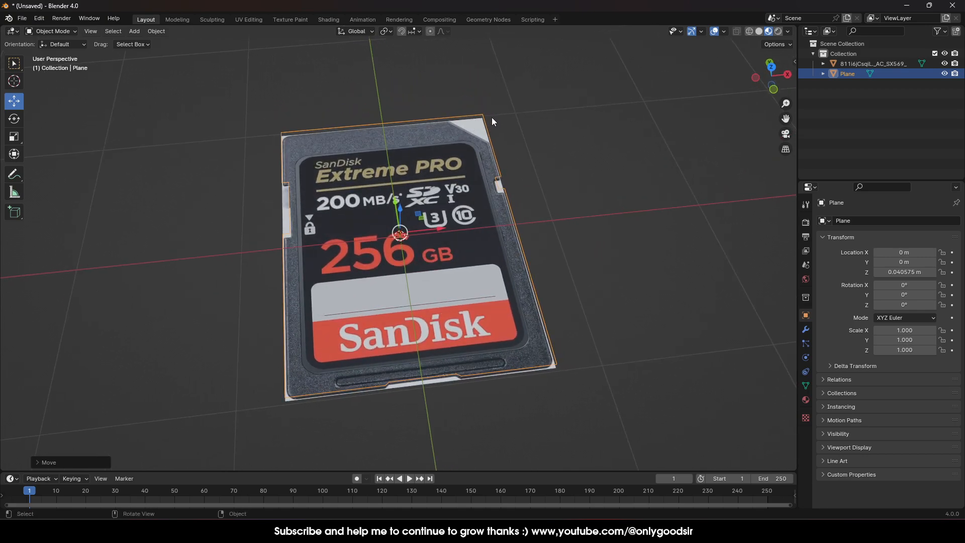
key(Tab)
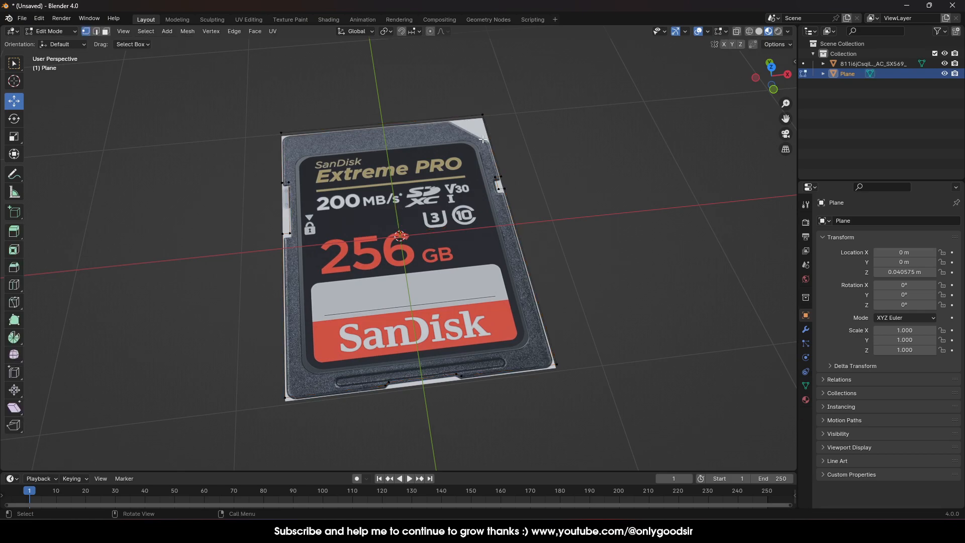
click(482, 113)
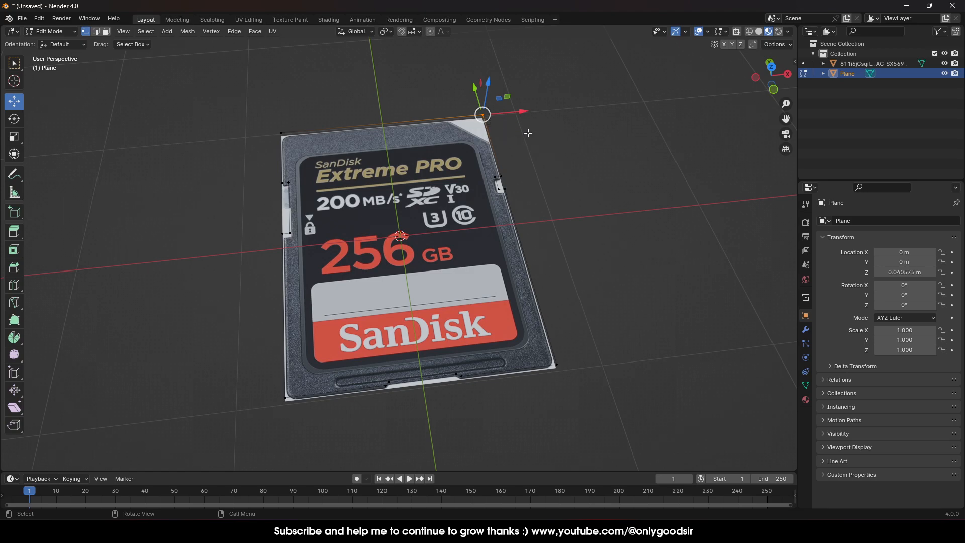
key(ctrl+v)
click(509, 156)
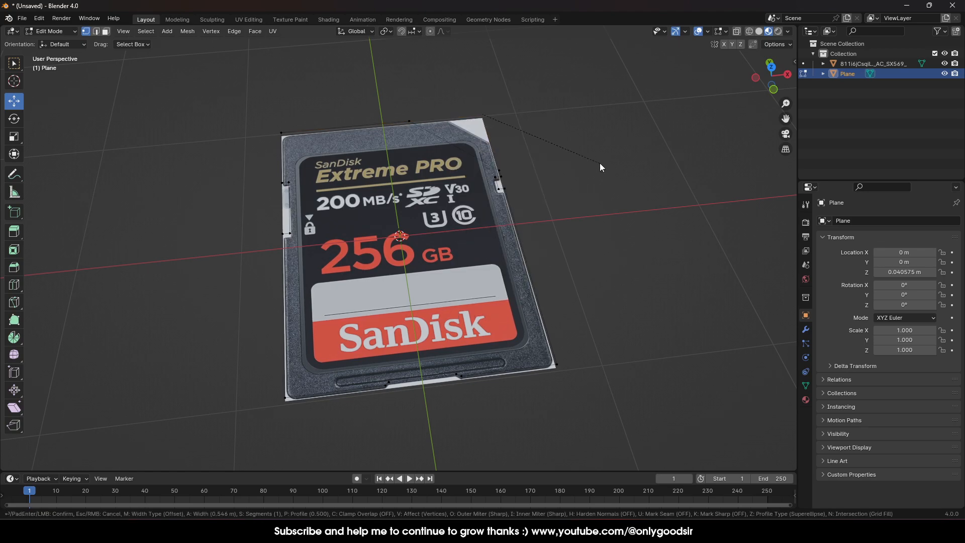
click(564, 155)
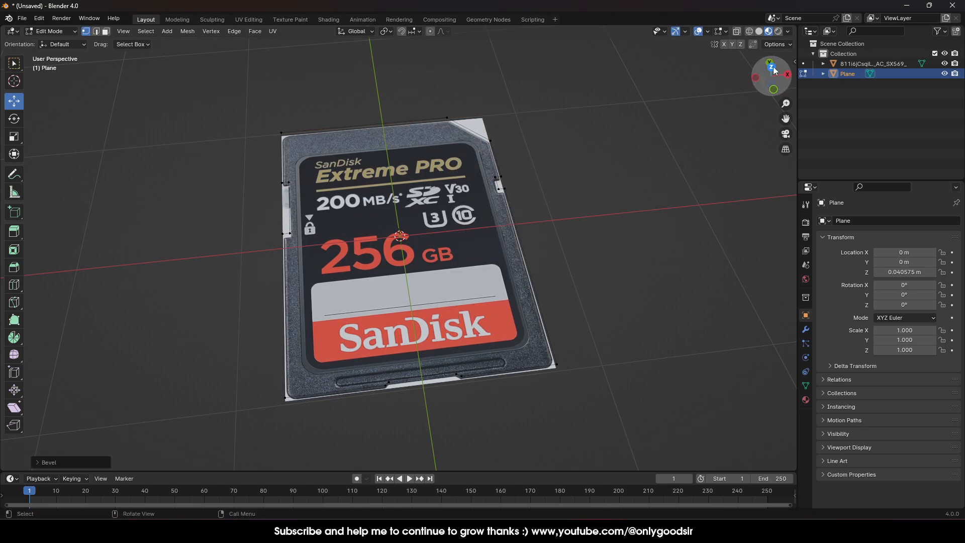
Fit the corner bevel to the reference in top view by setting its width to 0.249 m
click(771, 64)
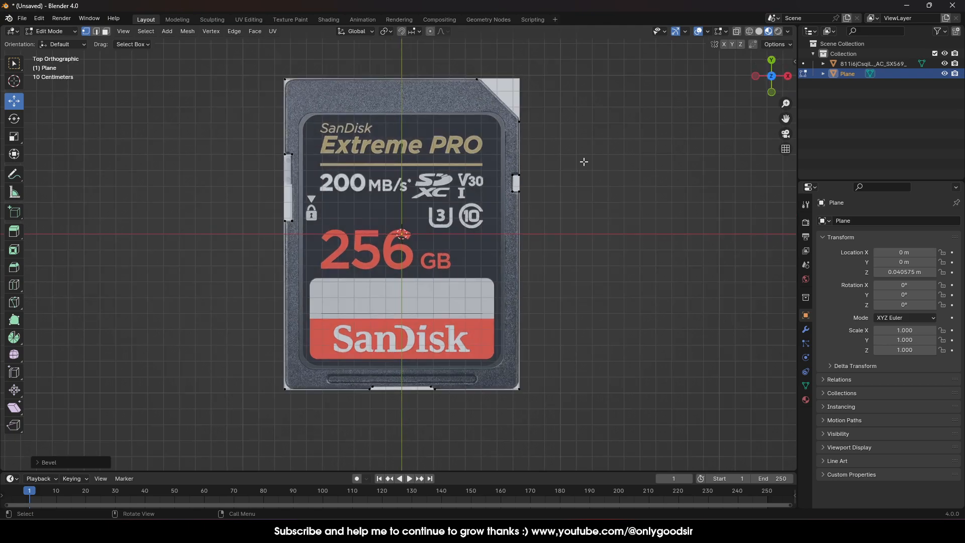
click(38, 463)
mouse_move(129, 307)
mouse_down()
mouse_move(139, 307)
mouse_move(127, 307)
mouse_up()
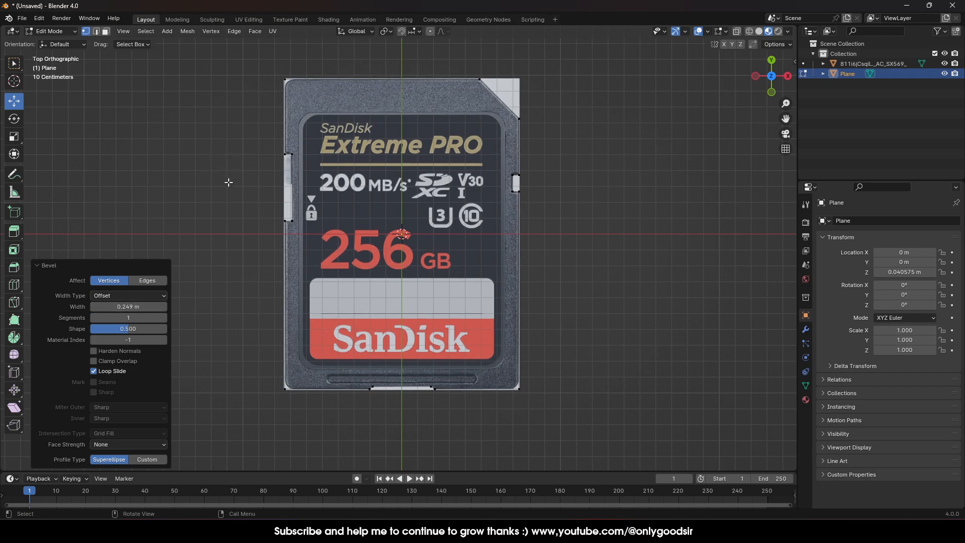
click(201, 169)
Select the other three outer corner vertices of the outline and bevel them about 0.048 m
drag(268, 63, 301, 92)
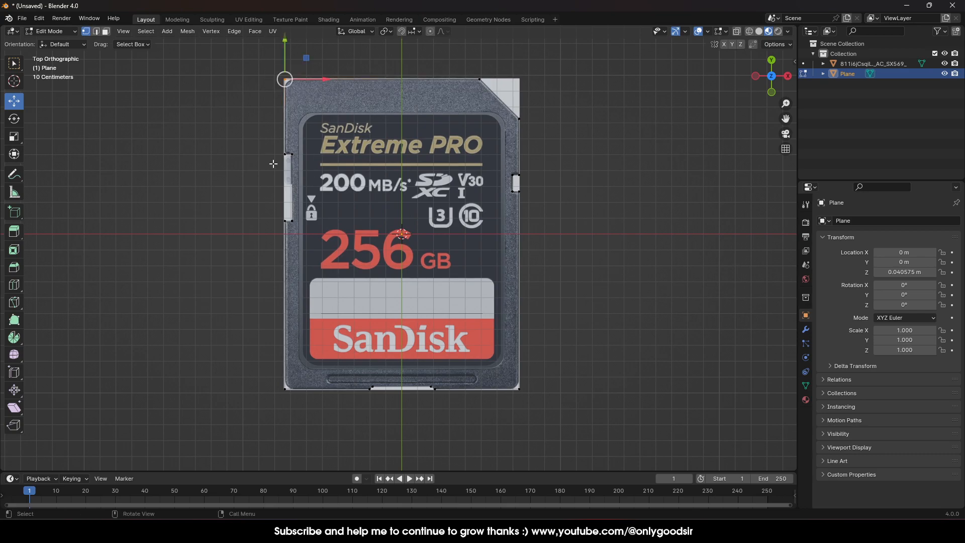
shift+drag(264, 362, 304, 410)
shift+drag(498, 366, 560, 423)
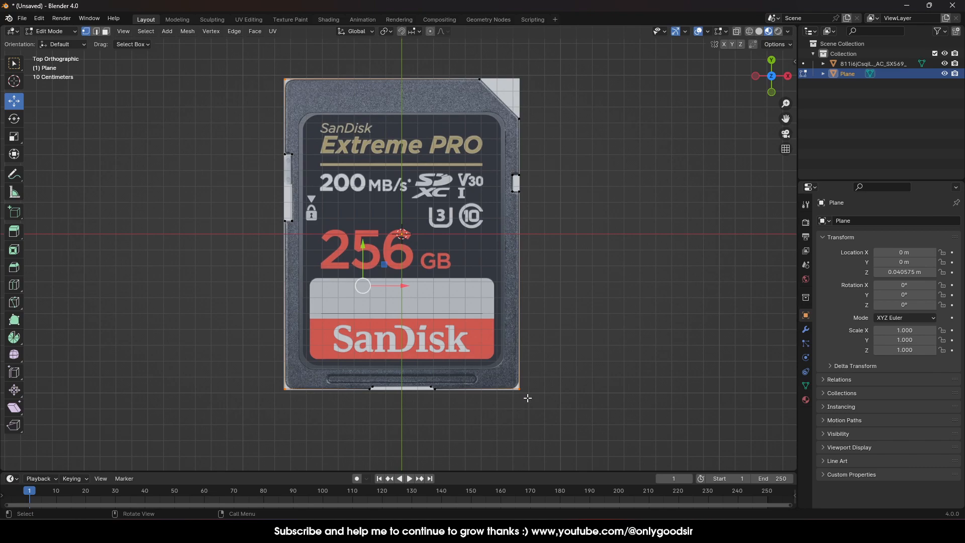
scroll(527, 398, up, 5)
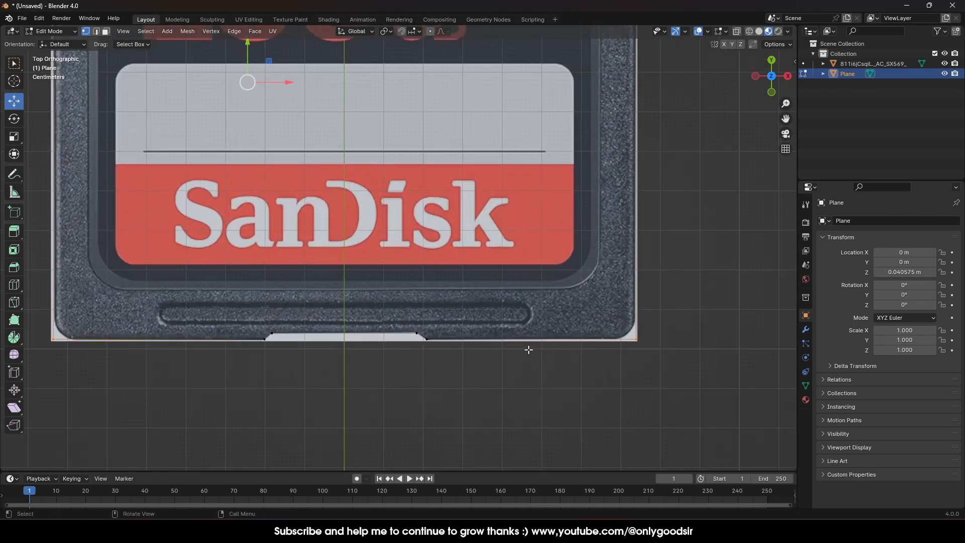
right_click(149, 371)
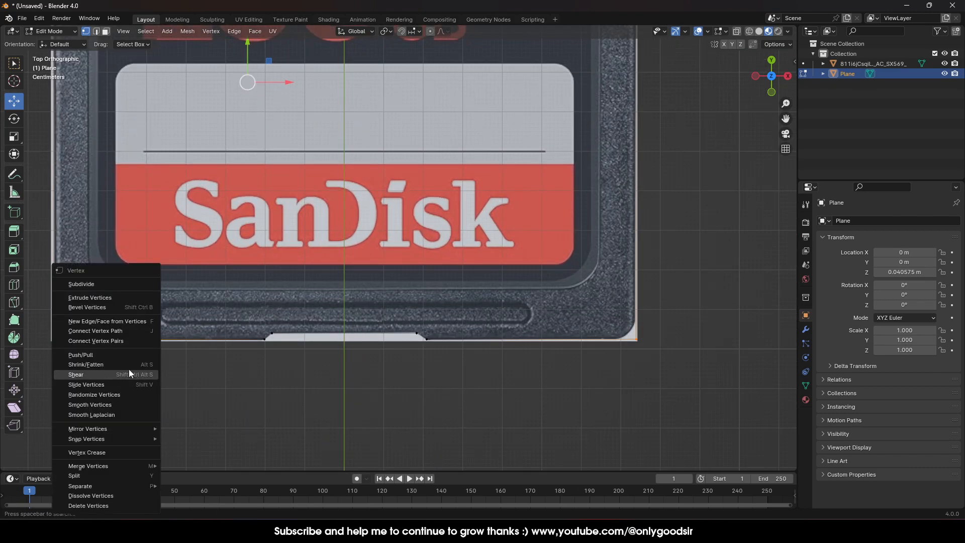
click(101, 307)
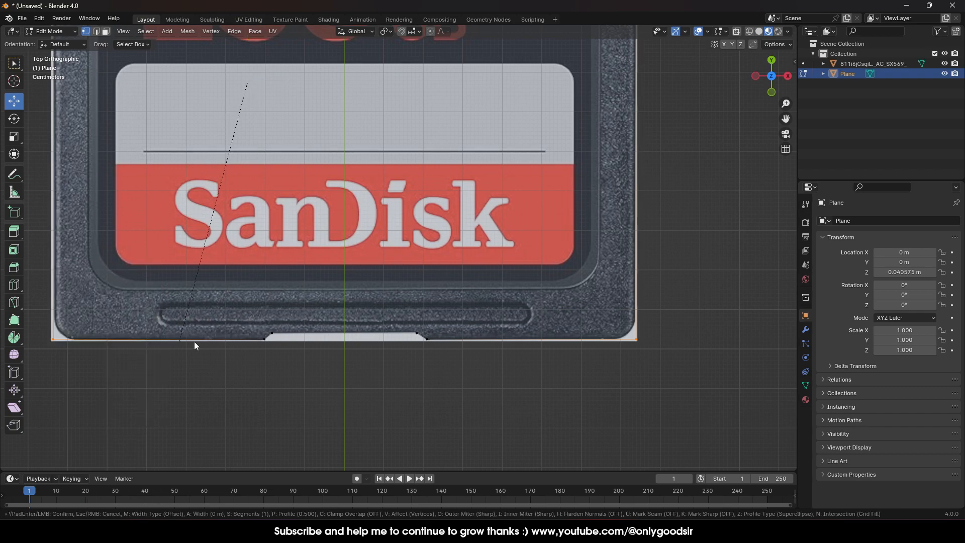
click(380, 339)
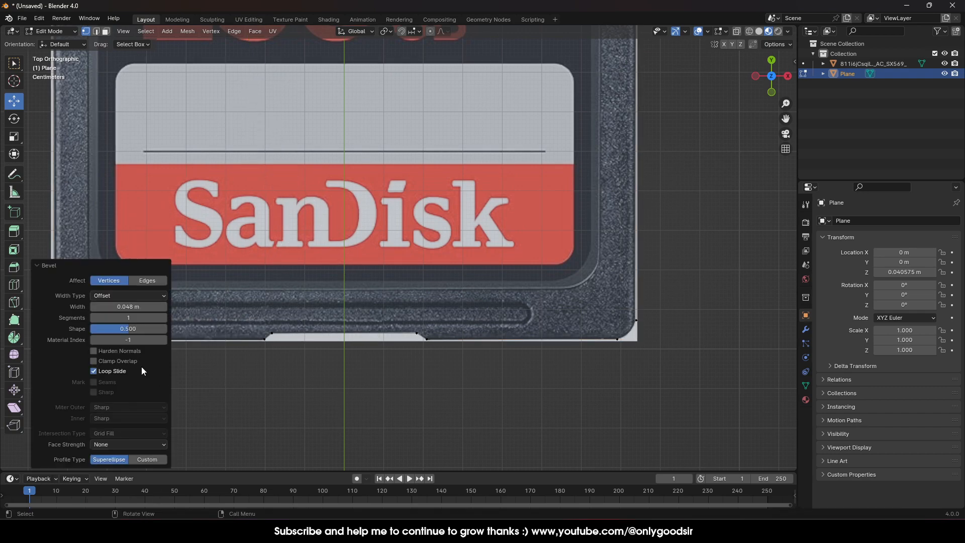
Round the three beveled corners with 6 segments and a bevel width of 0.057 m
click(164, 317)
click(164, 317)
click(164, 317)
click(164, 317)
click(164, 318)
click(164, 318)
click(94, 317)
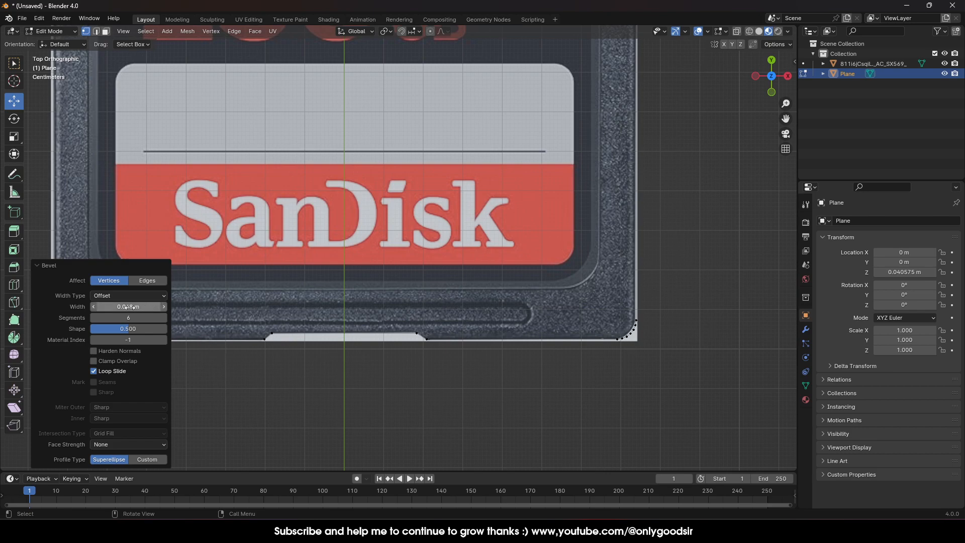
drag(128, 307, 144, 306)
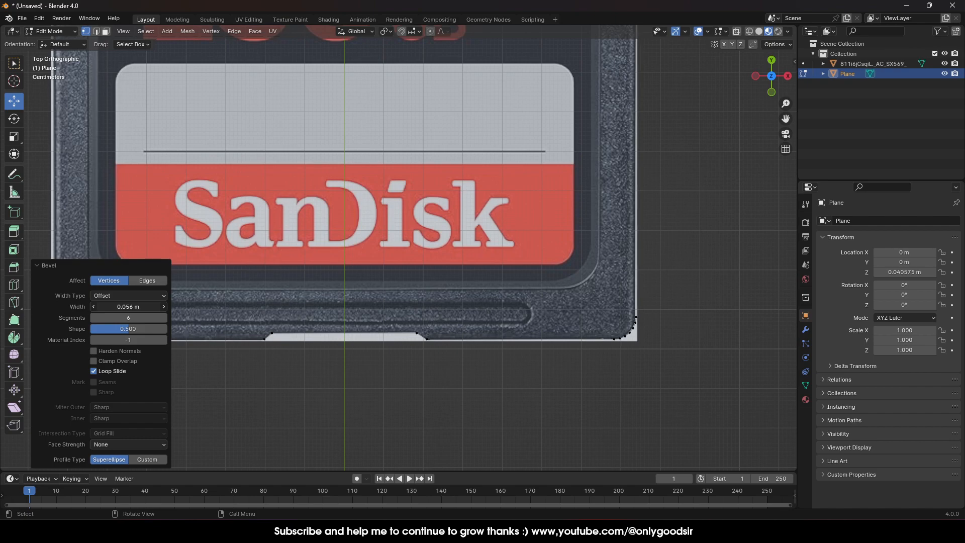
Select all vertices of the left and right side notches and bevel them about 0.0174 m
scroll(642, 341, down, 3)
shift+middle_drag(593, 166, 649, 234)
shift+middle_drag(295, 198, 330, 326)
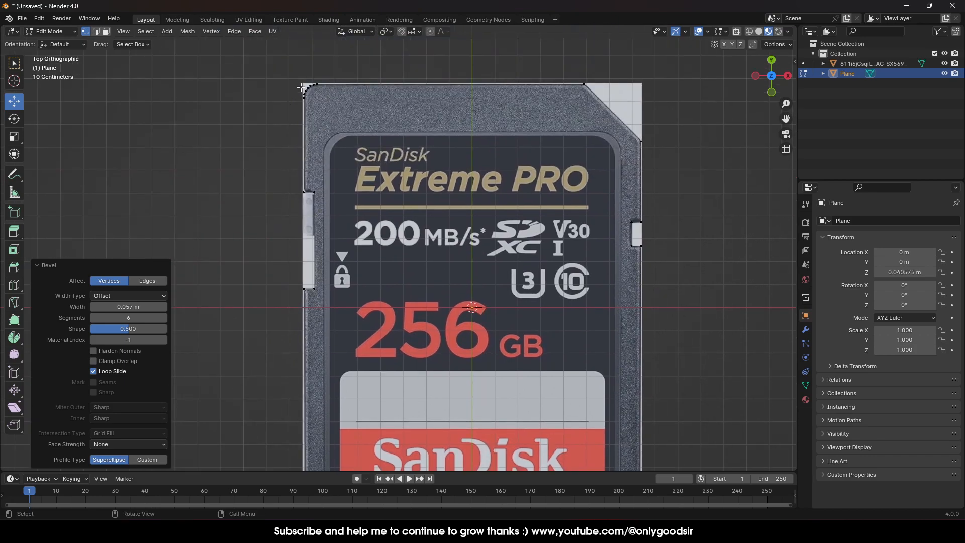
shift+middle_drag(394, 318, 399, 270)
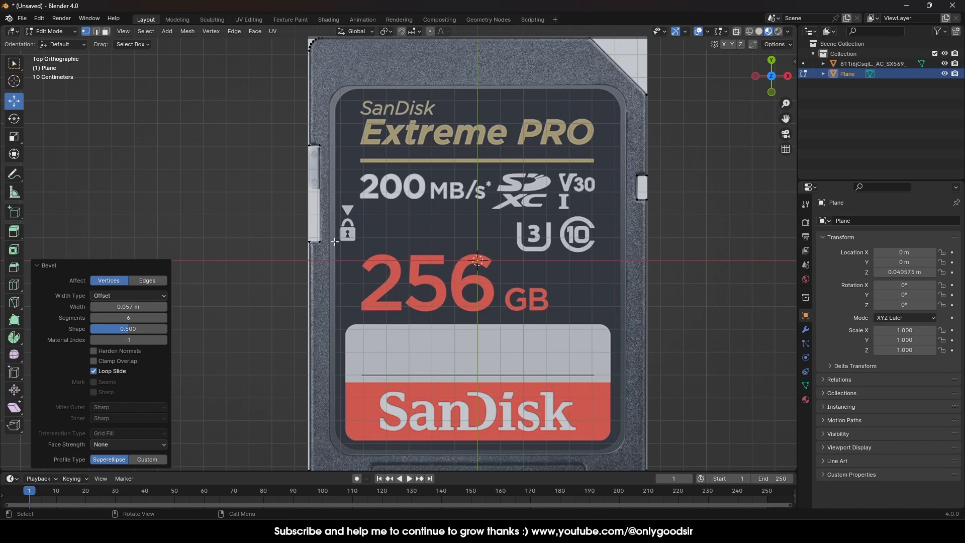
drag(274, 125, 684, 283)
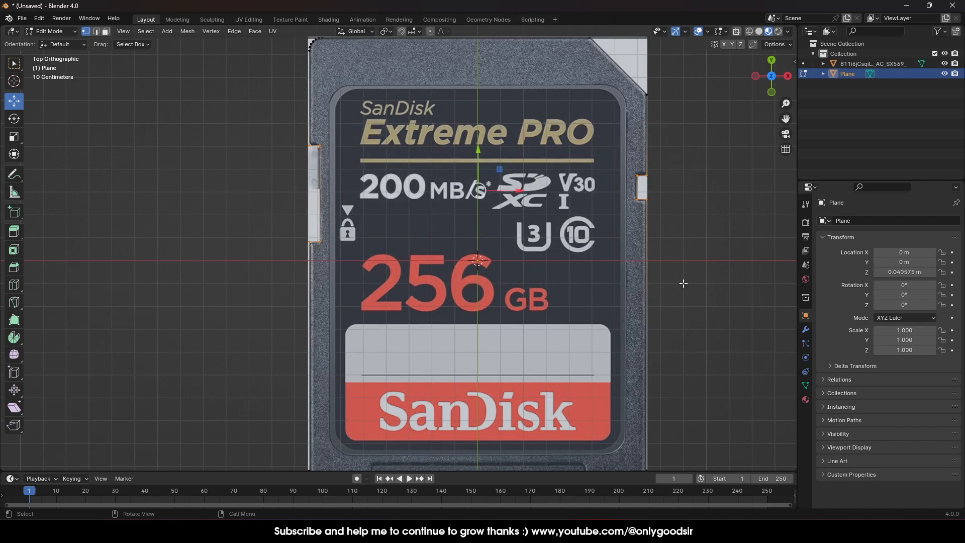
right_click(340, 206)
click(312, 202)
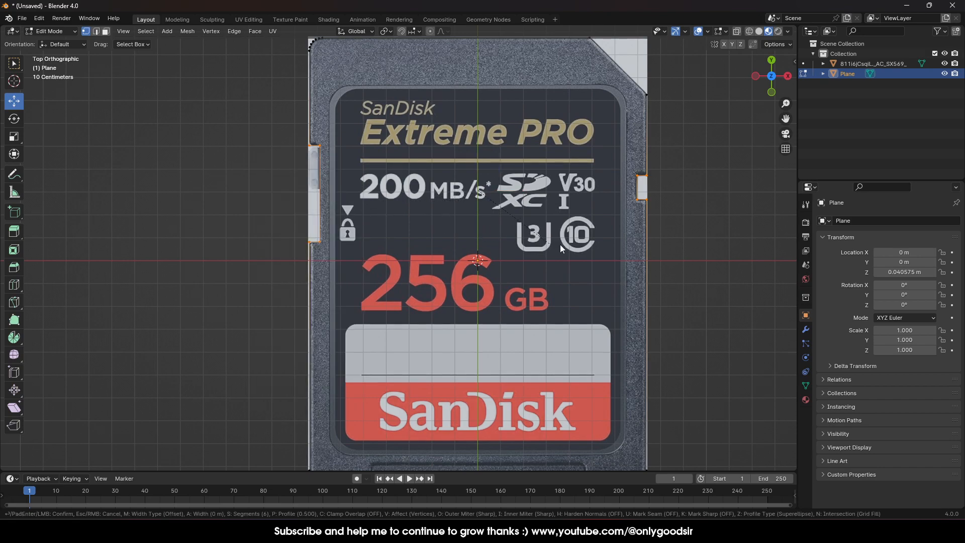
click(638, 258)
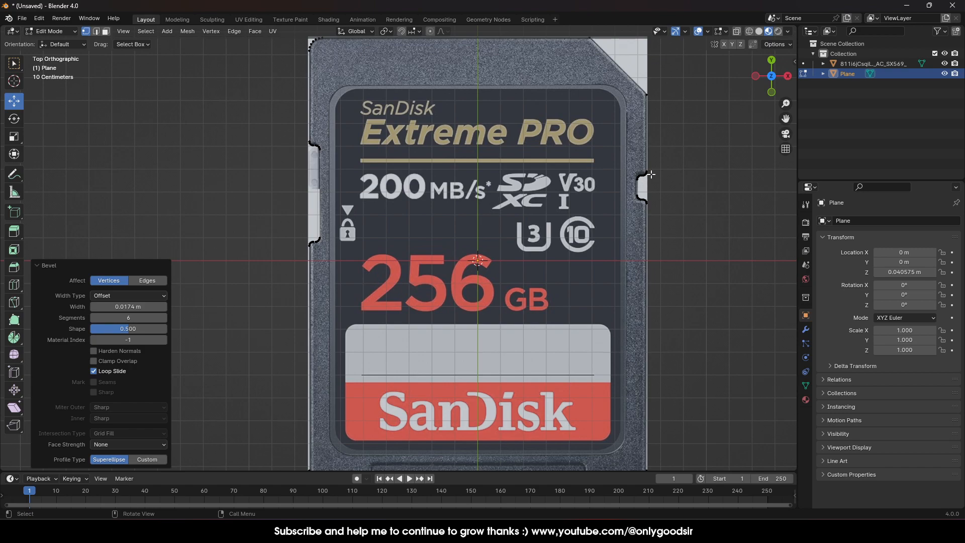
Set the side notches' bevel to 3 segments and a width of 0.0184 m
click(93, 318)
click(94, 318)
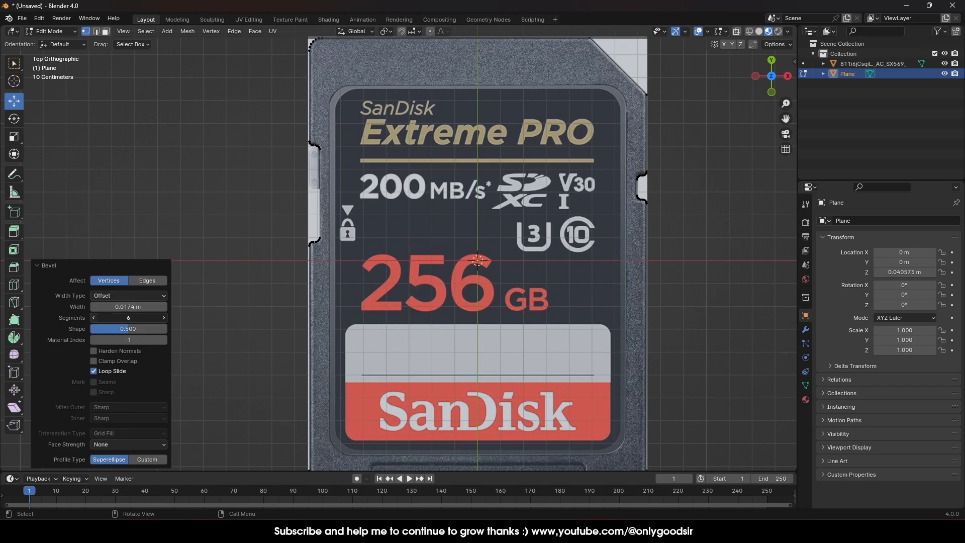
click(94, 318)
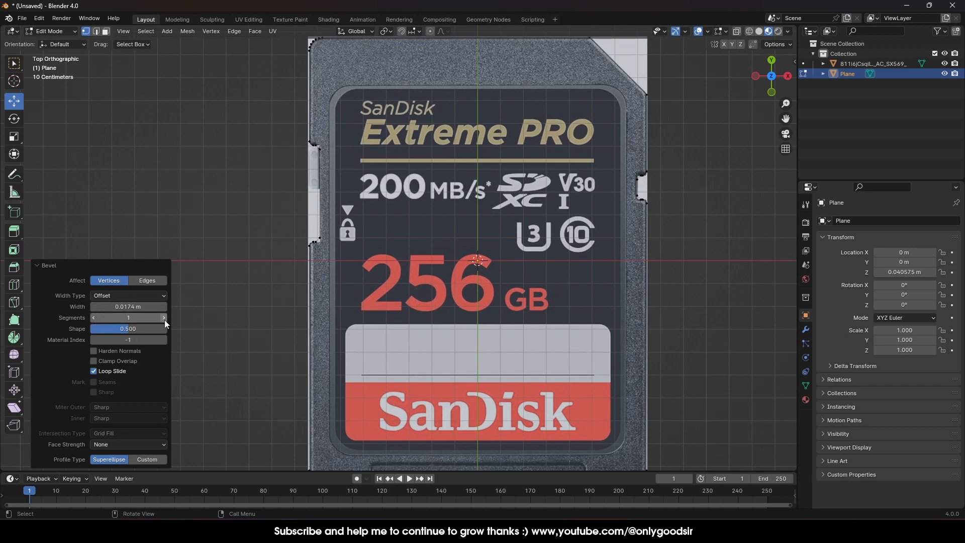
click(162, 318)
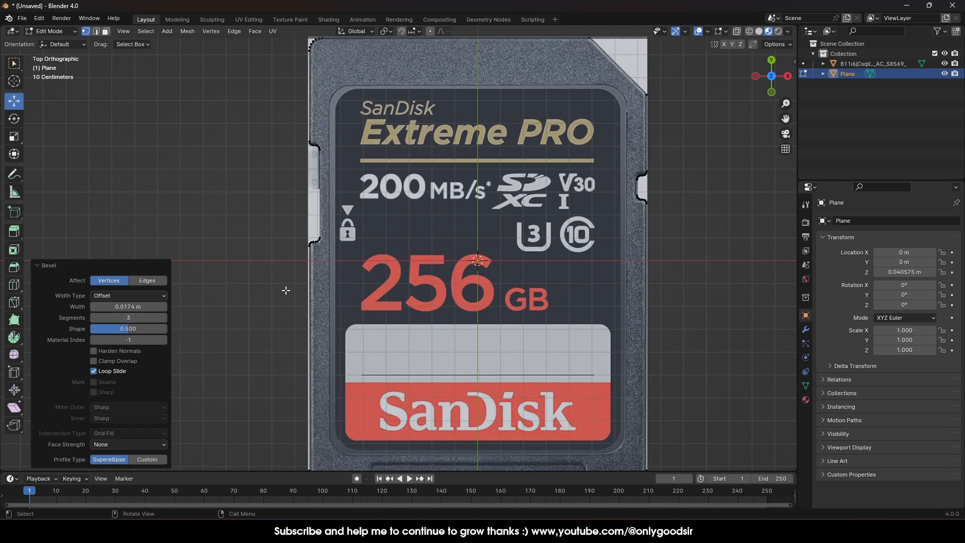
drag(125, 307, 126, 307)
Select the two vertices of the outline's diagonal upper-right corner and bevel them about 0.0294 m with 3 segments
shift+middle_drag(585, 40, 575, 90)
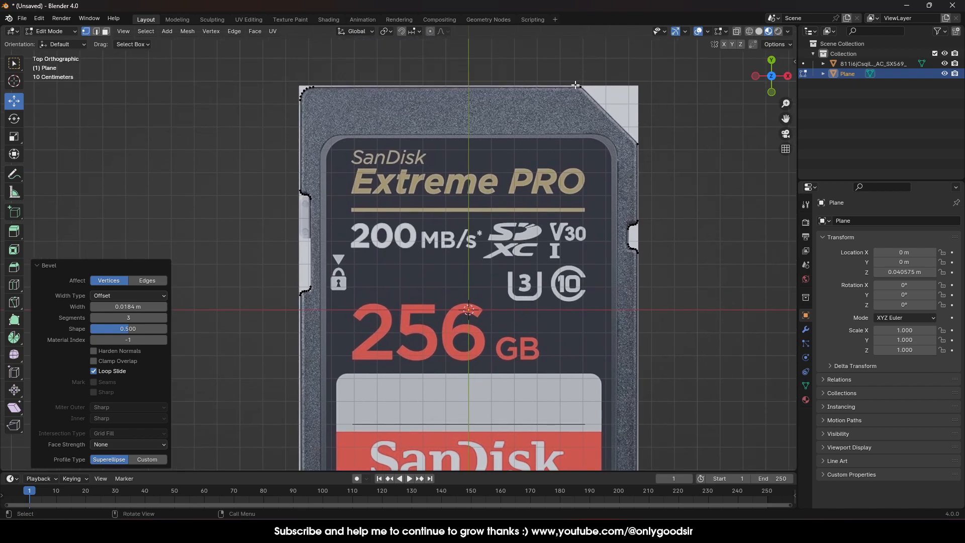
scroll(591, 145, up, 2)
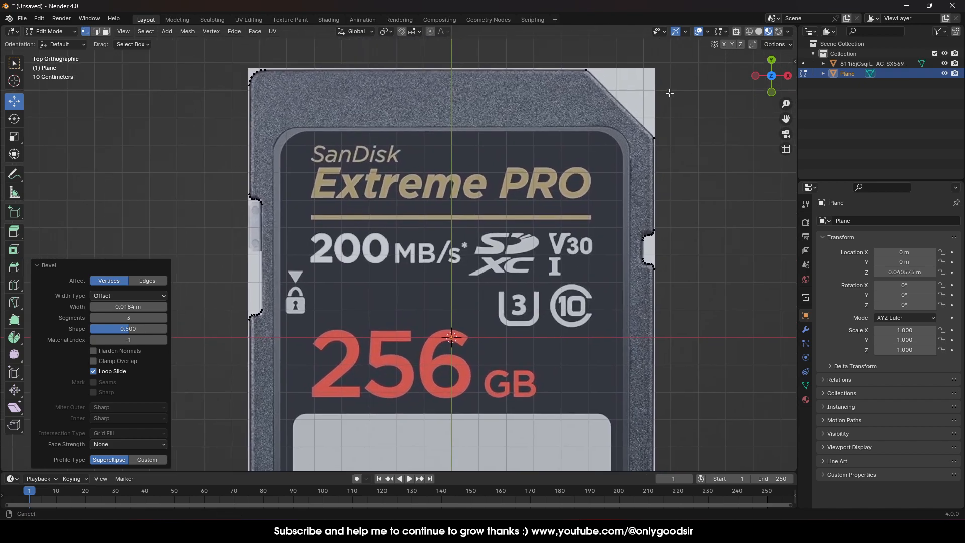
click(646, 145)
click(577, 75)
click(647, 146)
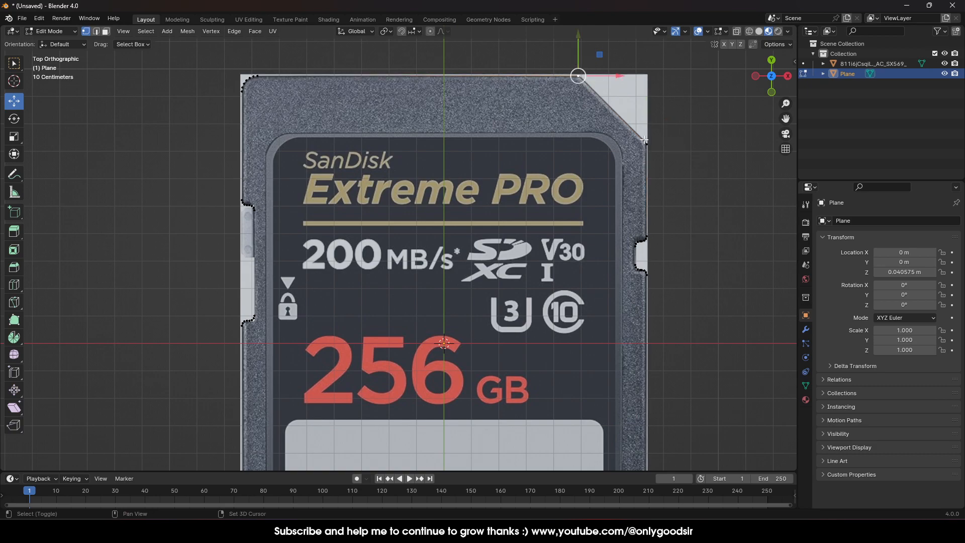
shift+click(579, 76)
key(ctrl+v)
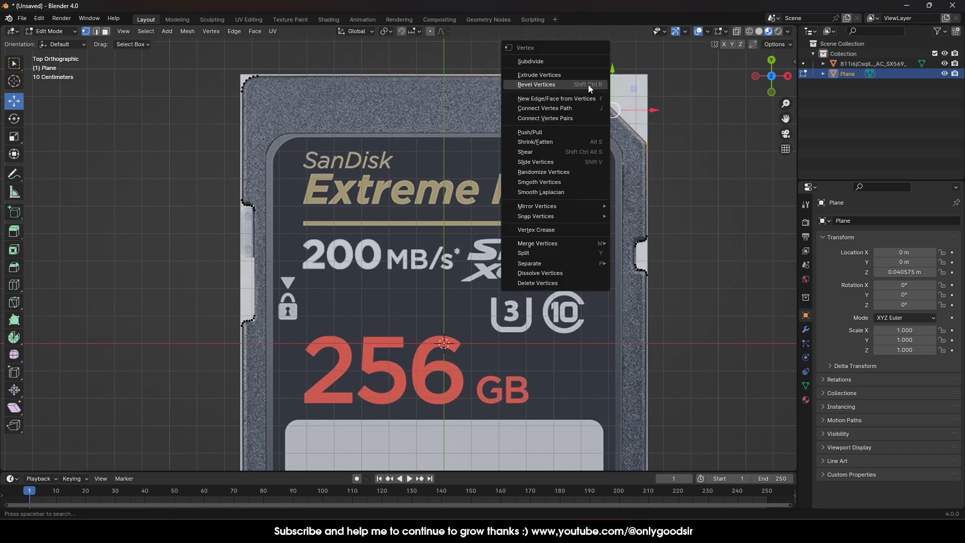
click(588, 85)
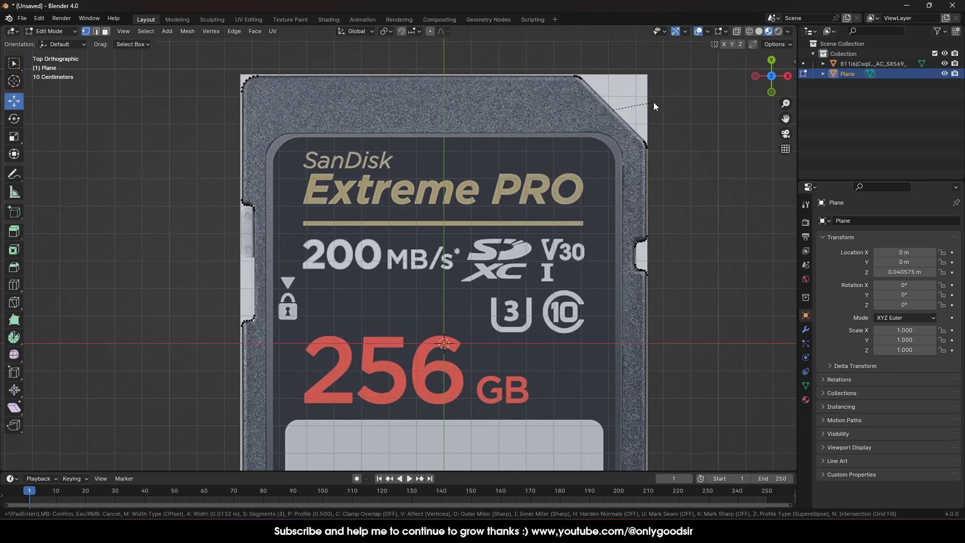
click(656, 102)
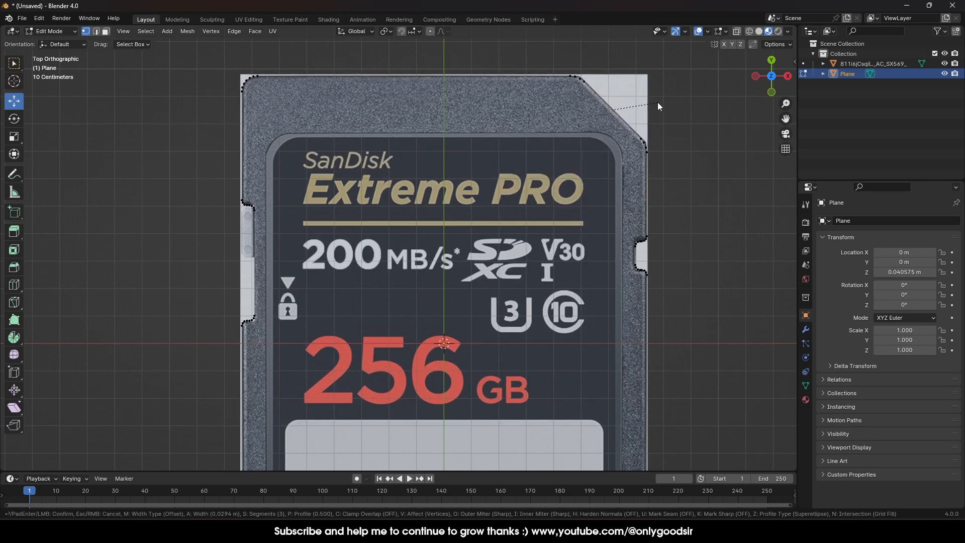
key(Tab)
scroll(708, 161, down, 2)
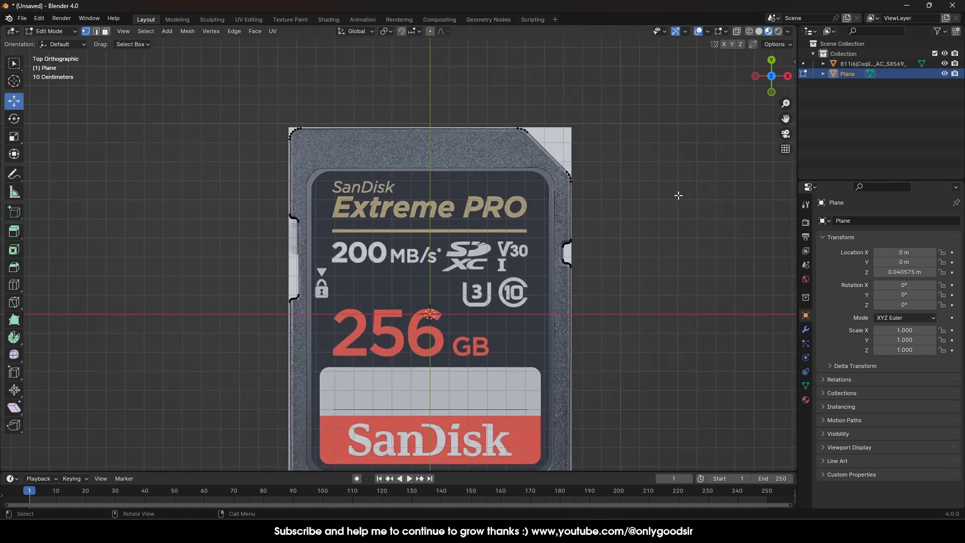
Select all vertices of the card outline and fill them with a single face
mouse_move(641, 232)
middle_down()
mouse_move(650, 183)
mouse_move(676, 188)
mouse_move(556, 183)
mouse_move(538, 224)
mouse_move(644, 236)
mouse_move(693, 208)
mouse_move(655, 188)
mouse_move(584, 199)
mouse_move(585, 228)
mouse_move(611, 270)
mouse_move(675, 224)
mouse_move(676, 198)
mouse_move(671, 240)
mouse_move(610, 248)
mouse_move(625, 234)
middle_up()
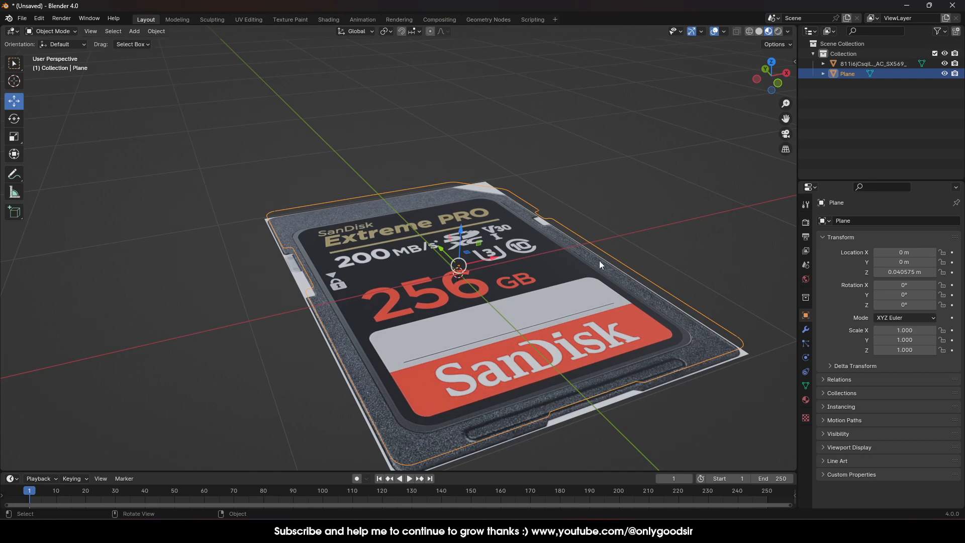
click(52, 32)
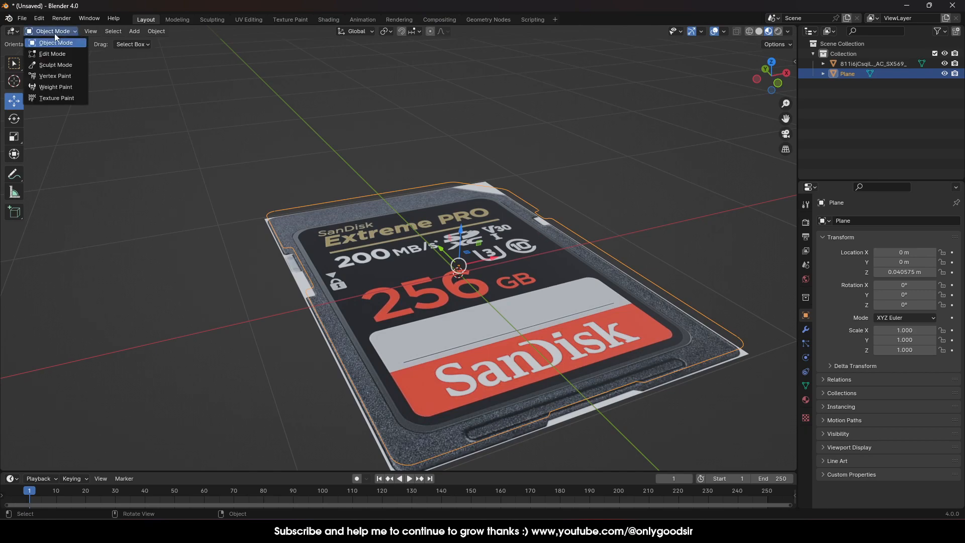
click(52, 54)
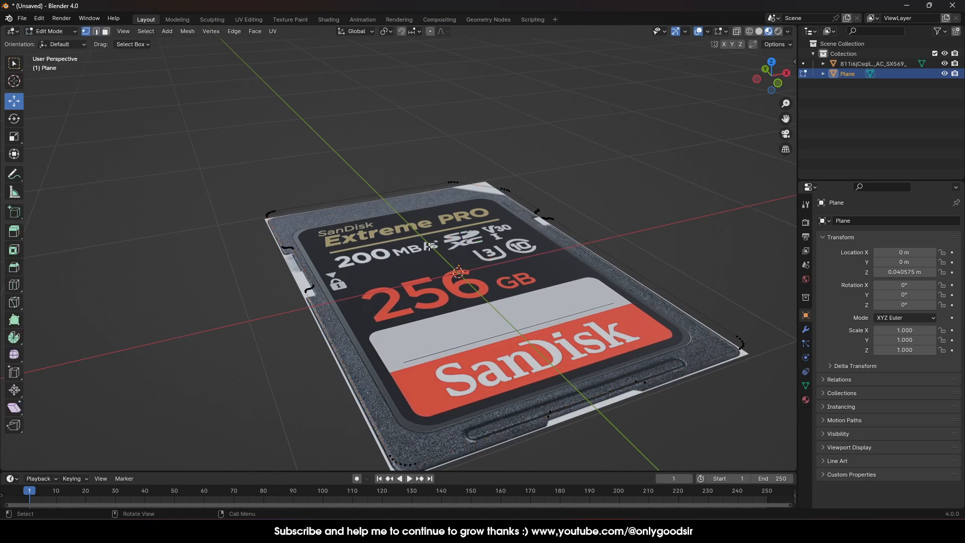
key(a)
scroll(485, 253, down, 1)
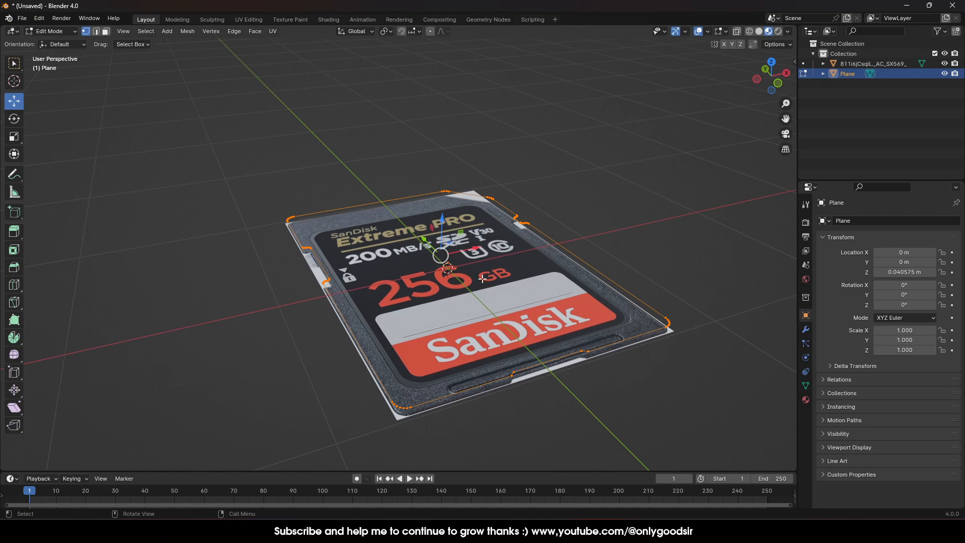
key(f)
middle_drag(445, 270, 520, 212)
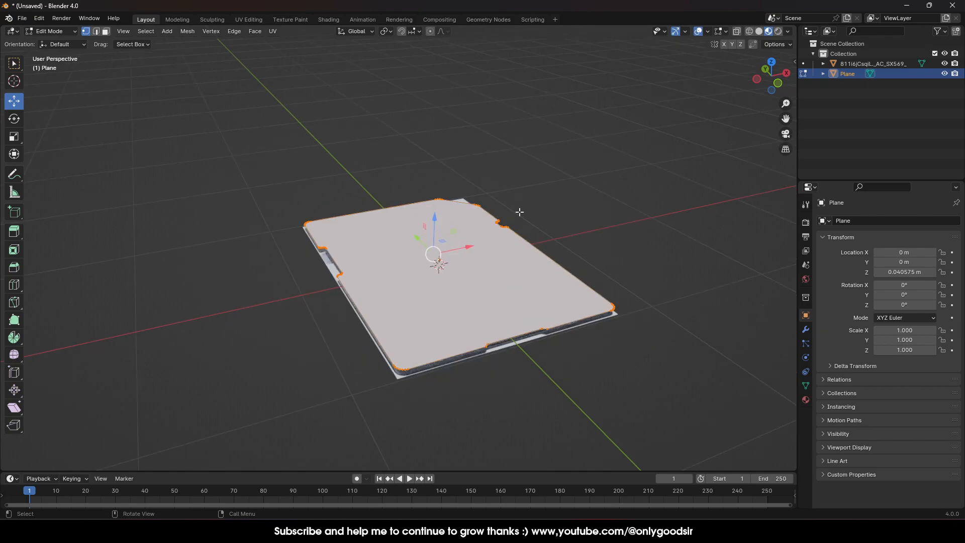
key(Tab)
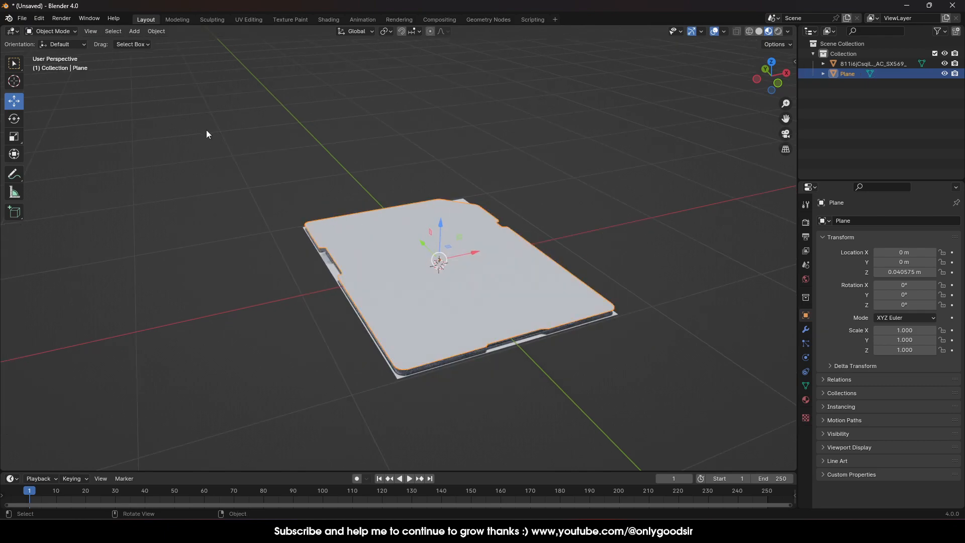
click(58, 30)
middle_drag(397, 216, 490, 166)
click(578, 174)
scroll(540, 253, up, 3)
mouse_move(541, 261)
middle_down()
mouse_move(550, 249)
mouse_move(605, 287)
mouse_move(538, 275)
middle_up()
click(538, 275)
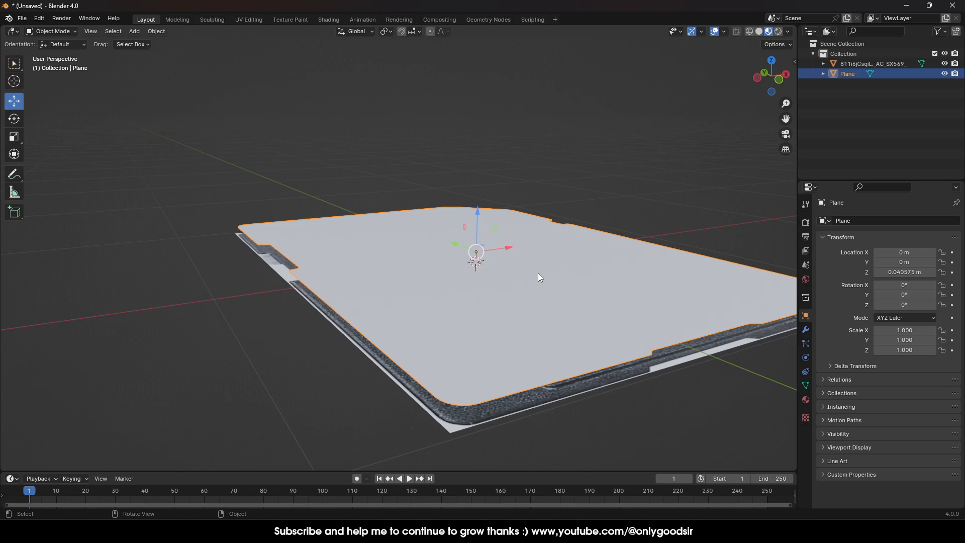
key(Tab)
click(106, 31)
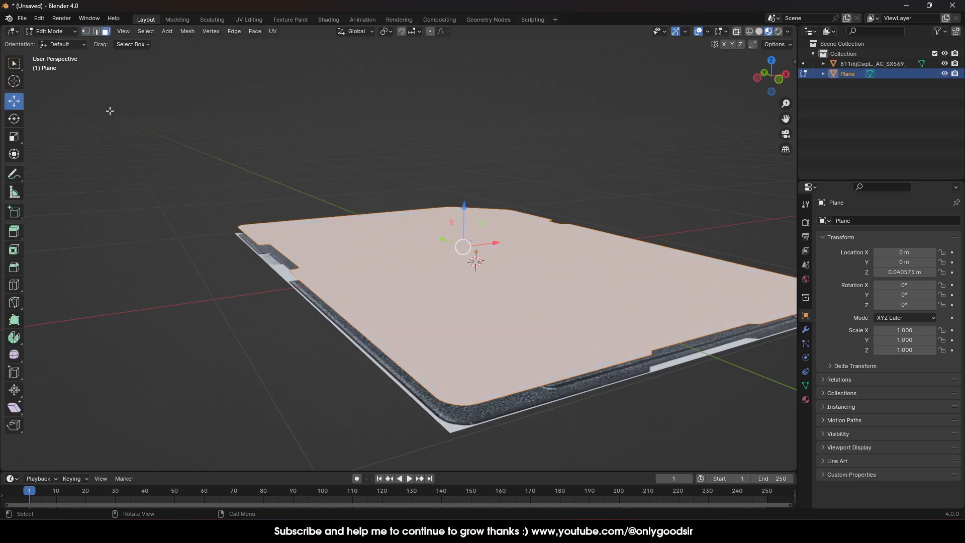
click(14, 232)
drag(461, 282, 473, 255)
key(ctrl+z)
key(Tab)
Add a Solidify modifier to the card shape and set its thickness to 0.044 m
click(135, 150)
click(432, 266)
click(806, 329)
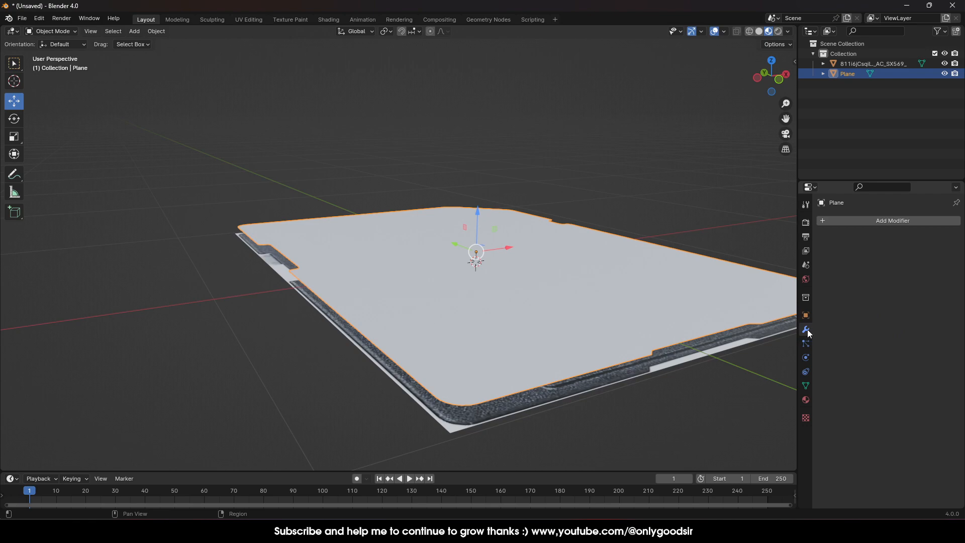
click(851, 221)
mouse_move(850, 221)
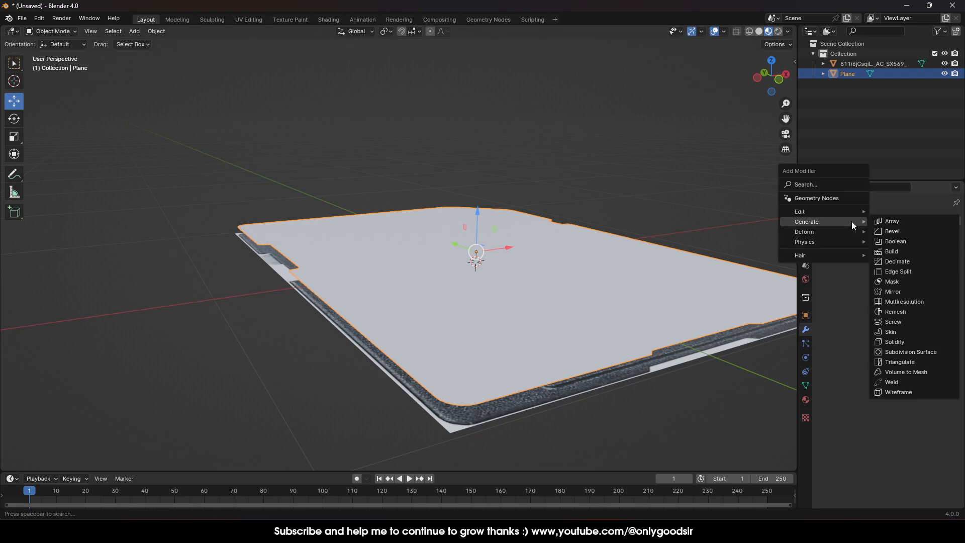
click(893, 342)
drag(885, 265, 914, 265)
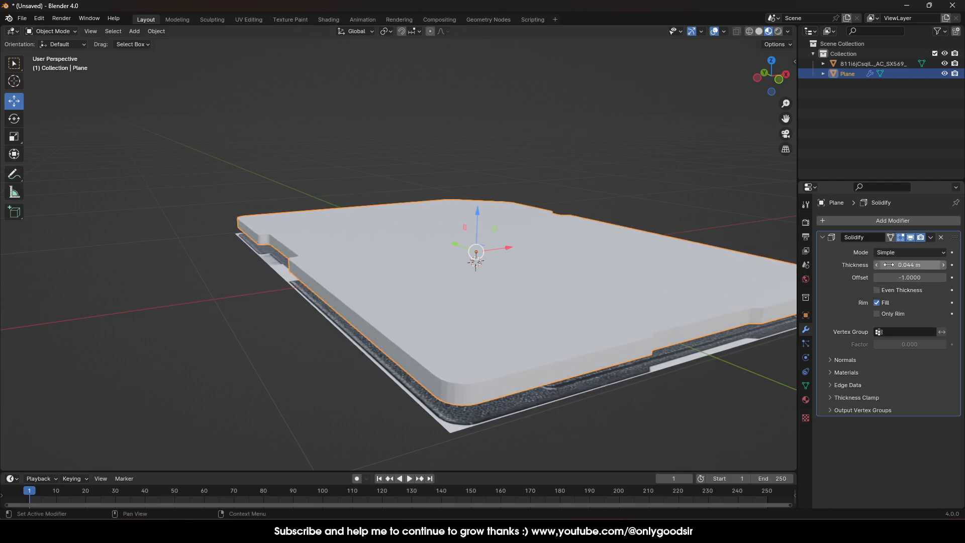
Add a Bevel modifier to the solidified card and set it to 4 segments
click(870, 220)
mouse_move(870, 220)
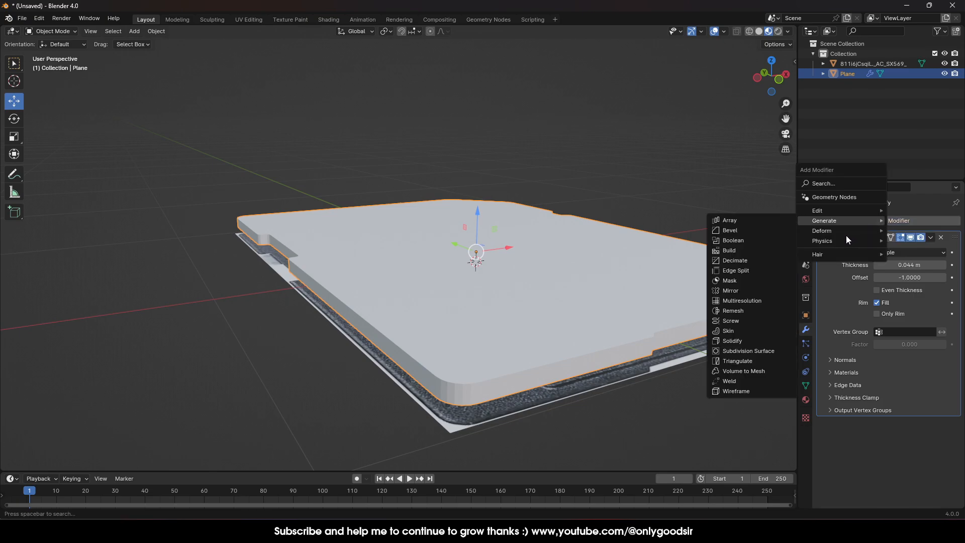
click(753, 230)
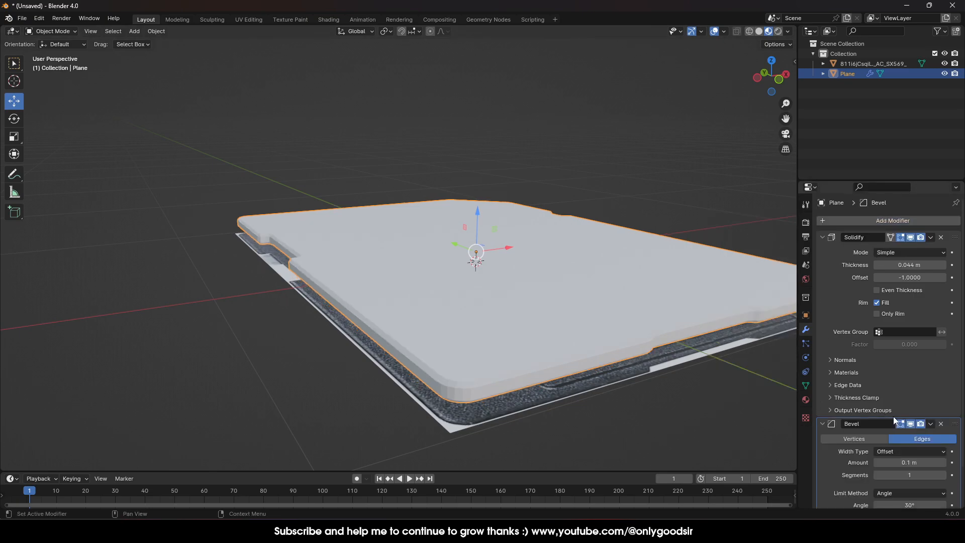
scroll(618, 372, up, 5)
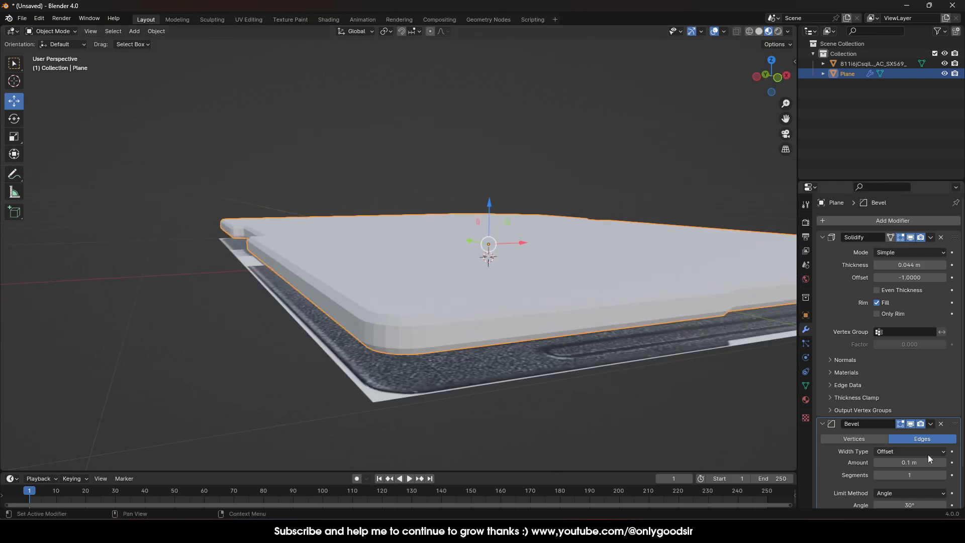
click(944, 476)
click(944, 476)
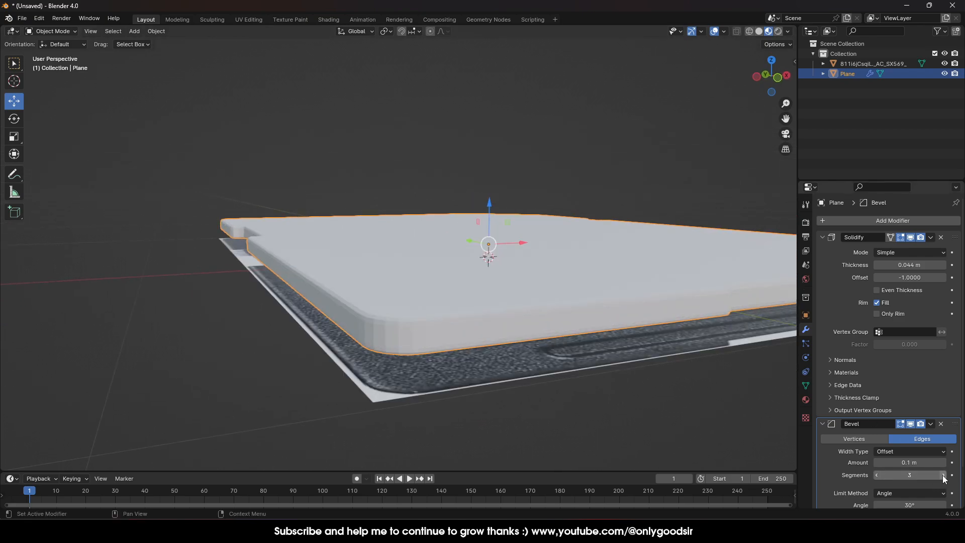
click(943, 476)
Apply smooth shading to the beveled card body
middle_drag(492, 330, 497, 309)
right_click(503, 353)
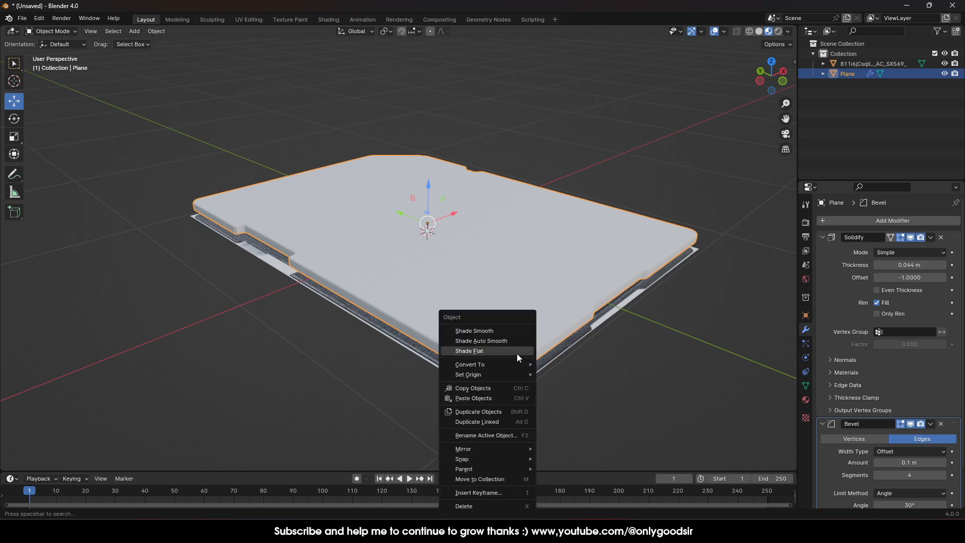
click(474, 331)
scroll(602, 373, up, 4)
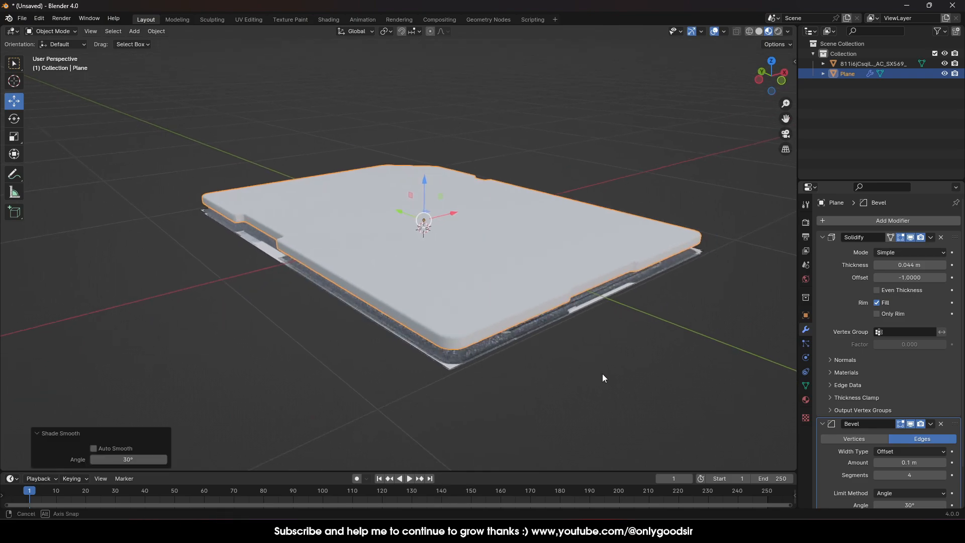
middle_drag(465, 356, 548, 308)
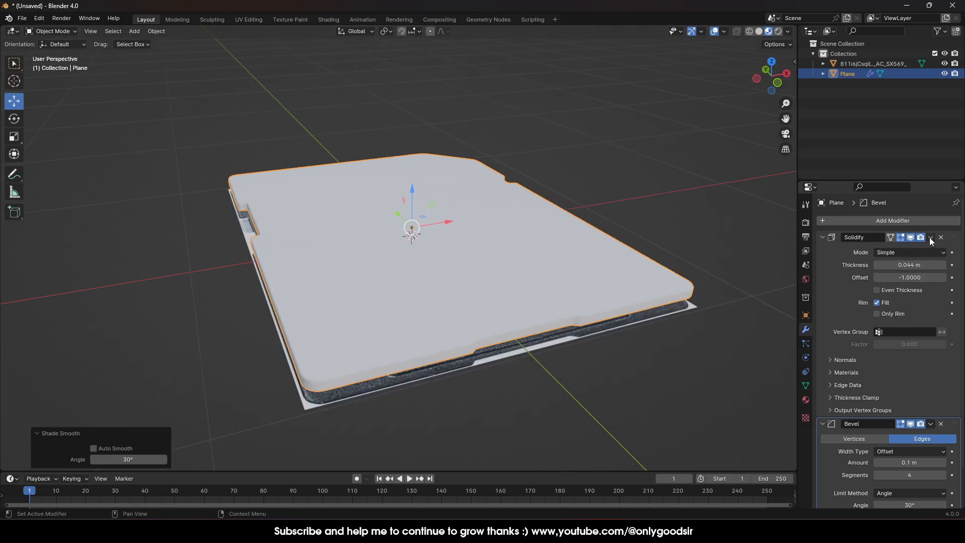
Apply the card's Solidify and Bevel modifiers to its mesh
middle_drag(602, 328, 769, 303)
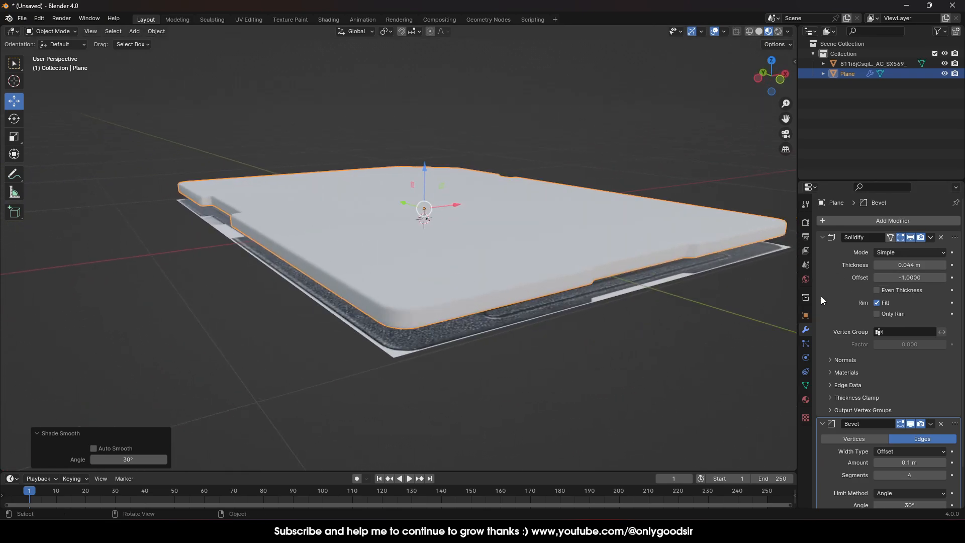
click(931, 237)
click(910, 251)
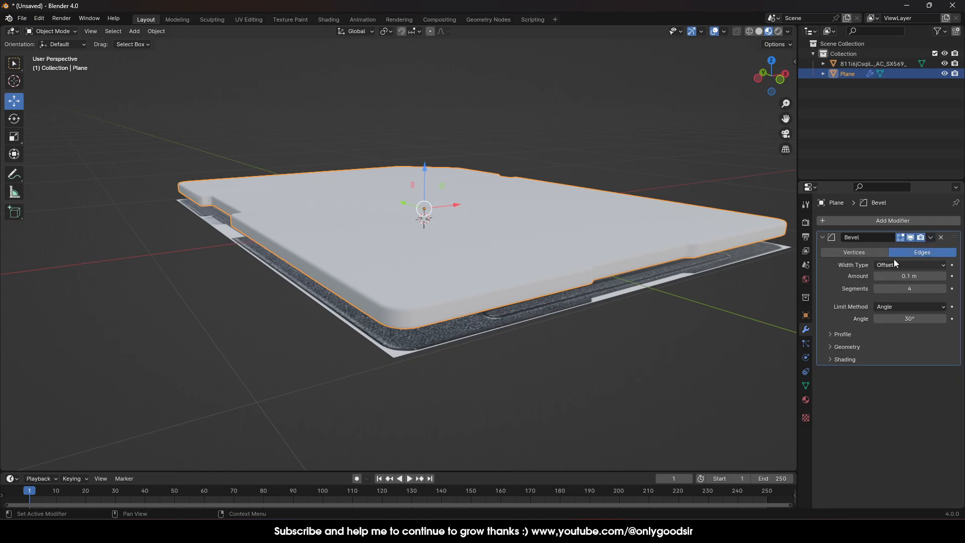
click(931, 238)
click(916, 247)
Lower the card body along Z so it sits just beneath the reference image, then deselect it
click(568, 343)
middle_drag(569, 347, 568, 256)
click(486, 228)
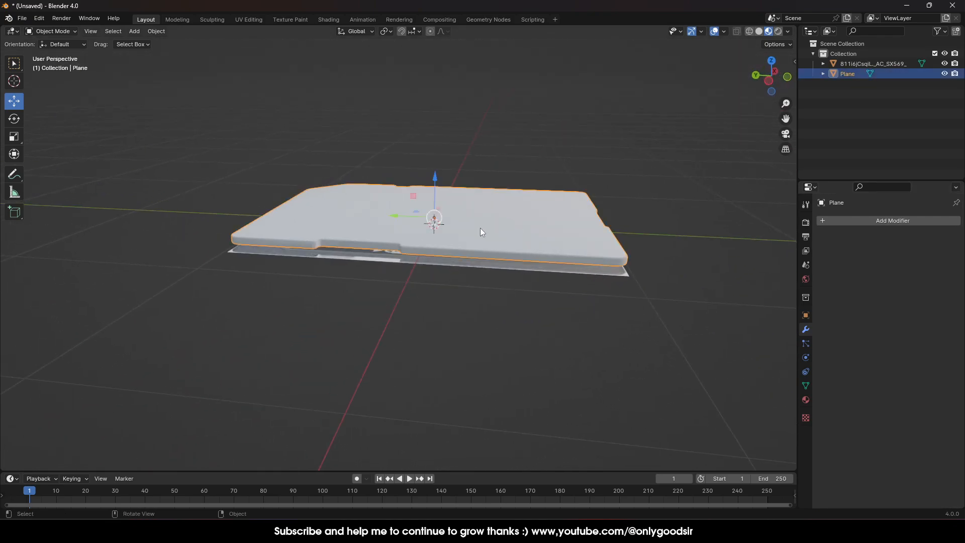
drag(435, 195, 440, 195)
click(620, 149)
middle_drag(620, 150, 747, 110)
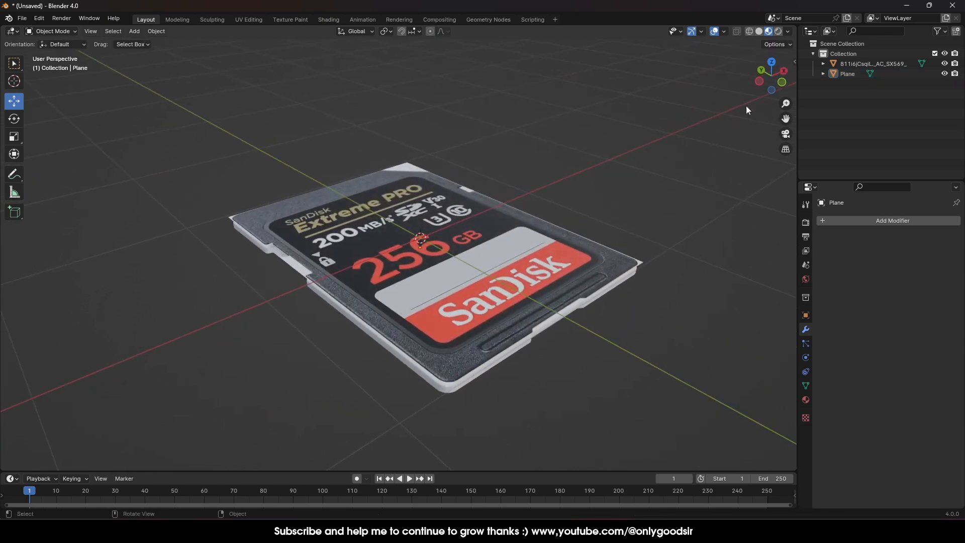
Select the reference image plane, expand its material's Alpha settings and open the material's nodes in the Shading workspace
click(736, 33)
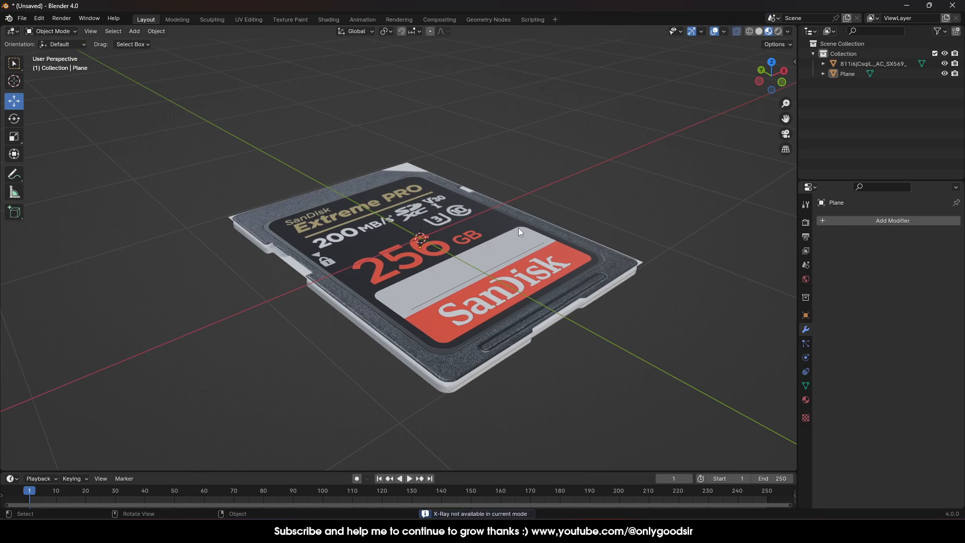
click(552, 228)
middle_drag(508, 236, 663, 238)
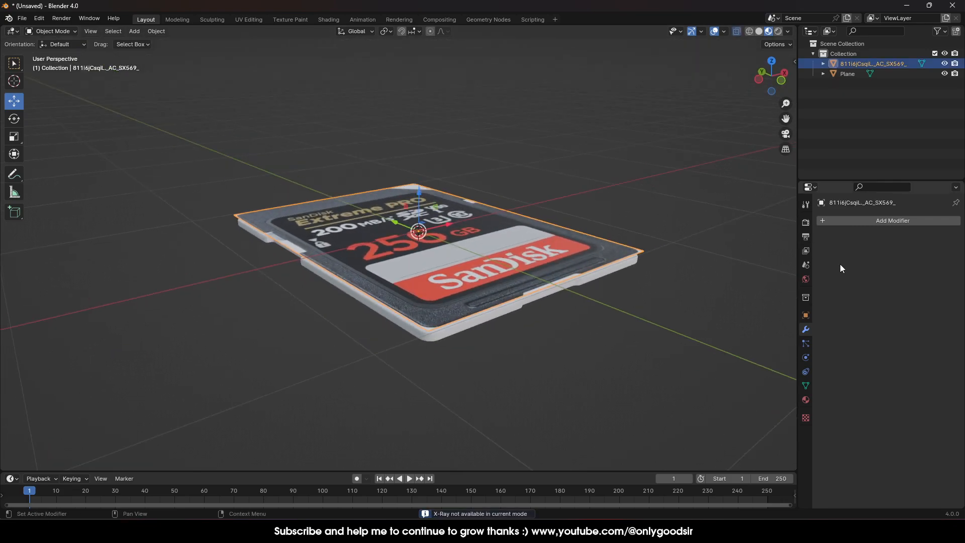
click(806, 399)
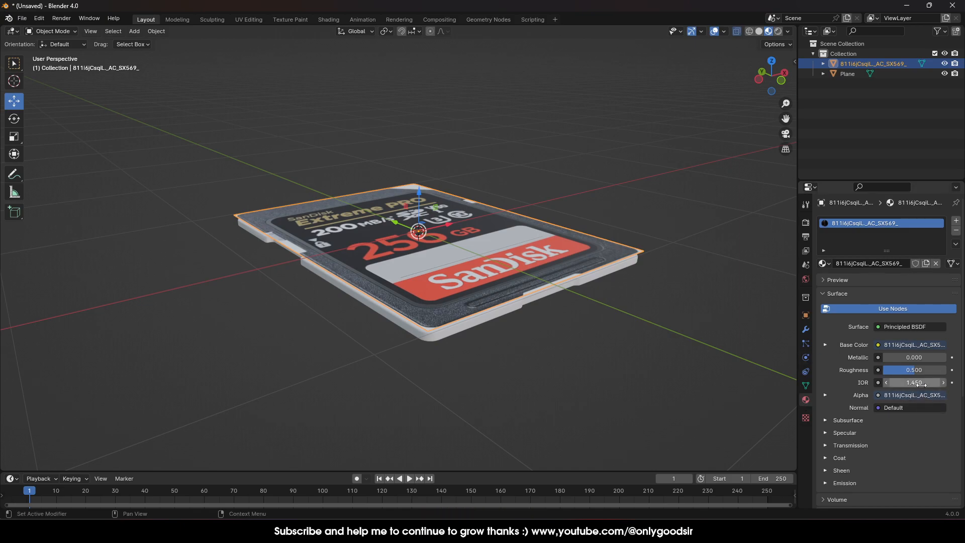
click(826, 395)
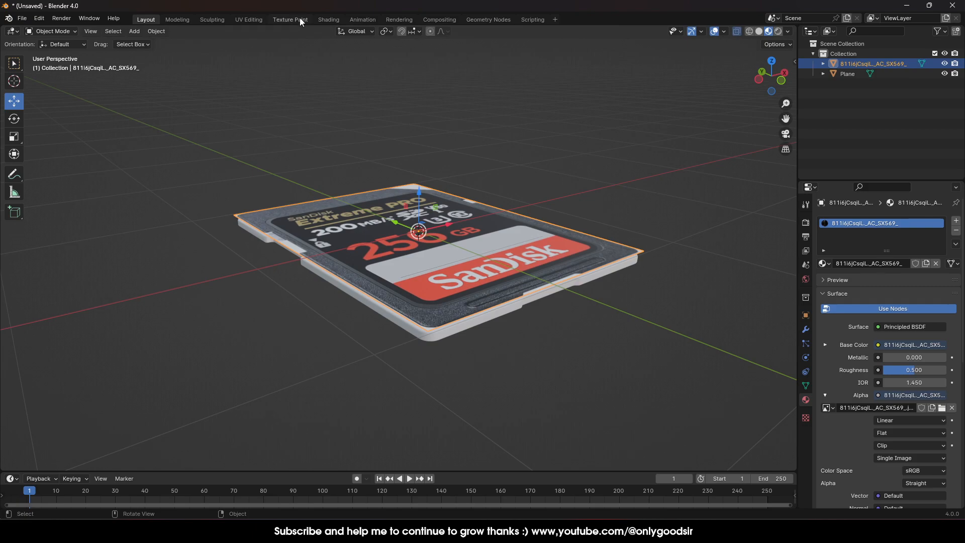
click(333, 20)
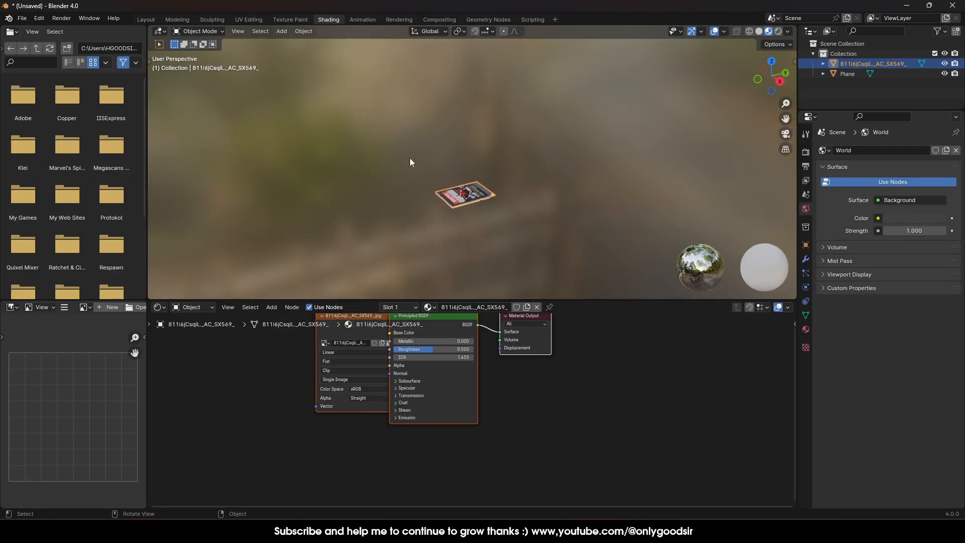
middle_drag(546, 383, 622, 393)
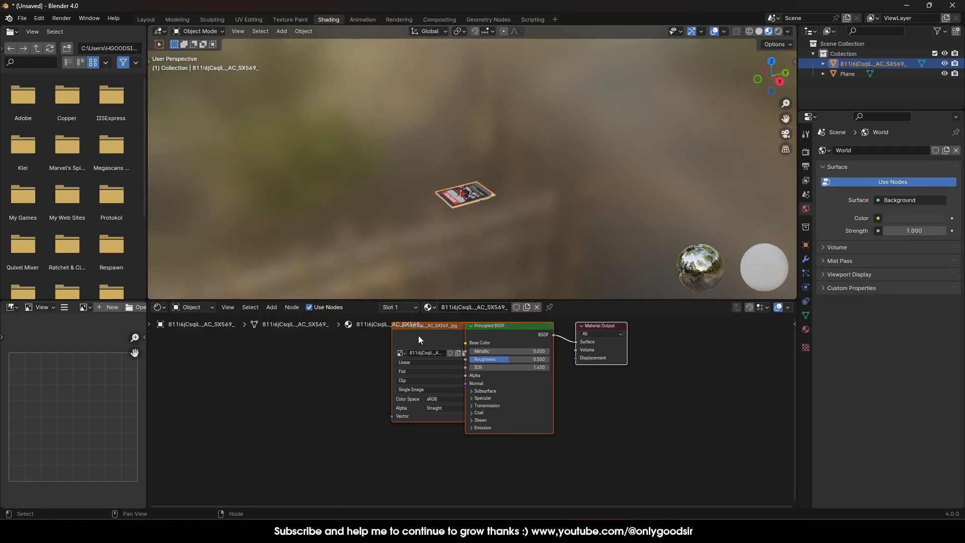
Disconnect the image texture's alpha link from the Principled BSDF and set its Alpha to about 0.573
drag(439, 330, 343, 339)
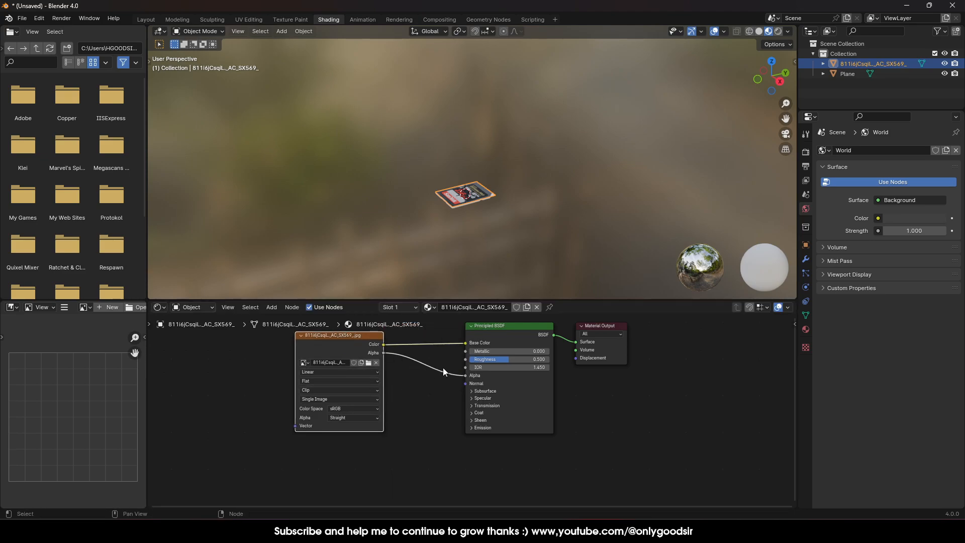
drag(465, 376, 432, 397)
scroll(467, 204, up, 5)
middle_drag(442, 218, 505, 163)
scroll(537, 243, up, 3)
drag(538, 378, 515, 376)
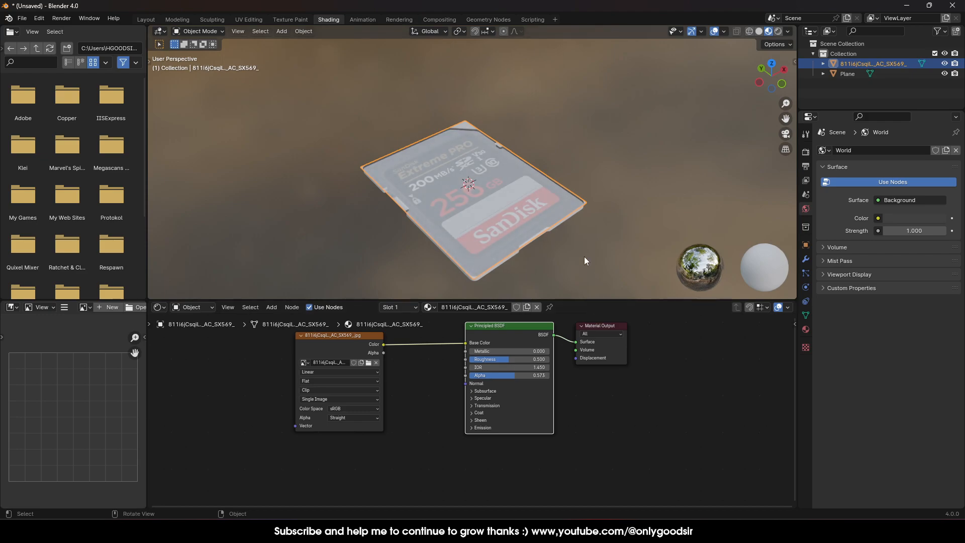
Return to the Layout workspace and, in top view with nothing selected, add a mesh plane over the card
click(147, 20)
click(574, 137)
middle_drag(574, 137, 401, 273)
click(478, 286)
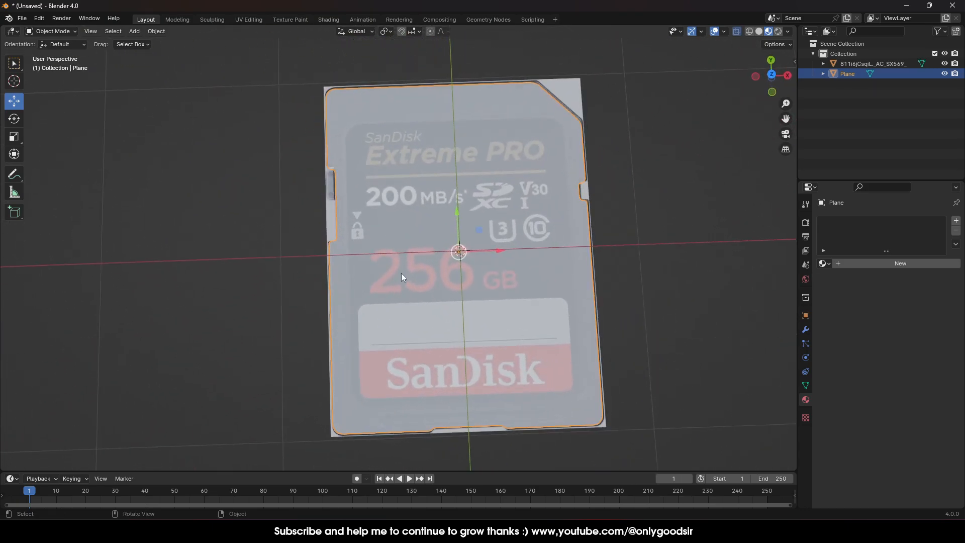
click(772, 75)
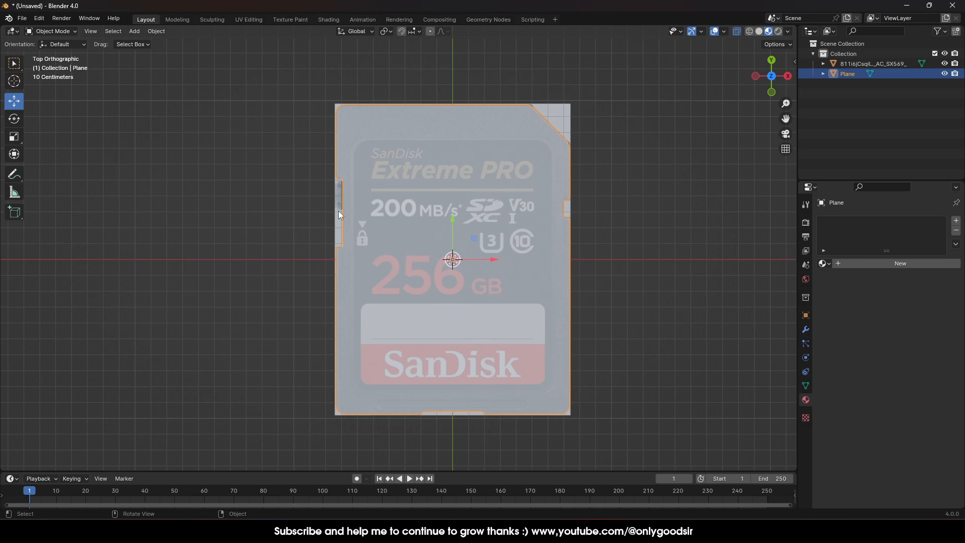
click(147, 76)
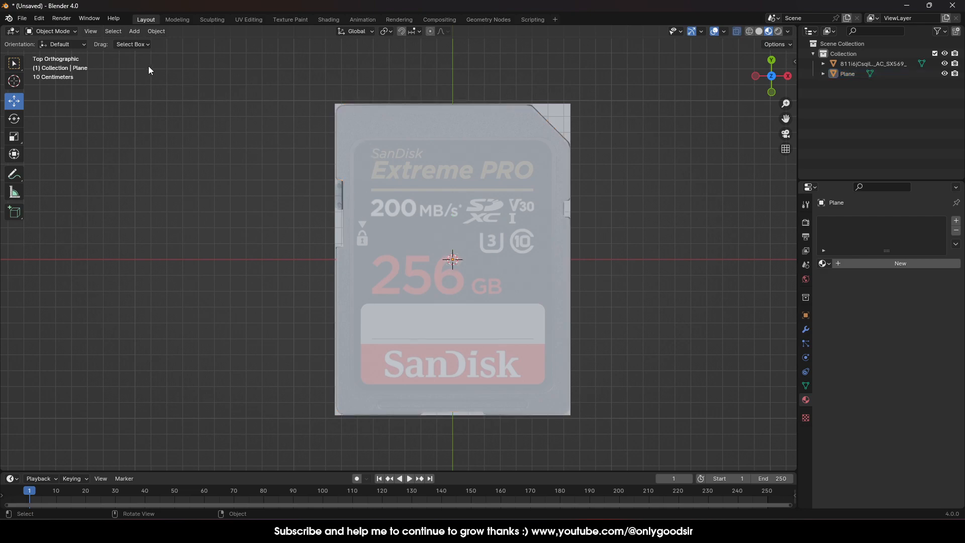
click(134, 31)
mouse_move(141, 42)
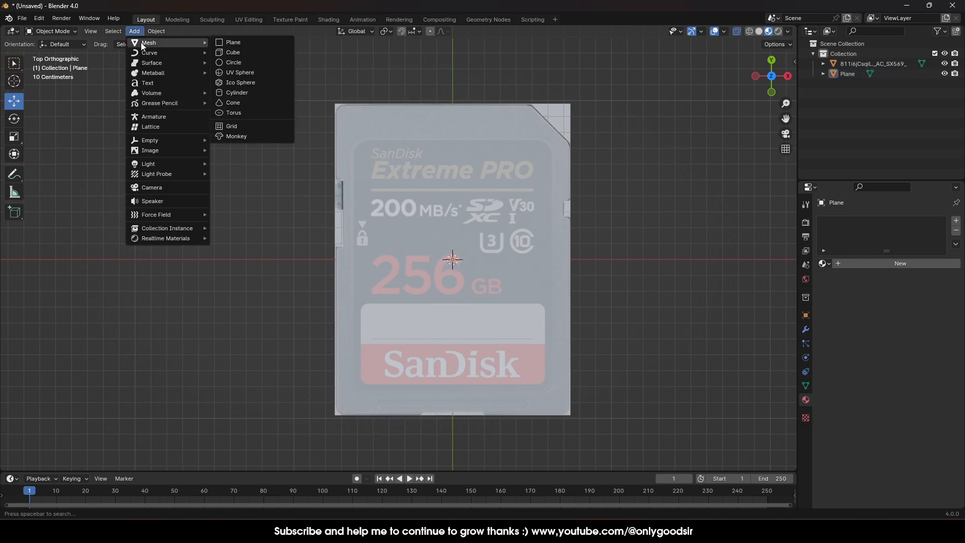
click(232, 44)
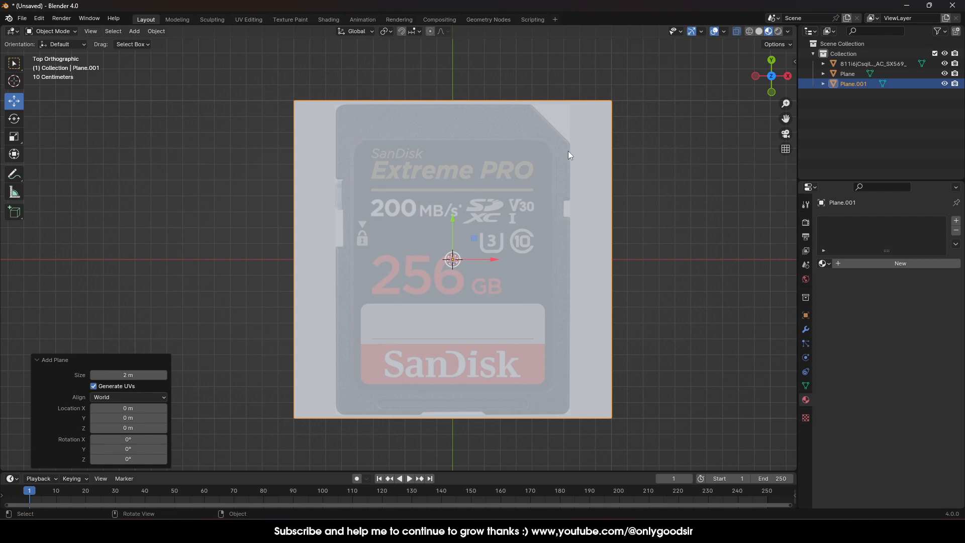
Scale the new plane to about 0.647 in X and 0.764 in Y to approximate the label area
click(14, 137)
drag(488, 261, 479, 262)
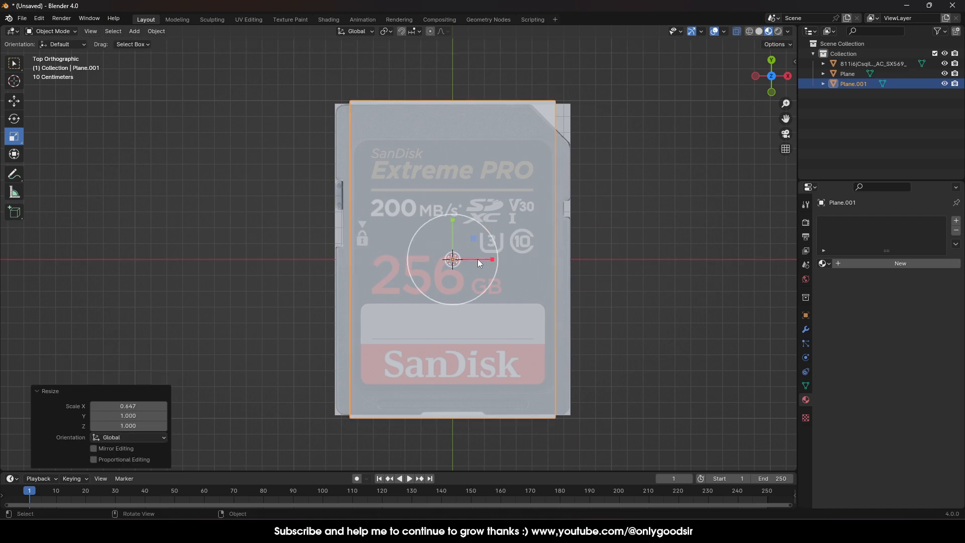
drag(451, 216, 451, 221)
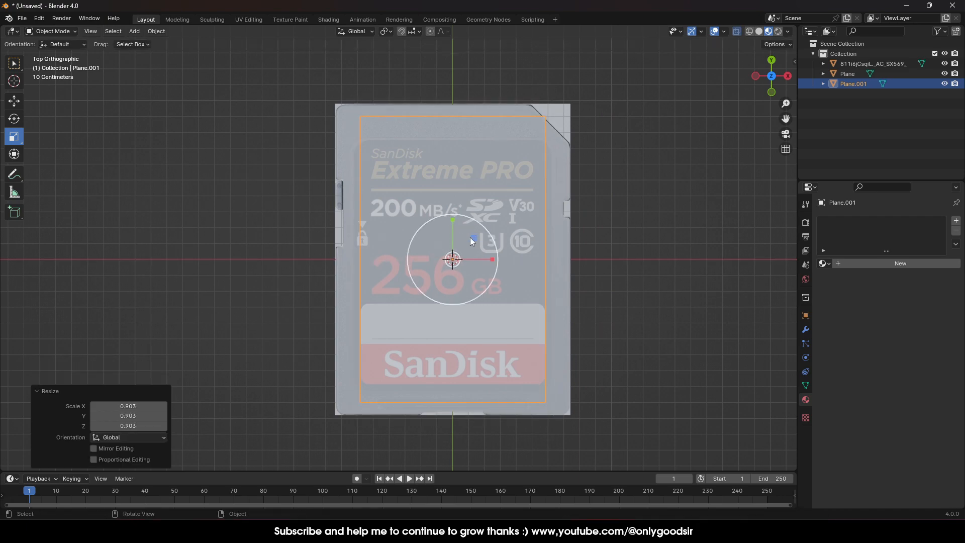
key(ctrl+z)
drag(493, 261, 481, 259)
drag(453, 221, 453, 232)
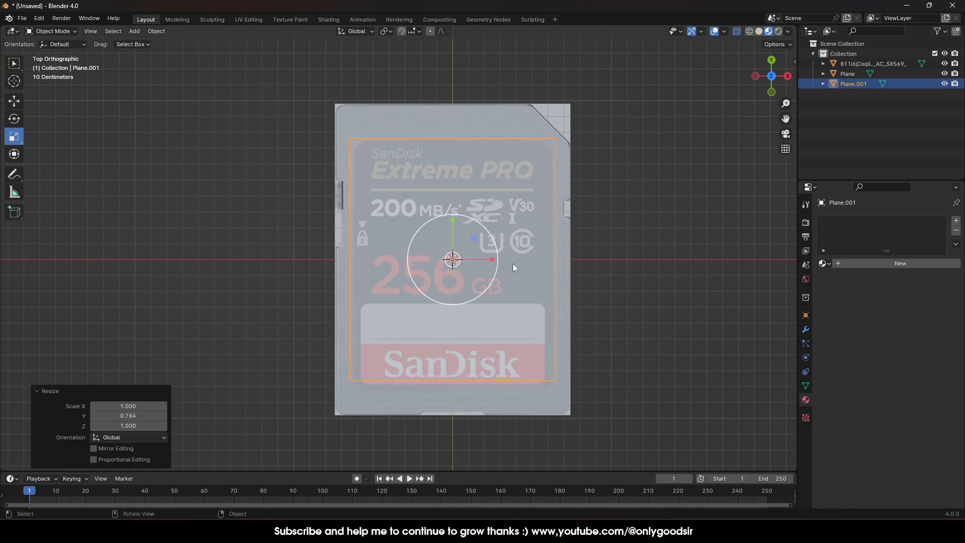
Move the label plane's lower edge about -0.07 m along Y to just below the printed label
key(Tab)
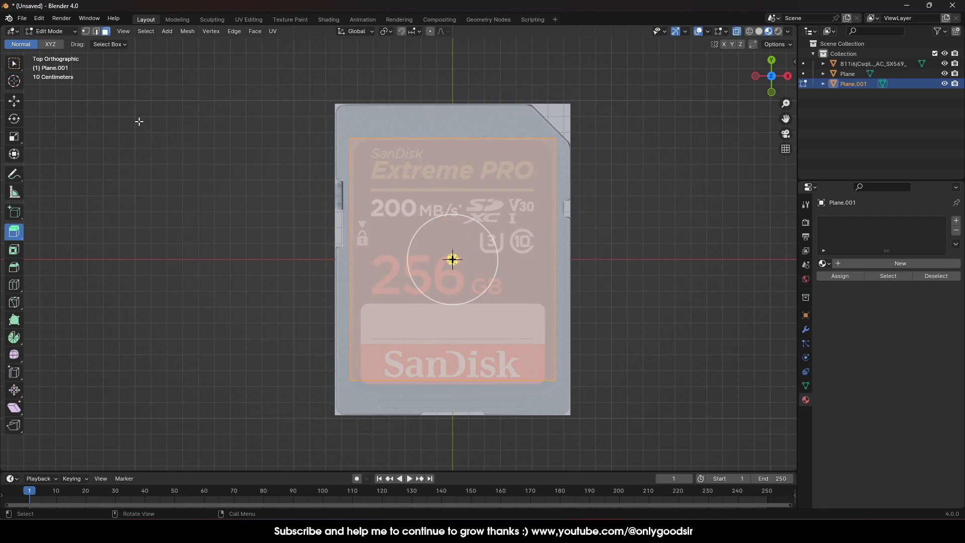
click(409, 378)
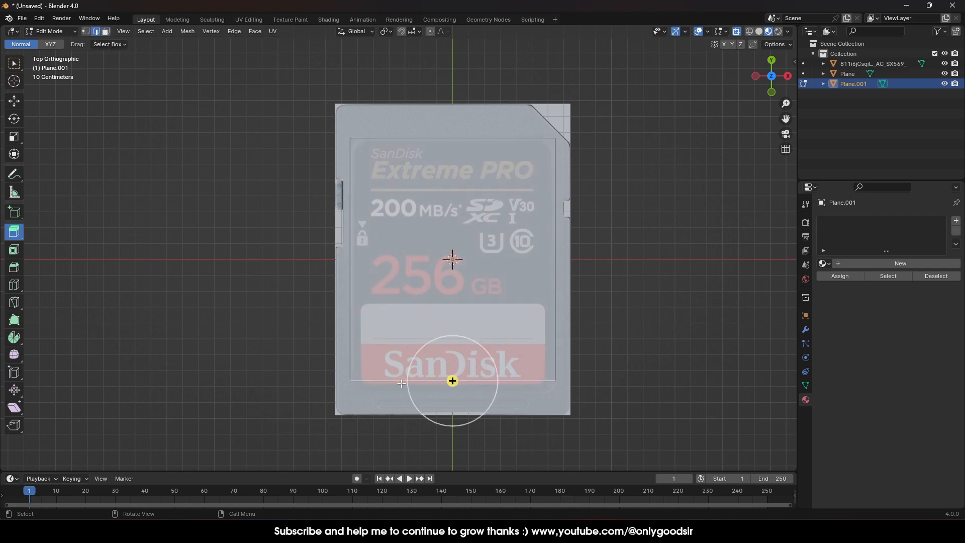
click(16, 103)
drag(453, 344, 455, 356)
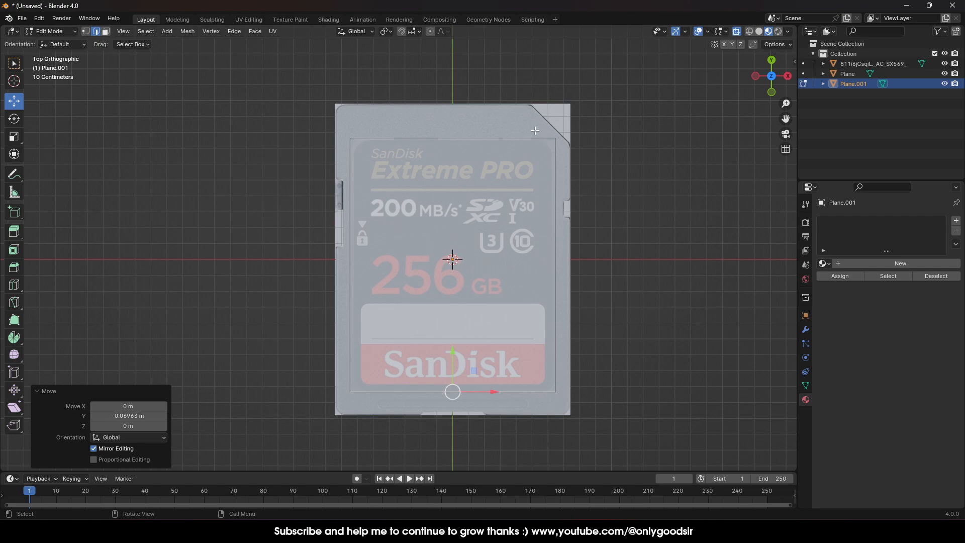
Bevel the four corner vertices of the label plane with a width of about 0.0844 m and 3 segments
click(365, 142)
click(89, 31)
click(351, 140)
shift+click(554, 137)
shift+click(556, 390)
shift+click(350, 392)
right_click(424, 212)
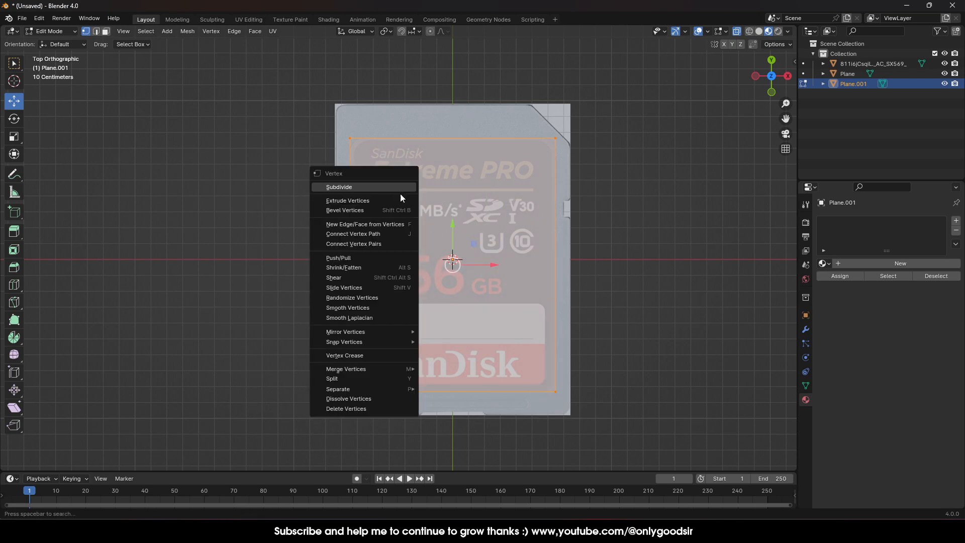
click(602, 222)
key(a)
right_click(581, 216)
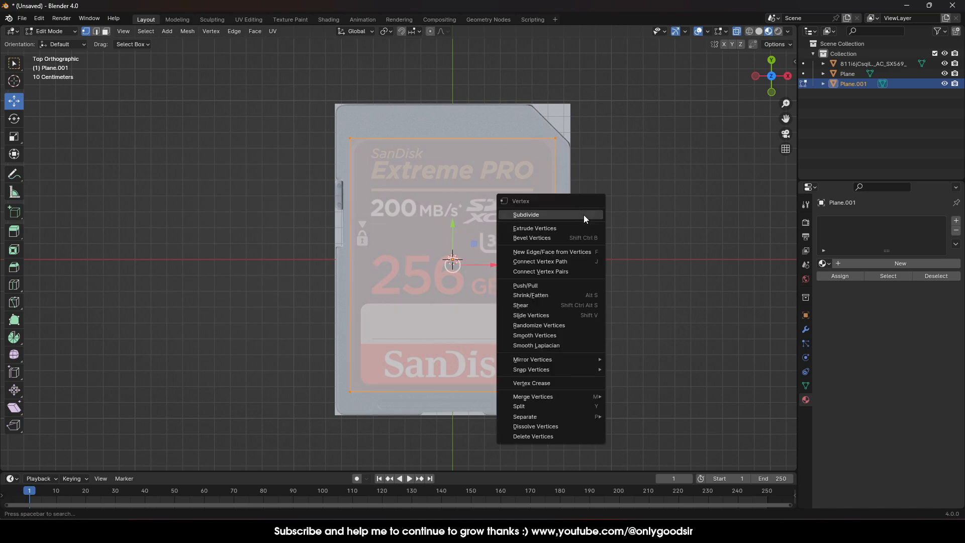
click(561, 237)
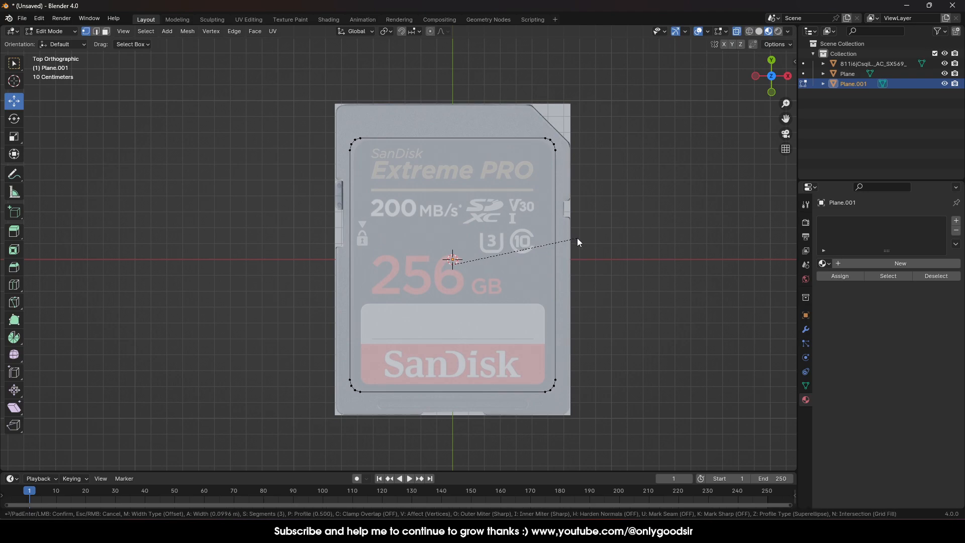
click(575, 237)
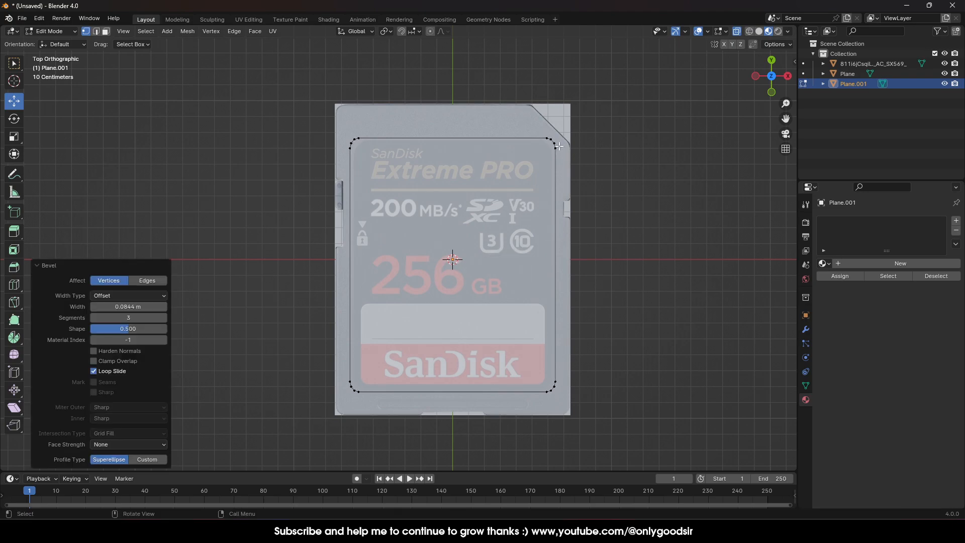
Refine the corner bevel to 5 segments and a width of 0.0944 m
click(163, 319)
click(163, 319)
click(94, 307)
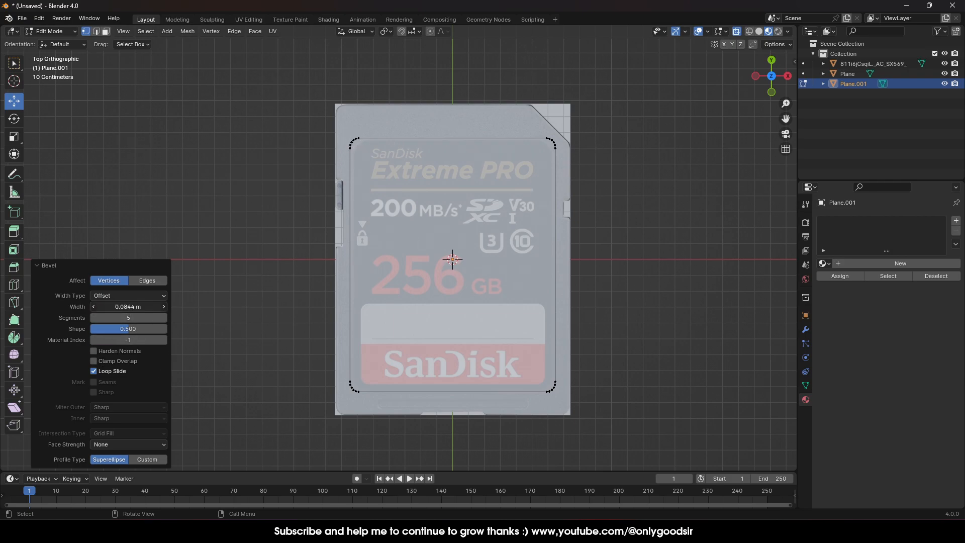
drag(129, 306, 132, 306)
middle_drag(278, 280, 331, 199)
scroll(392, 259, up, 3)
middle_drag(476, 259, 516, 280)
scroll(515, 281, down, 4)
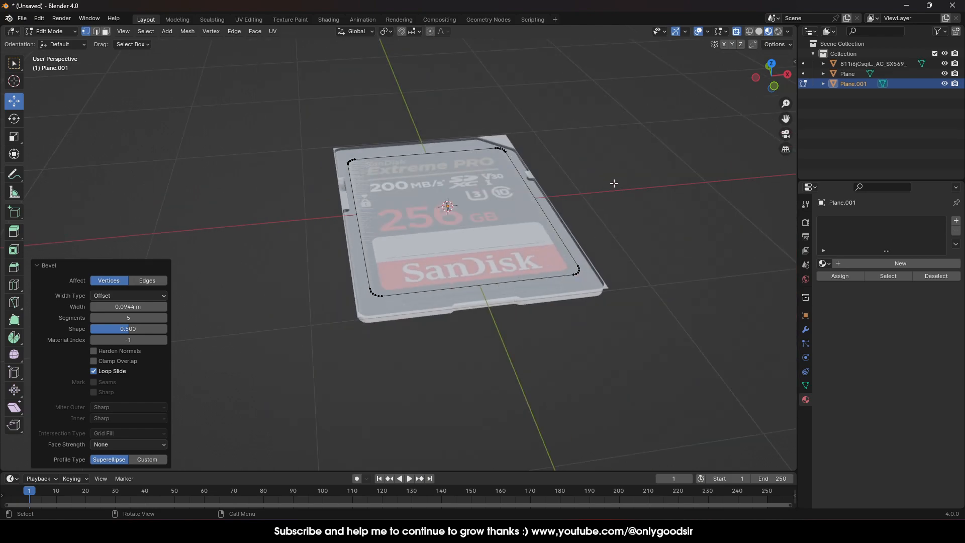
In top view, nudge the label plane's left vertices along X, and move its right vertices about 0.005 m along X
click(771, 64)
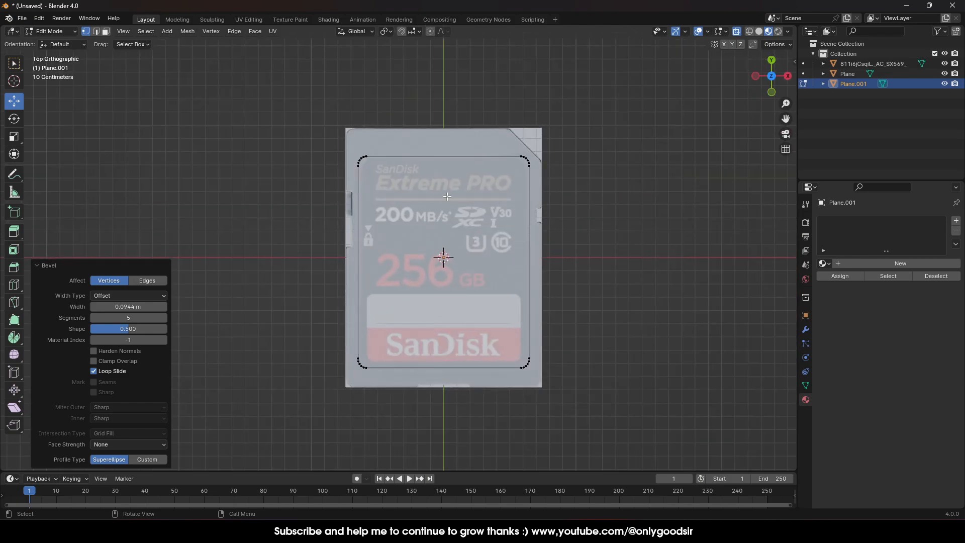
drag(320, 132, 405, 422)
scroll(398, 317, up, 2)
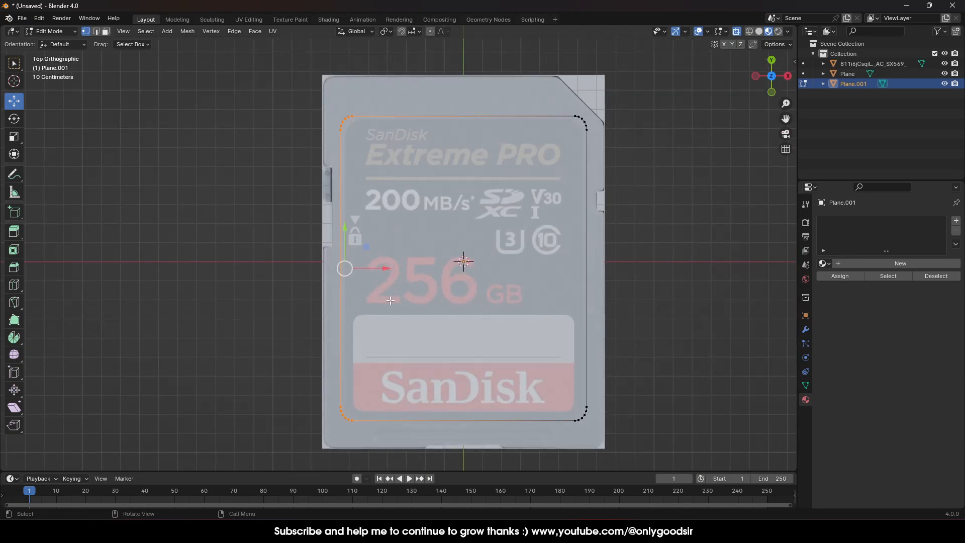
drag(384, 274, 383, 269)
drag(632, 98, 558, 458)
mouse_move(625, 268)
mouse_down()
mouse_move(602, 266)
mouse_move(618, 267)
mouse_up()
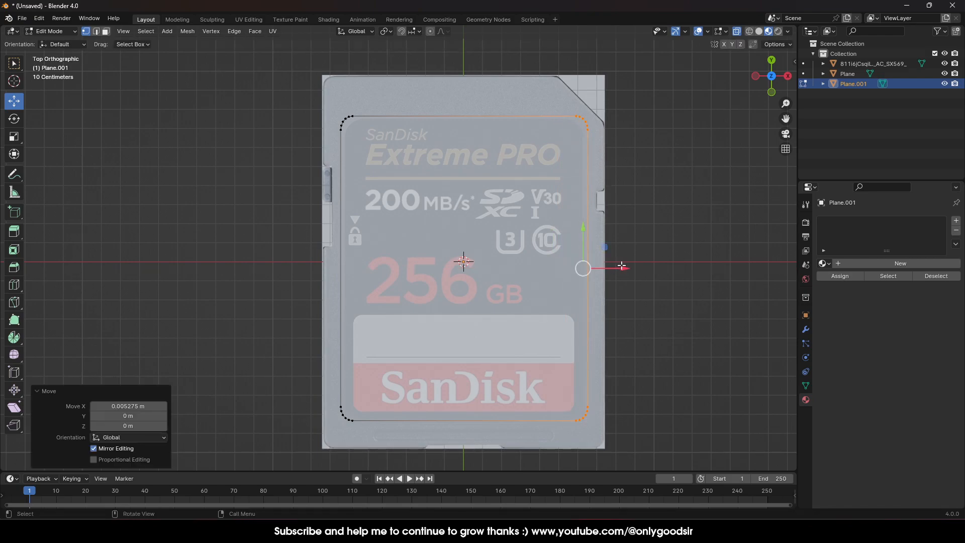
Leave mesh editing and raise the label plane about 0.02 m along Z above the card
key(Tab)
middle_drag(619, 267, 499, 302)
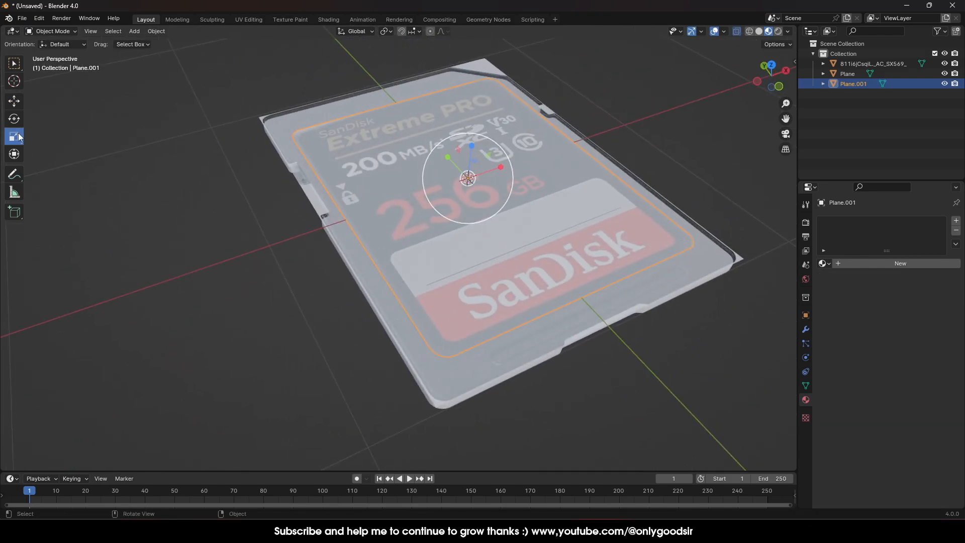
click(14, 101)
drag(473, 148, 473, 140)
middle_drag(452, 247, 461, 226)
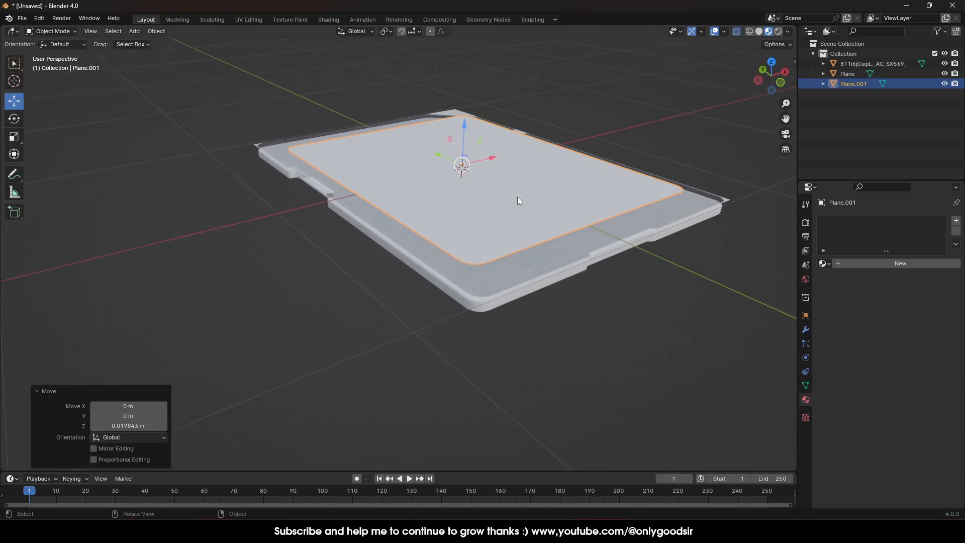
Add a Solidify modifier to the label plane with a thickness of -0.05 m
click(806, 329)
click(886, 222)
mouse_move(853, 225)
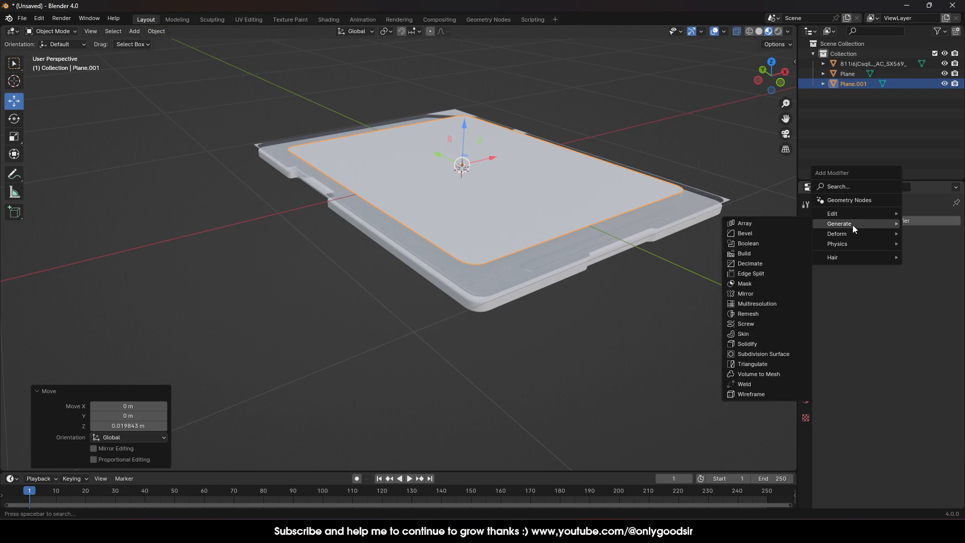
click(749, 344)
drag(908, 266, 885, 265)
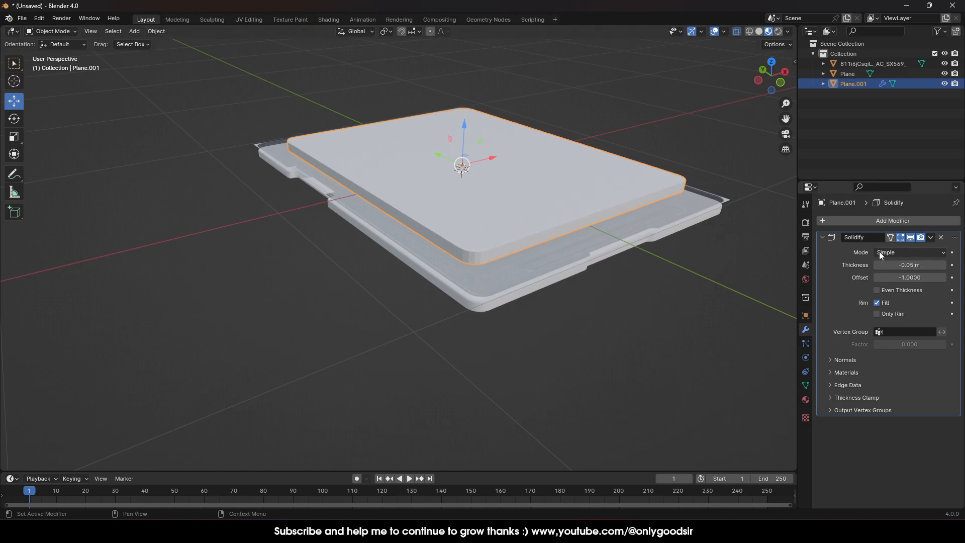
Apply smooth shading to the label panel and apply its Solidify modifier
right_click(596, 213)
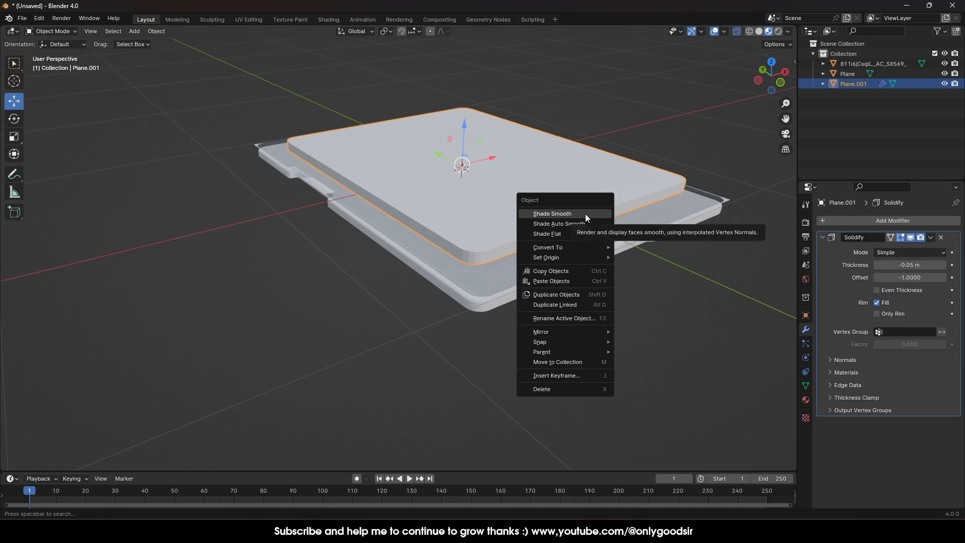
click(586, 213)
right_click(568, 215)
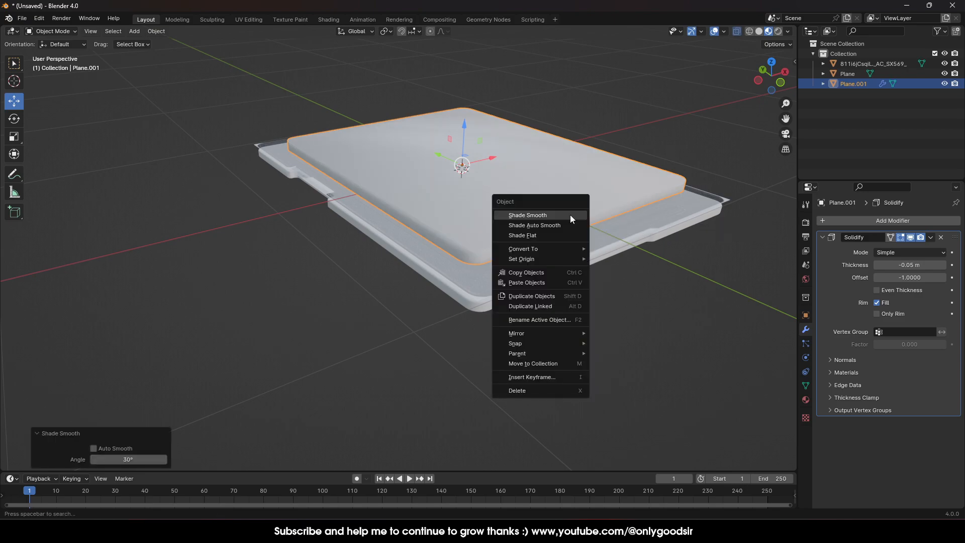
click(931, 238)
click(903, 251)
click(598, 276)
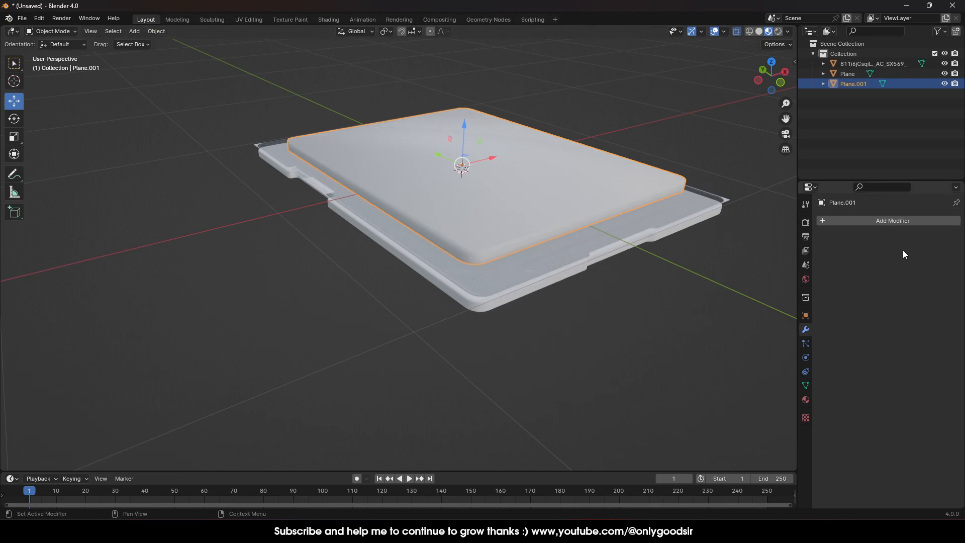
Lower the label panel about 0.047 m along Z into the card body
click(472, 175)
middle_drag(494, 158, 512, 167)
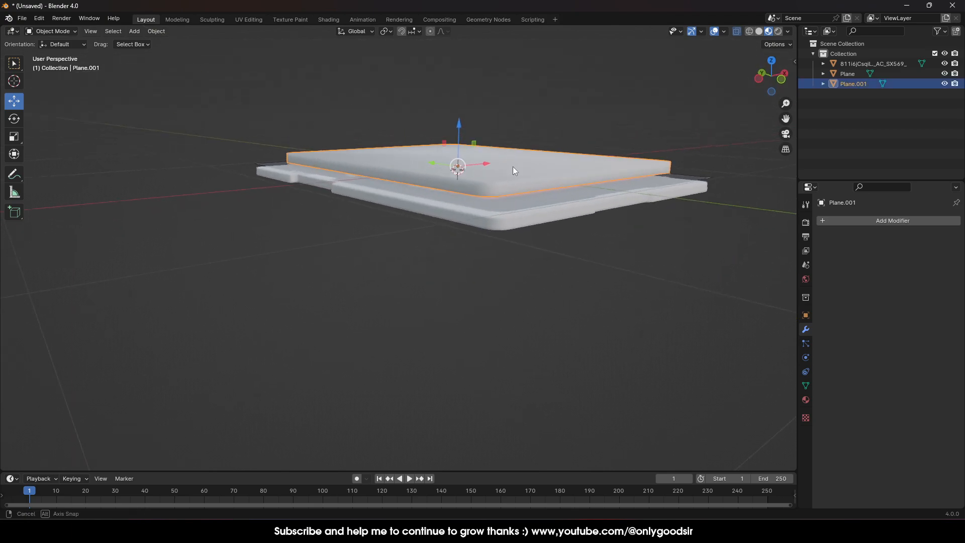
mouse_move(462, 122)
mouse_down()
mouse_move(467, 144)
mouse_move(470, 131)
mouse_move(476, 136)
mouse_up()
middle_drag(476, 135, 683, 237)
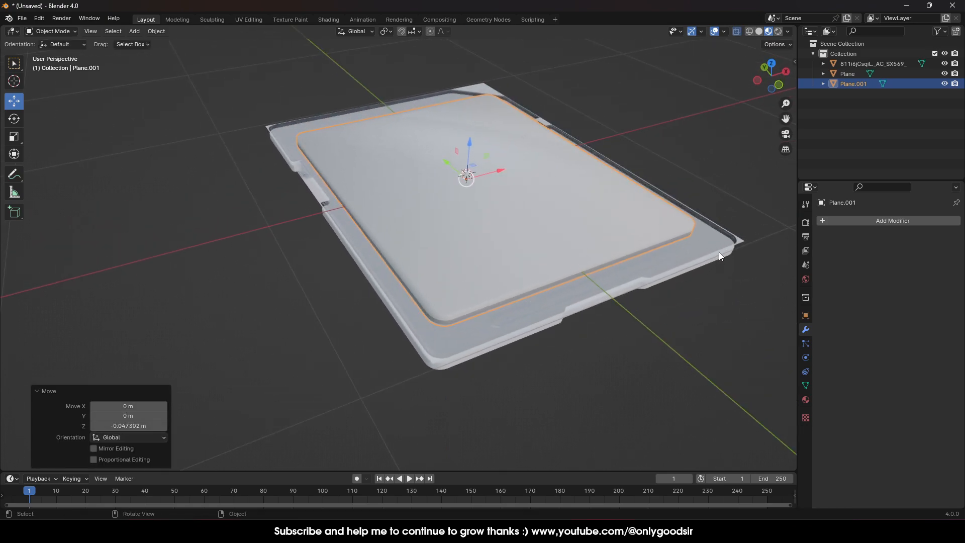
Hide the reference image plane and readjust the label panel's height on the card along Z
click(737, 237)
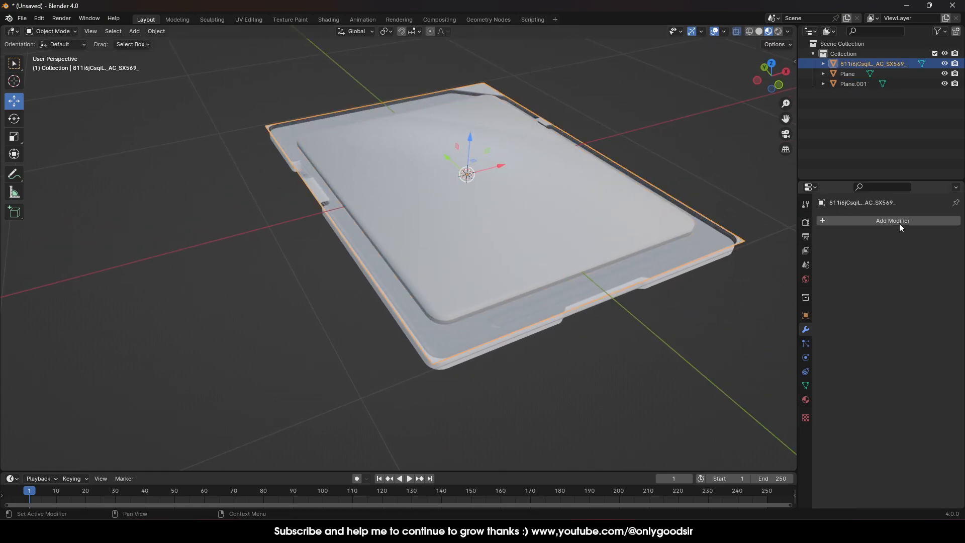
click(945, 64)
middle_drag(629, 209, 534, 201)
click(473, 201)
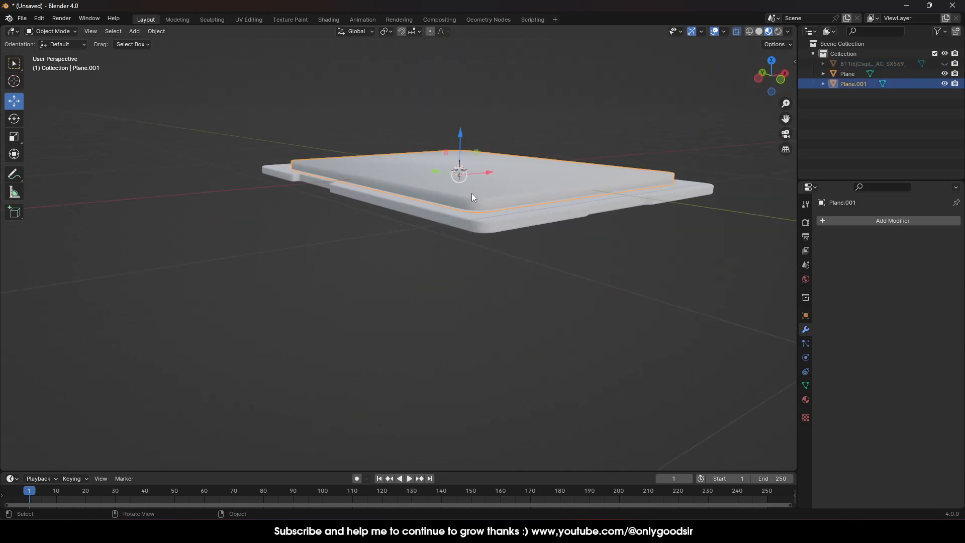
mouse_move(458, 130)
mouse_down()
mouse_move(460, 114)
mouse_move(476, 131)
mouse_up()
middle_drag(529, 222, 722, 309)
Rename the card body object as SDCARD
click(664, 227)
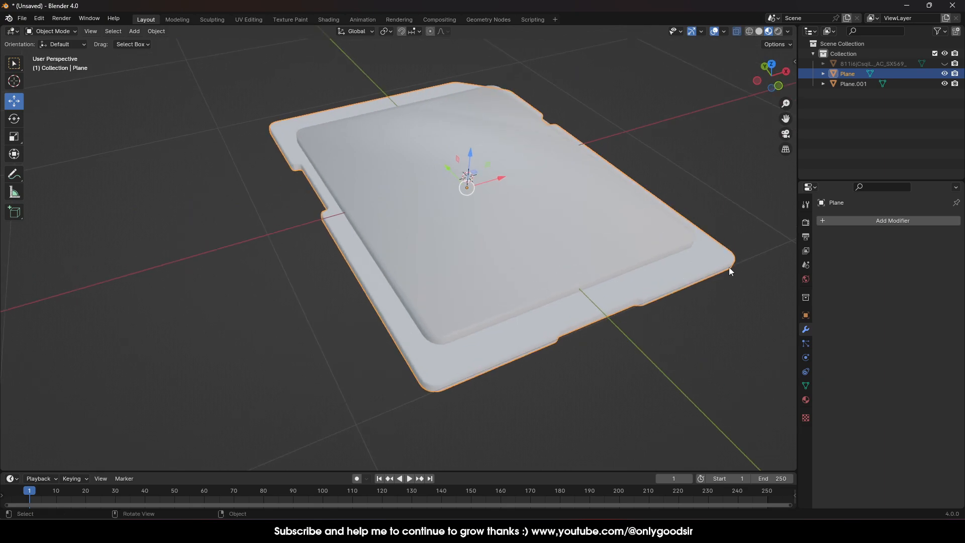
double_click(851, 73)
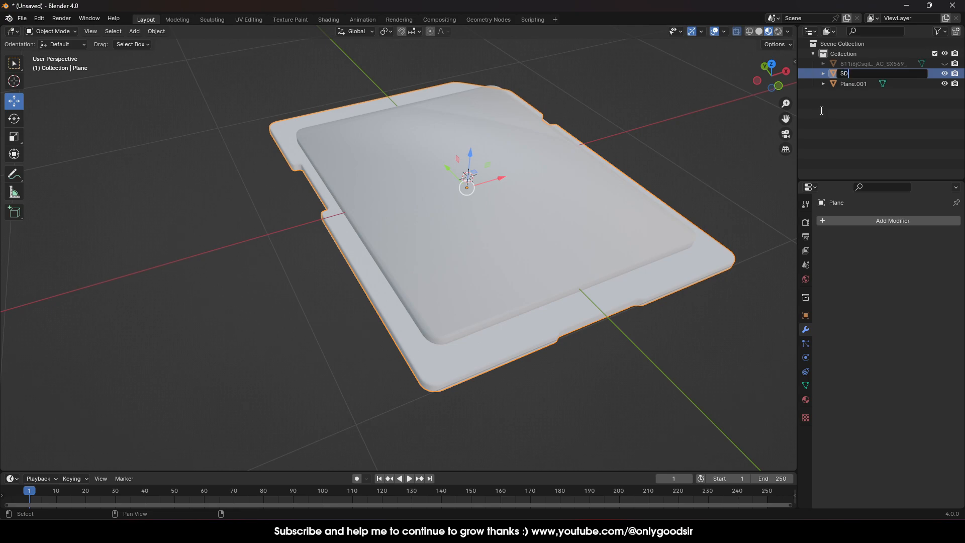
key(Return)
click(855, 74)
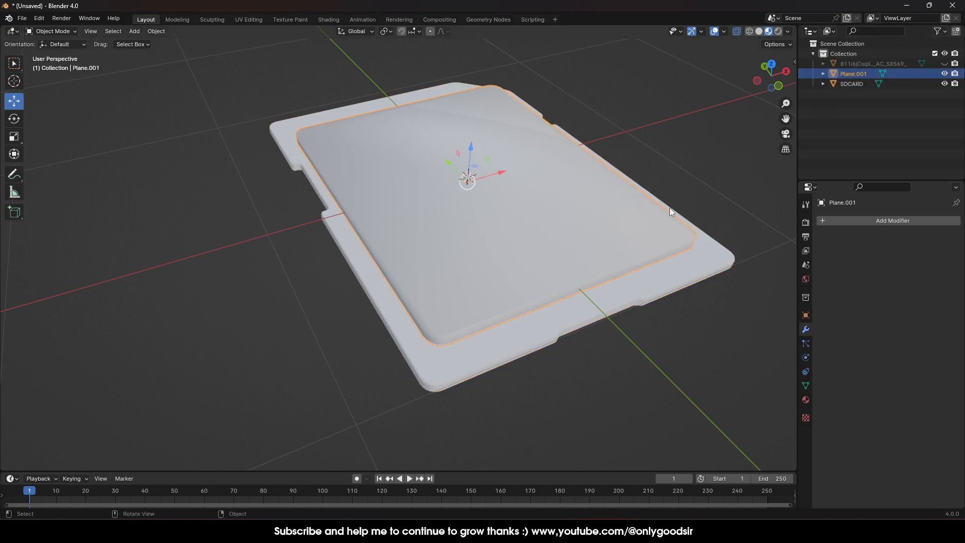
Add a Boolean modifier in Difference mode to the SDCARD body with the label panel Plane.001 as its object
click(616, 278)
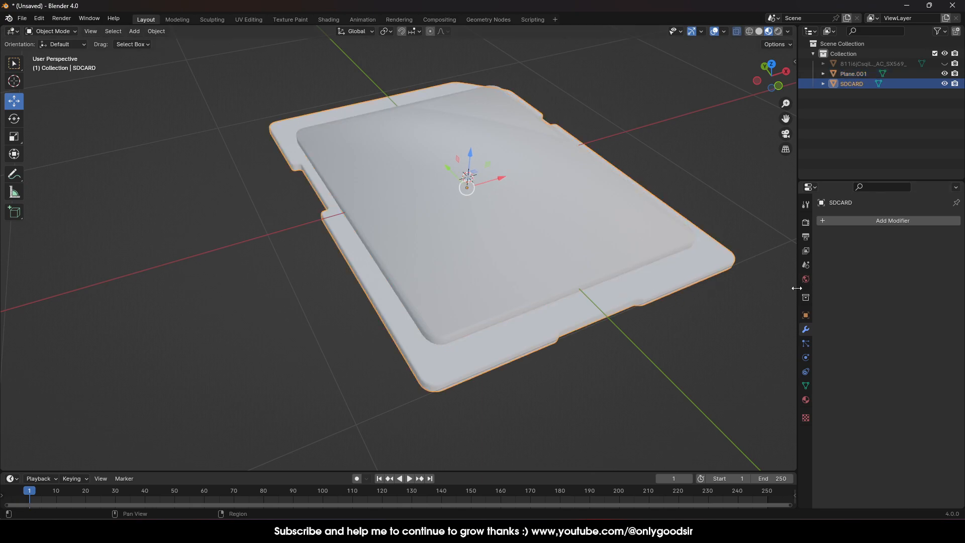
click(890, 220)
mouse_move(855, 220)
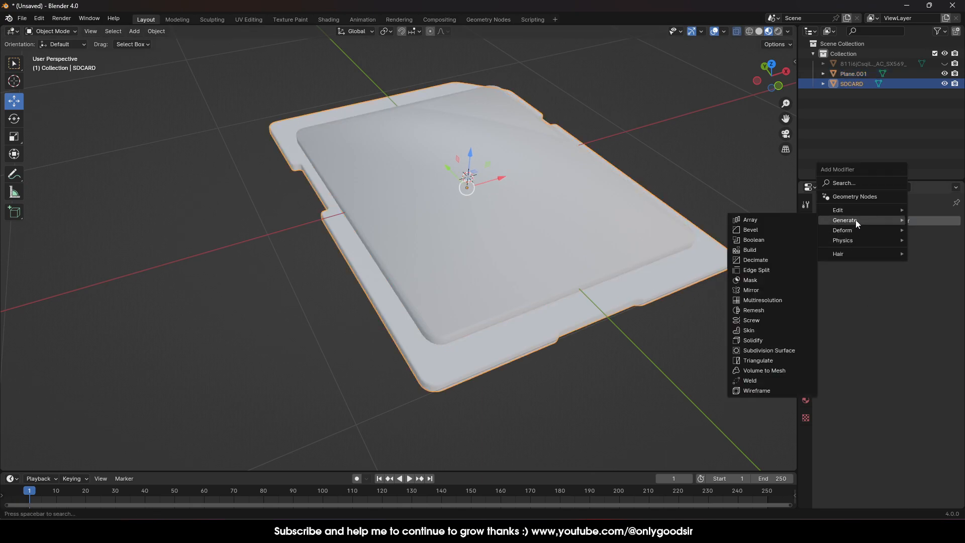
click(765, 239)
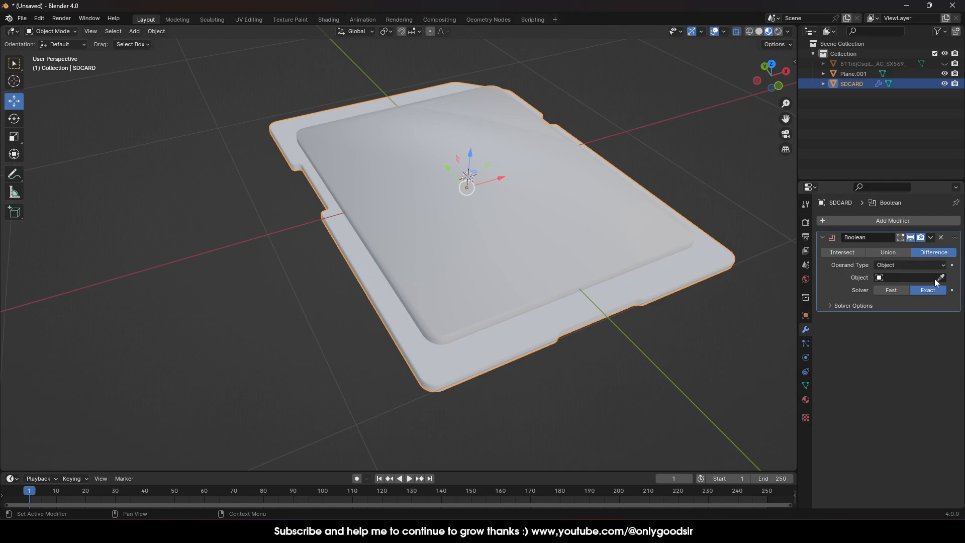
click(941, 277)
click(507, 271)
middle_drag(622, 399, 605, 361)
click(581, 329)
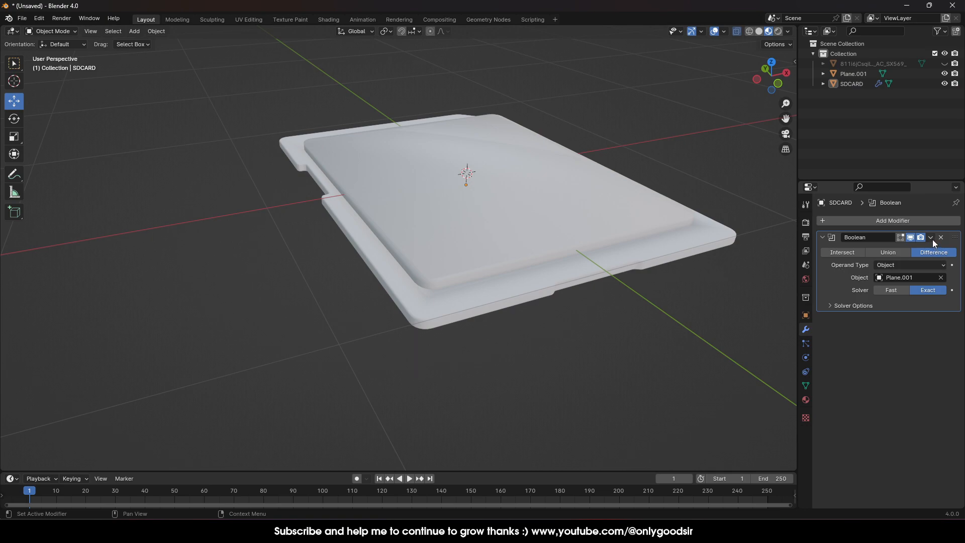
Fine-tune the label panel's height along Z, raising it about 0.0037 m and then lowering it slightly into the card
click(496, 223)
drag(463, 146, 471, 138)
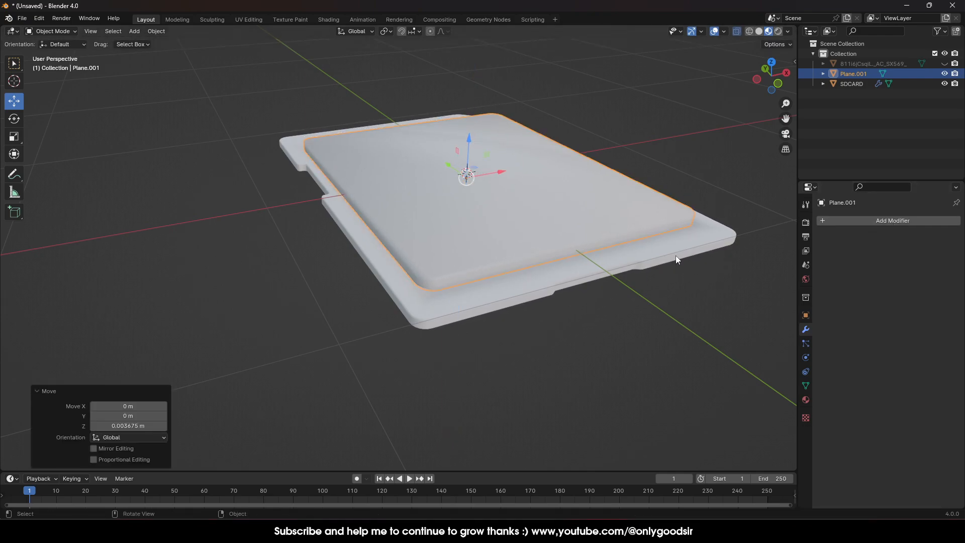
middle_drag(530, 235, 545, 213)
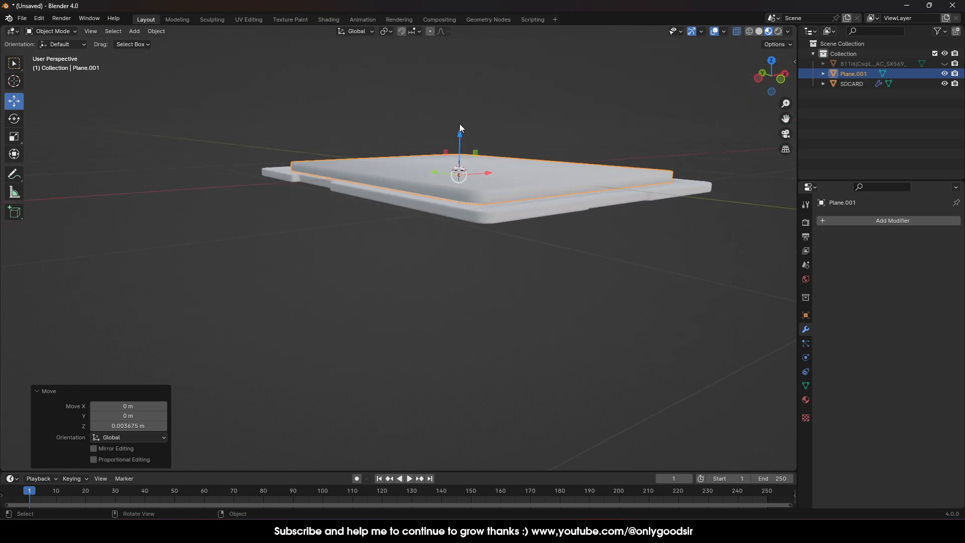
drag(461, 129, 461, 143)
click(632, 132)
middle_drag(649, 153, 638, 187)
Apply the SDCARD body's Boolean modifier and delete the label panel that served as the cutter
click(707, 274)
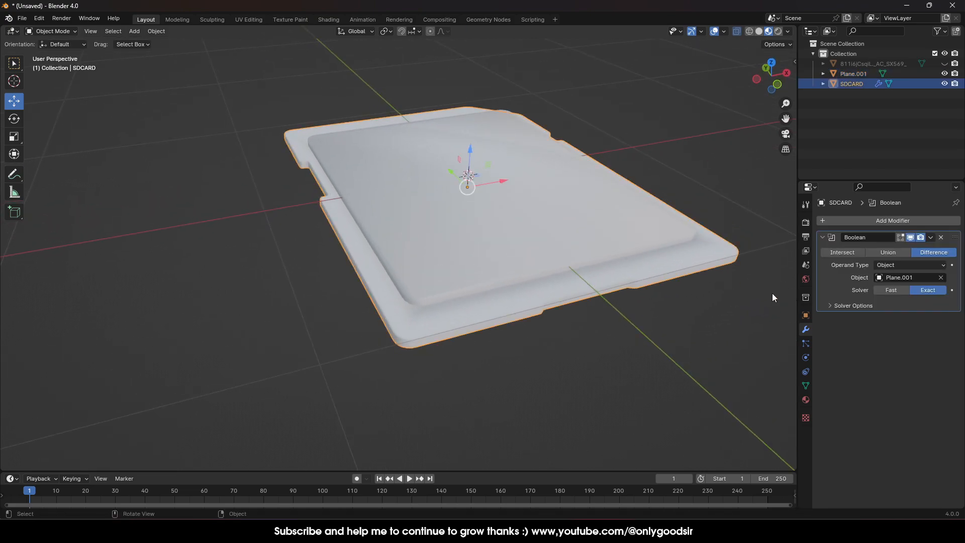
click(931, 238)
click(898, 248)
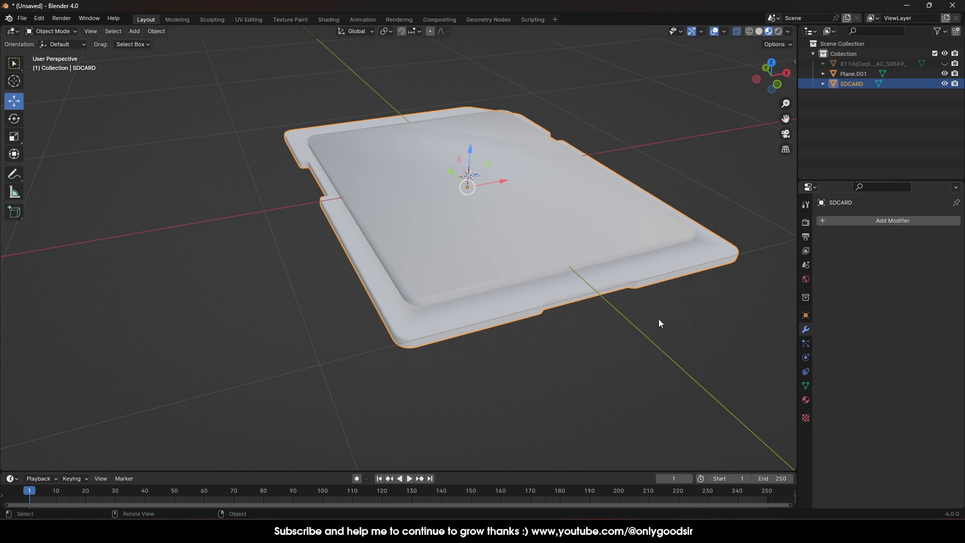
click(590, 234)
key(Delete)
middle_drag(509, 225, 500, 99)
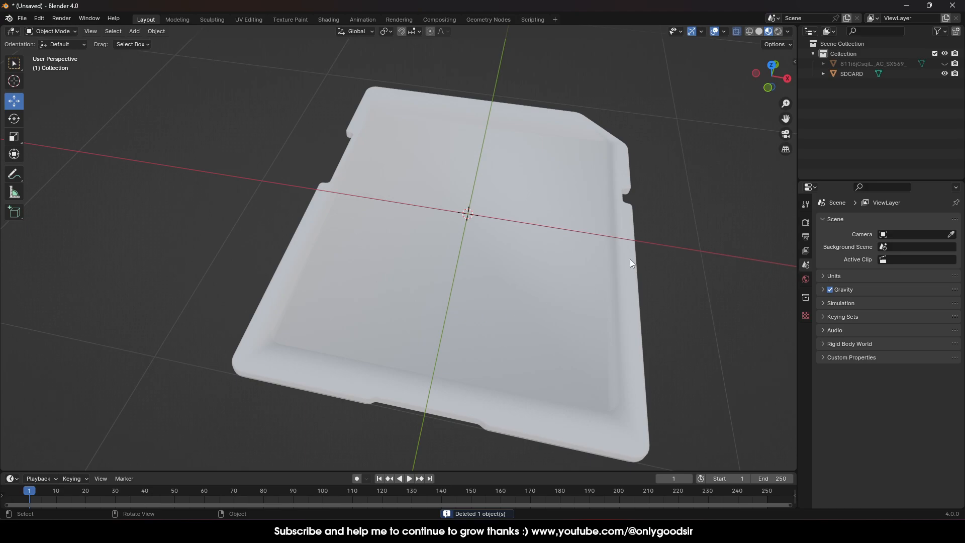
Switch the viewport to Solid shading and inspect the recess cut into the card
click(760, 32)
middle_drag(421, 222, 458, 255)
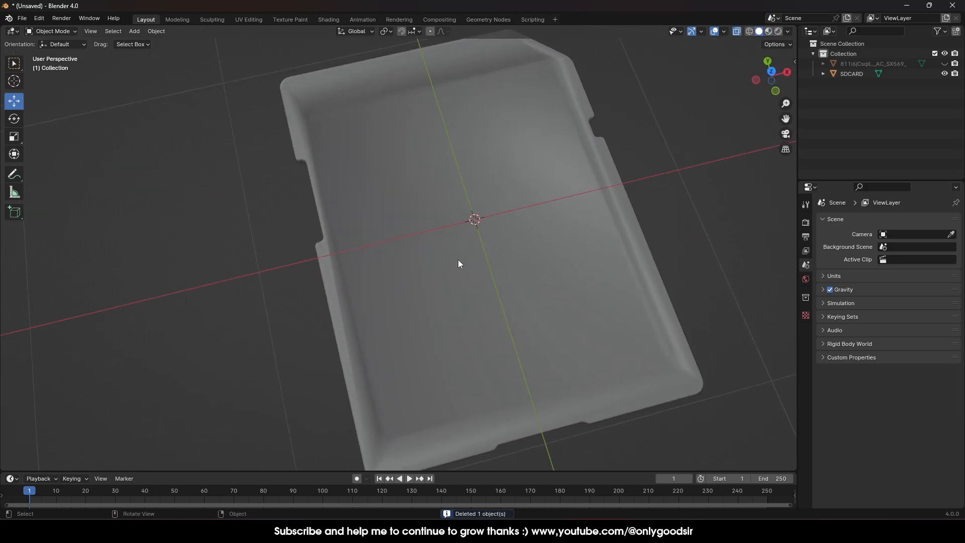
scroll(477, 284, up, 3)
scroll(477, 289, down, 5)
middle_drag(477, 289, 505, 317)
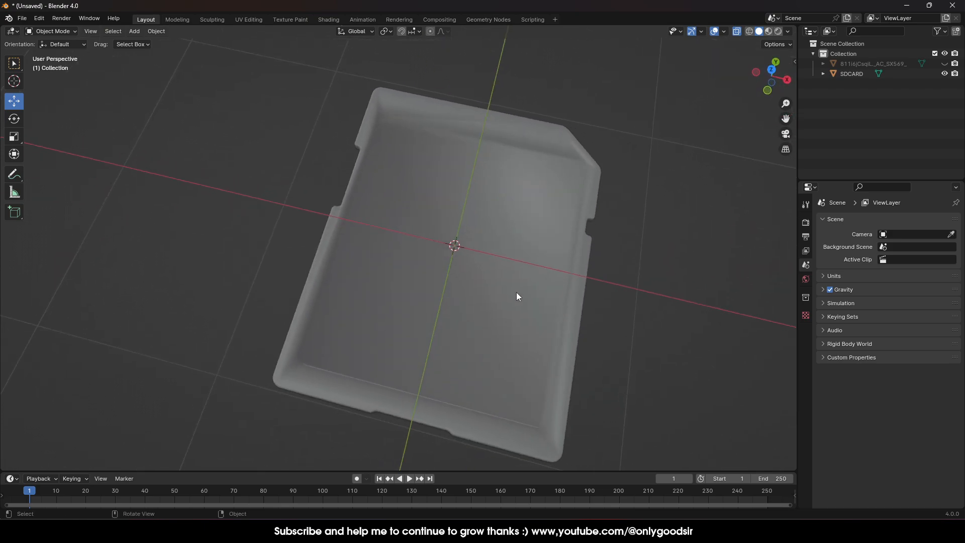
Apply flat shading to the SDCARD body
click(381, 231)
middle_drag(333, 265, 336, 385)
middle_drag(383, 327, 435, 279)
right_click(464, 201)
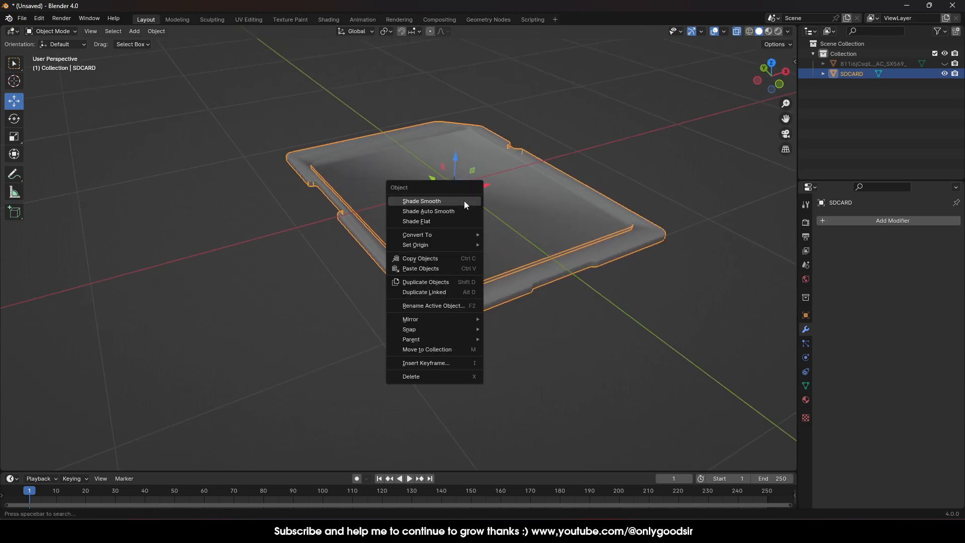
click(436, 221)
click(291, 232)
scroll(442, 269, up, 2)
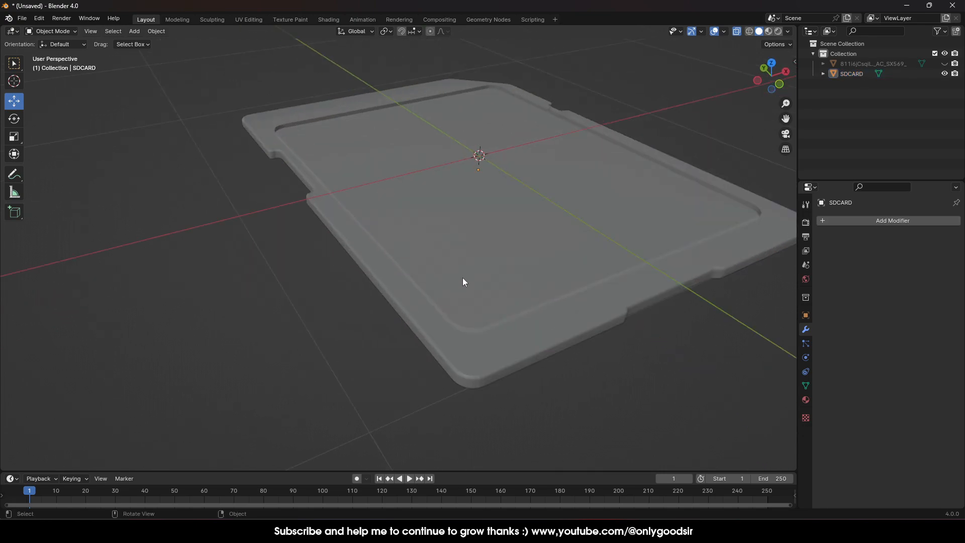
Turn off X-ray display in the viewport to see the card as an opaque solid
shift+middle_drag(523, 267, 448, 278)
middle_drag(383, 271, 396, 274)
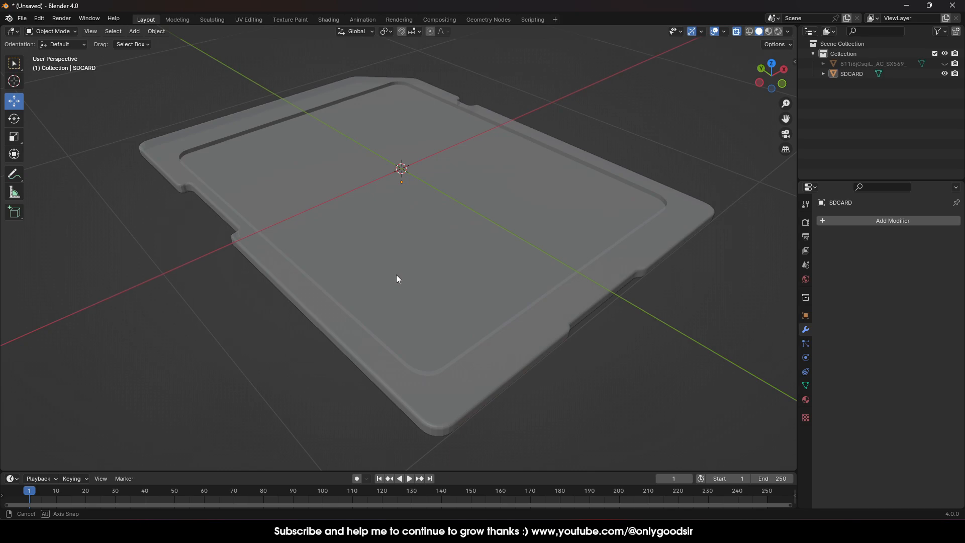
click(738, 33)
middle_drag(503, 261, 388, 386)
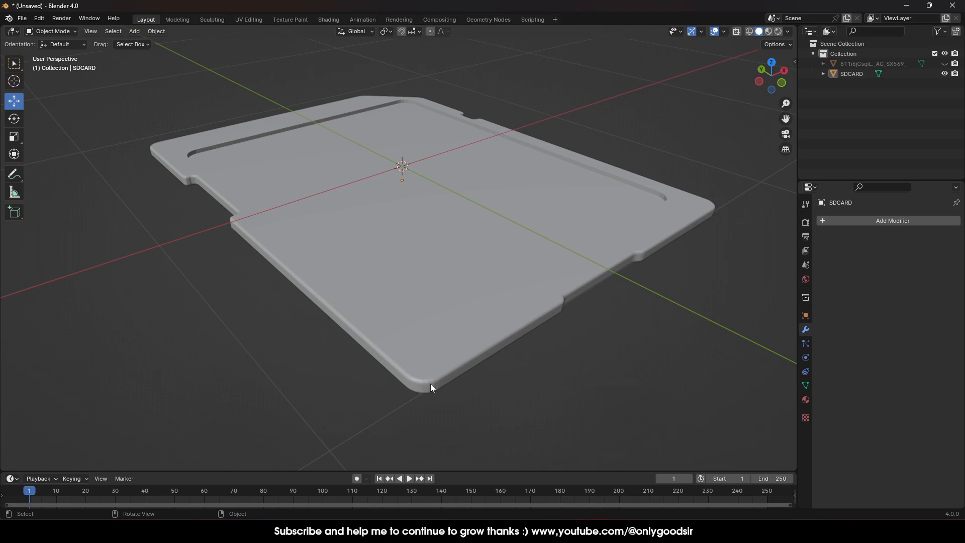
Apply auto smooth shading to the SDCARD body and check its underside
click(442, 341)
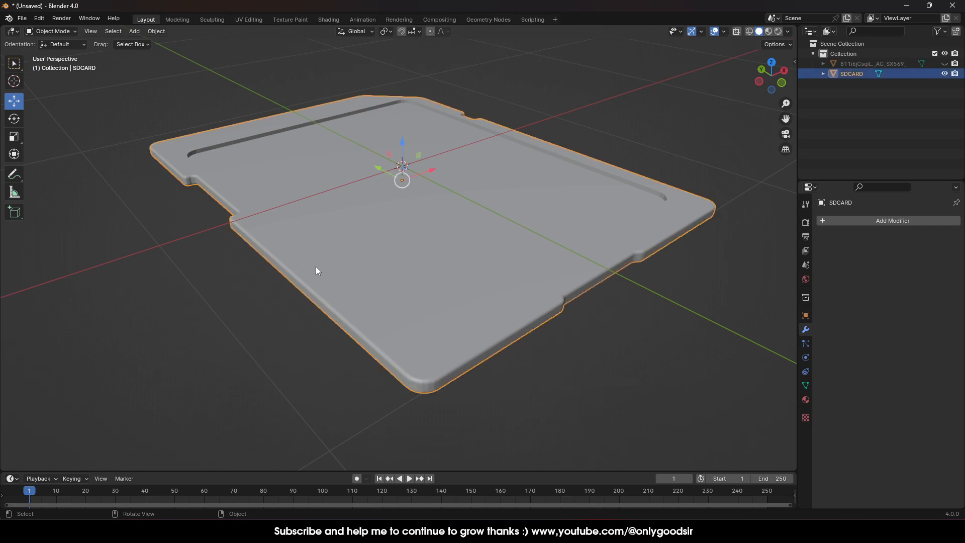
right_click(437, 191)
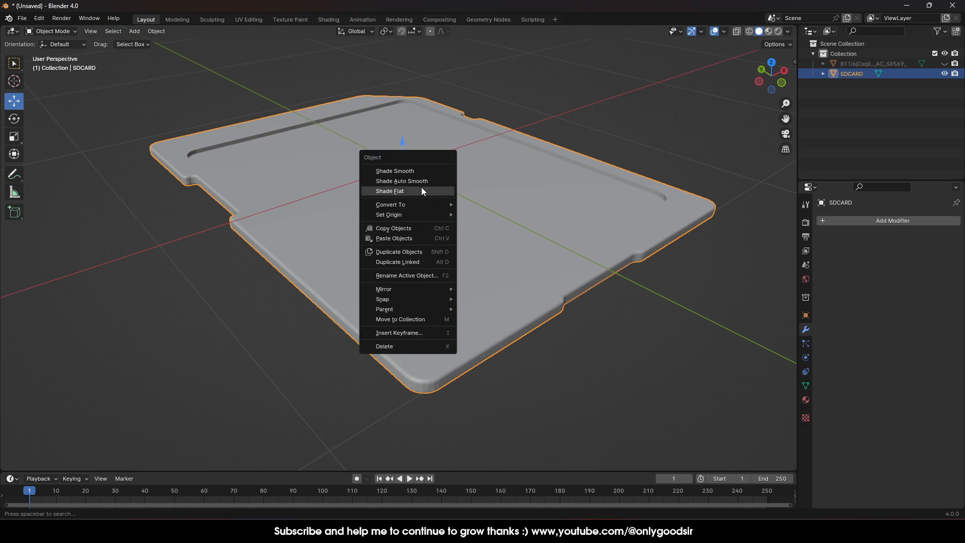
click(418, 176)
click(248, 296)
middle_drag(249, 296, 440, 182)
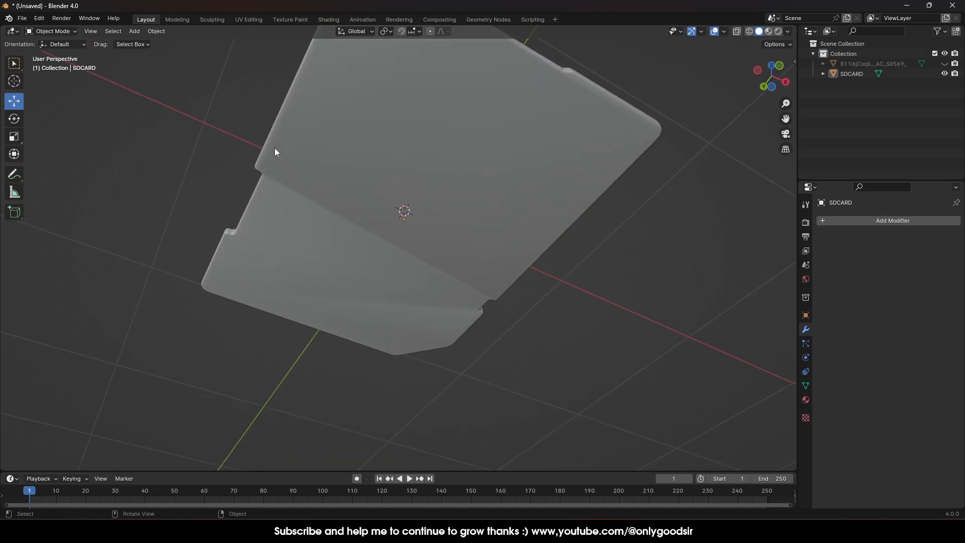
Select all faces of the SDCARD mesh in Edit Mode and shade them flat
click(51, 31)
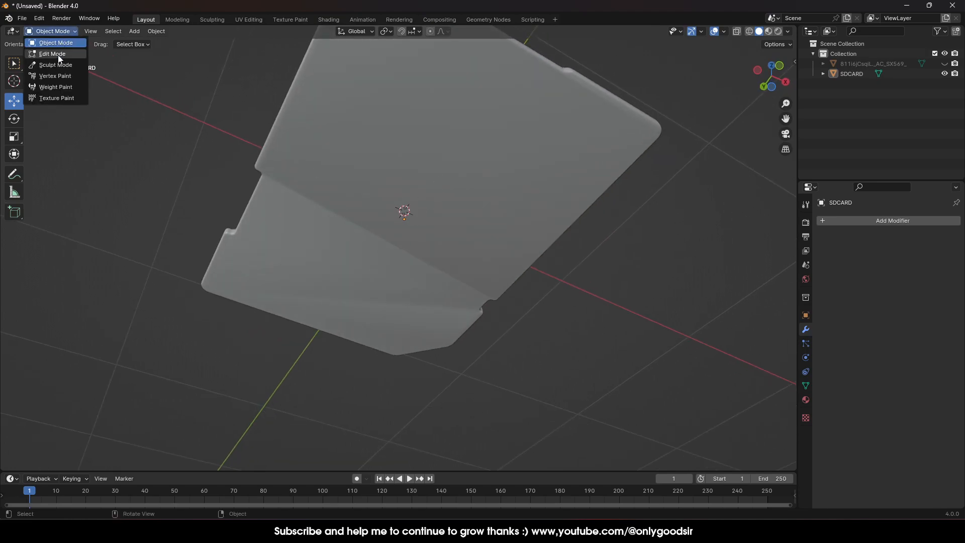
click(56, 54)
click(106, 31)
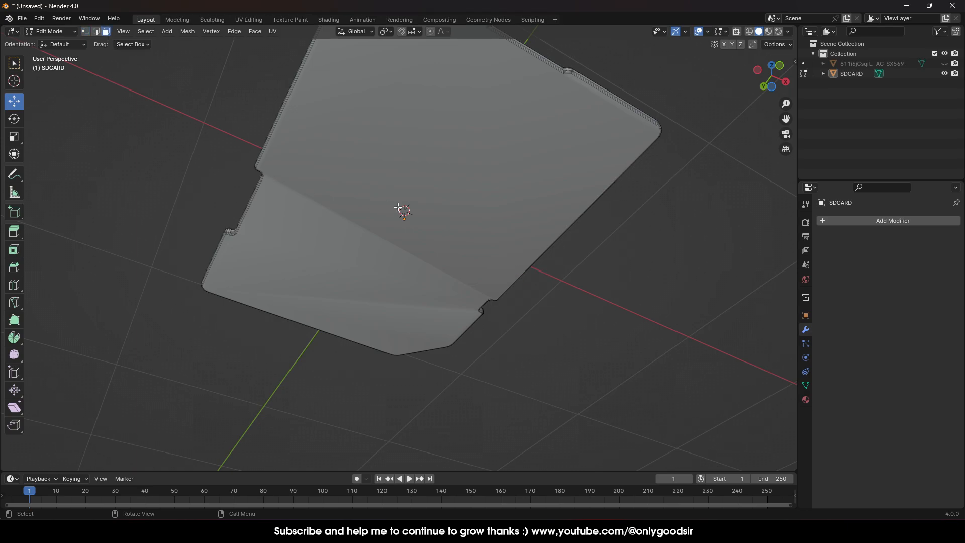
key(a)
right_click(382, 200)
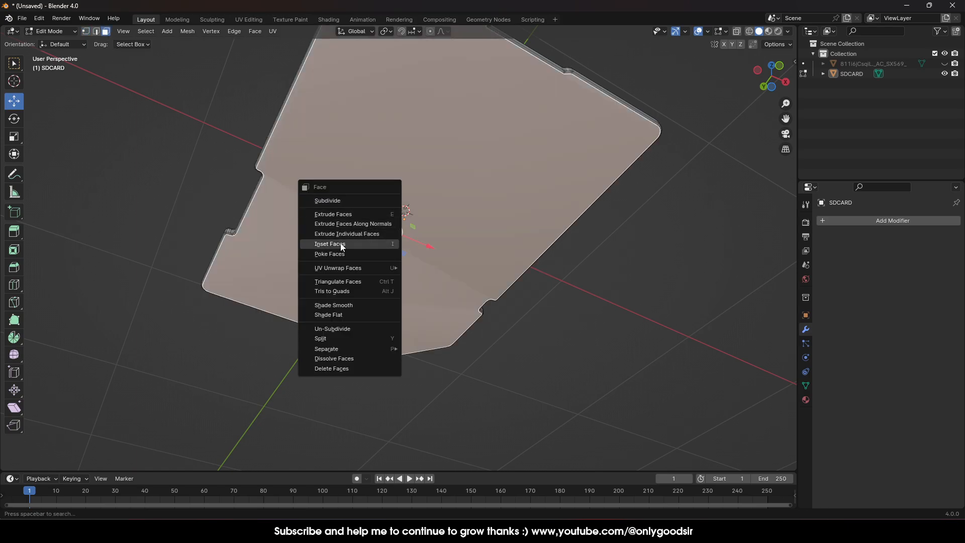
click(339, 314)
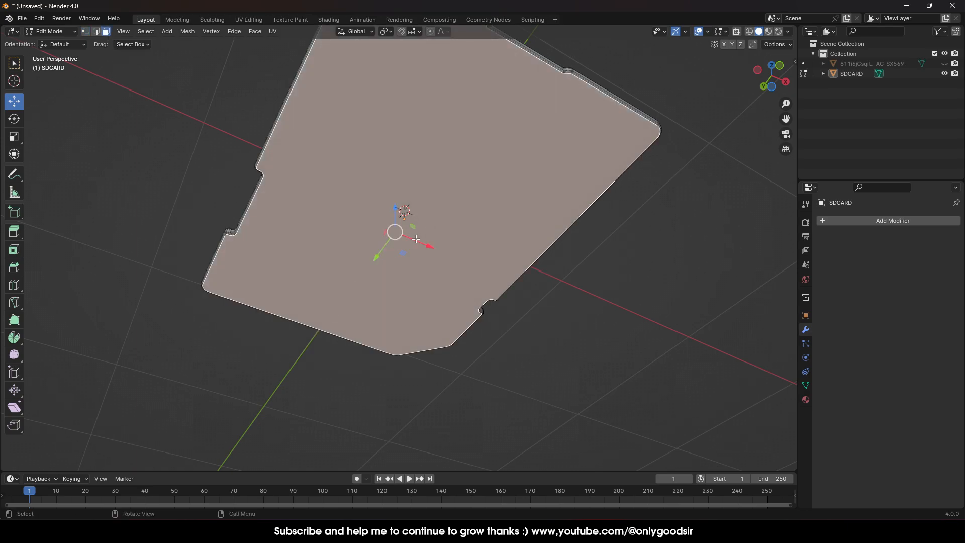
key(Tab)
middle_drag(356, 199, 403, 260)
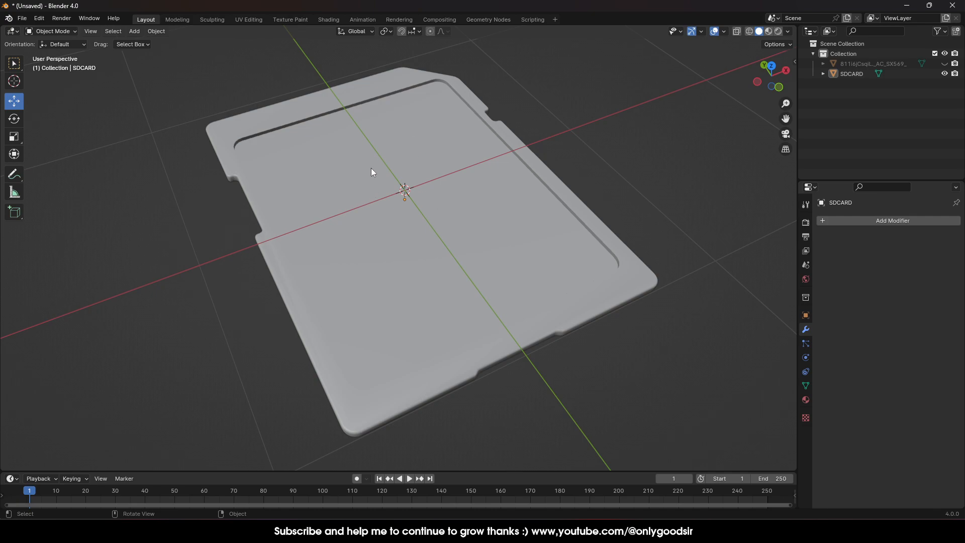
Select the card's top rim face and the recessed label face in Edit Mode
click(332, 98)
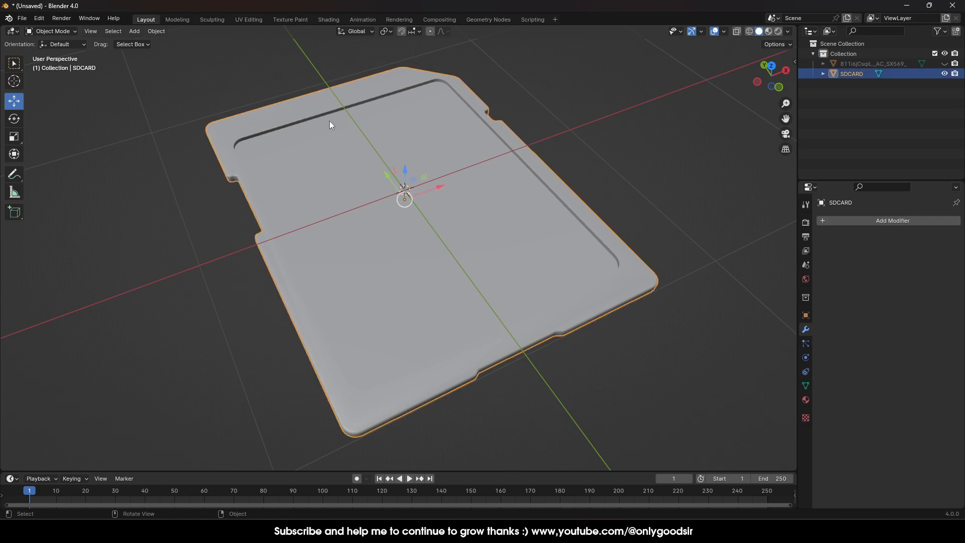
key(Tab)
click(286, 115)
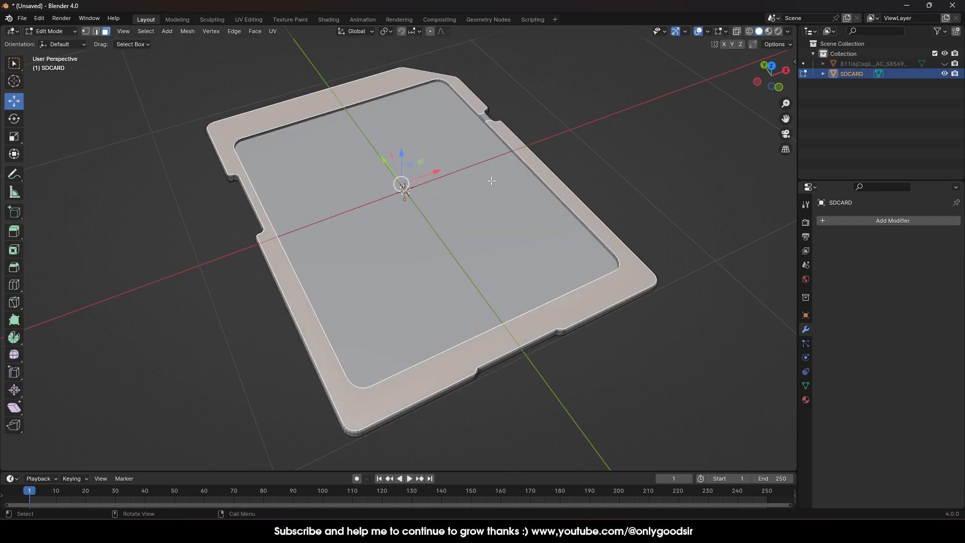
key(ctrl+l)
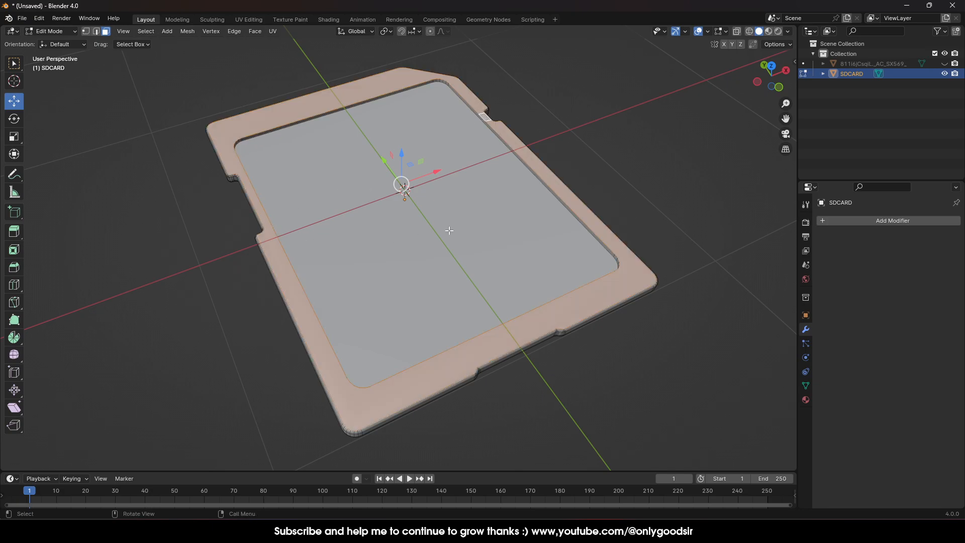
shift+click(398, 217)
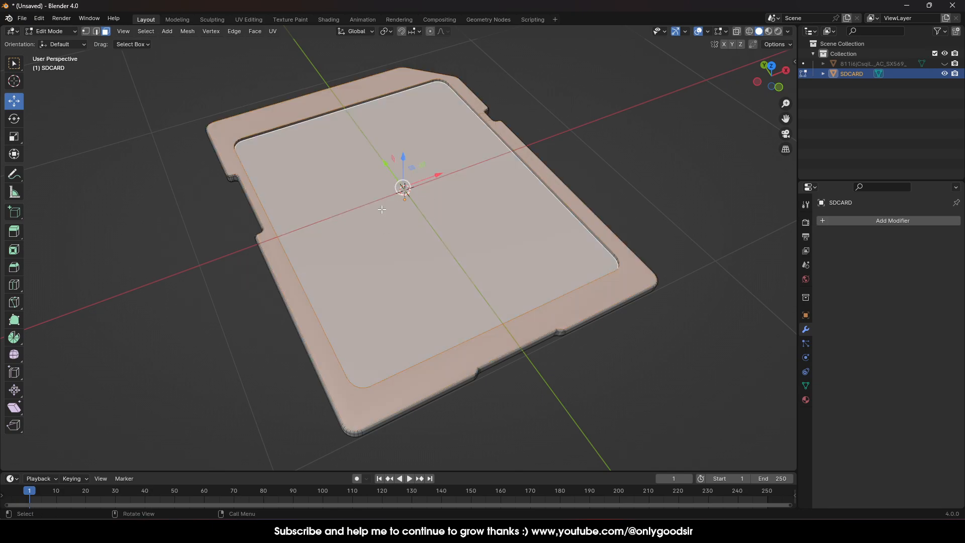
key(ctrl+f)
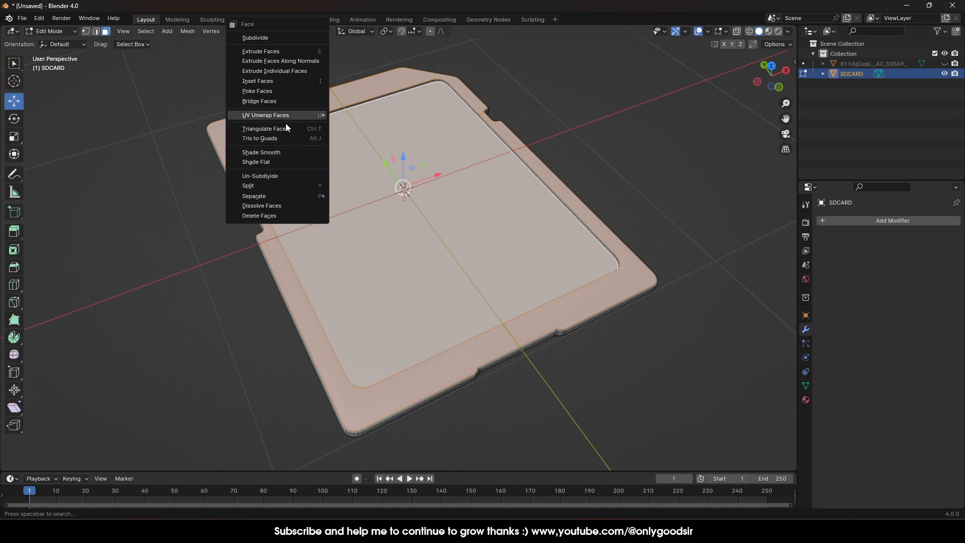
key(Tab)
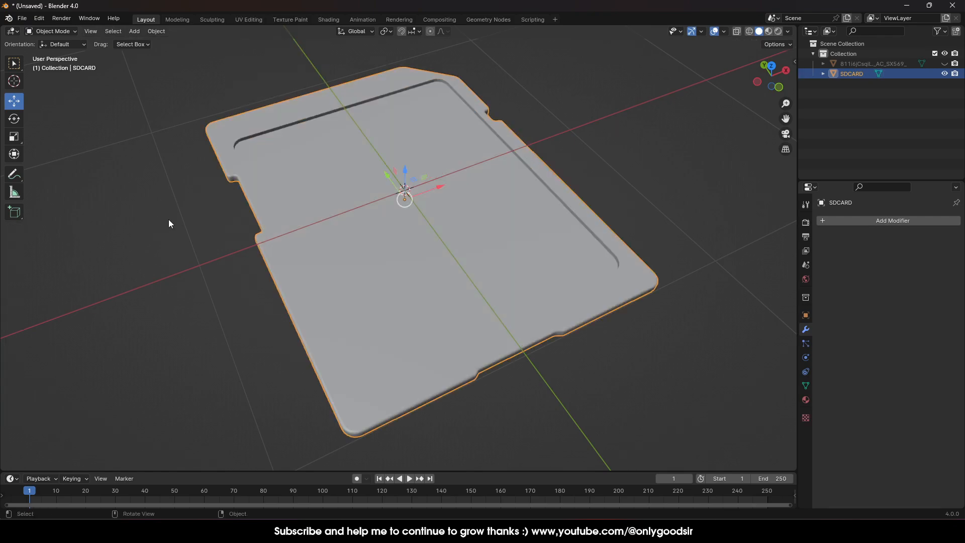
Examine the card's shading and the edges of the label recess from several angles
click(168, 219)
middle_drag(360, 210, 375, 189)
scroll(343, 230, up, 5)
middle_drag(345, 233, 471, 104)
middle_drag(432, 165, 382, 310)
scroll(405, 280, down, 4)
scroll(340, 300, up, 3)
middle_drag(268, 278, 279, 274)
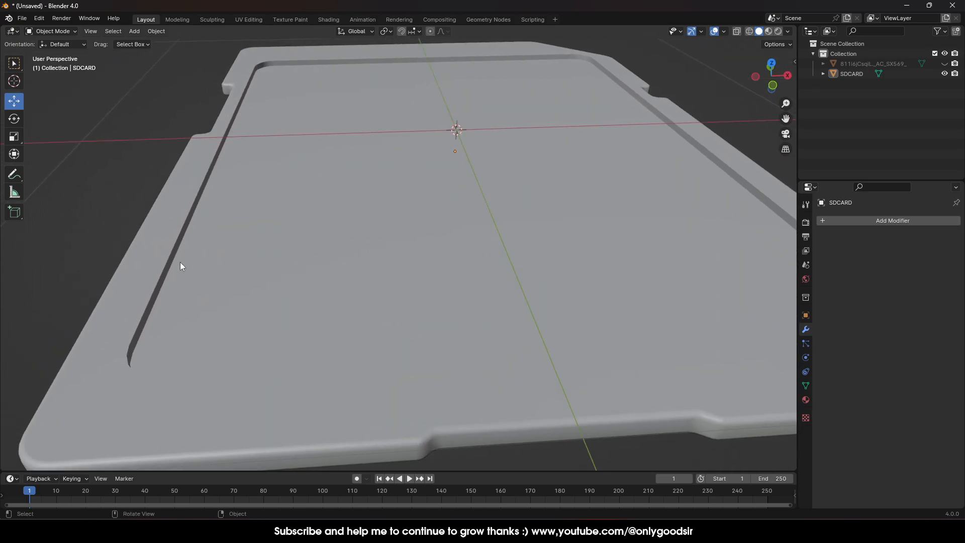
Select the upper edge loop around the label recess in Edit Mode, adjusting the small edges beside the small side notch
click(161, 271)
key(Tab)
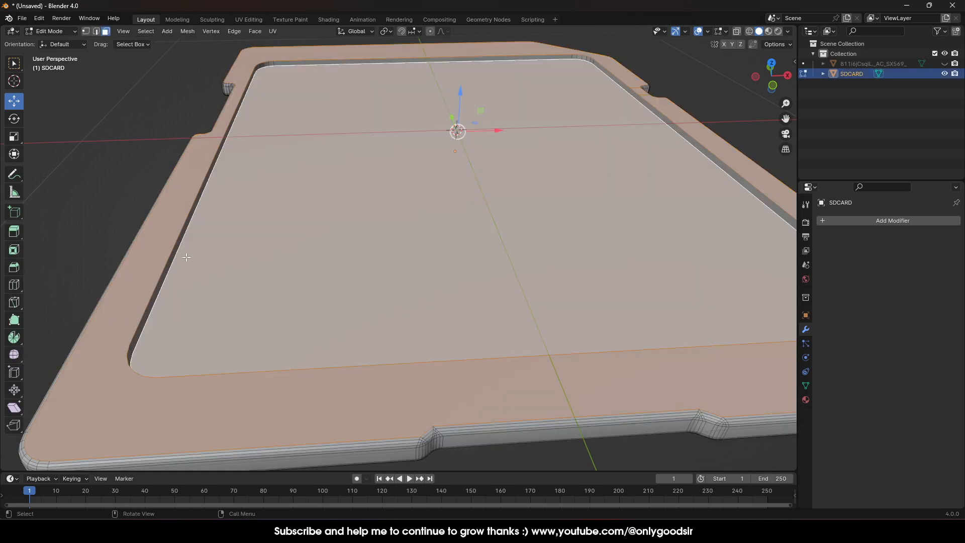
click(96, 31)
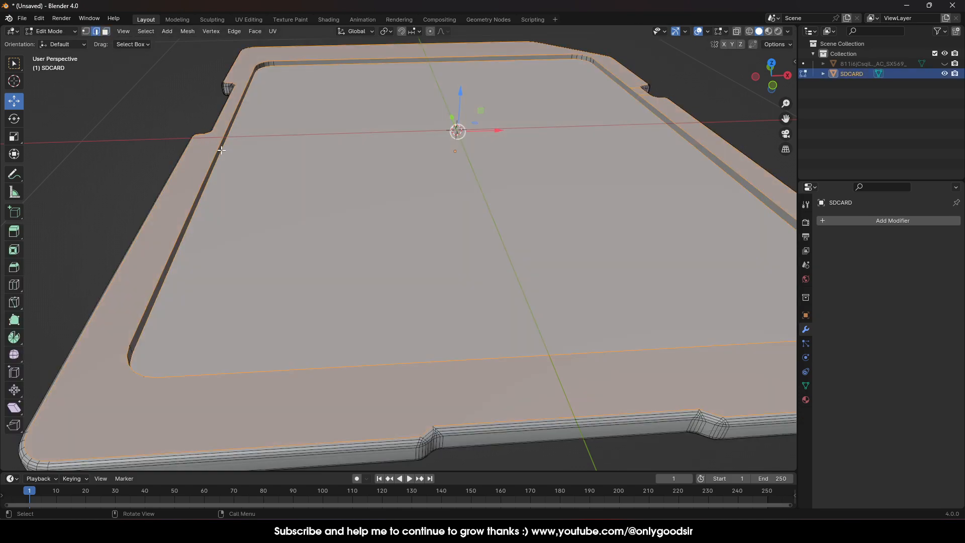
click(222, 150)
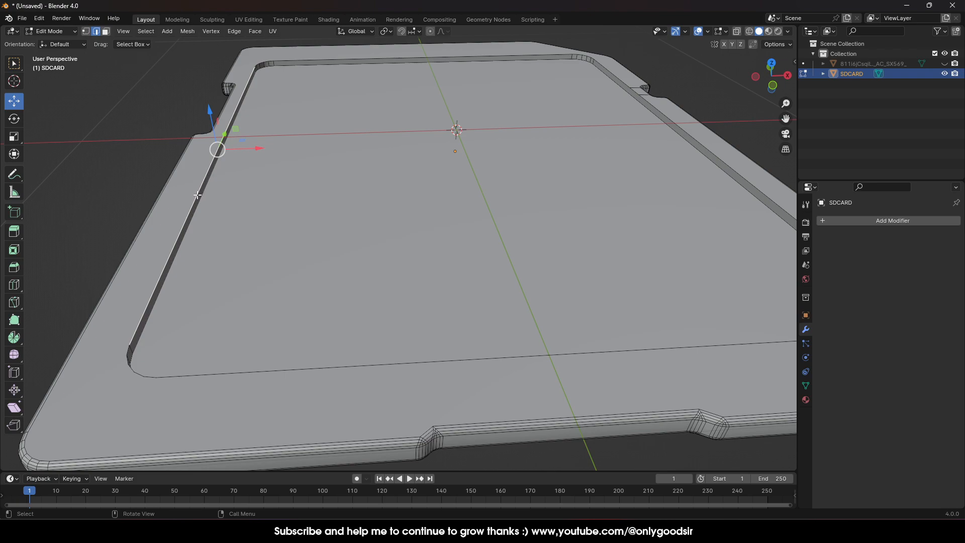
alt+click(128, 351)
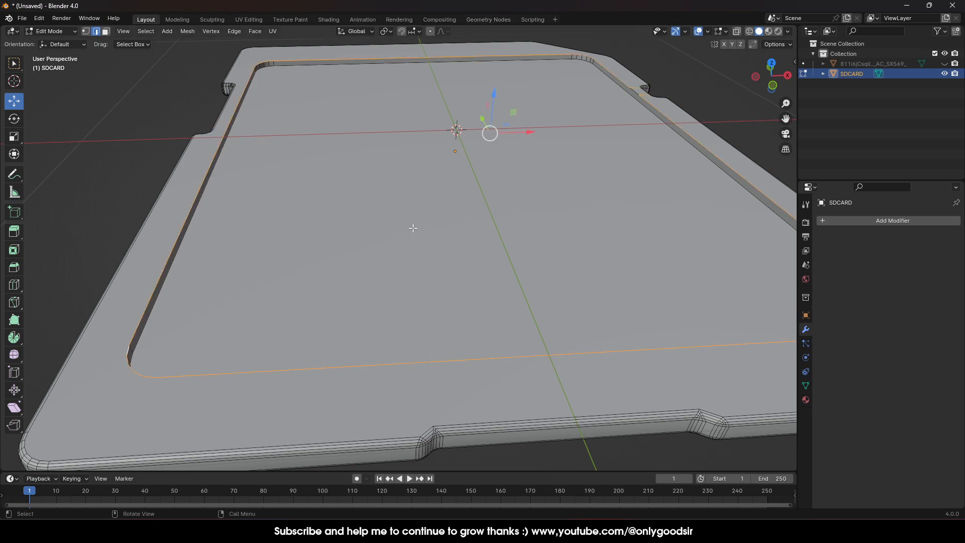
scroll(547, 206, down, 4)
middle_drag(566, 190, 513, 203)
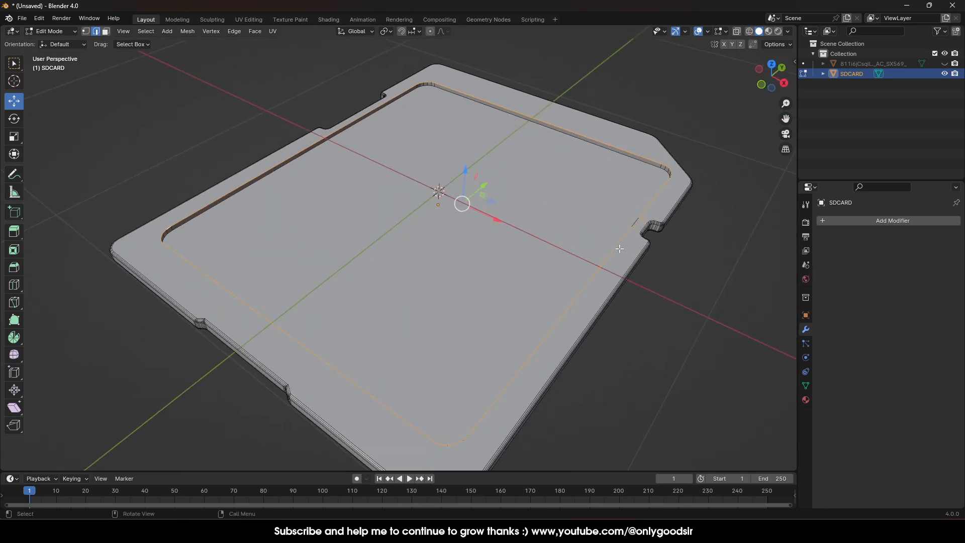
scroll(624, 248, up, 5)
shift+middle_drag(679, 231, 442, 220)
scroll(541, 194, up, 4)
shift+middle_drag(643, 156, 462, 240)
shift+click(466, 240)
shift+click(463, 249)
shift+click(521, 206)
Bevel the selected recess edge loop with a width of about 0.01 m
scroll(442, 252, down, 5)
middle_drag(397, 264, 478, 274)
scroll(478, 274, down, 7)
shift+middle_drag(325, 261, 443, 230)
scroll(443, 229, up, 3)
scroll(443, 230, down, 4)
scroll(466, 253, up, 2)
key(ctrl+e)
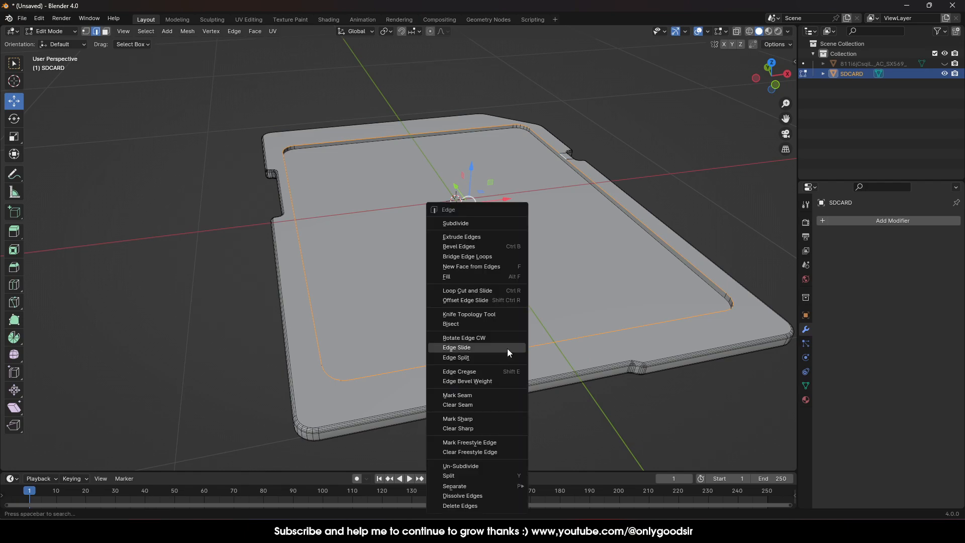
click(480, 247)
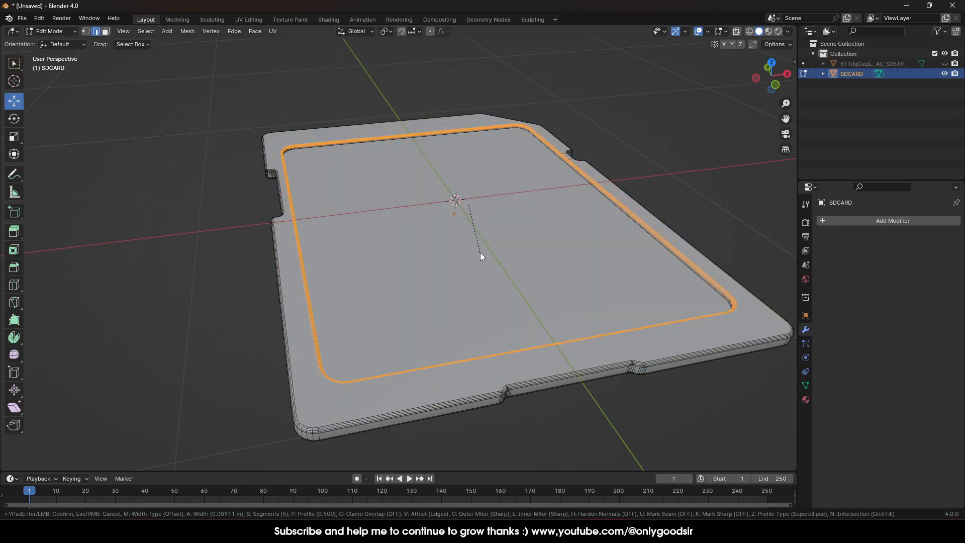
click(471, 255)
Set the recess bevel to 5 segments and a 0.00311 m width, and return to Object Mode
scroll(396, 276, up, 6)
shift+middle_drag(329, 269, 437, 231)
shift+middle_drag(397, 151, 562, 123)
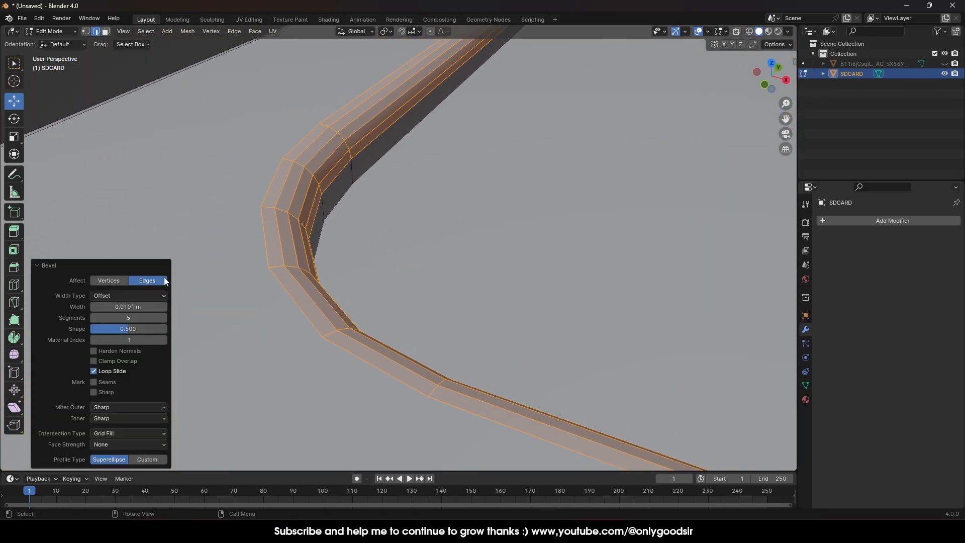
click(93, 318)
click(162, 317)
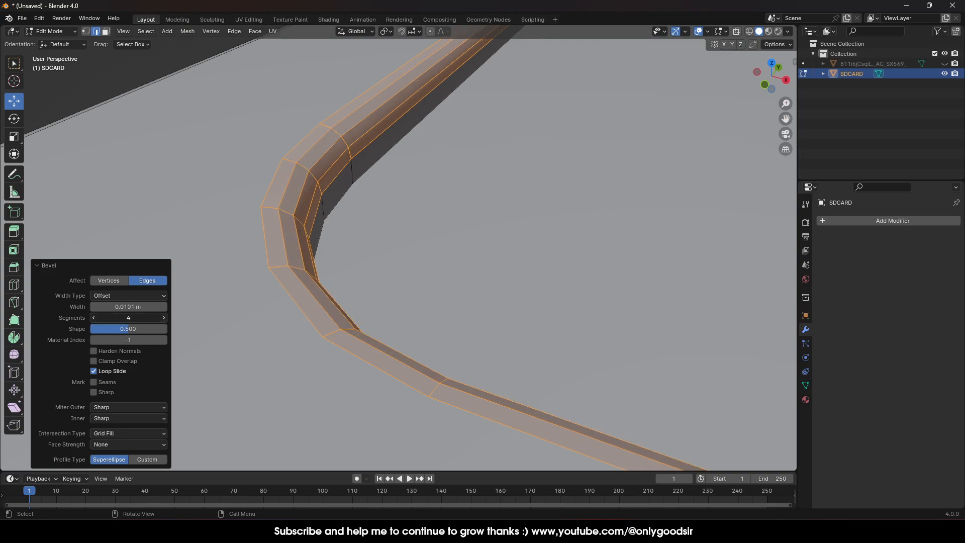
drag(130, 306, 96, 306)
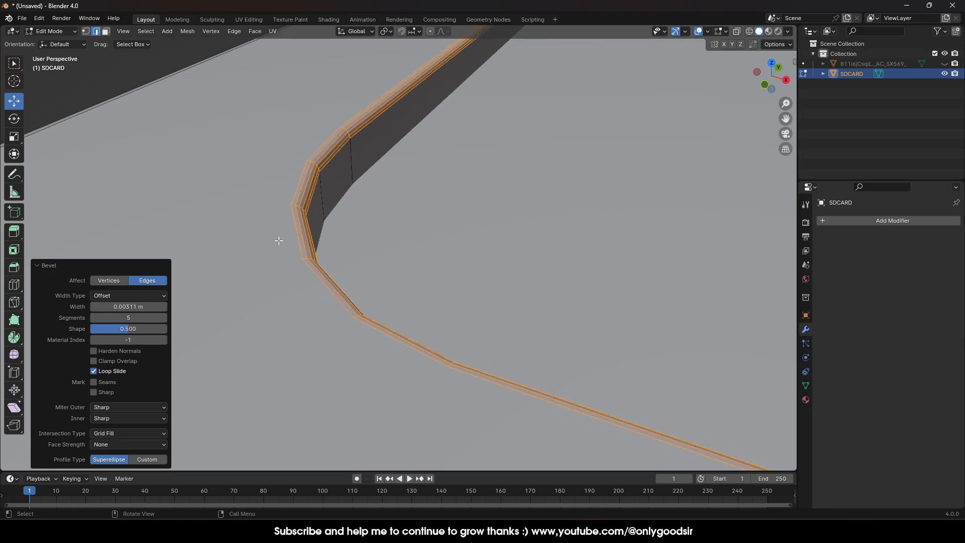
key(Tab)
scroll(209, 152, down, 6)
shift+middle_drag(517, 204, 328, 237)
click(151, 215)
scroll(211, 223, down, 6)
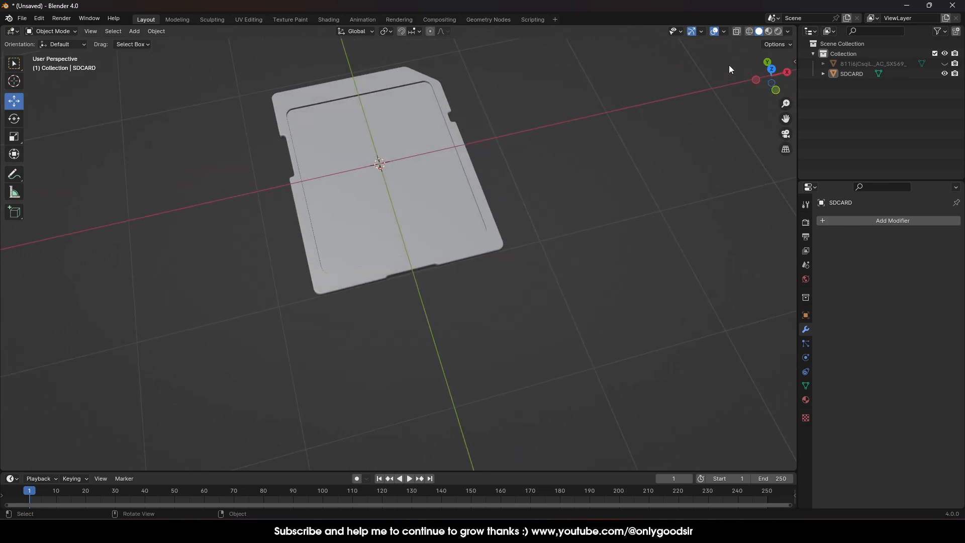
Add a mesh plane at the card's centre in top view and scale it down to a small square
click(772, 69)
scroll(550, 186, up, 1)
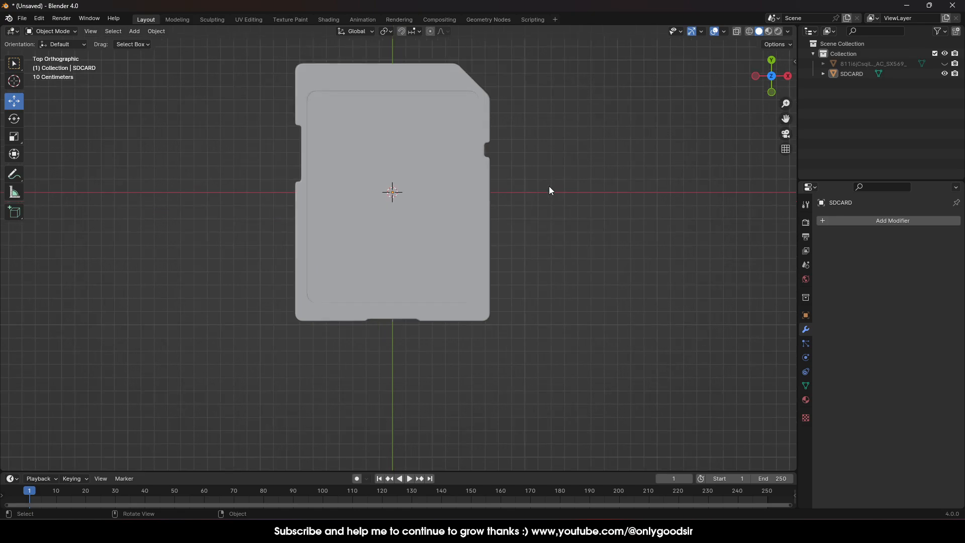
shift+middle_drag(310, 159, 392, 196)
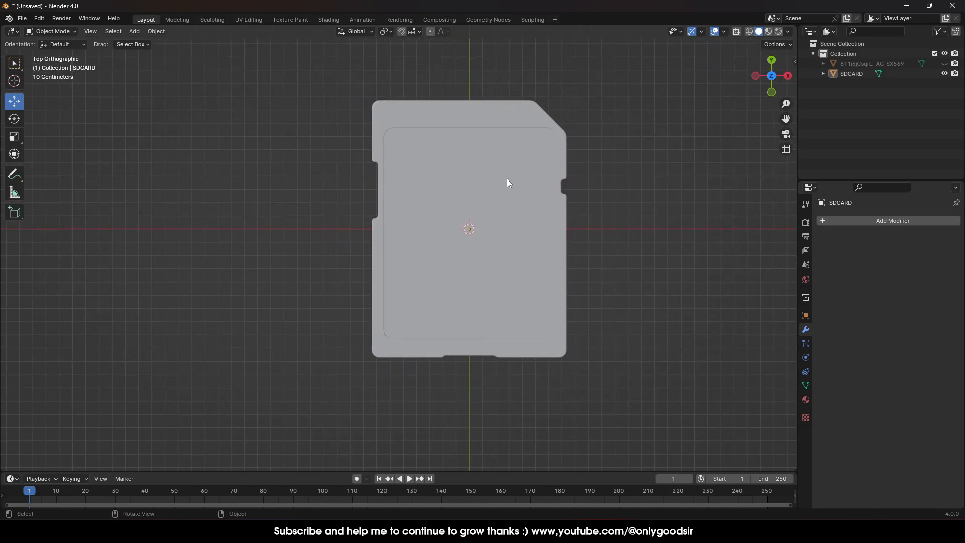
scroll(385, 194, up, 1)
click(136, 32)
mouse_move(149, 43)
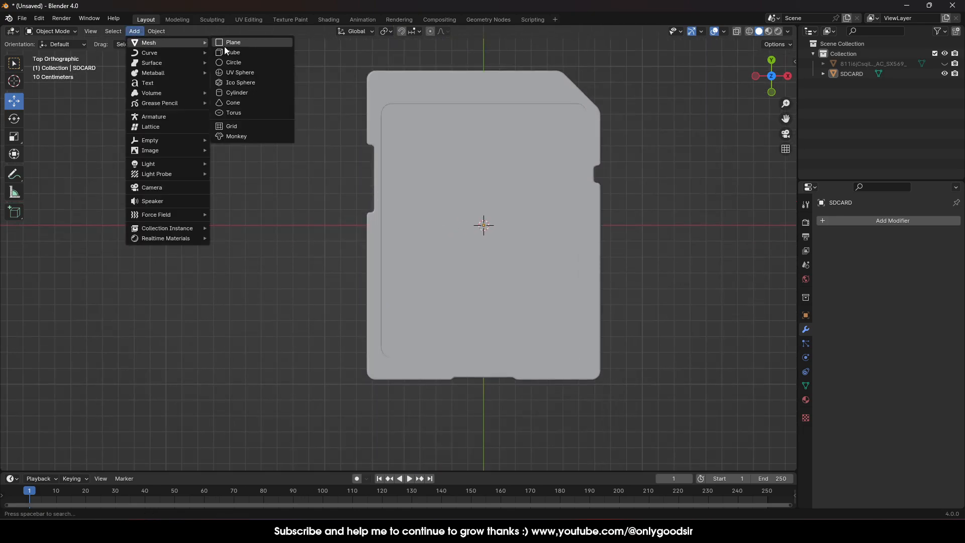
click(240, 43)
key(s)
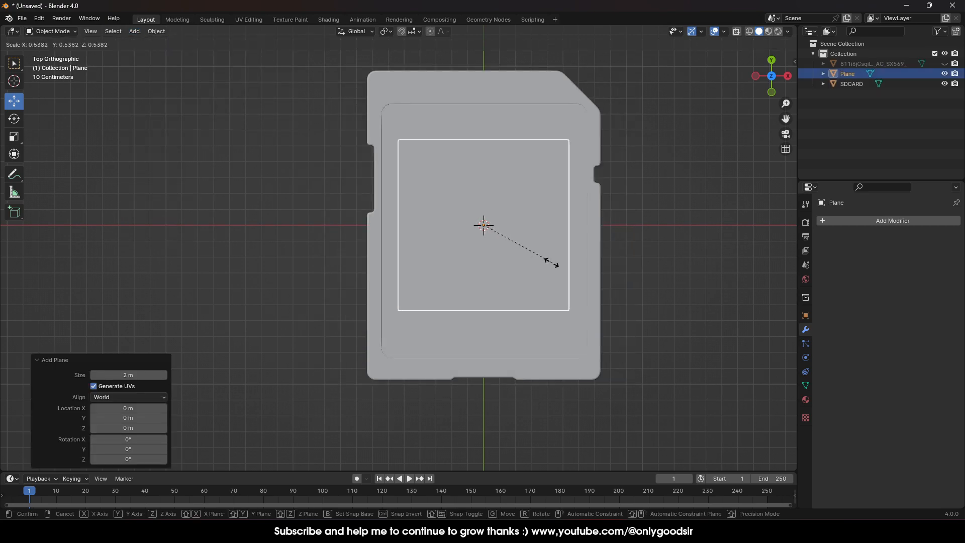
click(498, 244)
Move the plane to the long notch on the card's side and scale it by about 0.5
drag(521, 226, 399, 221)
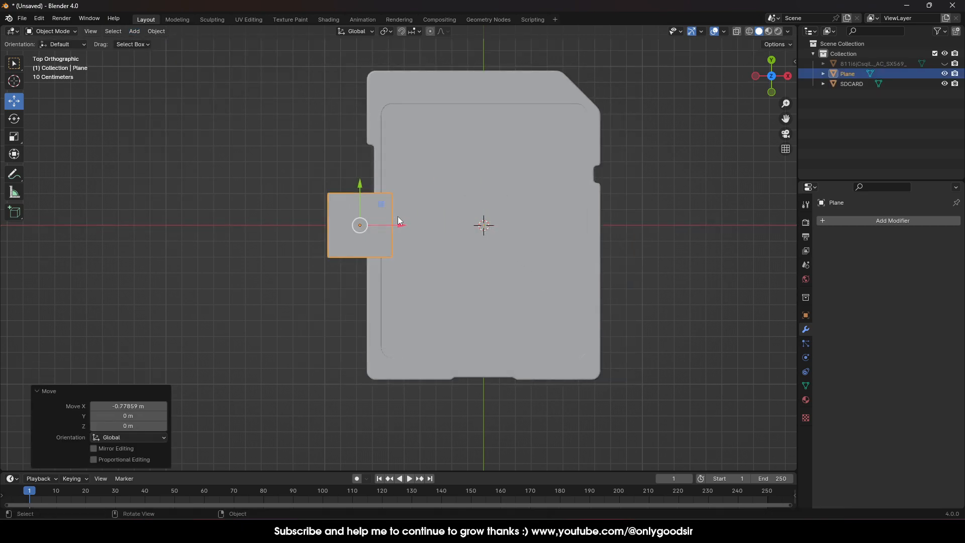
drag(359, 193, 359, 147)
key(s)
click(368, 203)
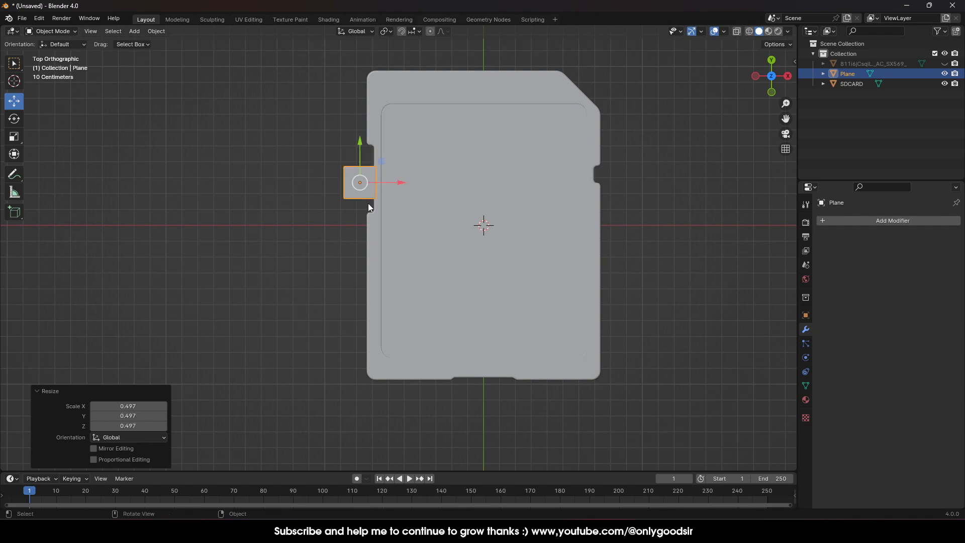
scroll(368, 203, up, 4)
shift+middle_drag(352, 117, 380, 170)
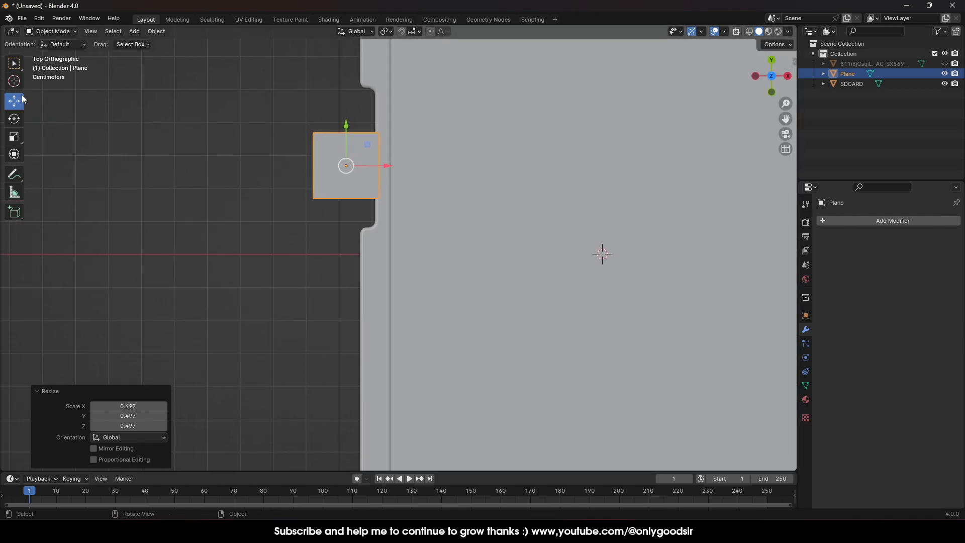
Reshape the plane into a narrow upright rectangle and position it inside the long side notch
click(14, 137)
drag(387, 166, 360, 168)
drag(346, 126, 347, 115)
click(14, 102)
drag(380, 166, 400, 165)
drag(362, 132, 366, 109)
click(14, 136)
Show the reference image in Material Preview, fit the plane to the lock switch, and hide the reference again
click(944, 64)
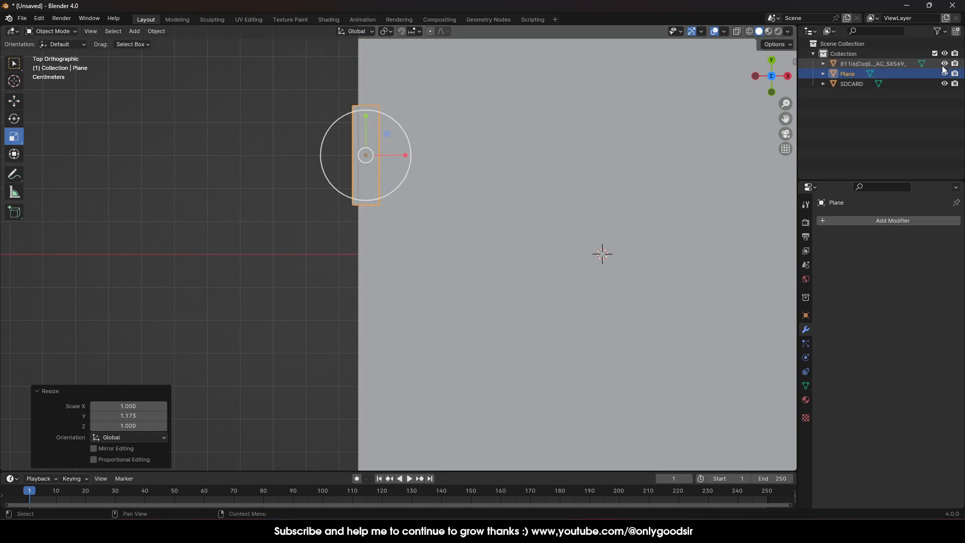
click(769, 31)
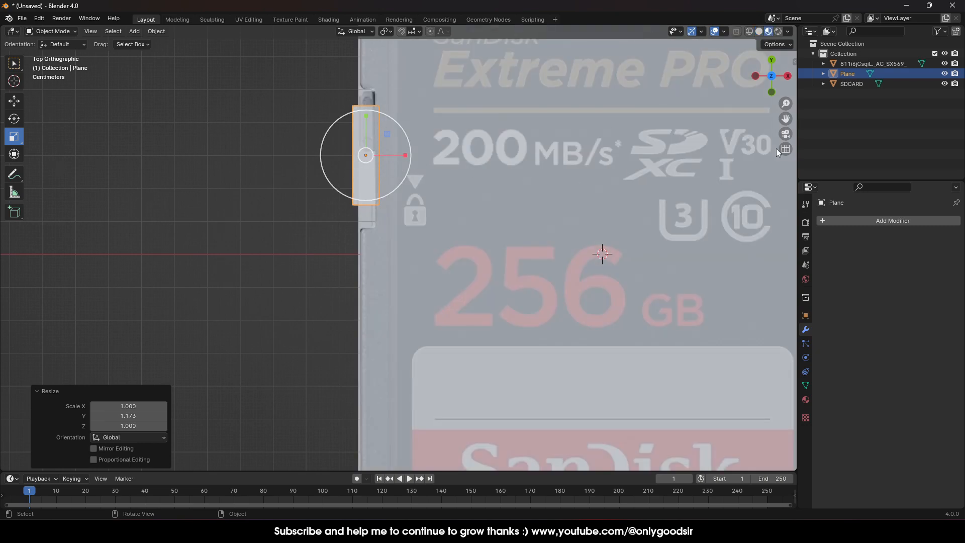
drag(368, 127, 366, 78)
click(14, 101)
click(20, 144)
click(13, 106)
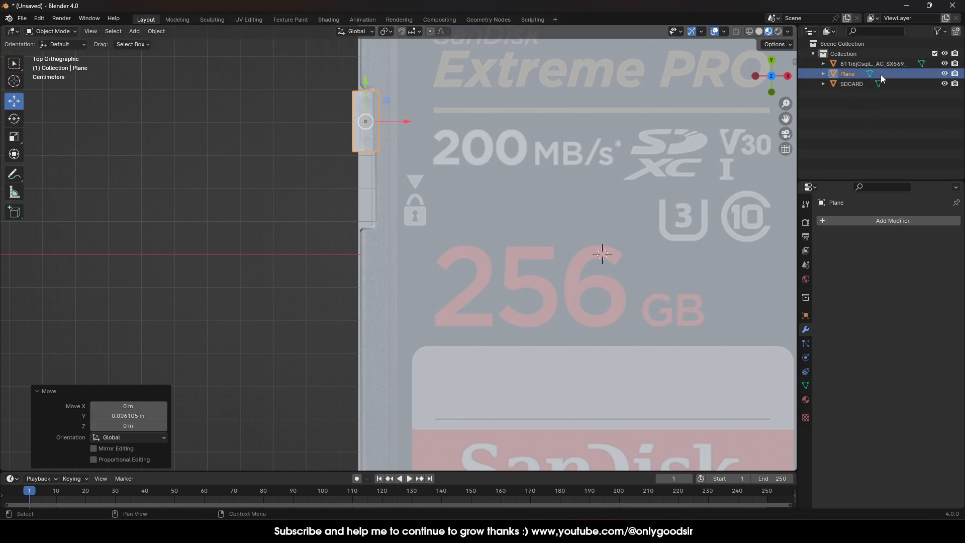
click(945, 64)
Add two loop cuts across the plane in Edit Mode, one near each short end
scroll(360, 96, up, 2)
shift+middle_drag(358, 95, 379, 271)
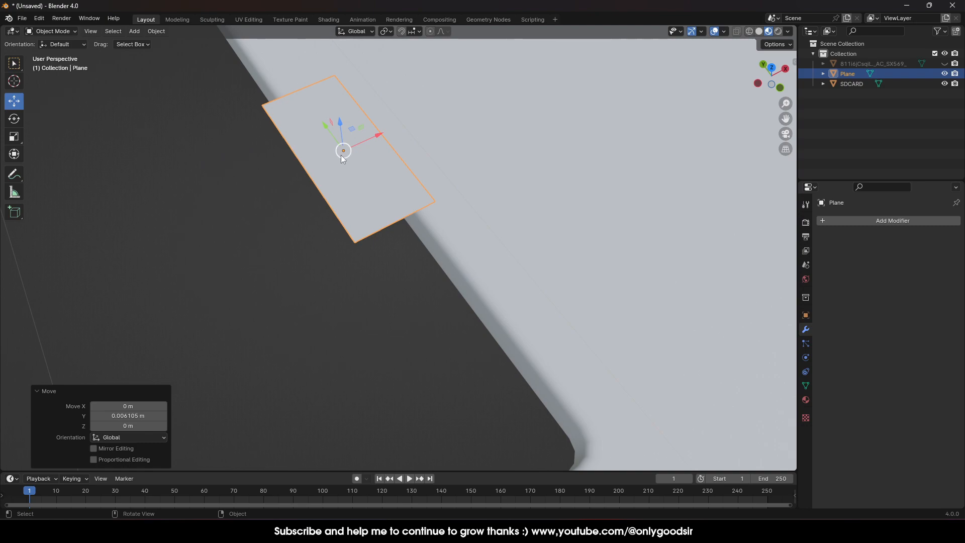
click(61, 32)
click(58, 53)
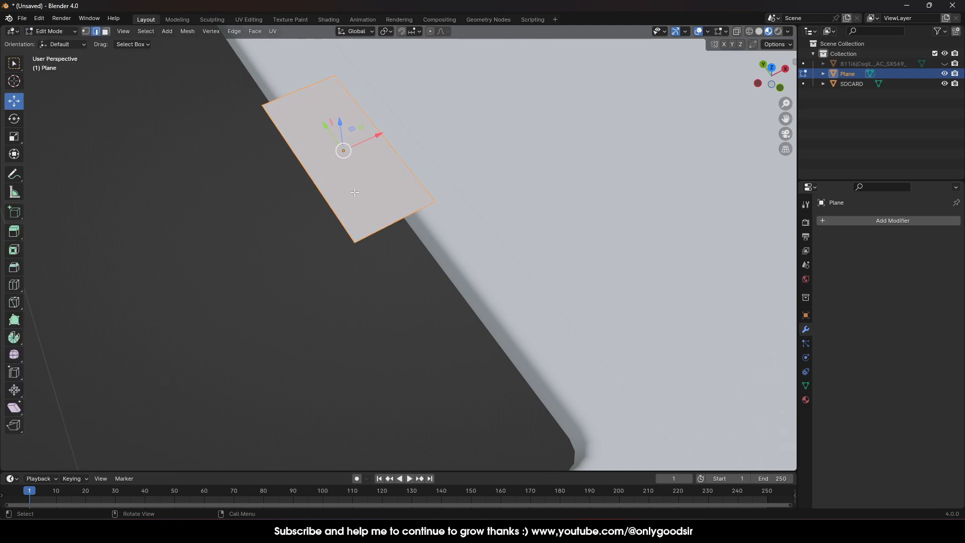
click(304, 176)
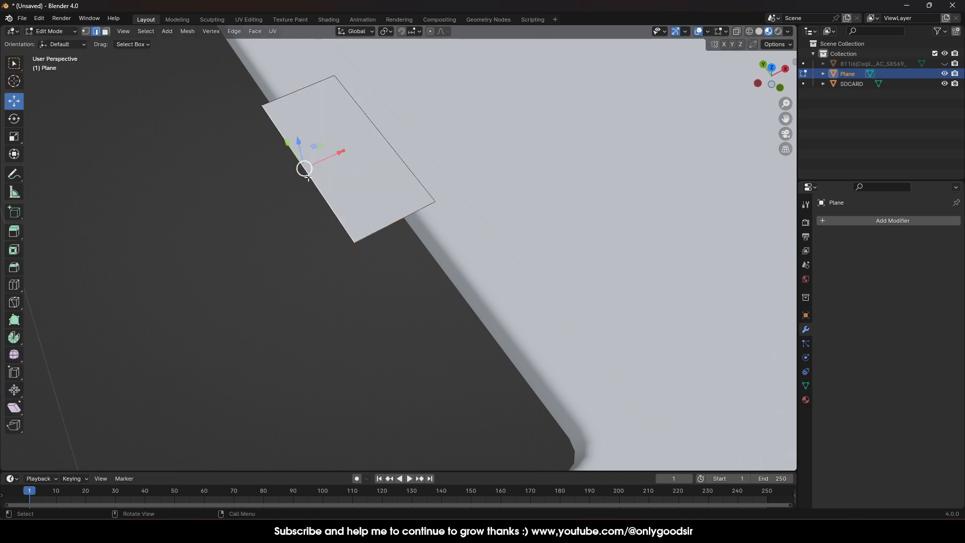
click(14, 285)
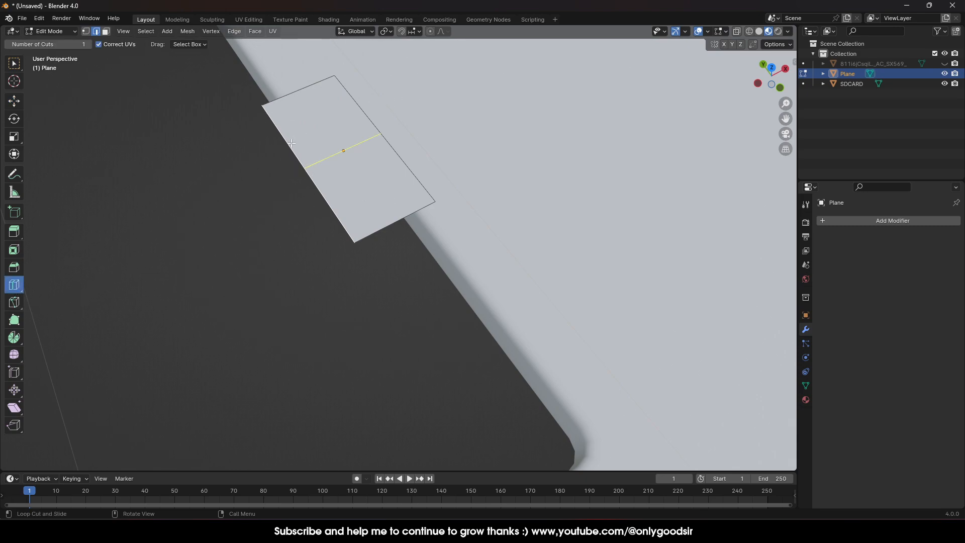
drag(314, 163, 285, 115)
drag(354, 156, 348, 211)
click(14, 101)
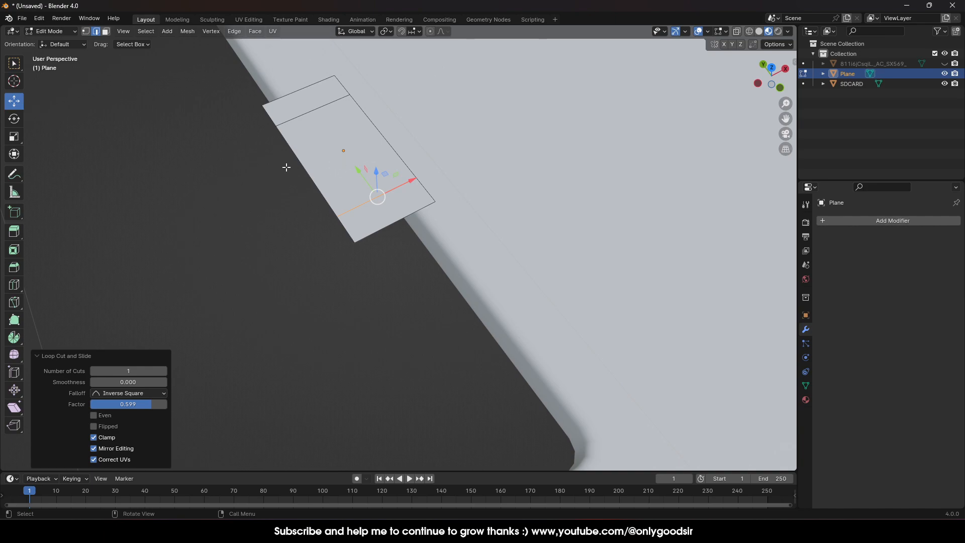
Extrude the middle outer edge about 0.03 m outward along X to form a tab, and return to Object Mode
click(303, 168)
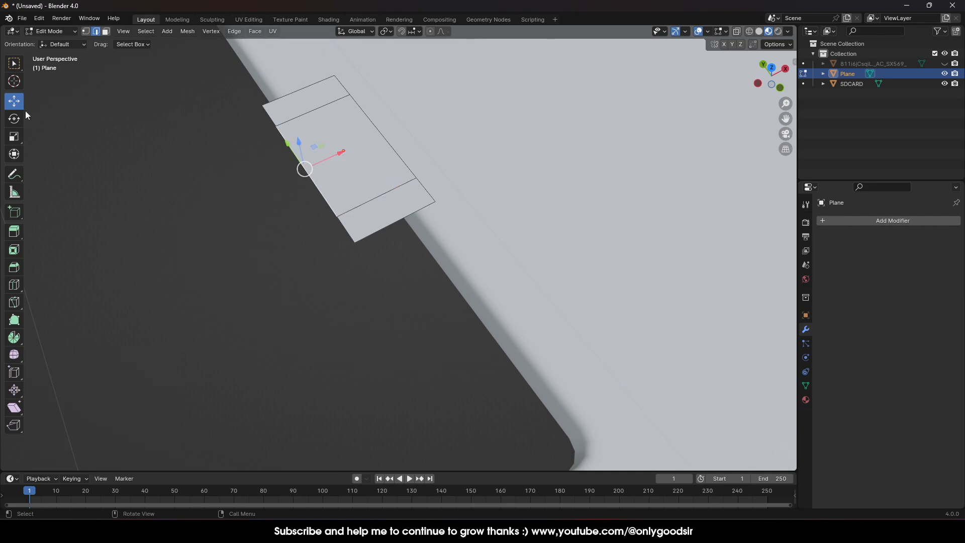
key(e)
right_click(288, 231)
drag(343, 151, 303, 170)
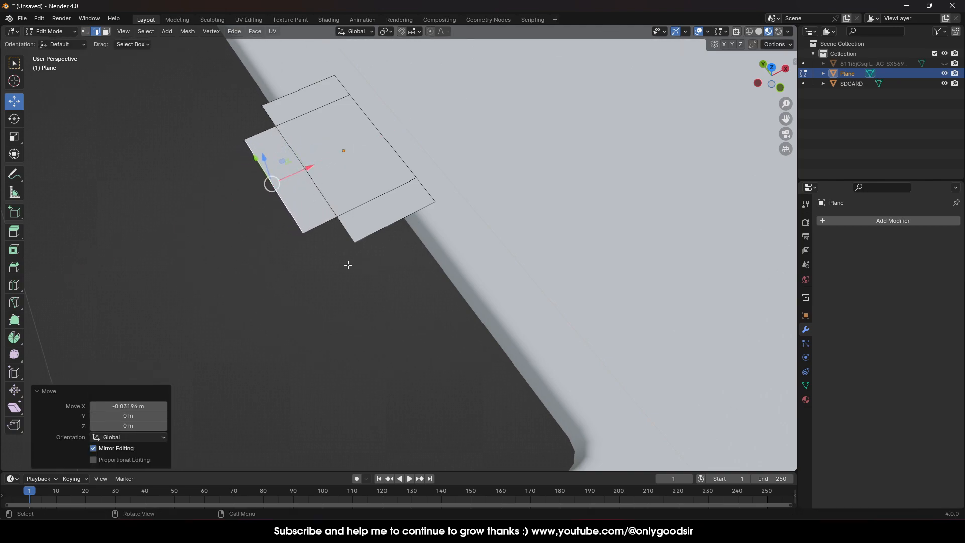
key(Tab)
click(330, 259)
click(334, 197)
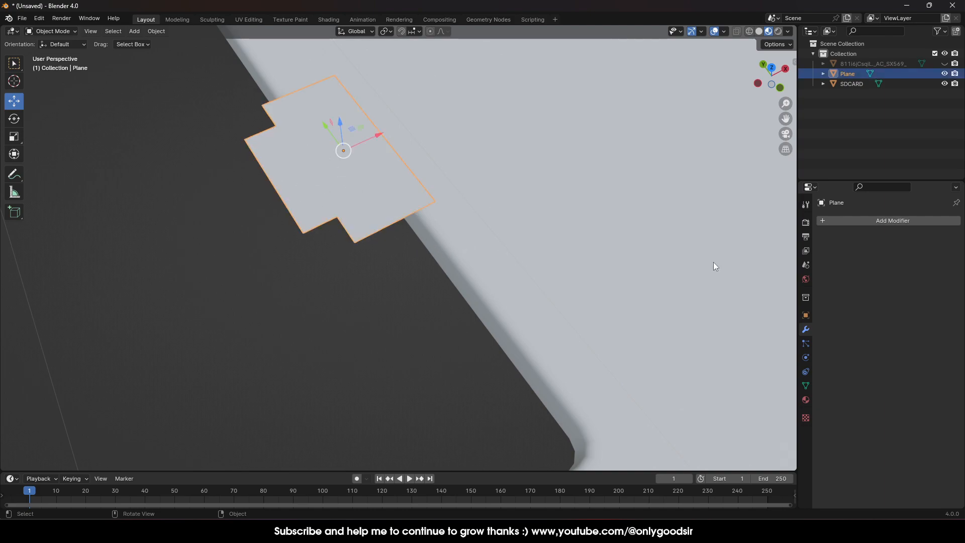
Add a Solidify modifier to the plane with a thickness of -0.27 m
click(882, 222)
mouse_move(882, 222)
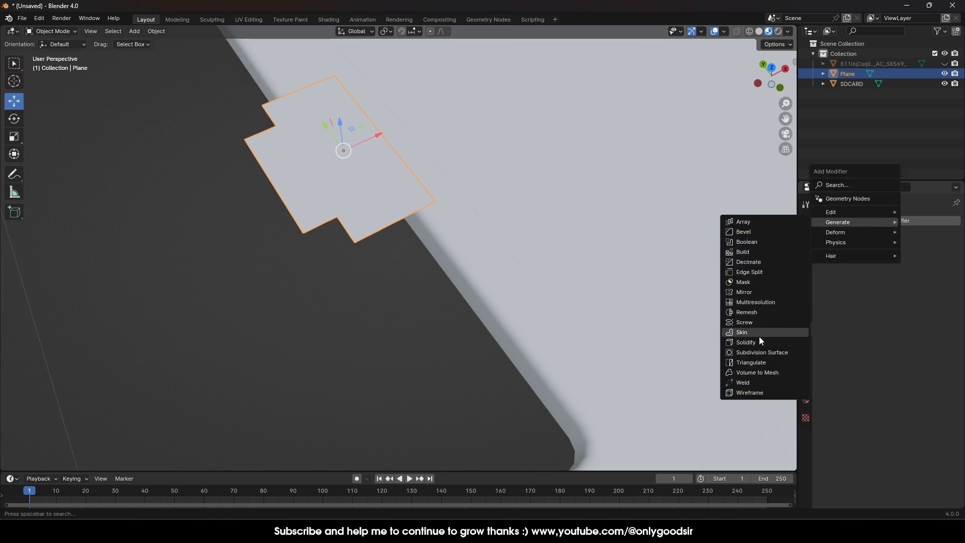
click(746, 342)
drag(885, 265, 846, 265)
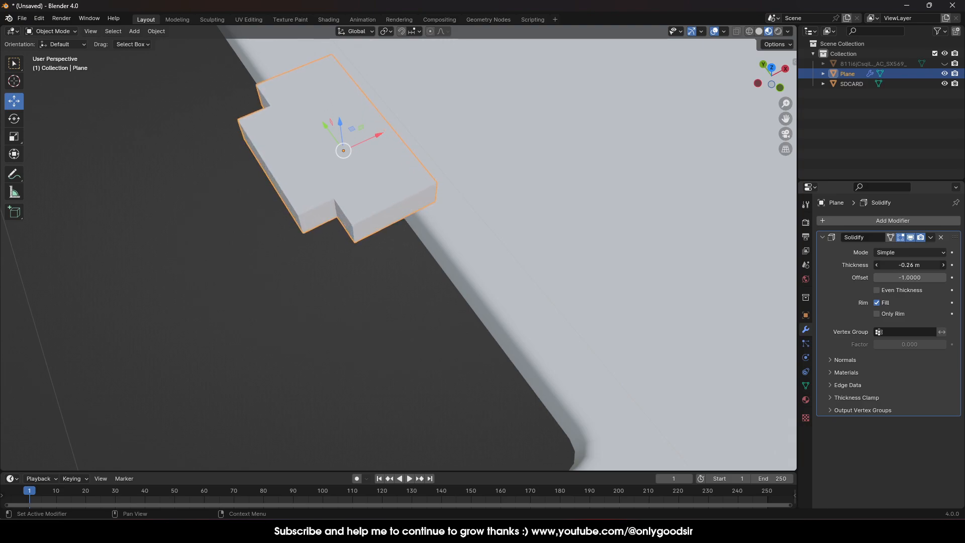
Add a Bevel modifier to the switch plane with 3 segments and a 0.069 m amount
click(891, 224)
mouse_move(859, 220)
click(777, 230)
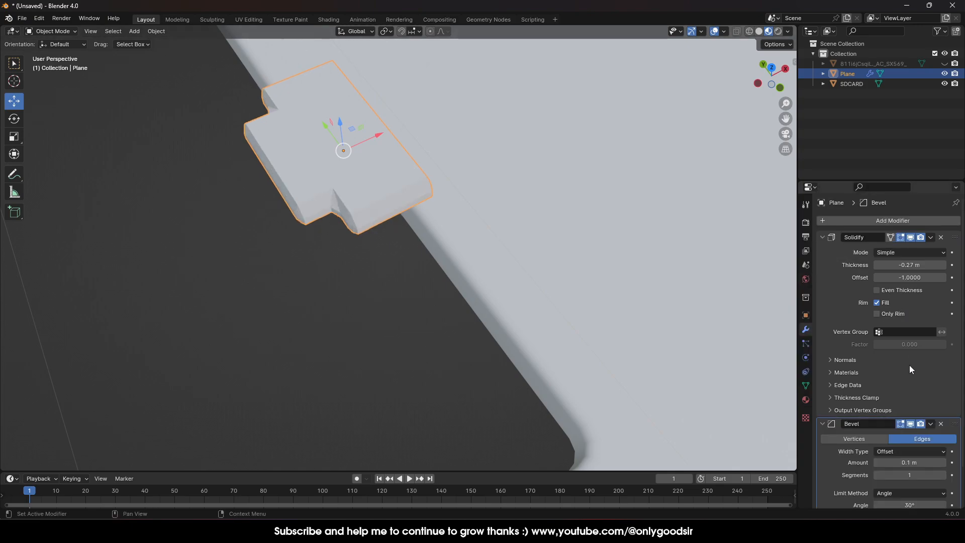
scroll(901, 445, down, 2)
click(944, 435)
click(944, 435)
drag(908, 422, 897, 422)
Set the plane's Solidify thickness to -0.319 m while viewing the switch from the side
middle_drag(510, 268, 458, 206)
middle_drag(378, 165, 384, 86)
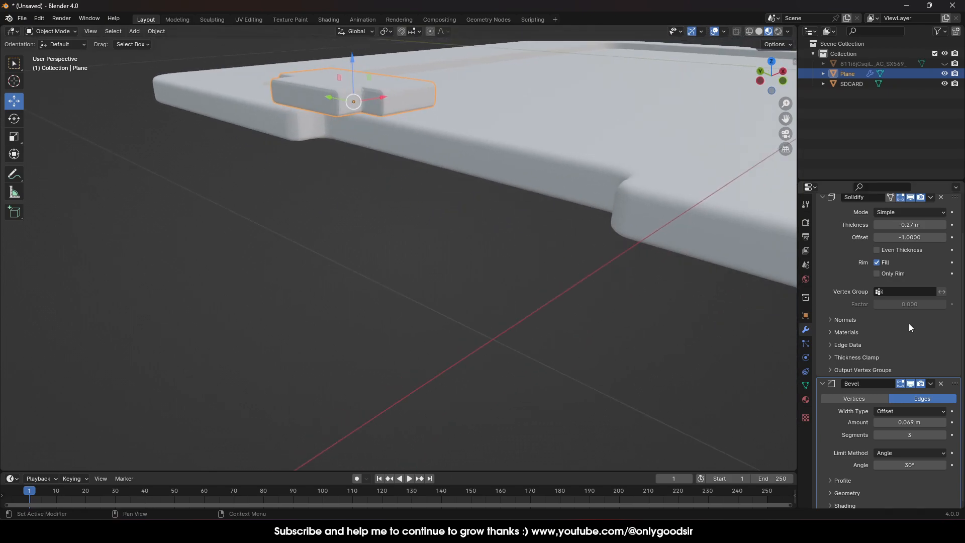
drag(910, 225, 882, 225)
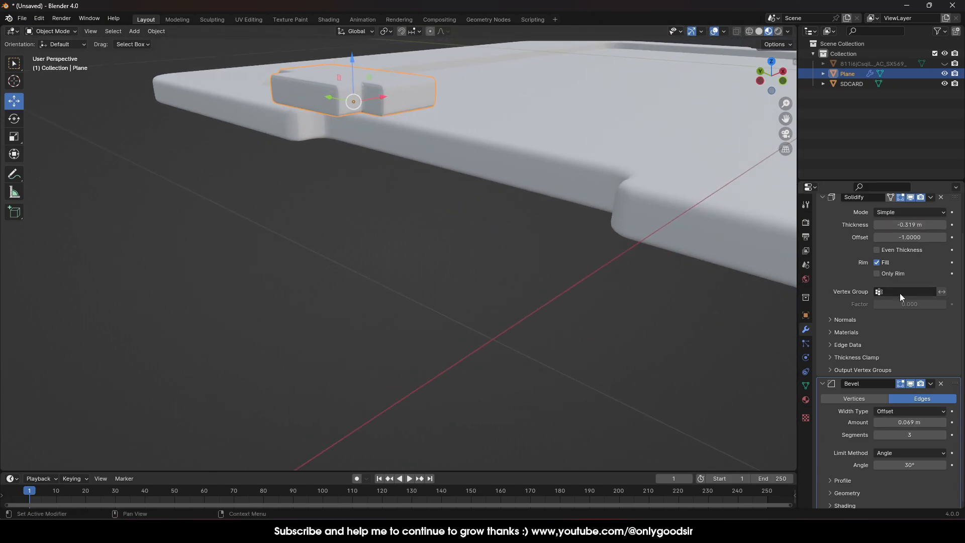
Apply the Solidify and Bevel modifiers to the switch plane
click(931, 198)
click(921, 208)
click(930, 238)
click(884, 249)
Apply auto smooth shading to the switch plane and lower it about 0.058 m along Z
right_click(405, 92)
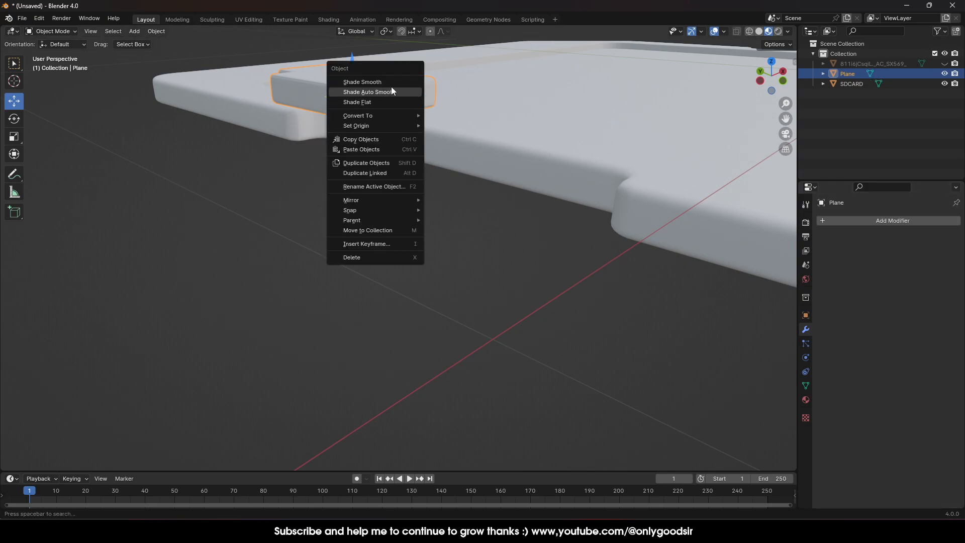
click(387, 86)
click(367, 194)
click(353, 83)
drag(352, 62, 360, 107)
middle_drag(360, 107, 474, 177)
scroll(435, 227, up, 5)
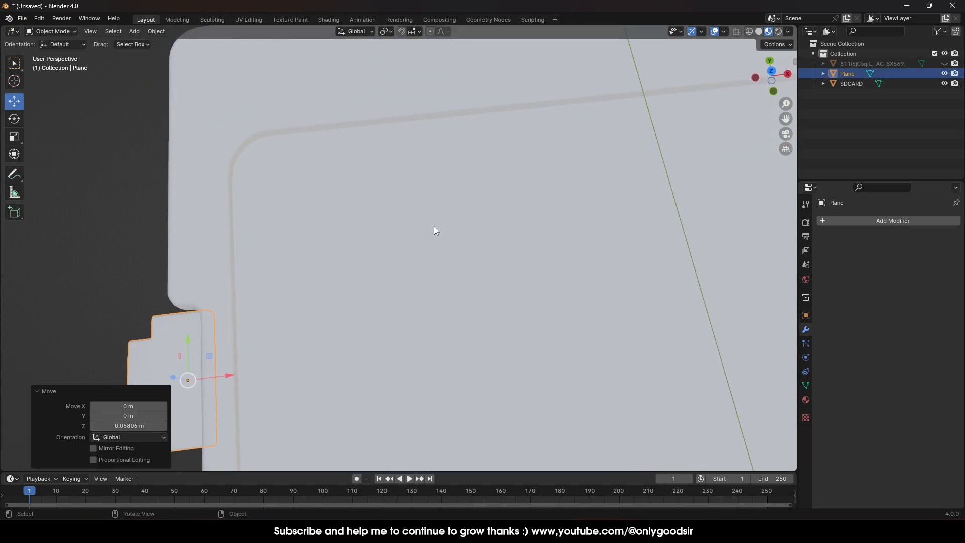
In top view, shift the switch inward along X and slightly down along Y so it sits within the card's side notch
click(773, 81)
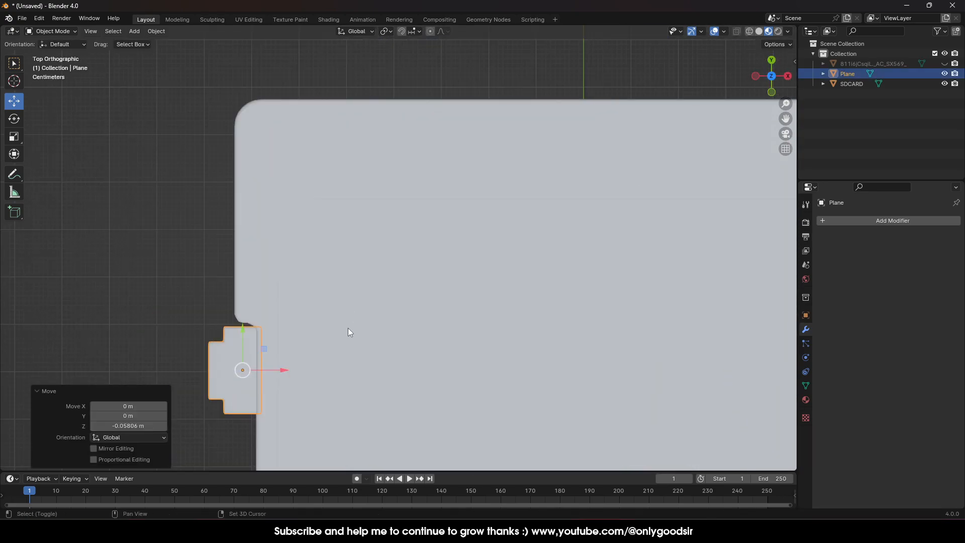
shift+middle_drag(348, 323, 279, 260)
drag(308, 253, 323, 253)
drag(287, 213, 279, 228)
click(311, 286)
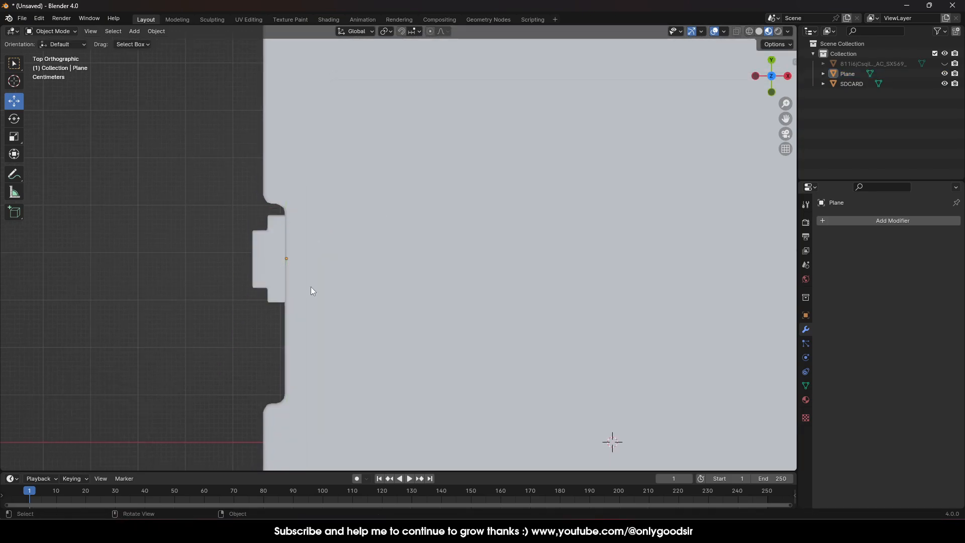
Parent the lock switch plane to the SDCARD object
scroll(362, 295, down, 5)
shift+scroll(552, 257, down, 2)
scroll(357, 262, up, 2)
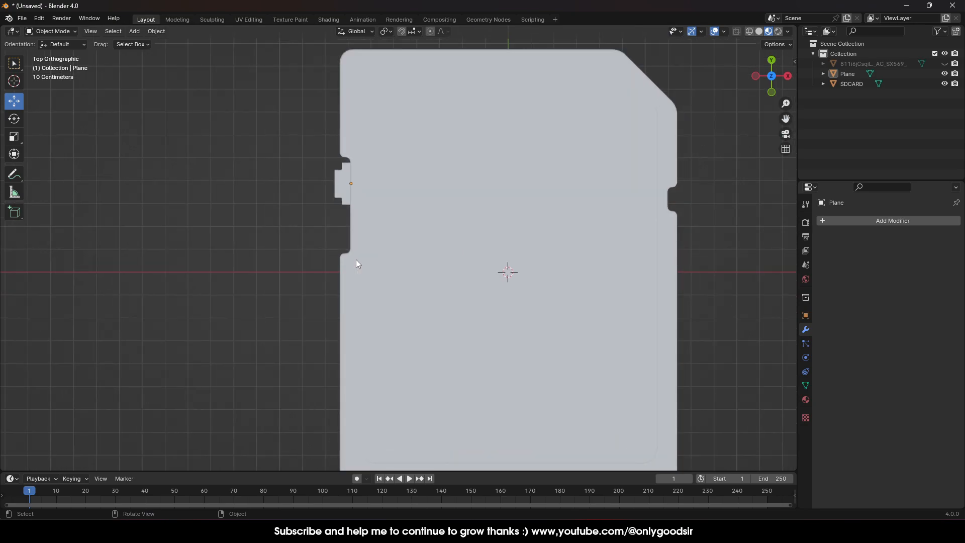
click(339, 196)
shift+click(493, 220)
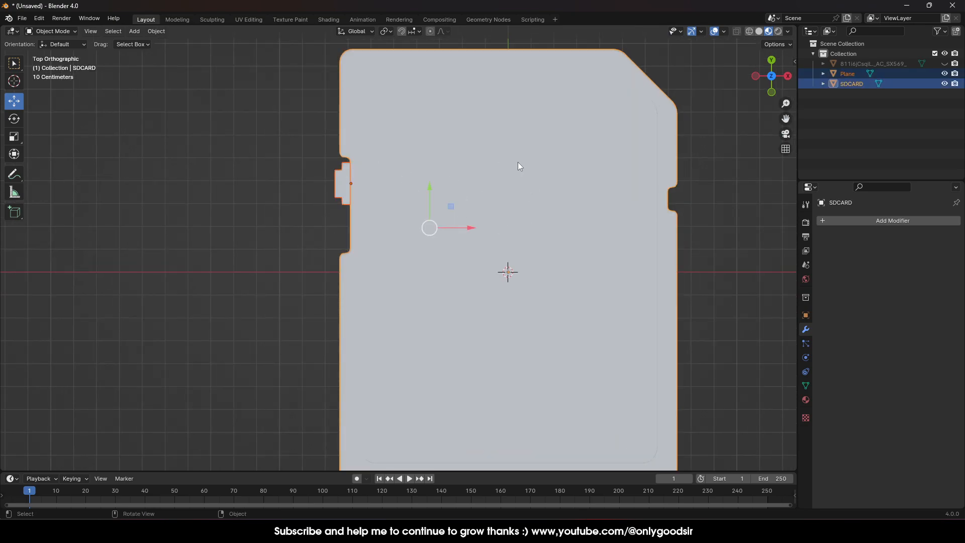
right_click(544, 188)
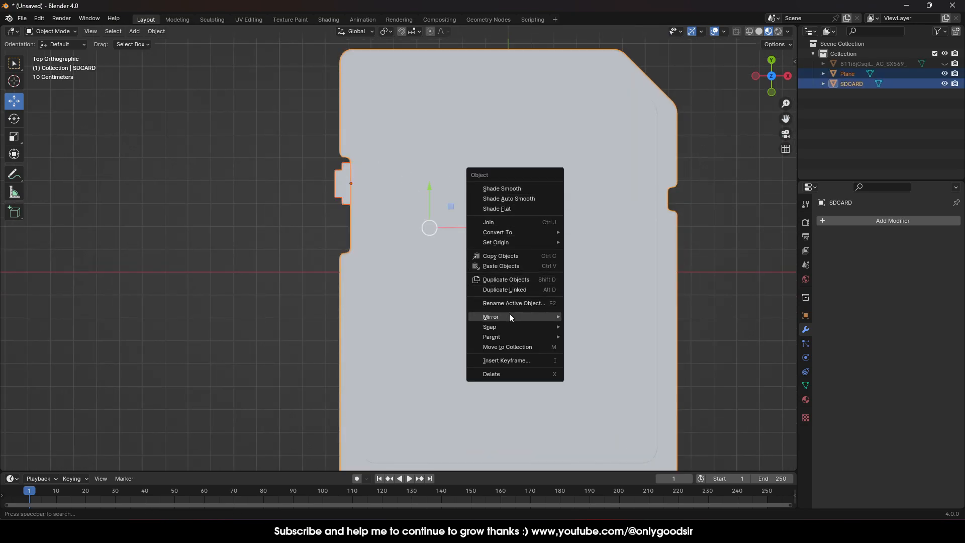
mouse_move(506, 337)
click(590, 144)
click(403, 279)
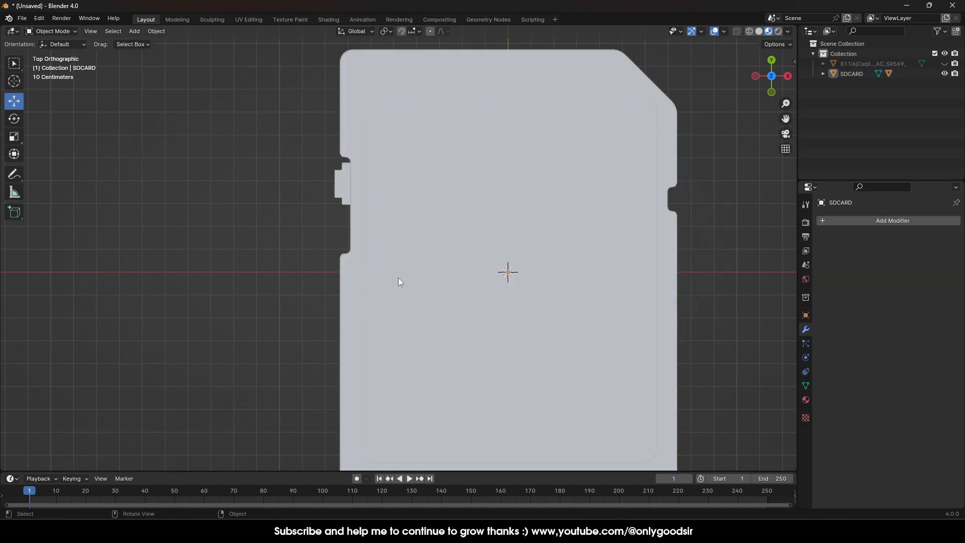
Test the parenting by trial-moving the card and the switch, discarding both moves
middle_drag(390, 306, 454, 241)
key(g)
click(465, 228)
key(ctrl+z)
click(304, 200)
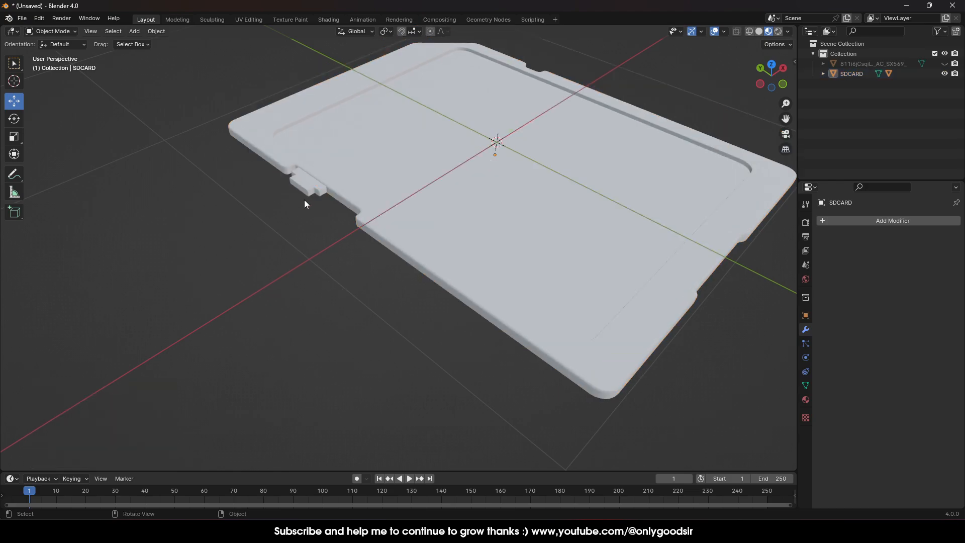
key(g)
right_click(287, 198)
click(478, 182)
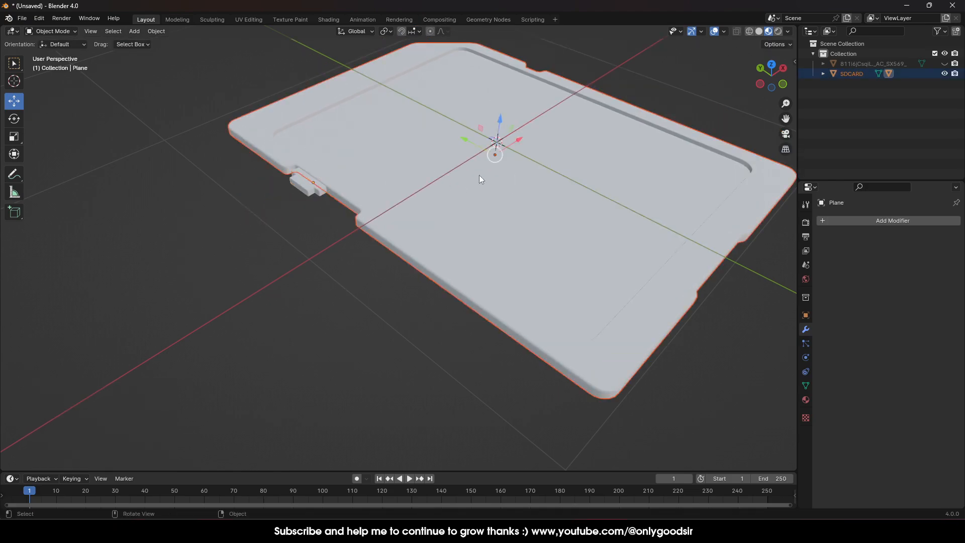
click(331, 316)
Raise the SDCARD object with its switch about 0.16 m along the Z axis
scroll(418, 292, down, 4)
middle_drag(493, 274, 469, 260)
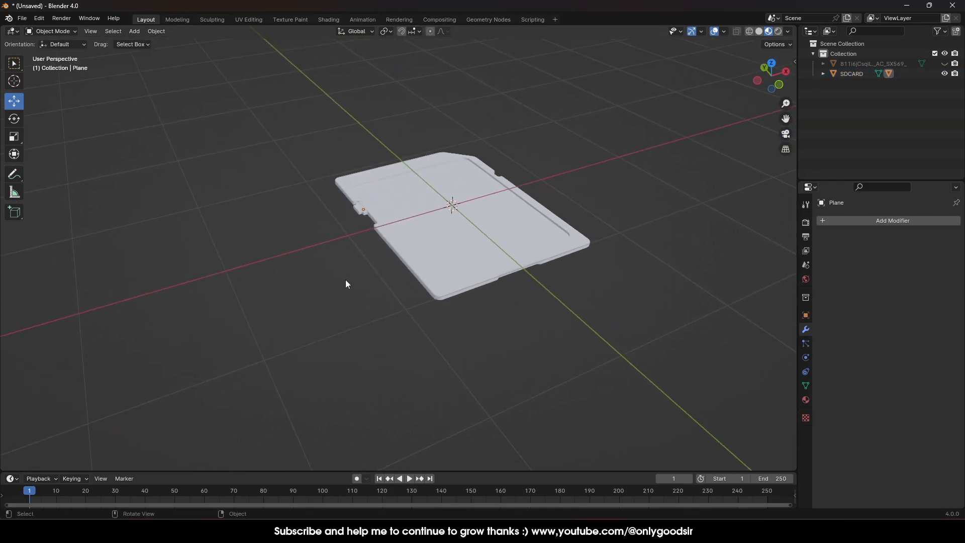
click(449, 258)
key(g)
key(z)
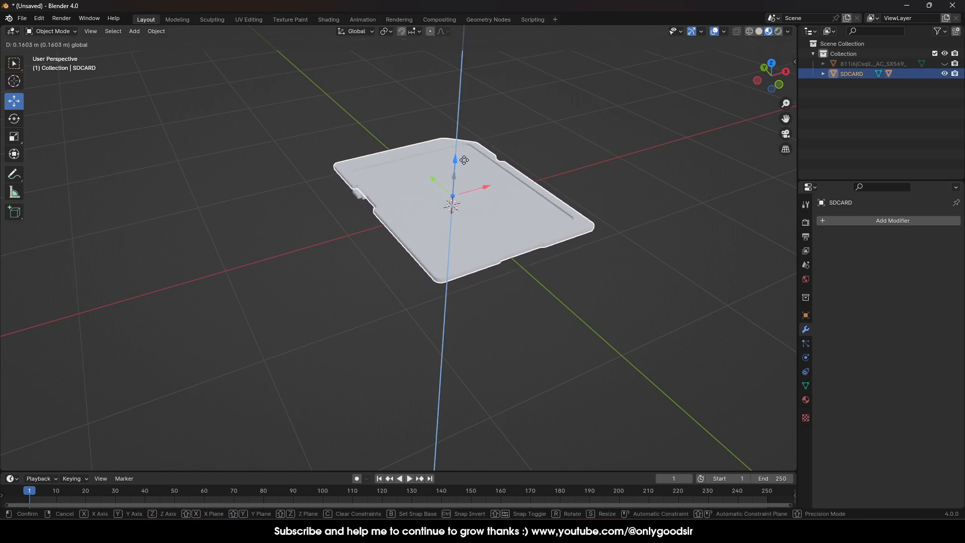
click(336, 231)
click(335, 232)
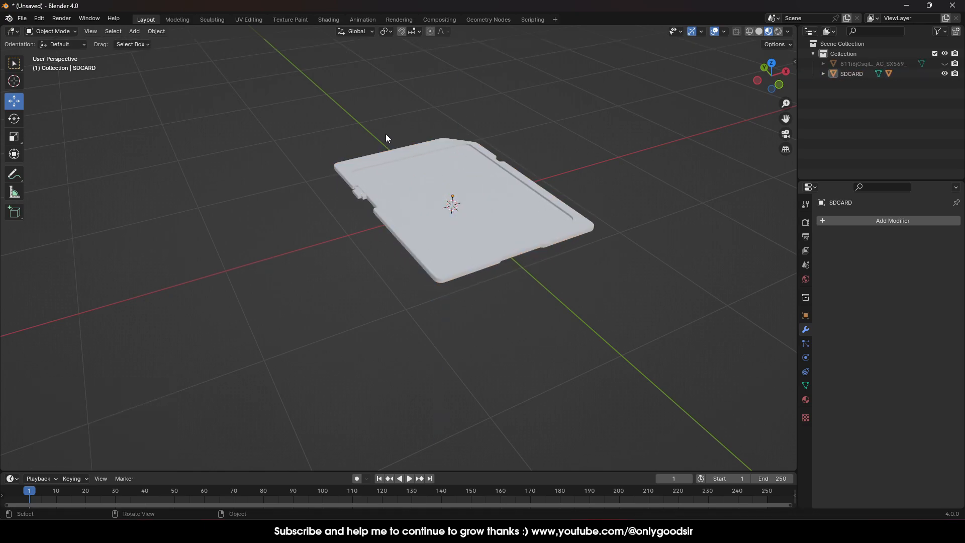
Unhide the SD card reference image and delete it from the scene
scroll(357, 278, up, 5)
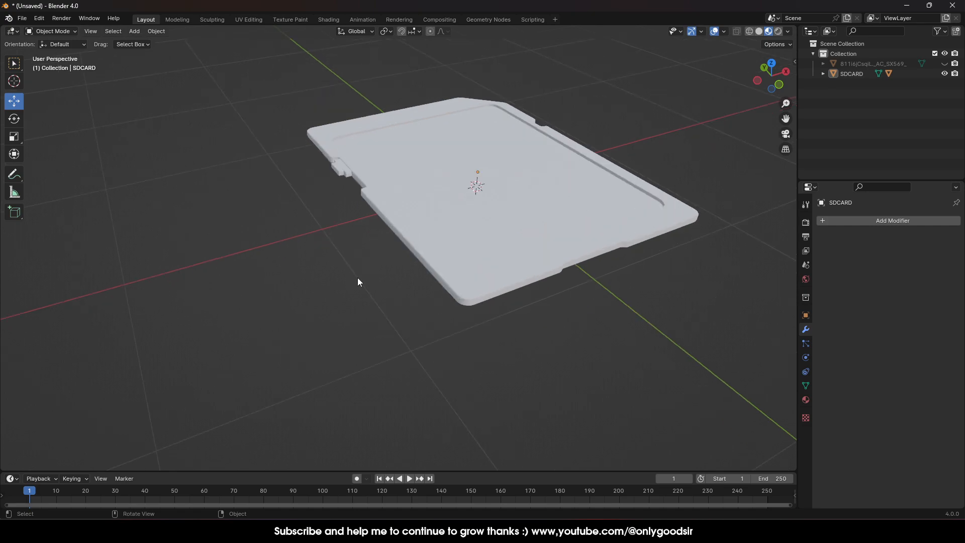
middle_drag(586, 198, 503, 248)
scroll(571, 260, down, 5)
scroll(482, 256, up, 2)
shift+middle_drag(564, 236, 523, 255)
click(855, 64)
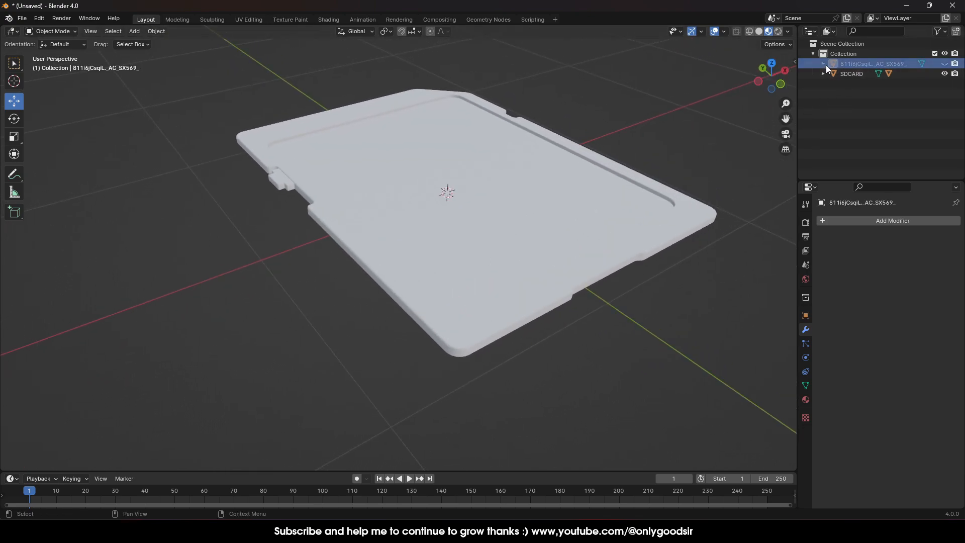
click(946, 64)
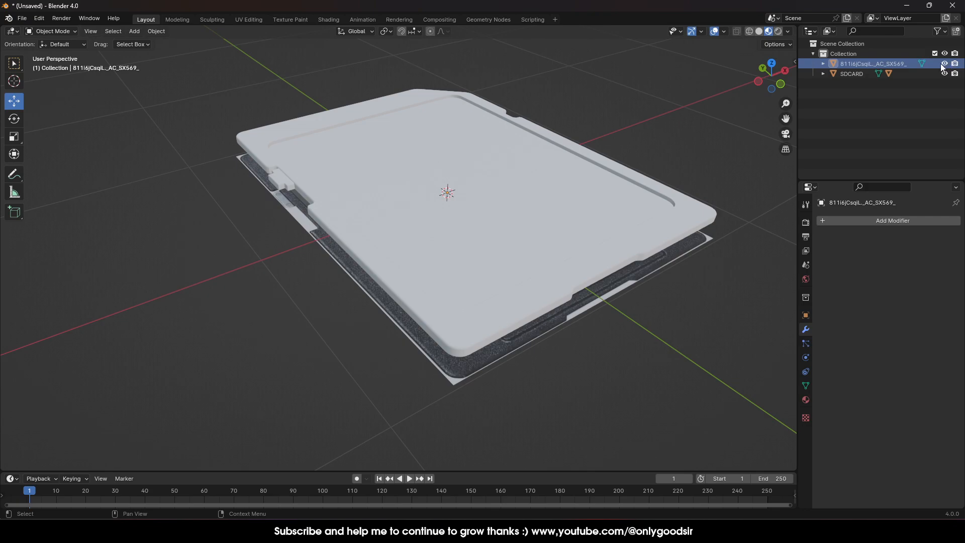
click(876, 62)
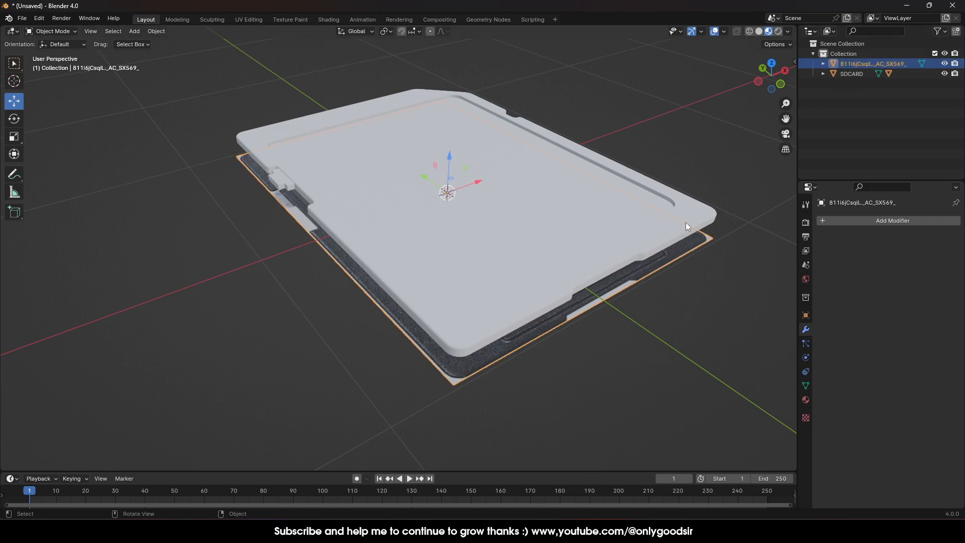
key(x)
click(493, 255)
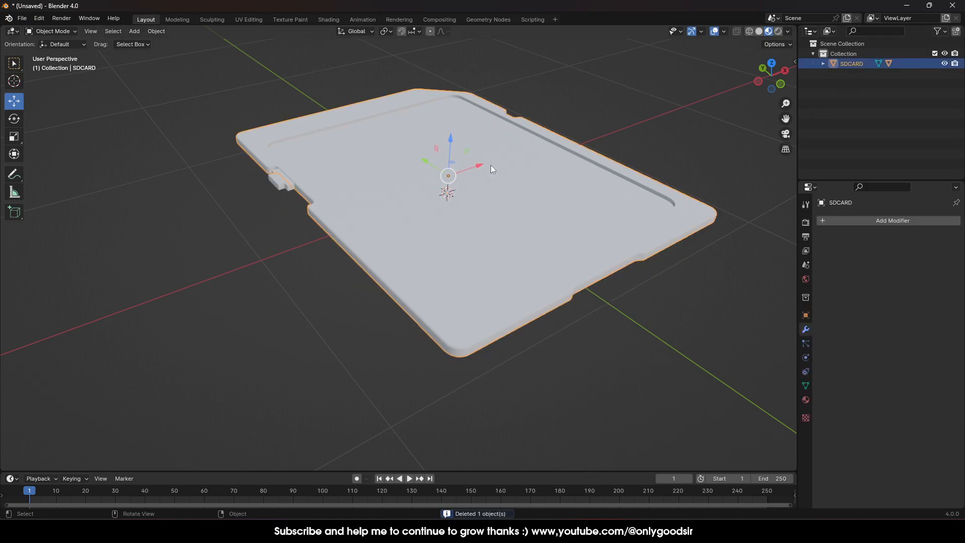
Give the SDCARD object a new material with a near-black base color
click(806, 400)
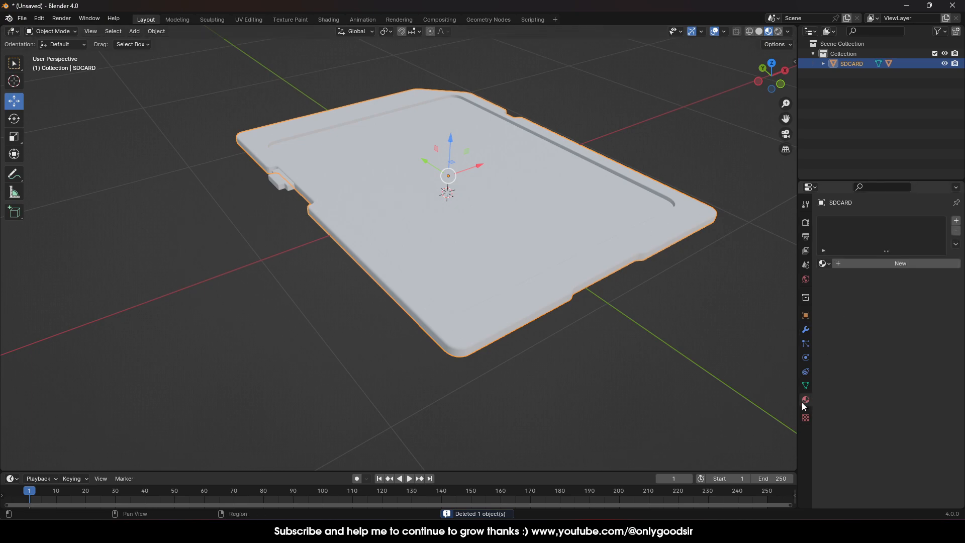
click(872, 263)
click(897, 346)
click(917, 346)
click(938, 265)
middle_drag(554, 379, 565, 306)
click(665, 197)
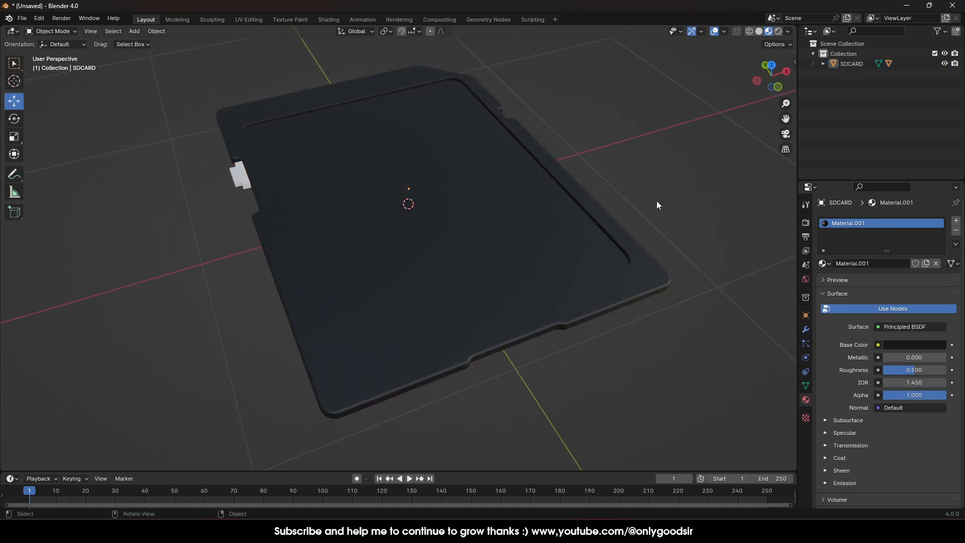
Set the card material's roughness to 0.311, checking the reflections from several angles
middle_drag(485, 324, 628, 329)
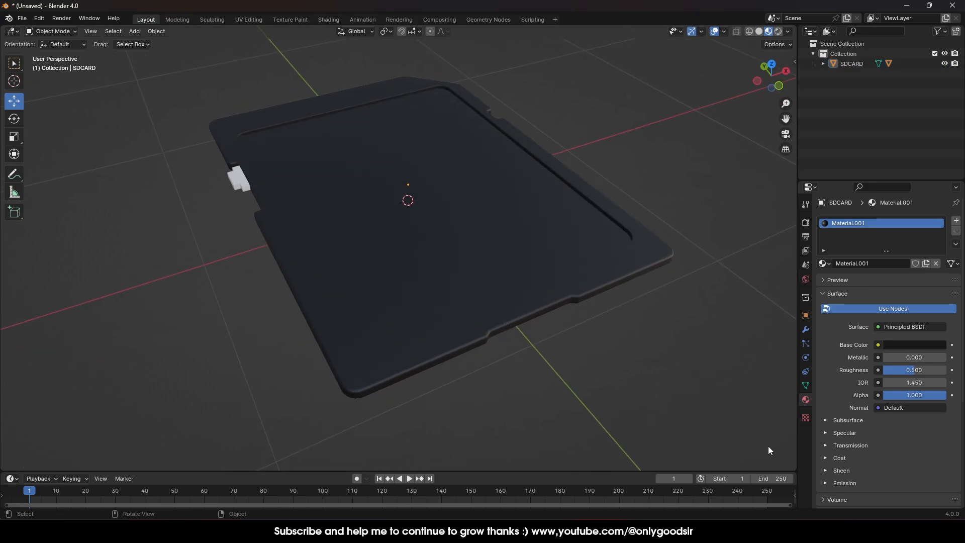
mouse_move(920, 372)
mouse_down()
mouse_move(889, 372)
mouse_move(905, 370)
mouse_up()
middle_drag(553, 331, 566, 304)
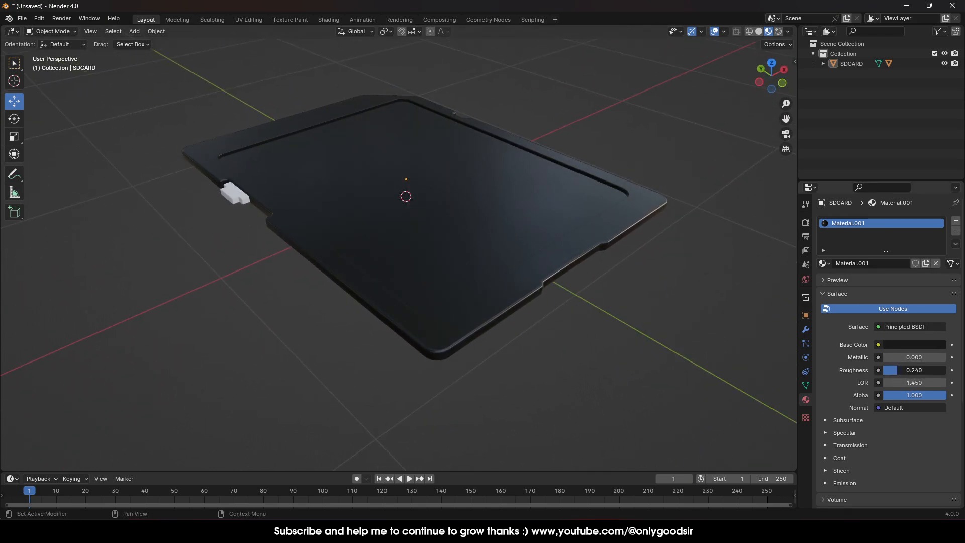
middle_drag(670, 339, 561, 276)
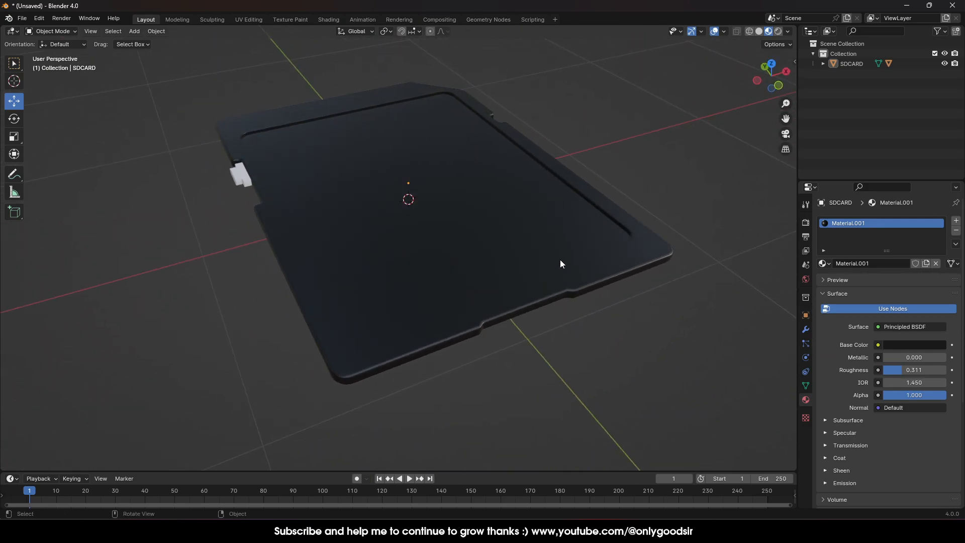
Switch to the Shading workspace and add a Bump node connected to the Principled BSDF's Normal input
click(328, 20)
scroll(471, 231, up, 3)
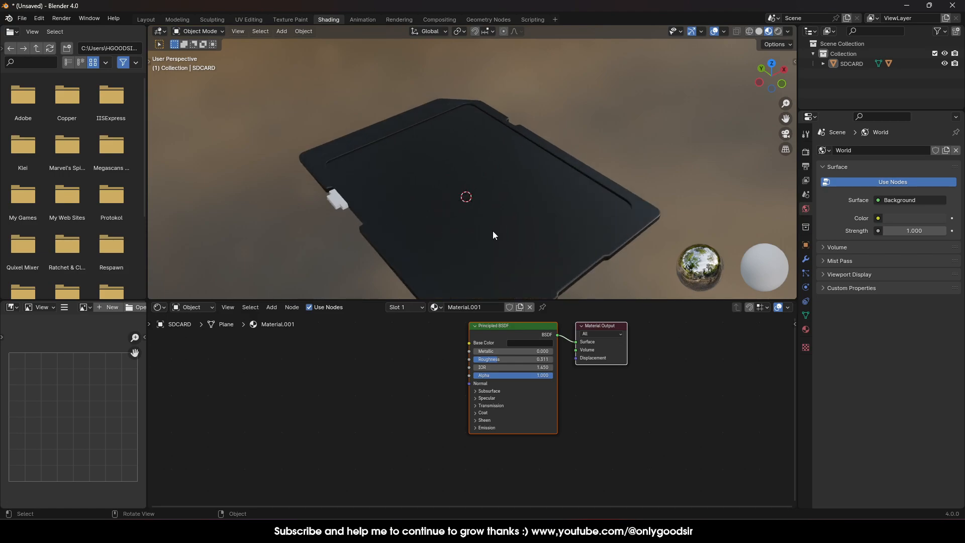
middle_drag(495, 252, 530, 197)
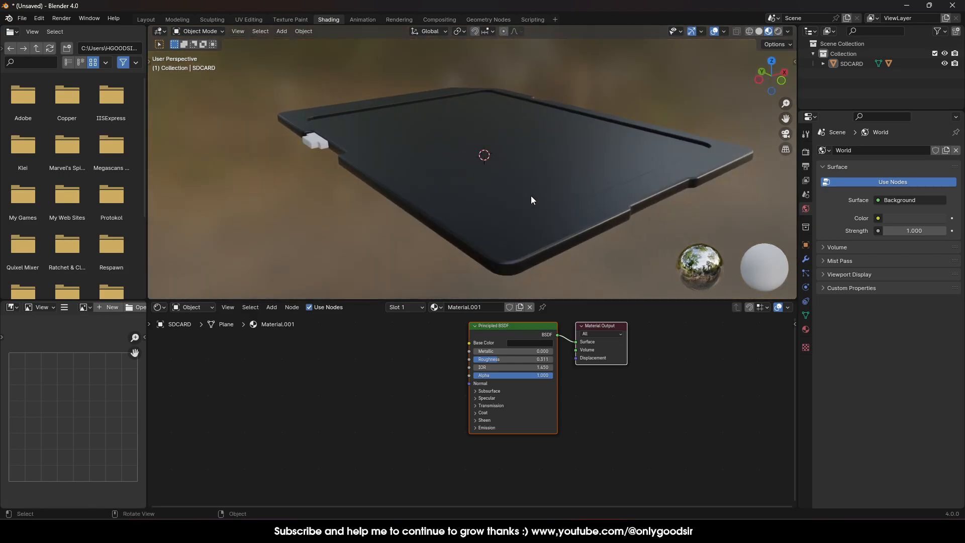
drag(469, 384, 440, 384)
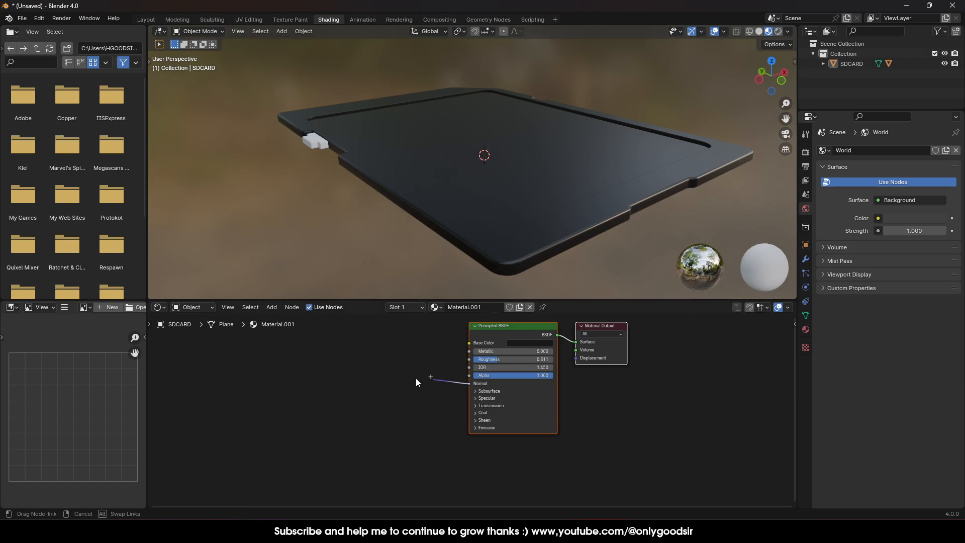
drag(404, 418, 405, 418)
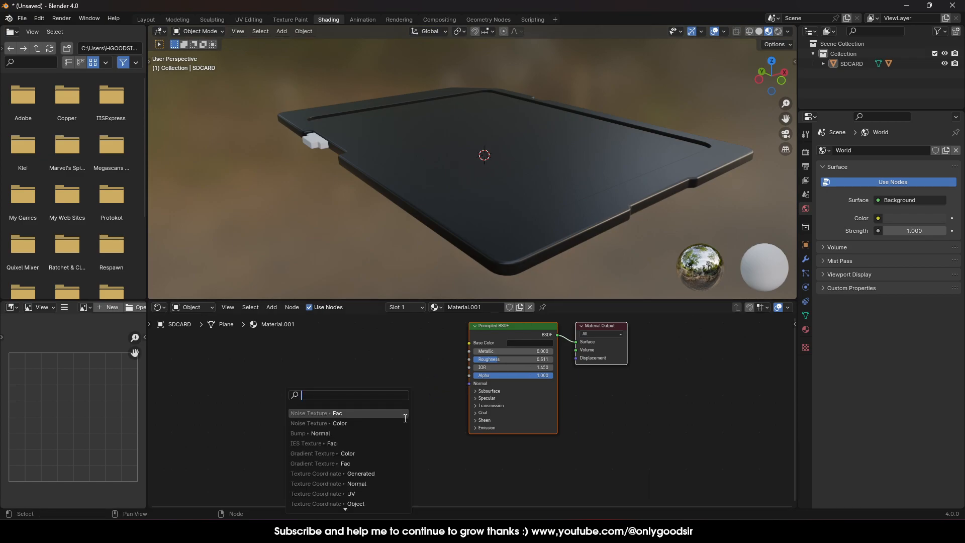
text(buu)
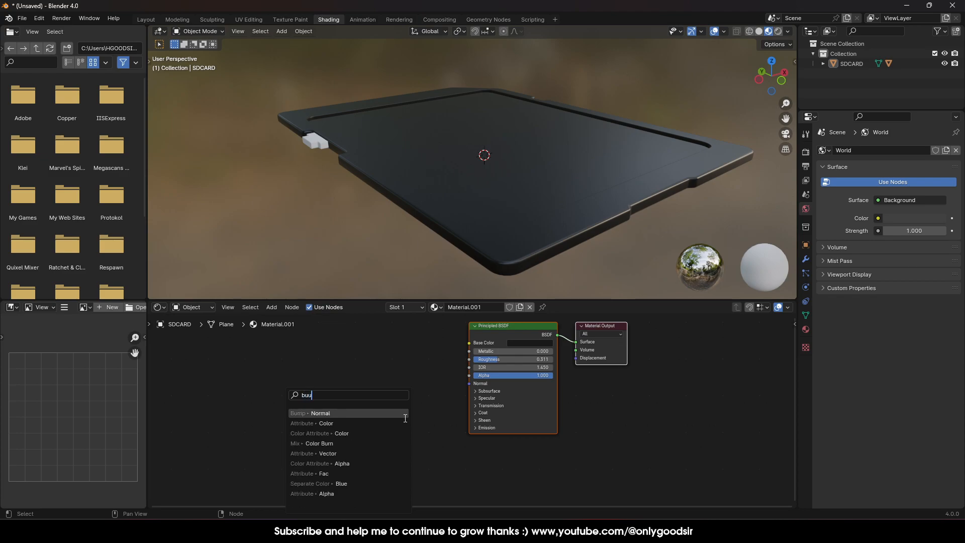
key(Return)
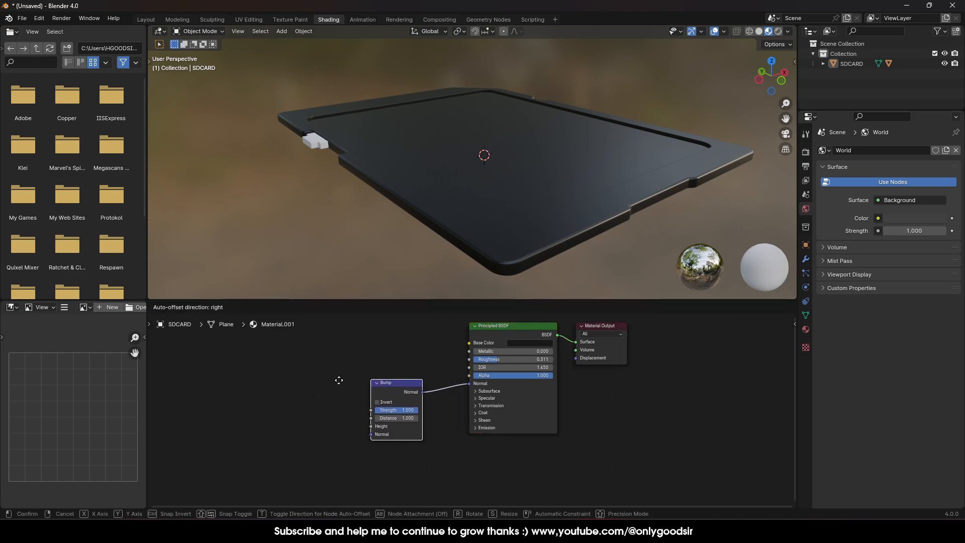
click(387, 418)
Add a Noise Texture node with its Fac output connected to the Bump node's Height input
drag(373, 427, 321, 379)
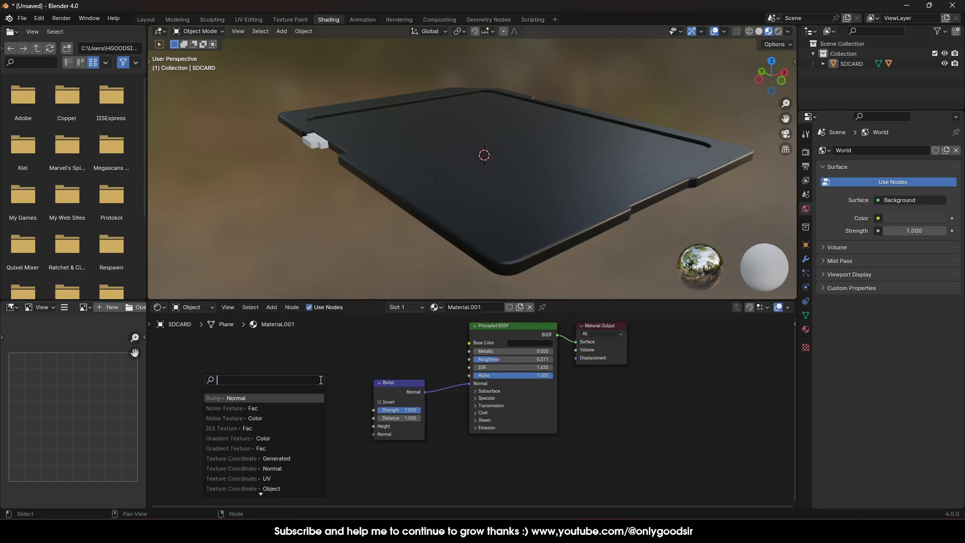
text(noise)
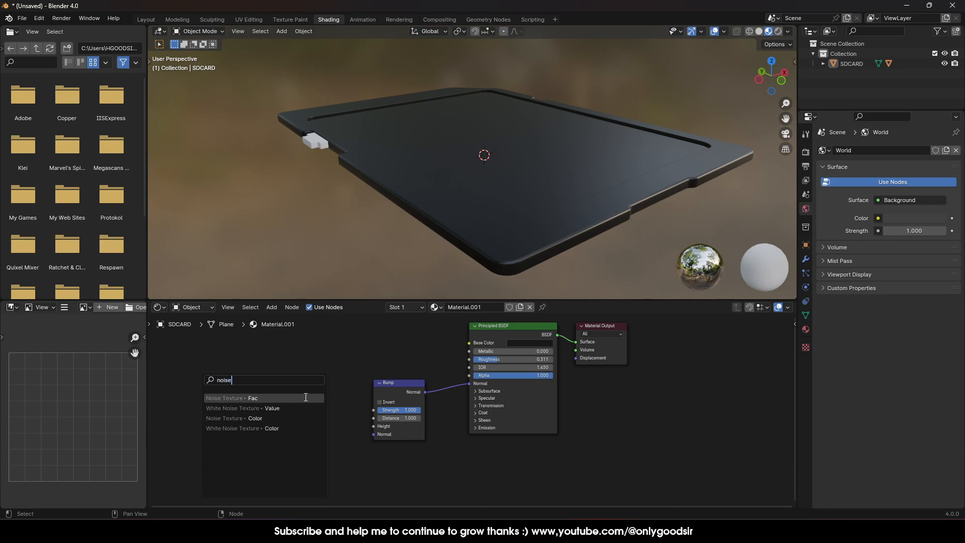
click(309, 398)
click(309, 398)
middle_drag(430, 101, 399, 170)
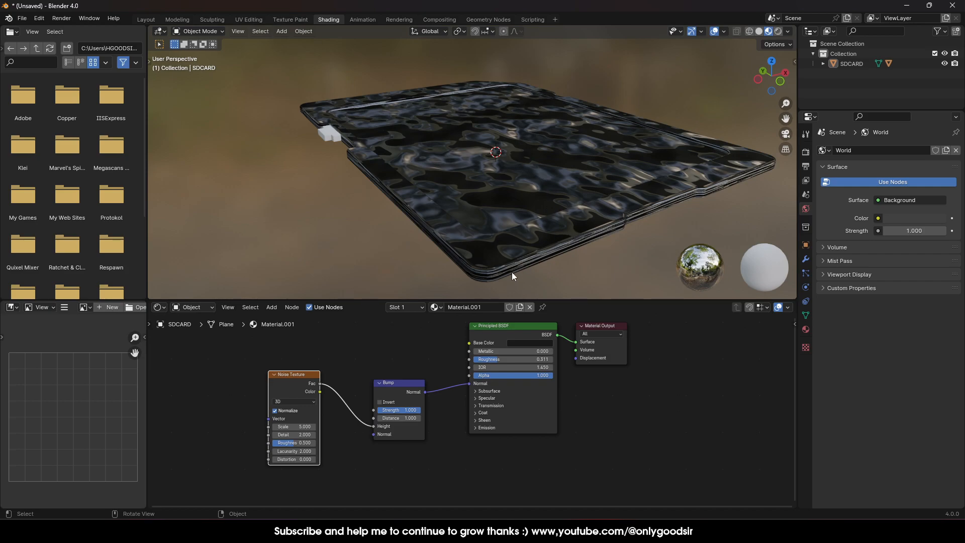
Set the Noise Texture's scale to 29.700, detail to 14.500 and roughness to 1.000, and inspect the card's surface grain up close
drag(300, 427, 422, 427)
drag(301, 434, 380, 435)
drag(301, 444, 324, 443)
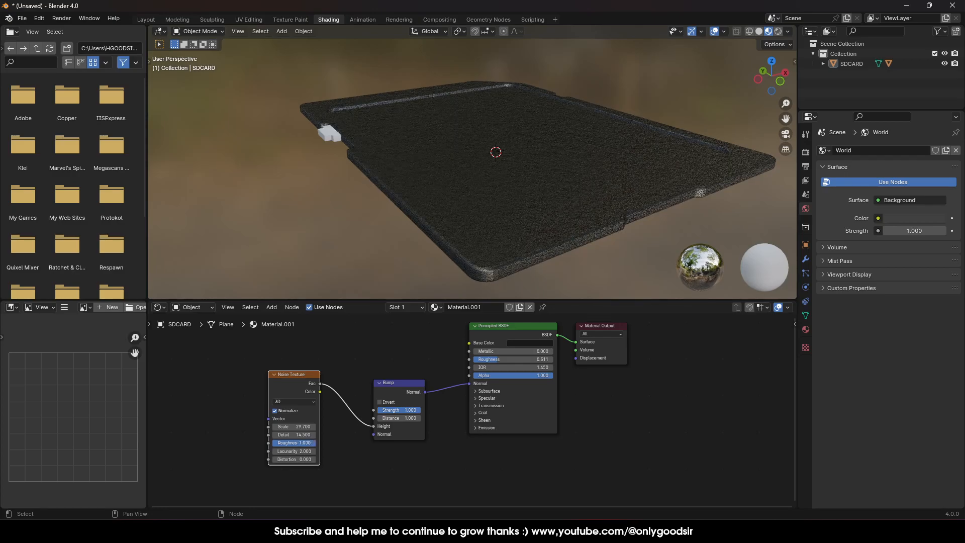
scroll(506, 229, up, 2)
scroll(506, 225, up, 3)
middle_drag(493, 210, 502, 144)
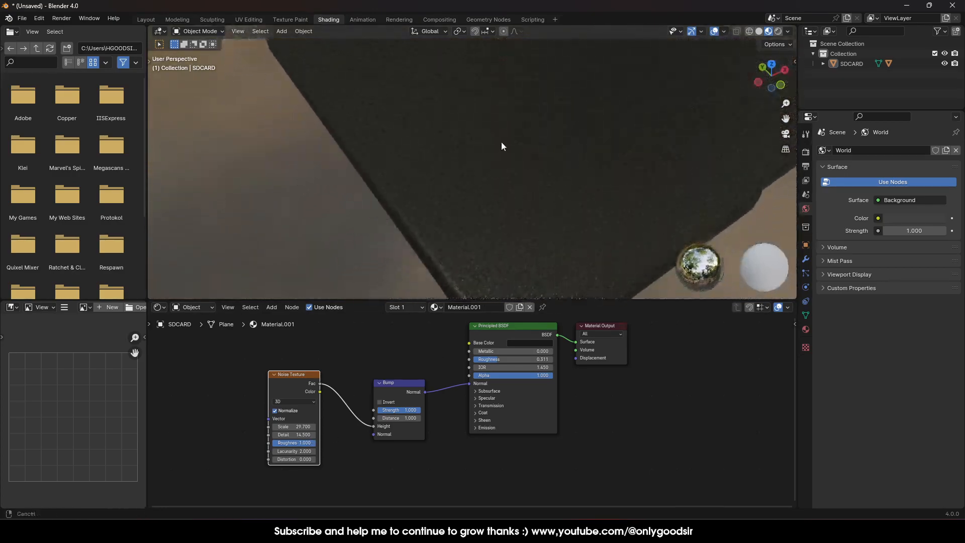
scroll(498, 176, up, 3)
middle_drag(496, 185, 520, 174)
middle_drag(497, 124, 439, 150)
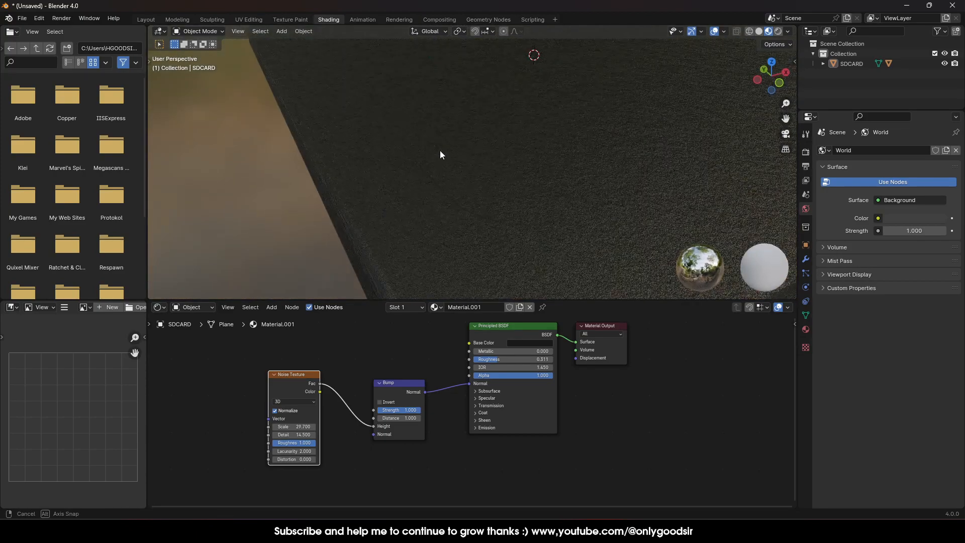
Set the Bump node's strength to 0.067 and check the card's surface from several angles
scroll(495, 207, down, 4)
scroll(511, 205, up, 1)
shift+middle_drag(512, 204, 526, 195)
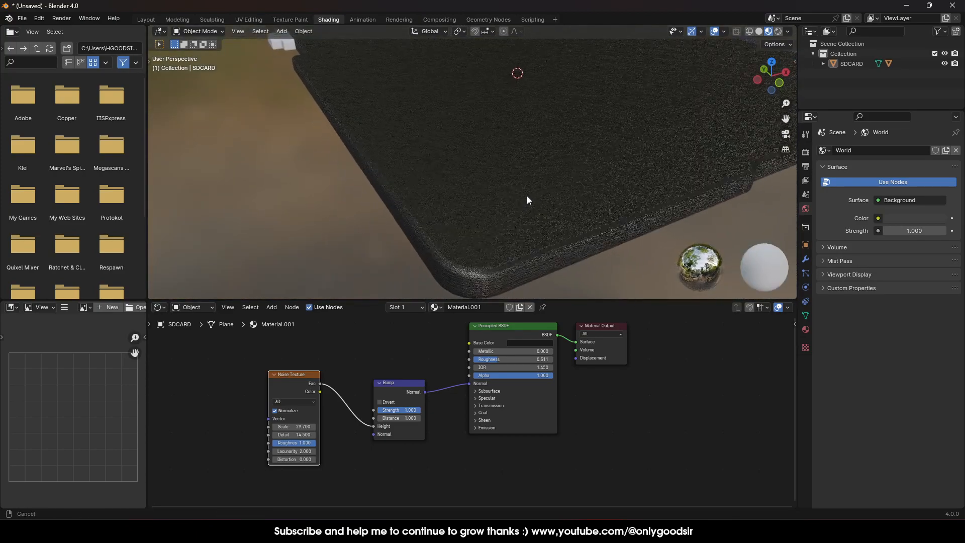
drag(411, 414, 386, 410)
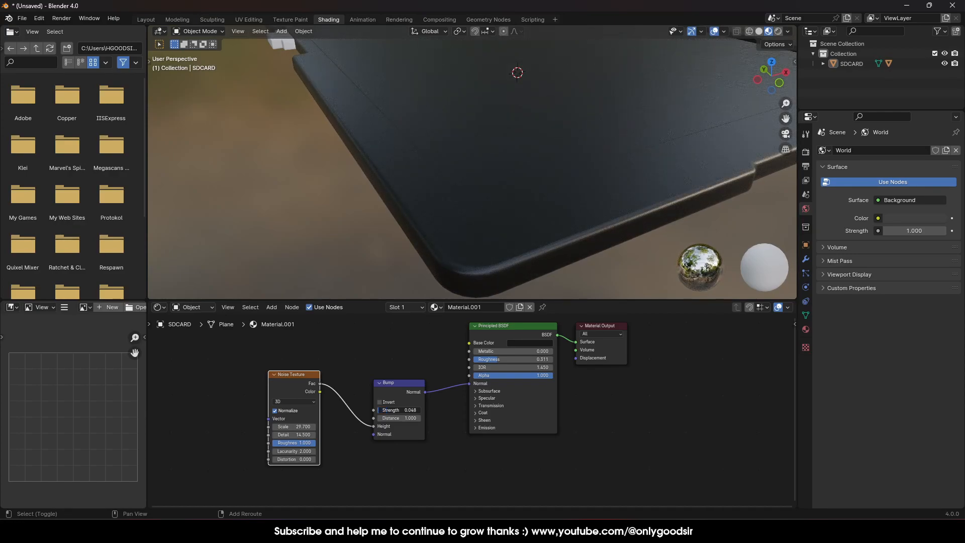
middle_drag(754, 164, 647, 150)
middle_drag(599, 170, 494, 253)
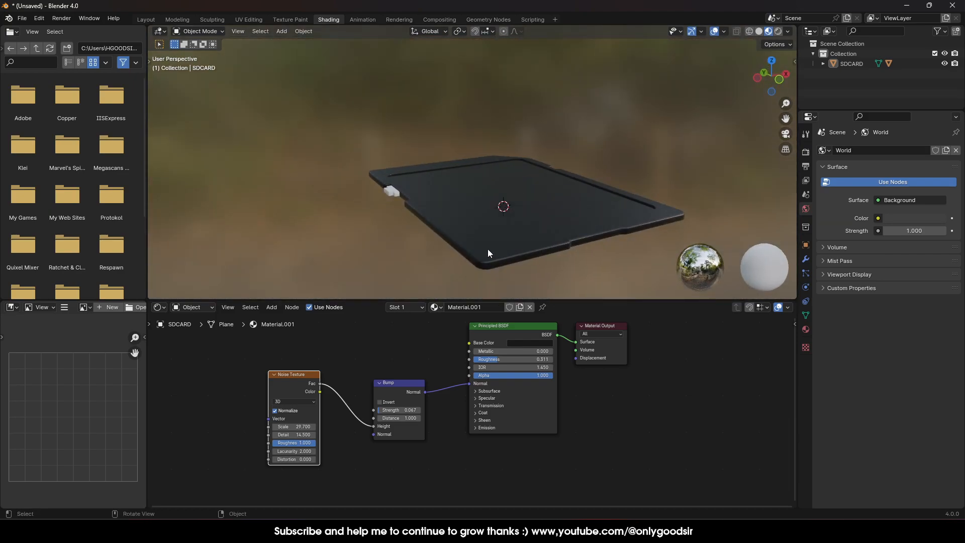
Select the SD card body and switch to the UV Editing workspace
click(520, 241)
middle_drag(526, 203, 516, 141)
scroll(538, 247, up, 3)
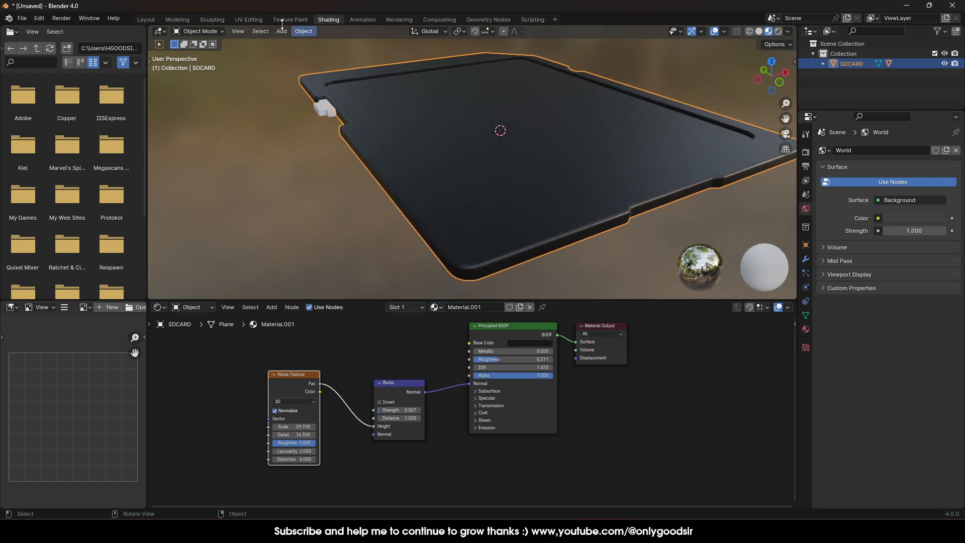
click(153, 19)
click(252, 19)
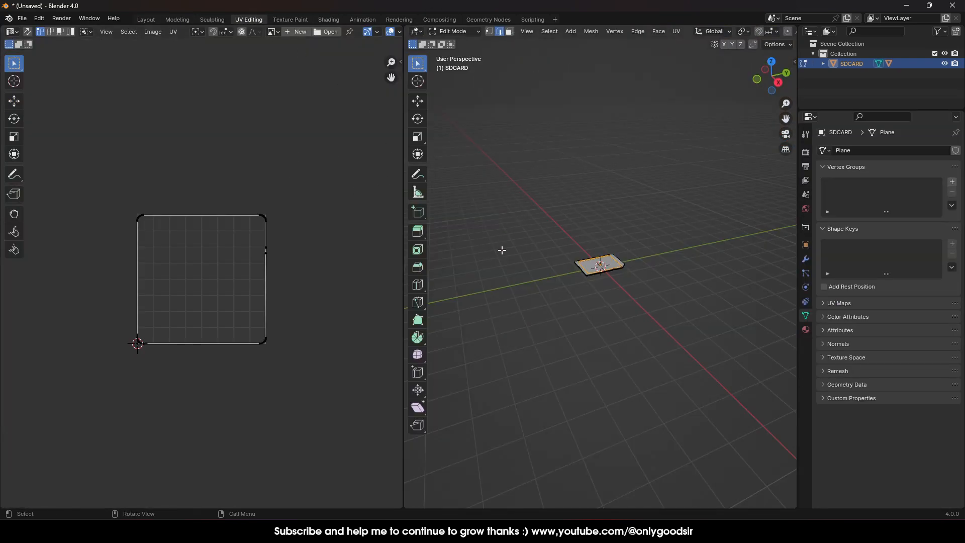
Unwrap all of the card's faces with Smart UV Project using the default settings, and return to Object Mode
scroll(622, 313, up, 6)
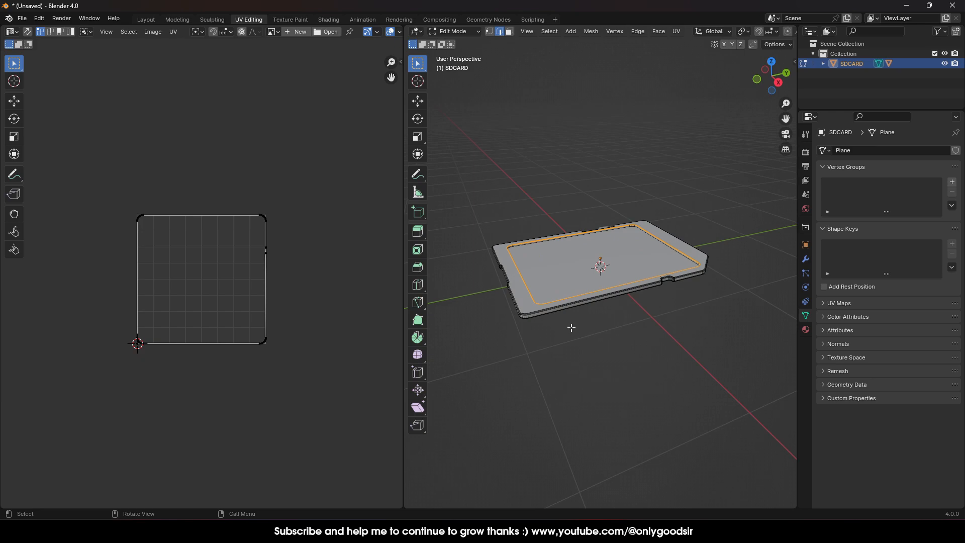
key(Tab)
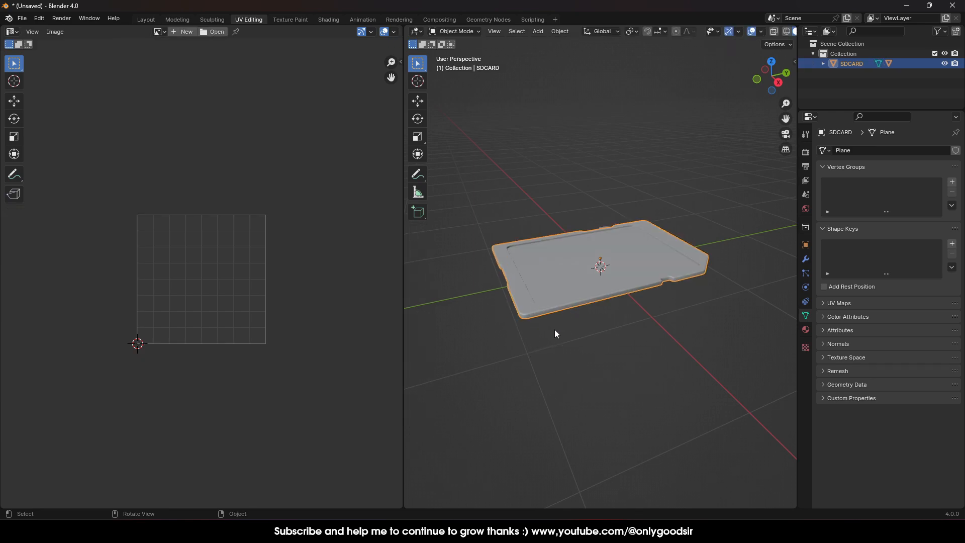
key(Tab)
key(a)
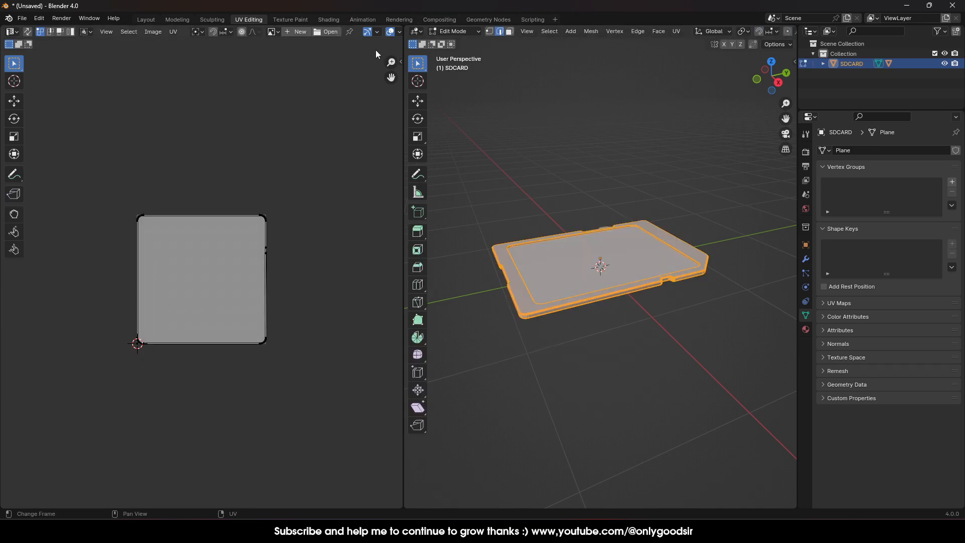
click(676, 31)
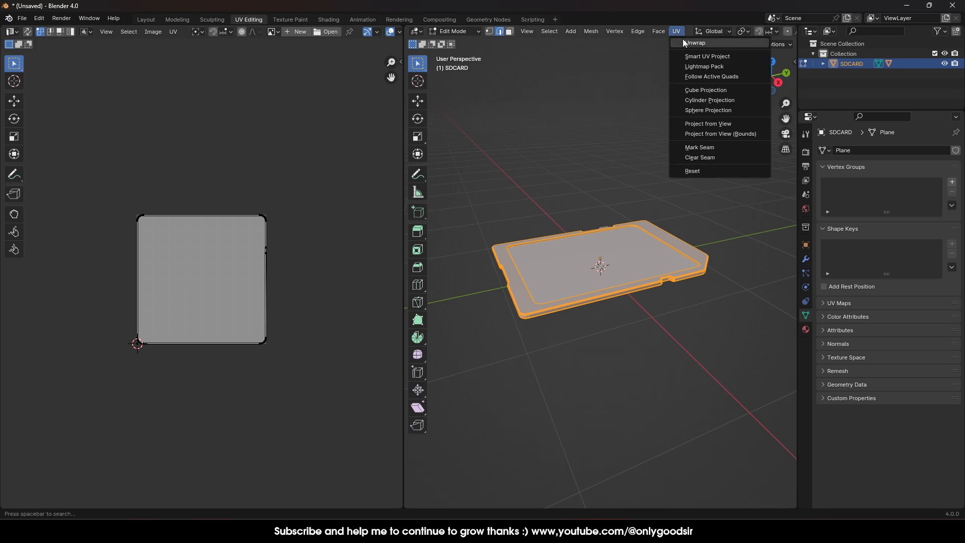
click(714, 58)
click(722, 149)
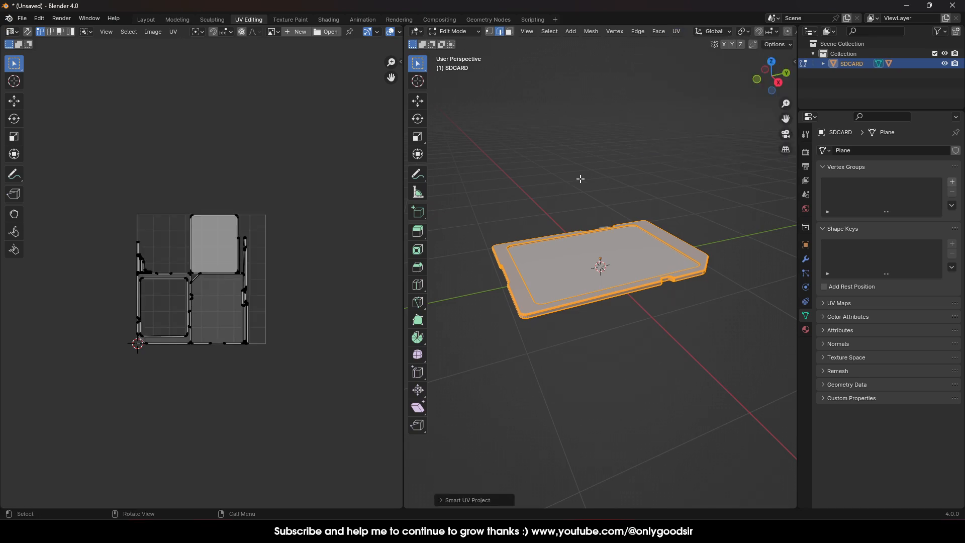
key(Tab)
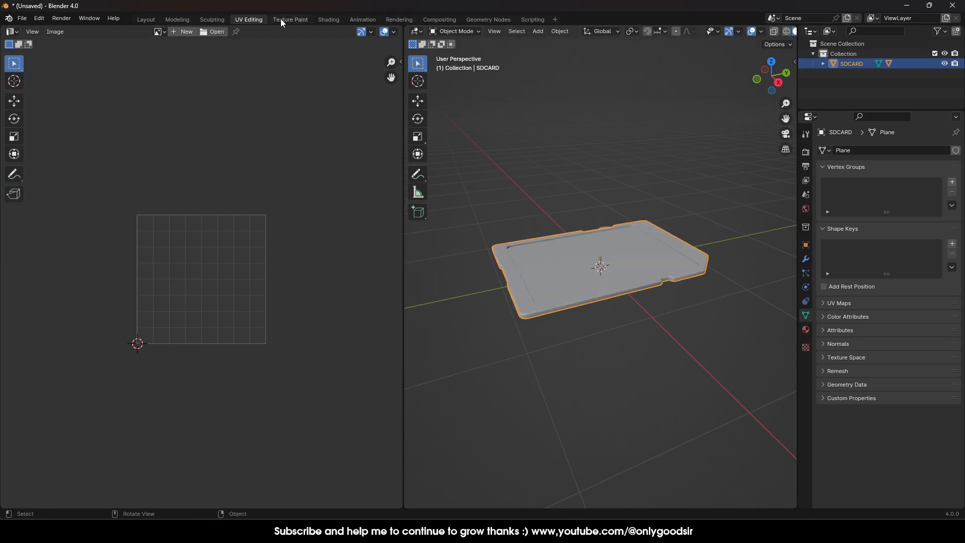
Return to the Layout workspace, check the card's edges, and rename its material to PLASTIC_1
click(151, 21)
click(489, 413)
middle_drag(489, 413, 470, 277)
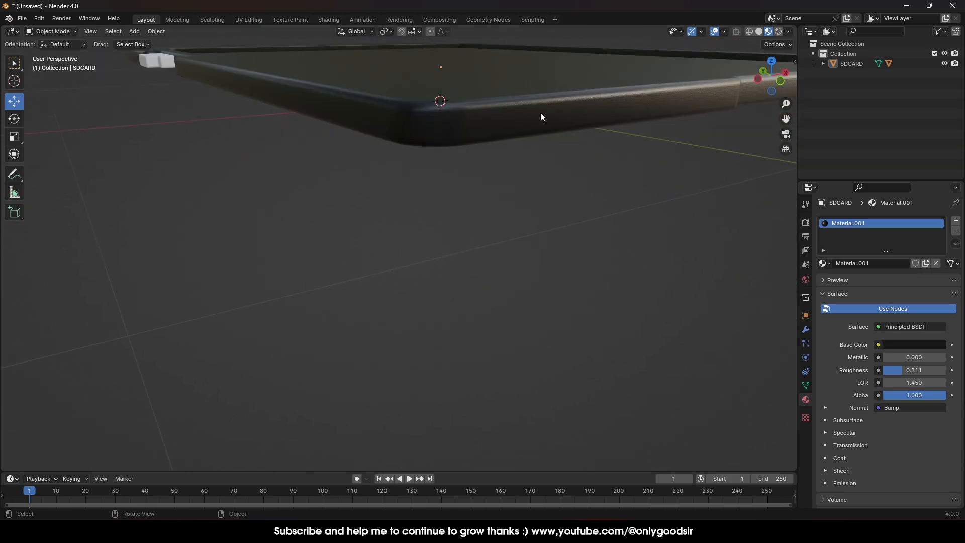
middle_drag(518, 99, 522, 125)
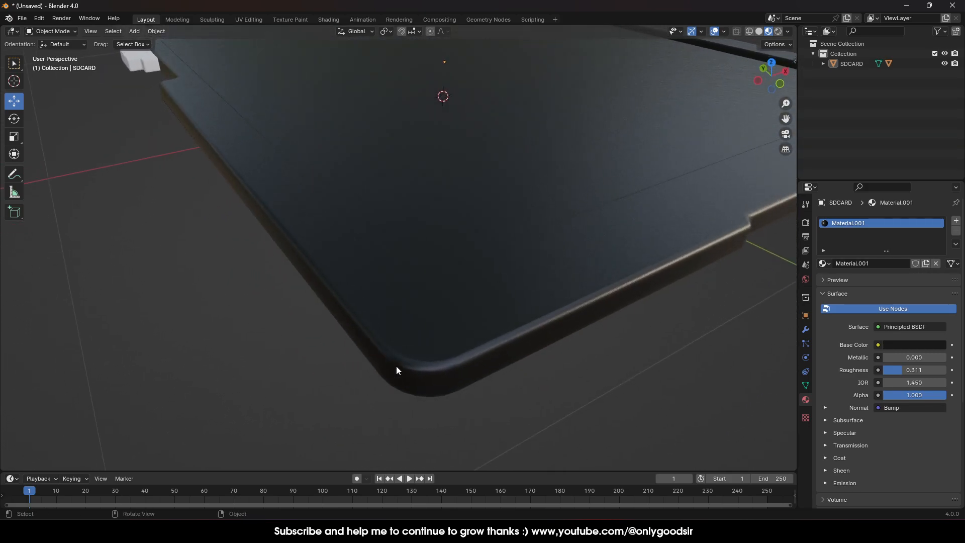
middle_drag(427, 348, 571, 276)
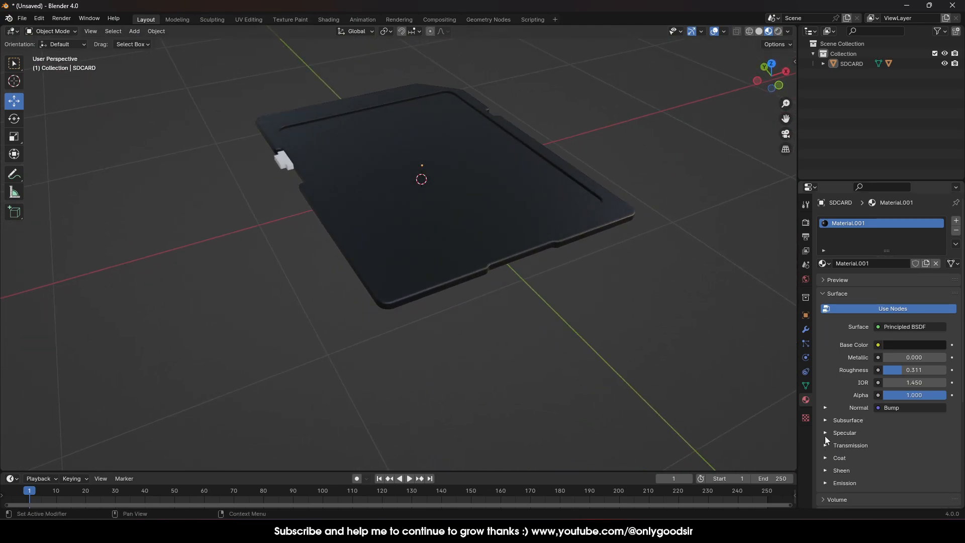
scroll(479, 211, up, 2)
scroll(527, 153, up, 2)
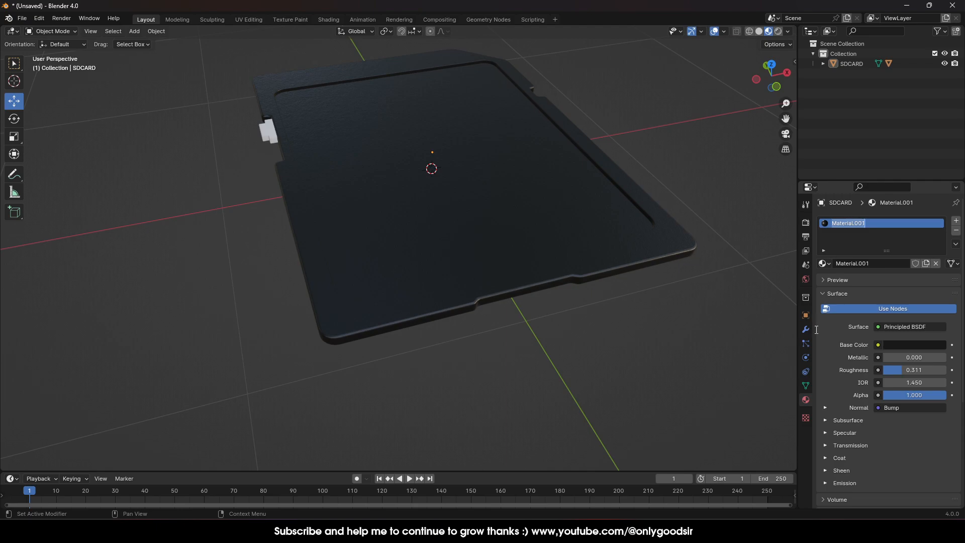
text(PLA)
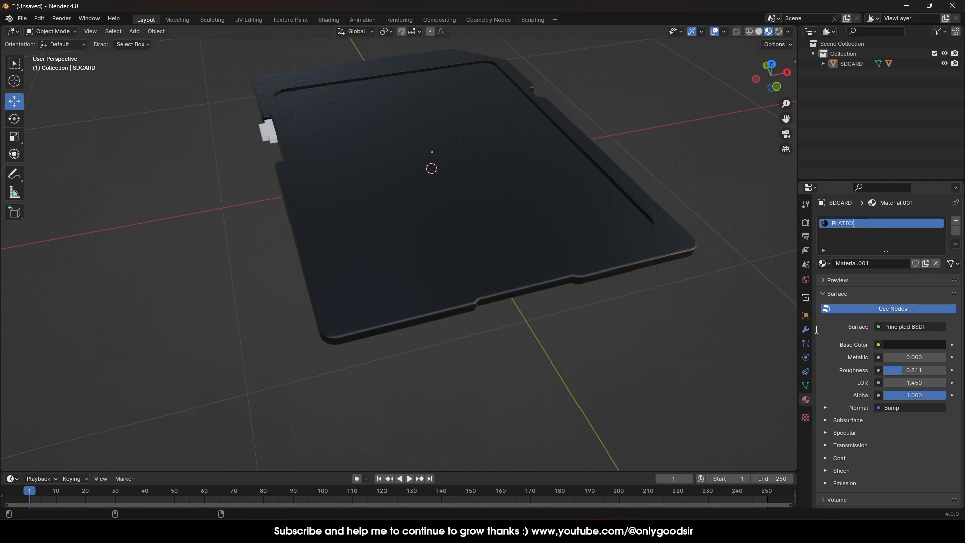
text(STIC_1)
key(Return)
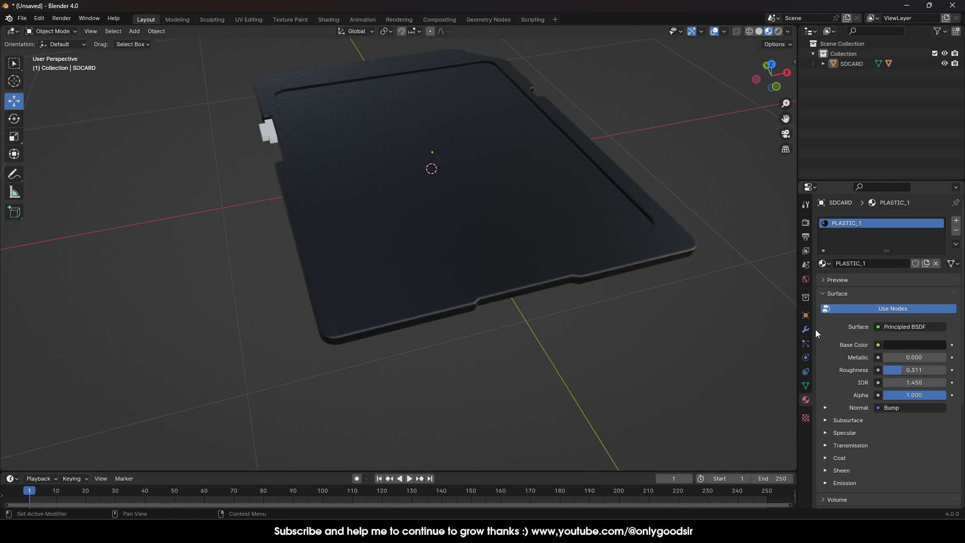
Add a second material slot to the card with a new material named LABLE
click(401, 188)
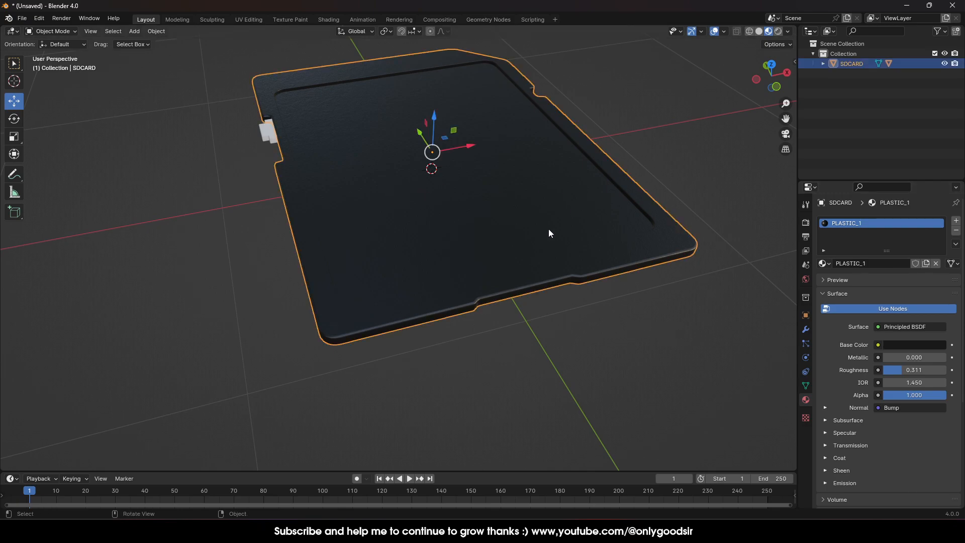
click(957, 221)
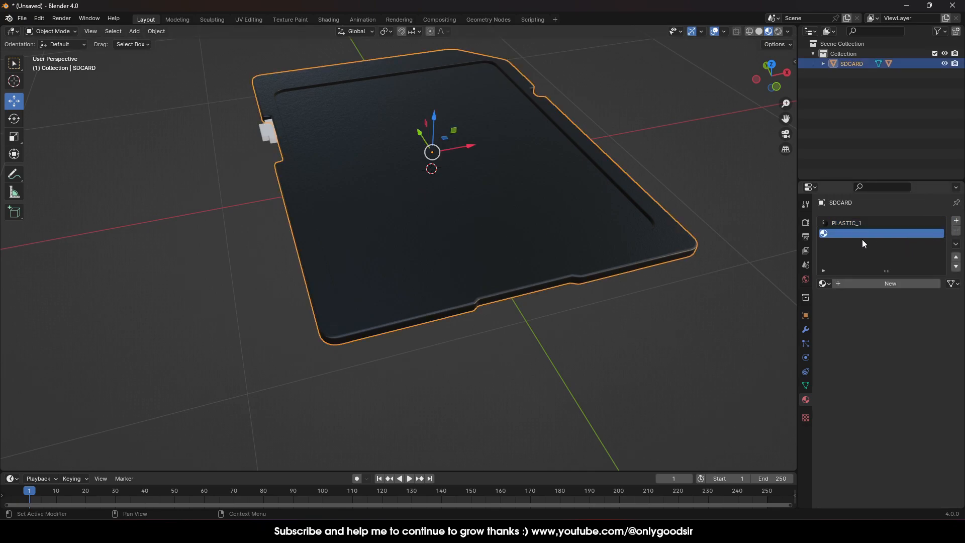
click(857, 283)
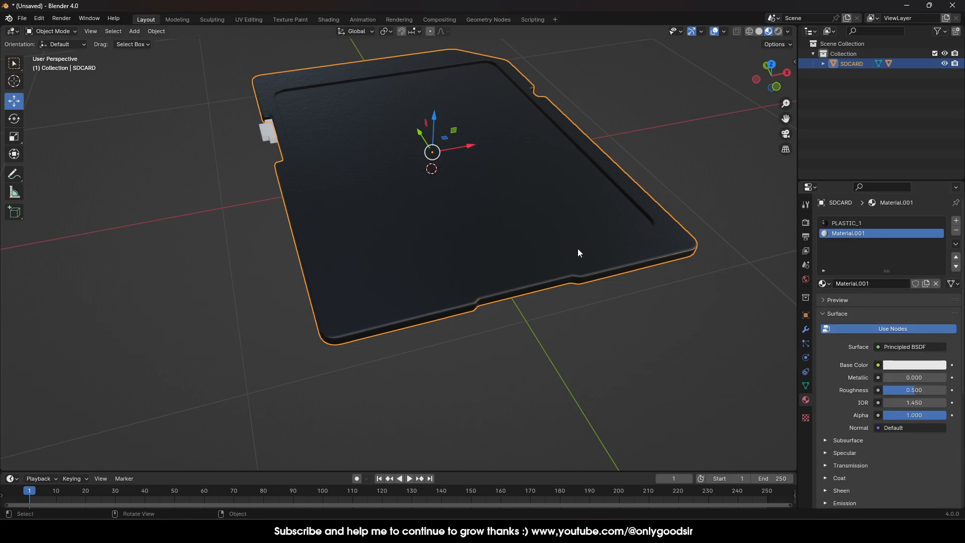
text(LABLE)
key(Return)
Assign the LABLE material to only the large recessed label face on the card's top, and return to Object Mode
click(50, 31)
click(53, 54)
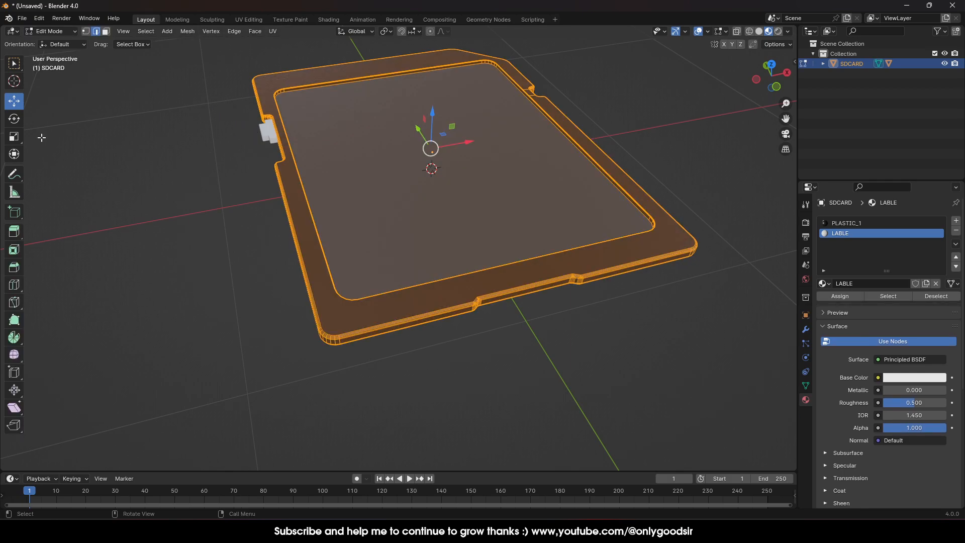
click(106, 31)
click(220, 162)
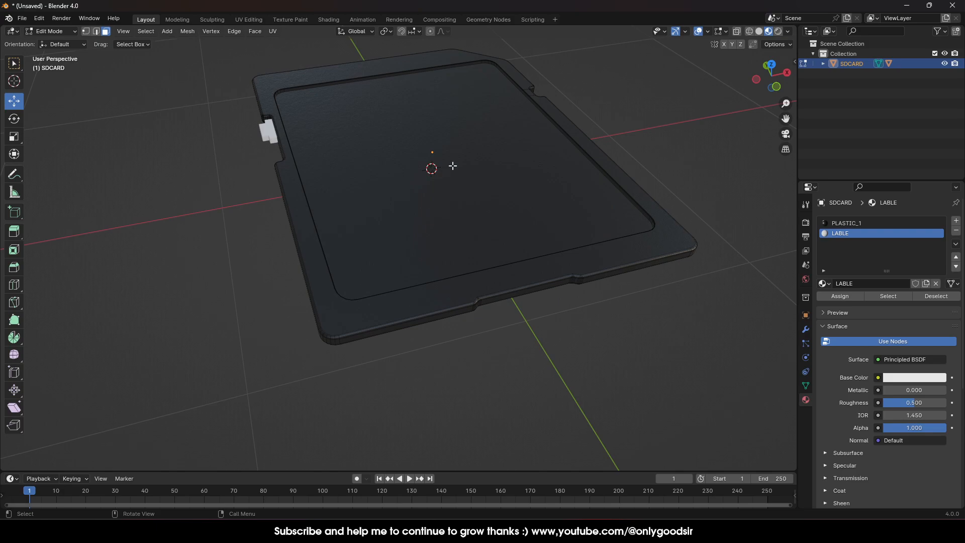
click(454, 166)
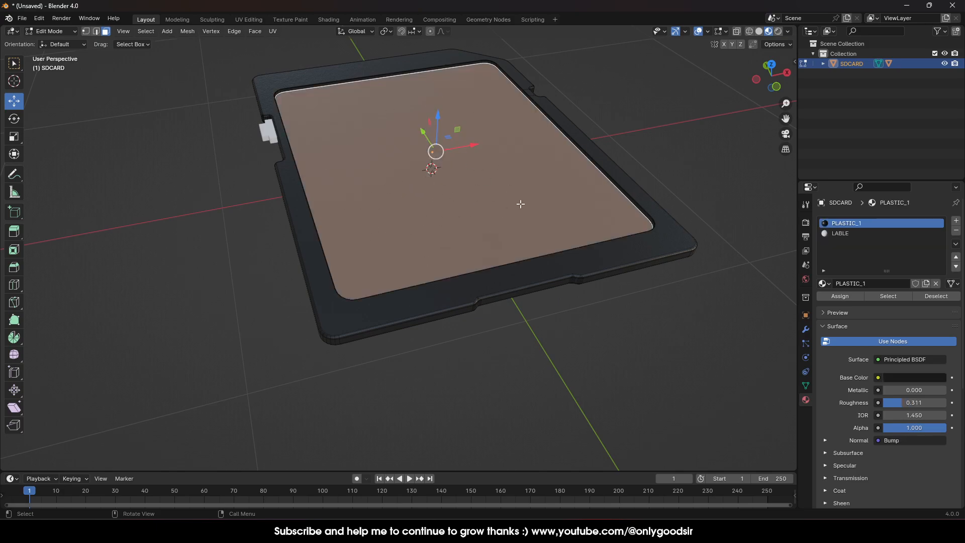
click(854, 234)
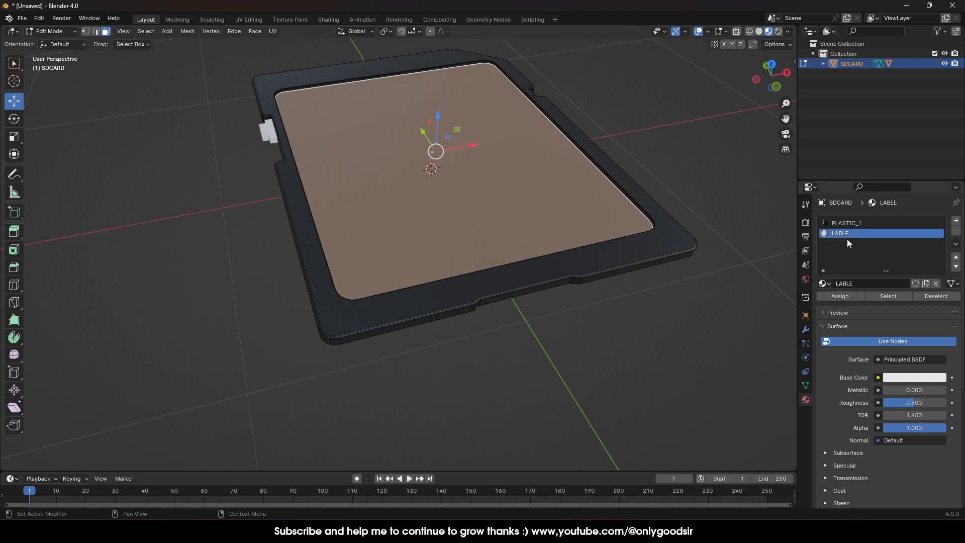
click(847, 297)
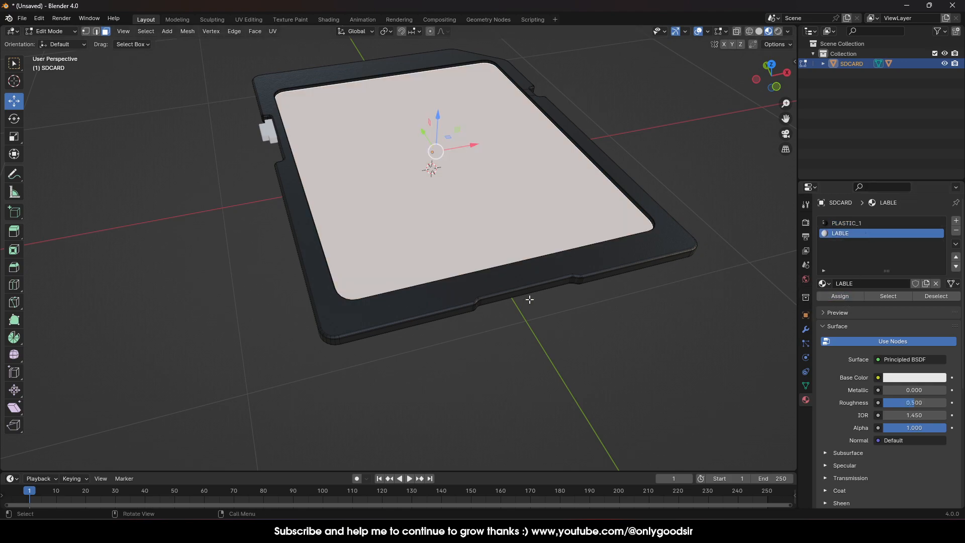
key(Tab)
In the Shading workspace, add an Image Texture node with its Color output connected to the LABLE material's Base Color
middle_drag(584, 306, 520, 118)
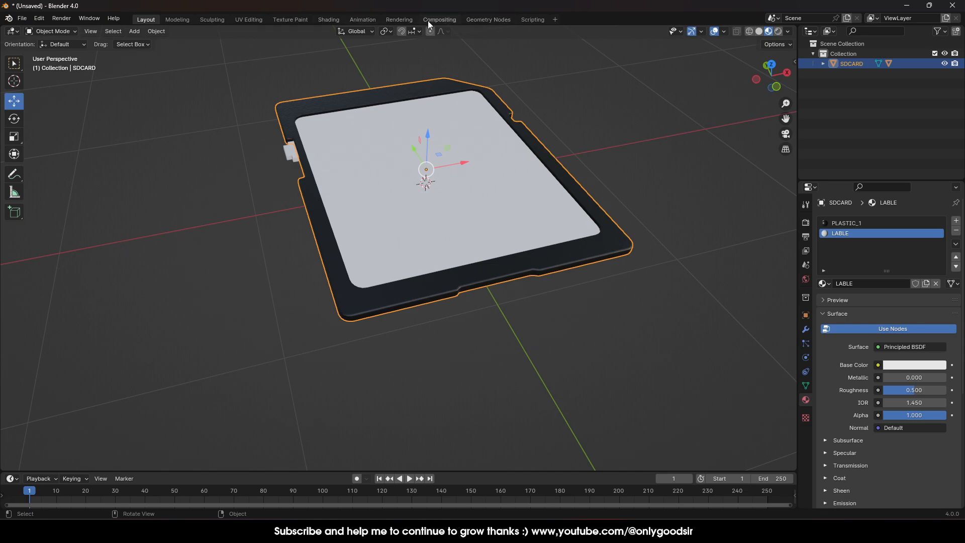
click(329, 20)
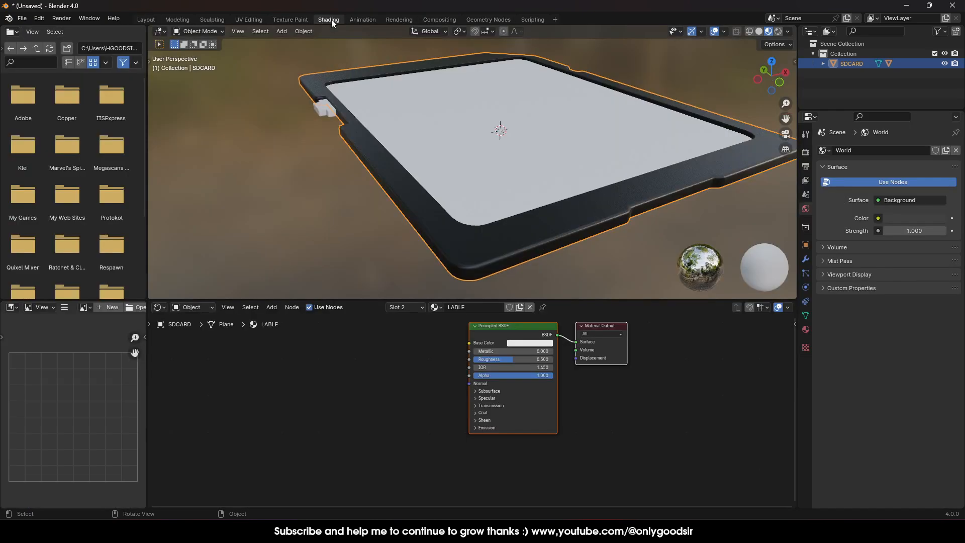
drag(469, 351, 374, 368)
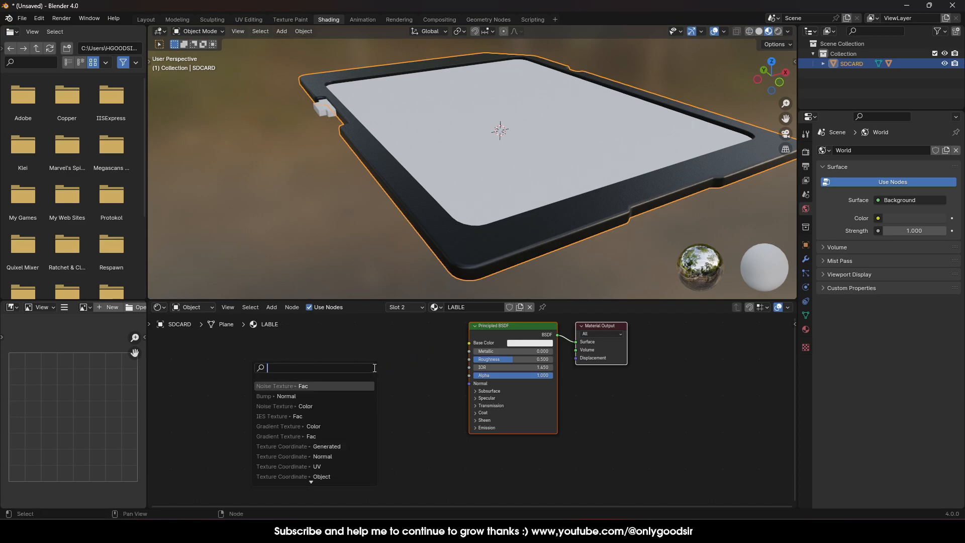
text(imah)
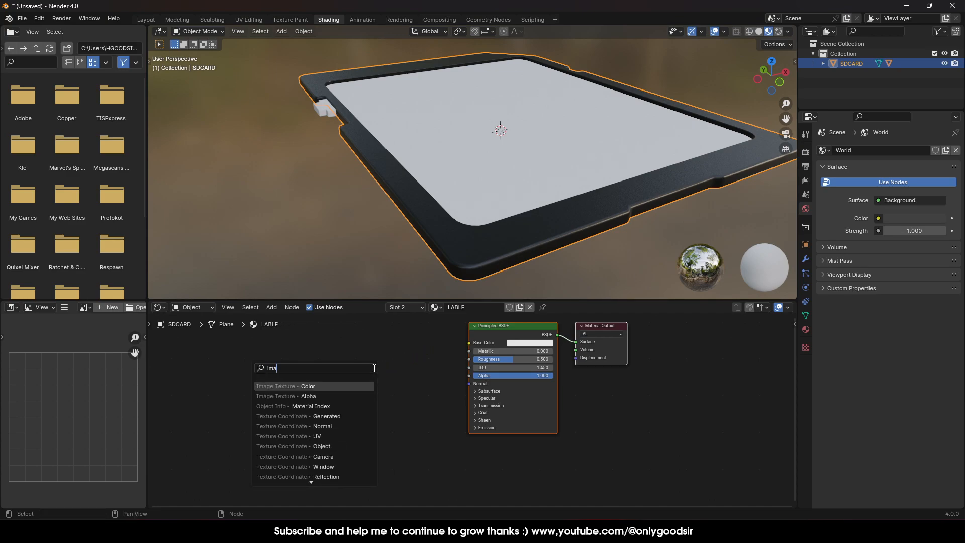
click(295, 386)
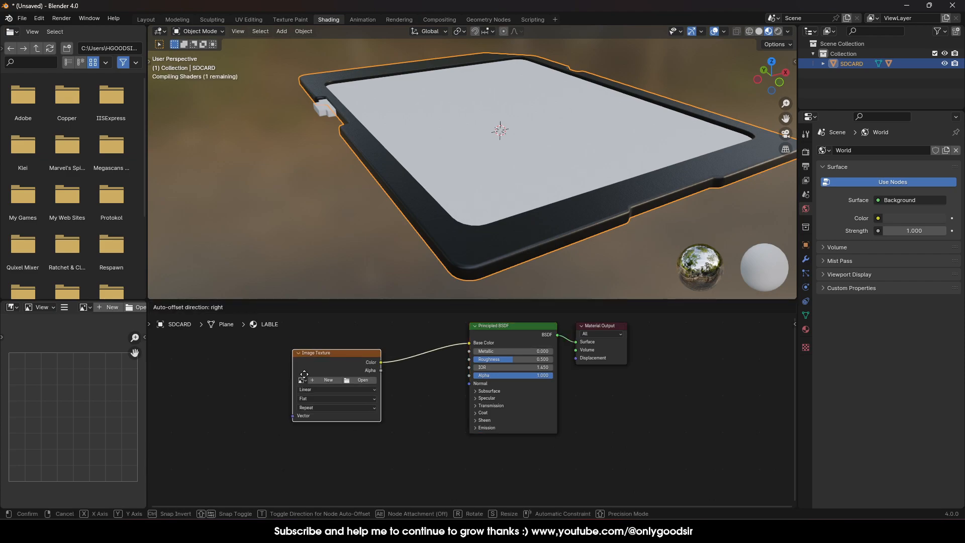
Load the SanDisk image 811i6jCsqiL._AC_SX569_.jpg from the Desktop's 3dstuff folder into the Image Texture node and check it on the card
click(372, 355)
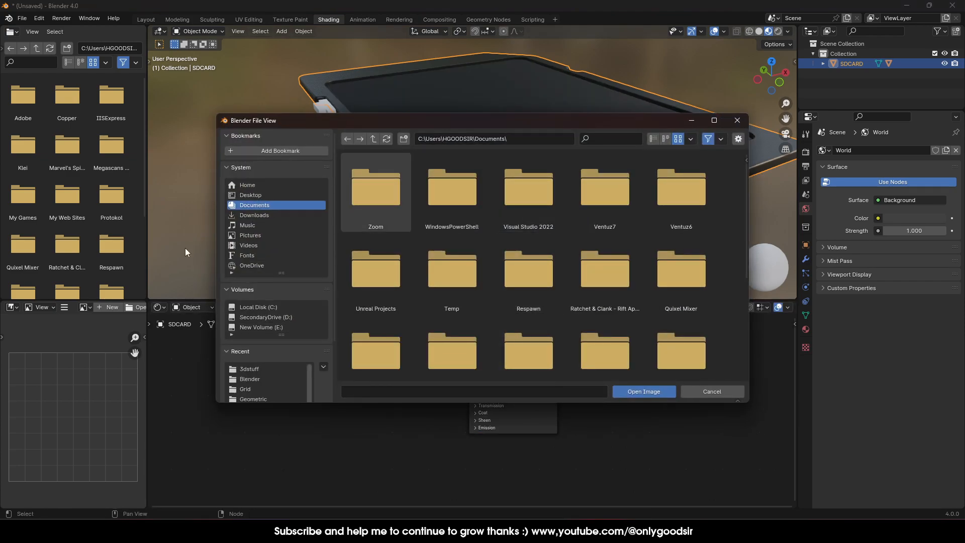
click(257, 195)
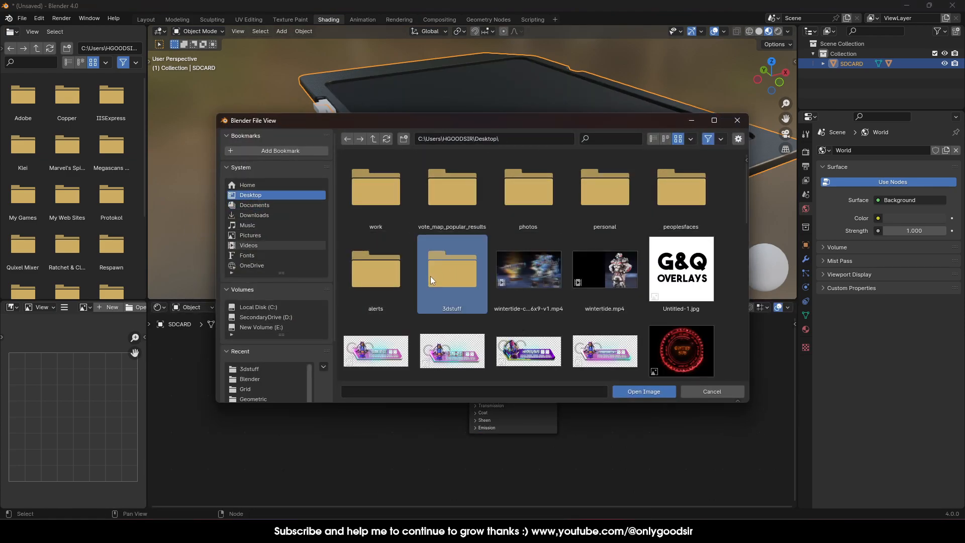
double_click(431, 276)
scroll(444, 301, down, 1)
click(453, 347)
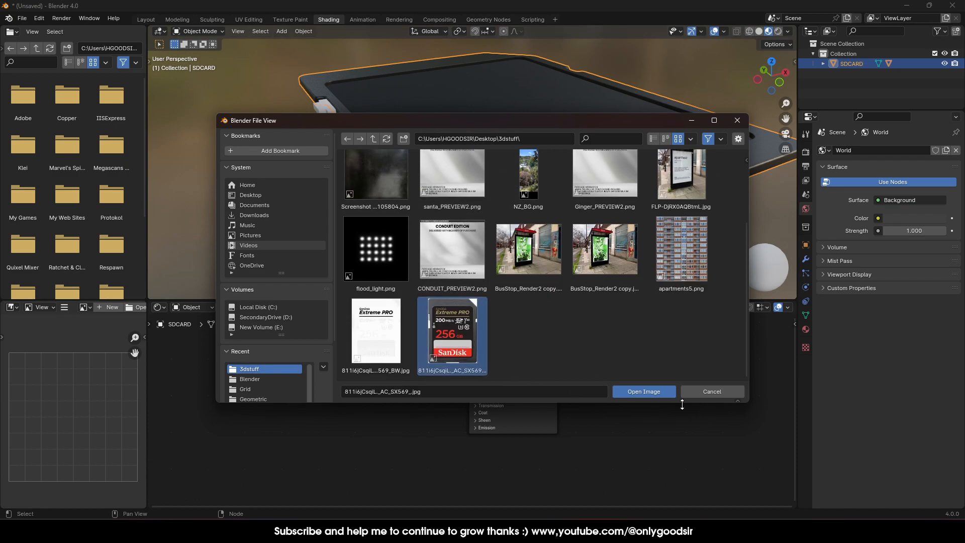
click(648, 392)
scroll(535, 132, down, 4)
middle_drag(498, 103, 495, 143)
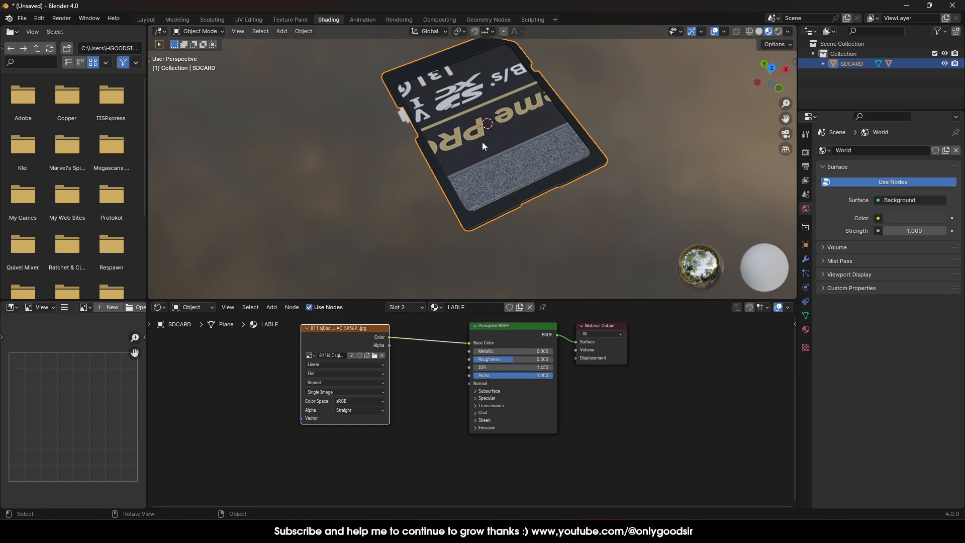
Switch to the UV Editing workspace and show the card in Material Preview shading to view its label texture
click(260, 19)
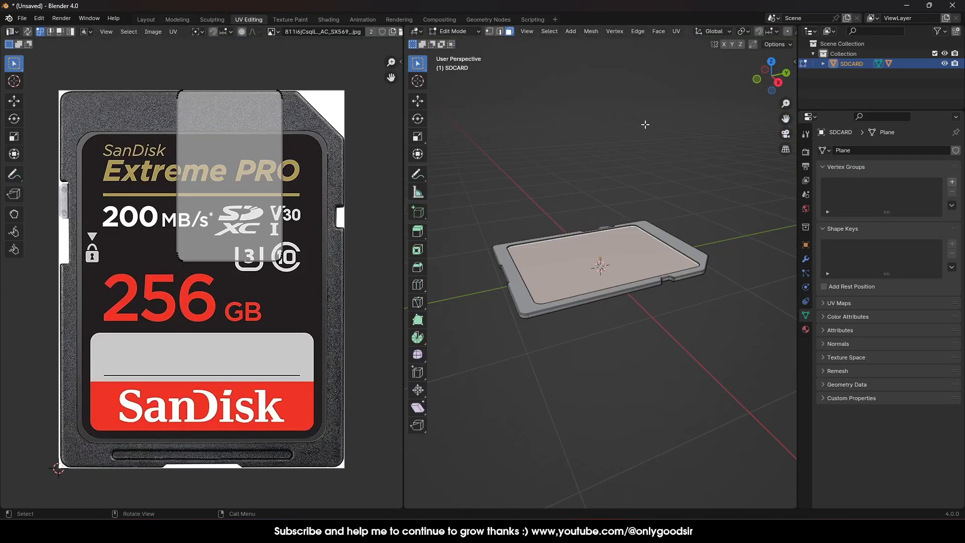
click(677, 31)
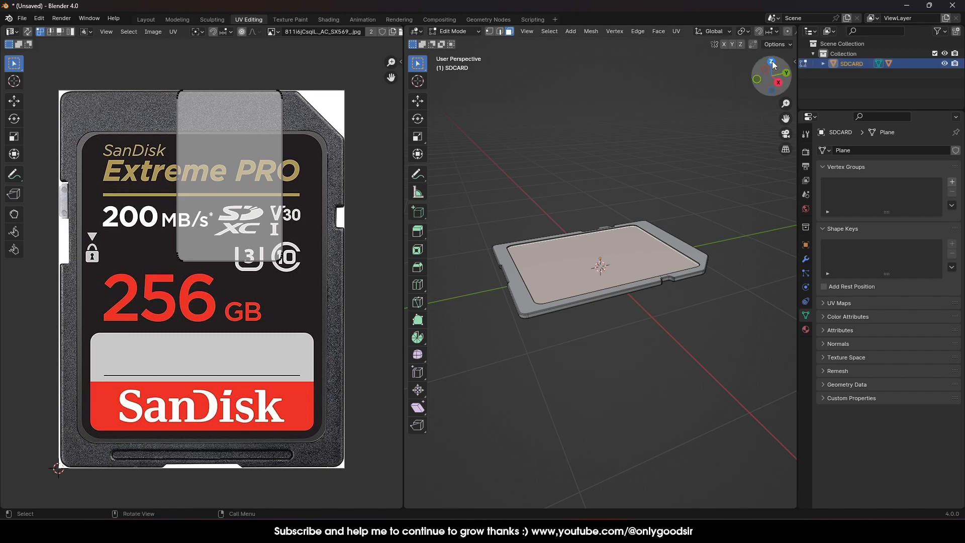
click(772, 63)
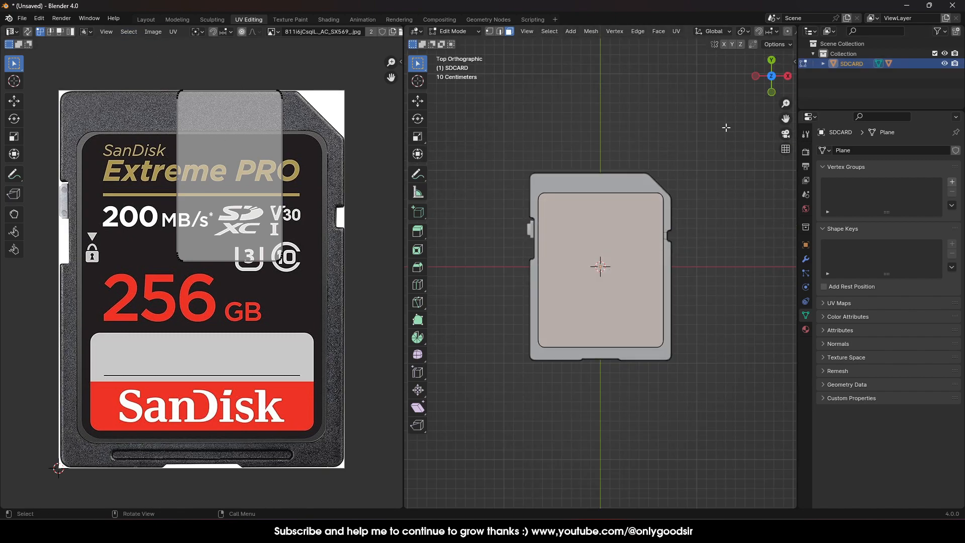
scroll(766, 33, down, 8)
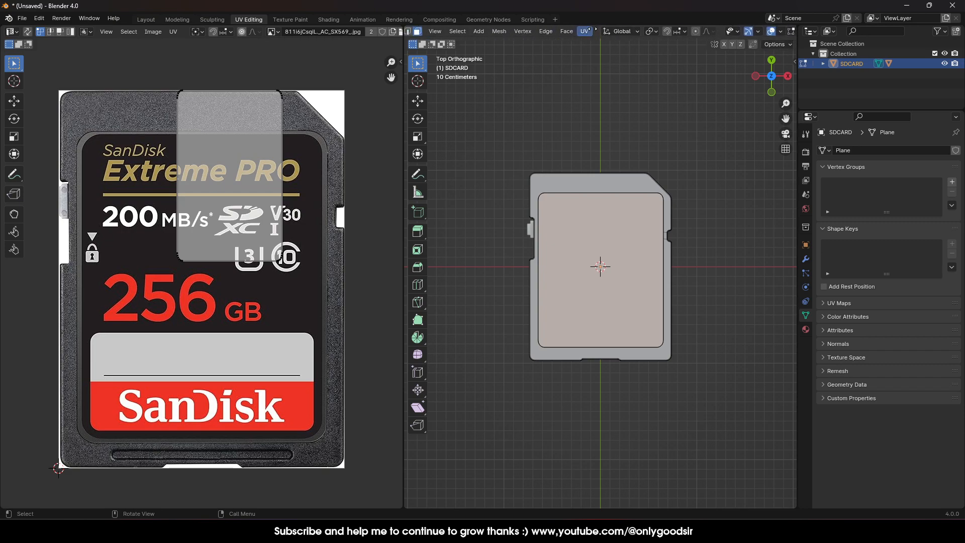
scroll(767, 34, down, 2)
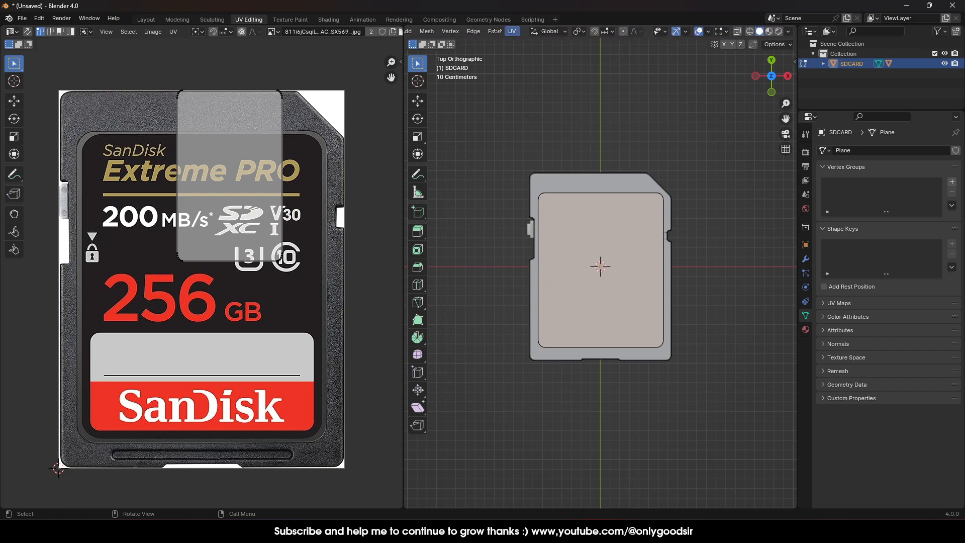
click(769, 31)
scroll(571, 211, up, 3)
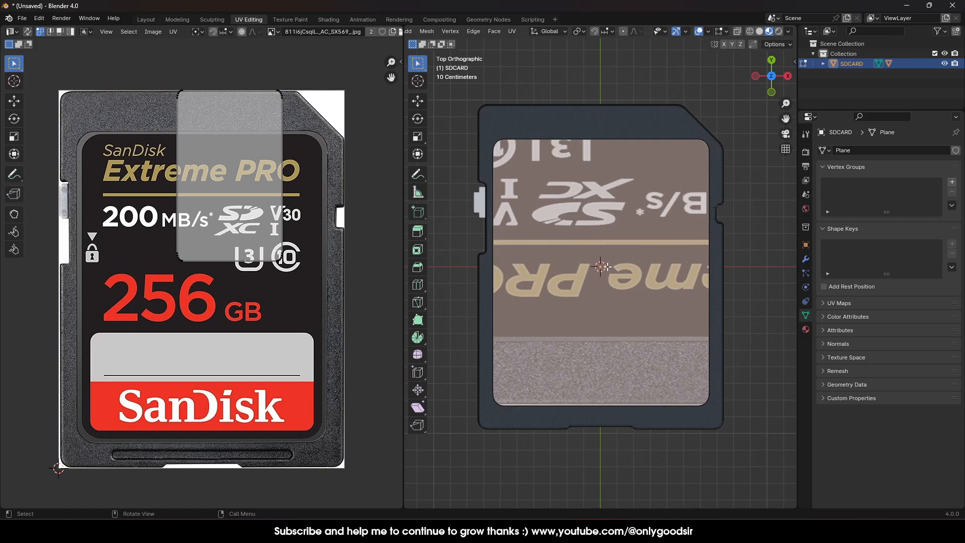
middle_drag(603, 202, 558, 151)
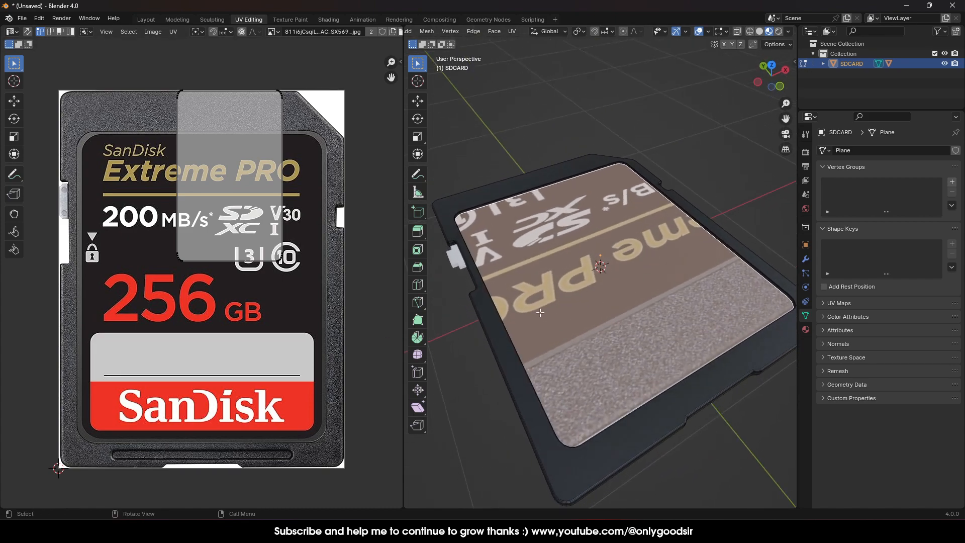
Select the whole label UV island, move it to the middle of the label artwork and scale it uniformly to about the label's height
drag(153, 57, 321, 315)
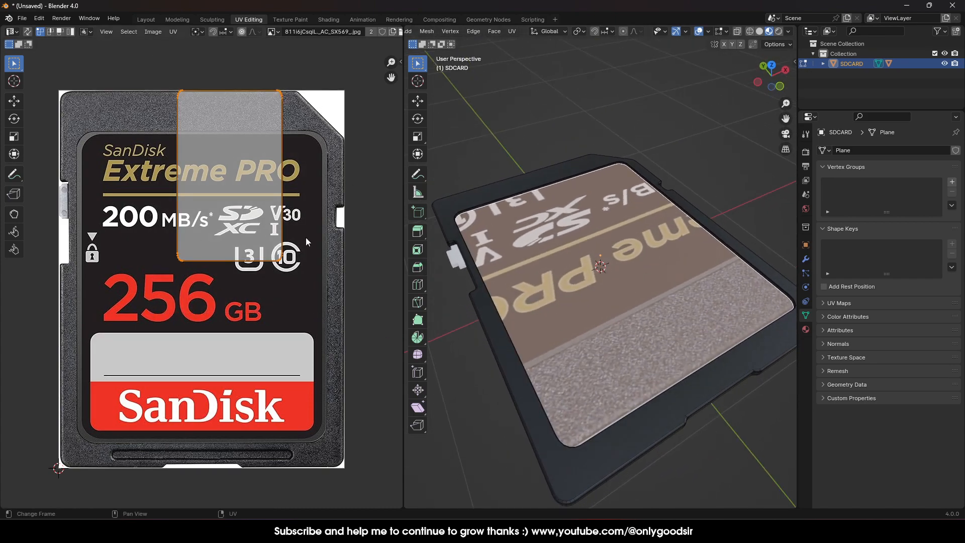
click(16, 100)
drag(230, 173, 203, 285)
key(s)
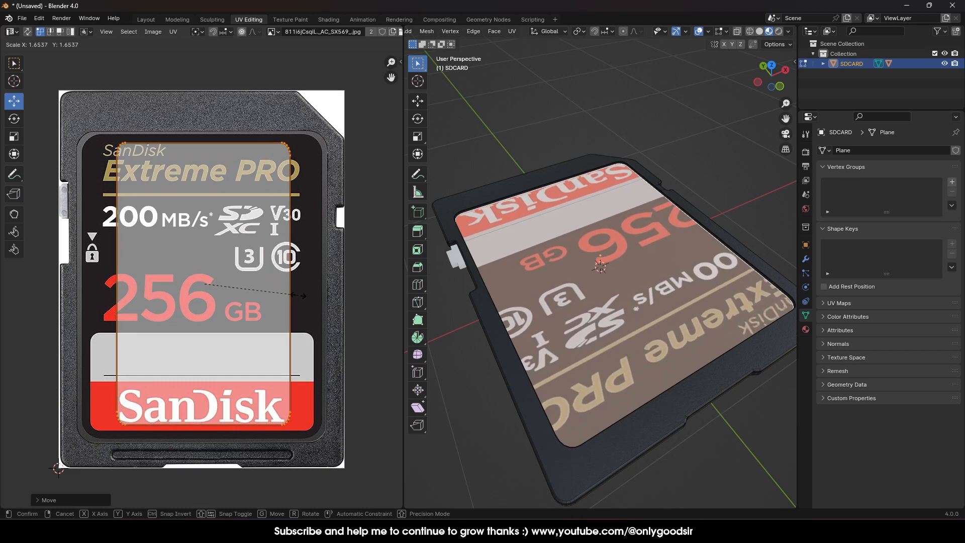
click(302, 294)
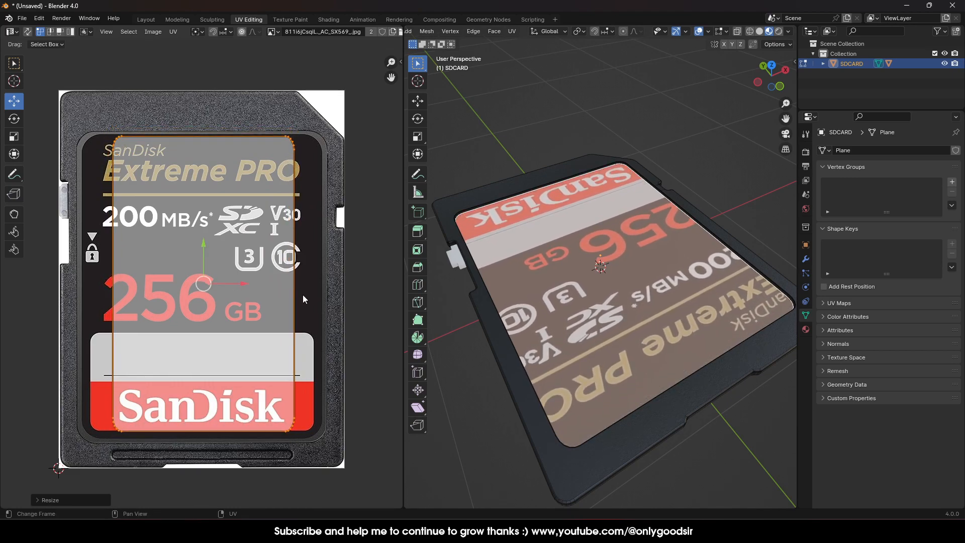
Rotate the label UV island half a turn so the SanDisk text reads upright on the card
scroll(639, 245, down, 4)
middle_drag(620, 264, 573, 301)
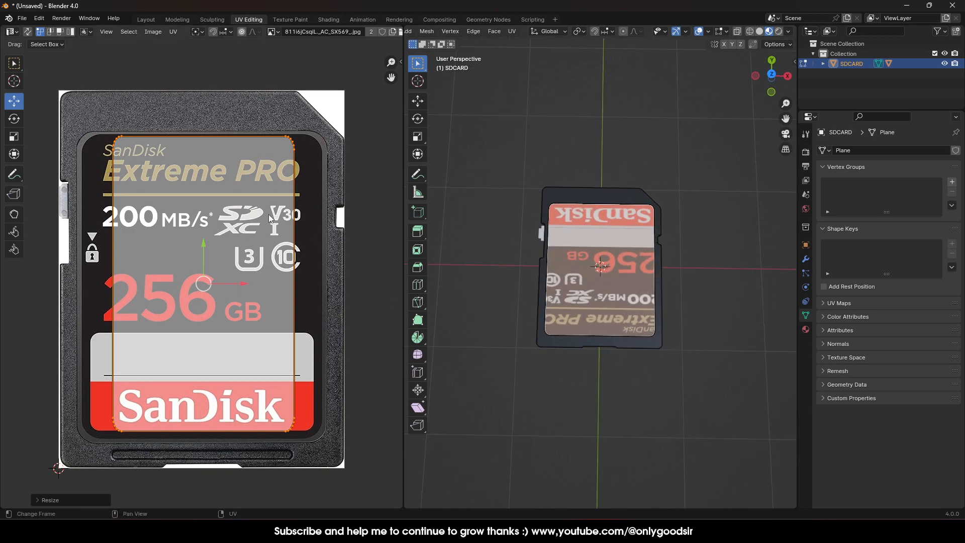
click(14, 118)
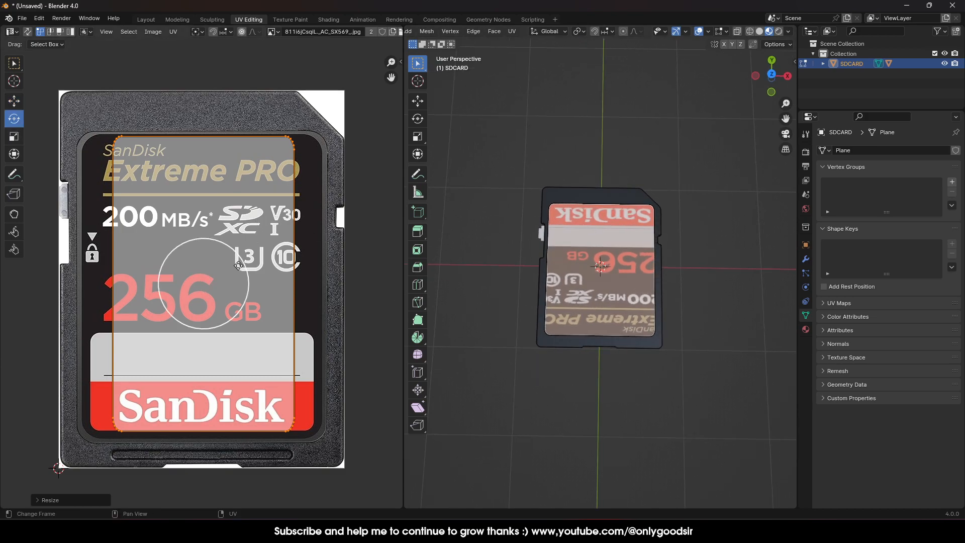
drag(239, 265, 113, 348)
Move the UV island's left and right edge vertices outward to the side borders of the label artwork
drag(76, 124, 196, 429)
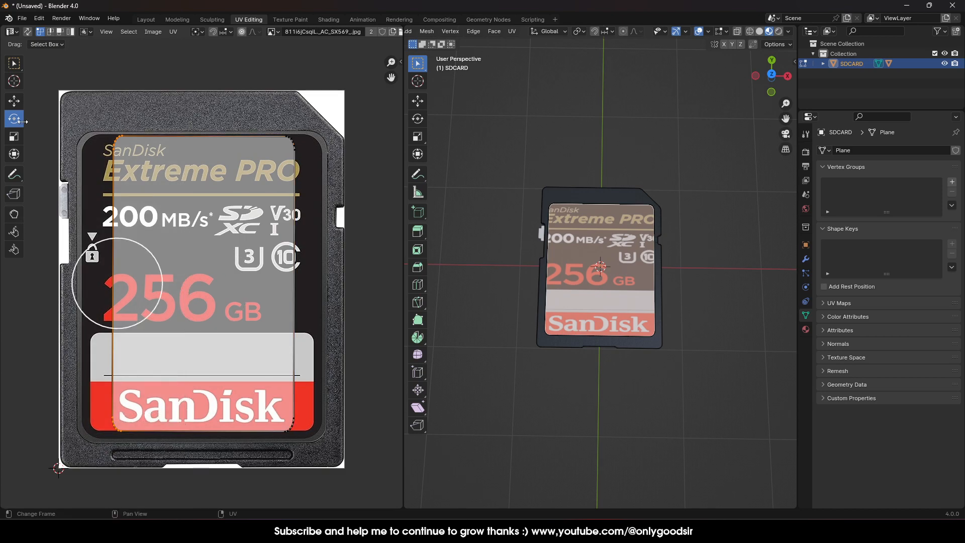
click(14, 101)
drag(148, 290, 122, 281)
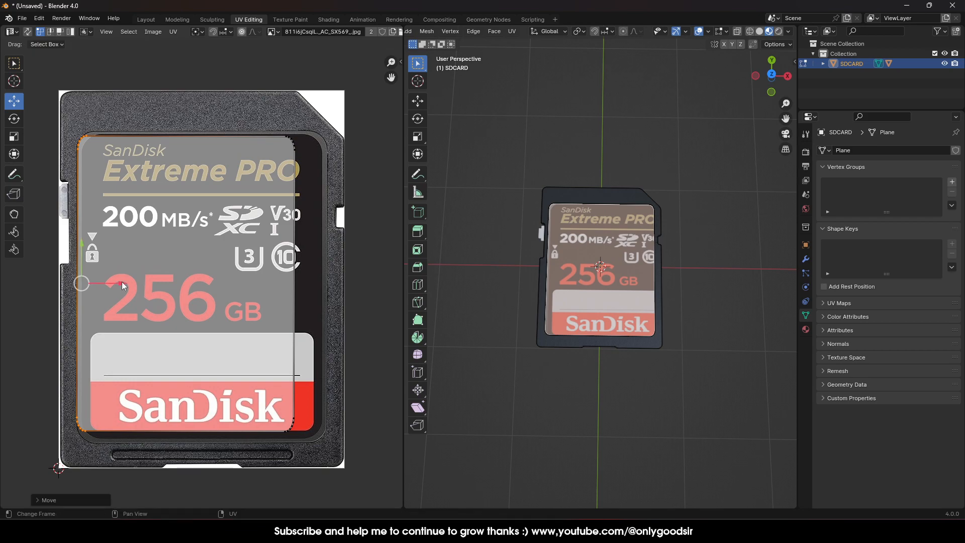
drag(232, 107, 351, 466)
drag(329, 284, 361, 280)
Raise the UV island's top edge vertices to the label artwork's upper border and select the top-left corner vertices
drag(76, 113, 373, 182)
drag(202, 108, 202, 102)
drag(38, 101, 121, 135)
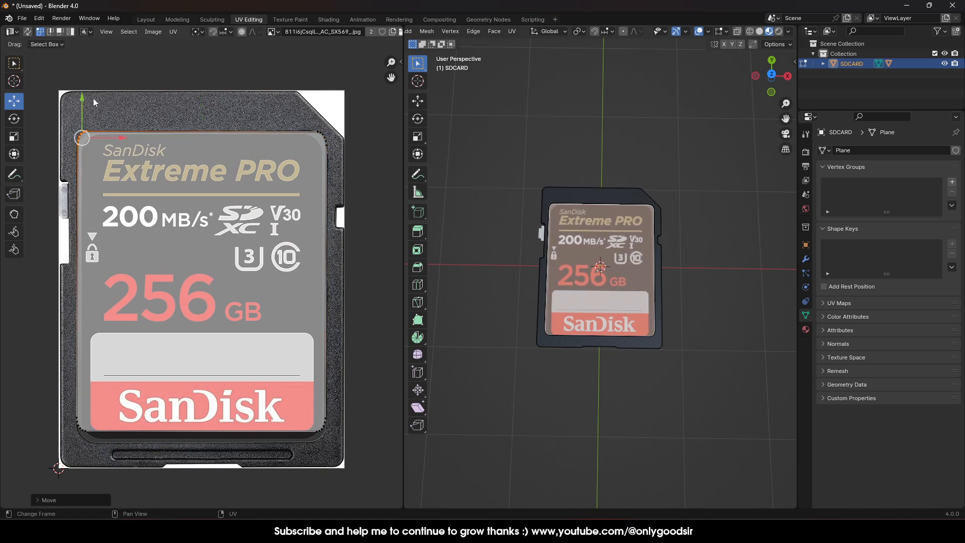
Nudge the upper-left and upper-right corner UVs of the label island to line up with the recess border in the card image
drag(84, 99, 84, 100)
drag(260, 102, 351, 162)
drag(322, 105, 321, 103)
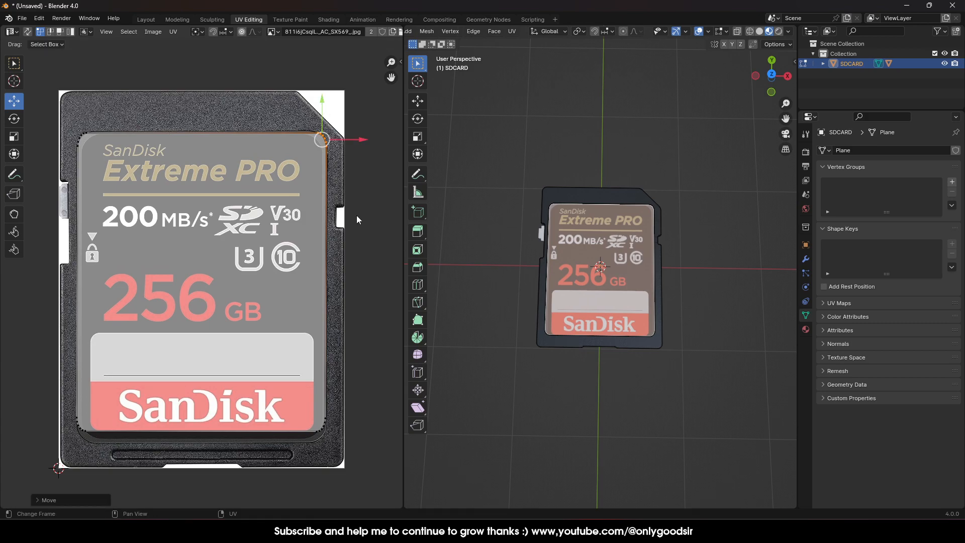
Move the UVs along the label's bottom edge down by about 0.037 to the recess border in the image
drag(47, 370, 387, 483)
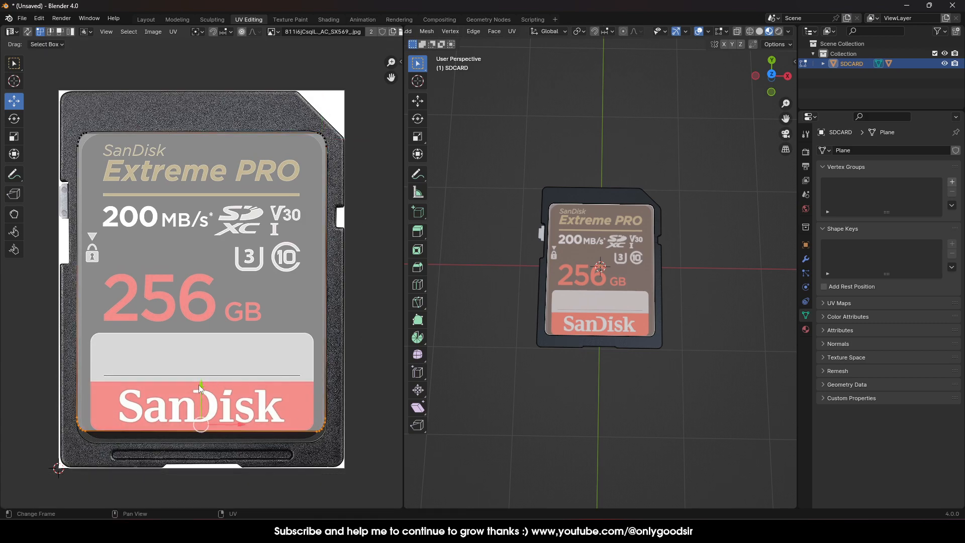
key(g)
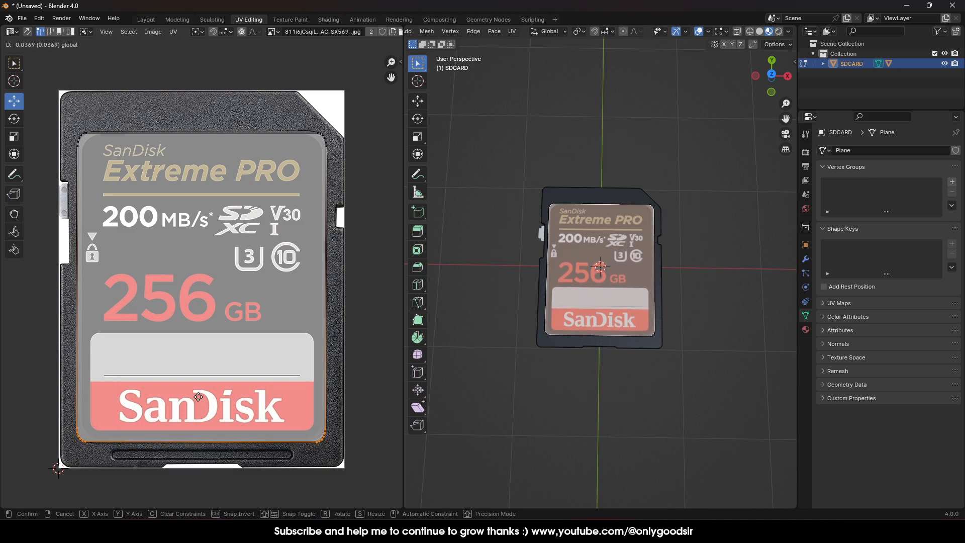
drag(198, 396, 198, 397)
Fine-tune the lower-right and lower-left corner UVs of the label against the image's rounded corners and leave Edit Mode
drag(287, 388, 358, 471)
drag(362, 437, 358, 437)
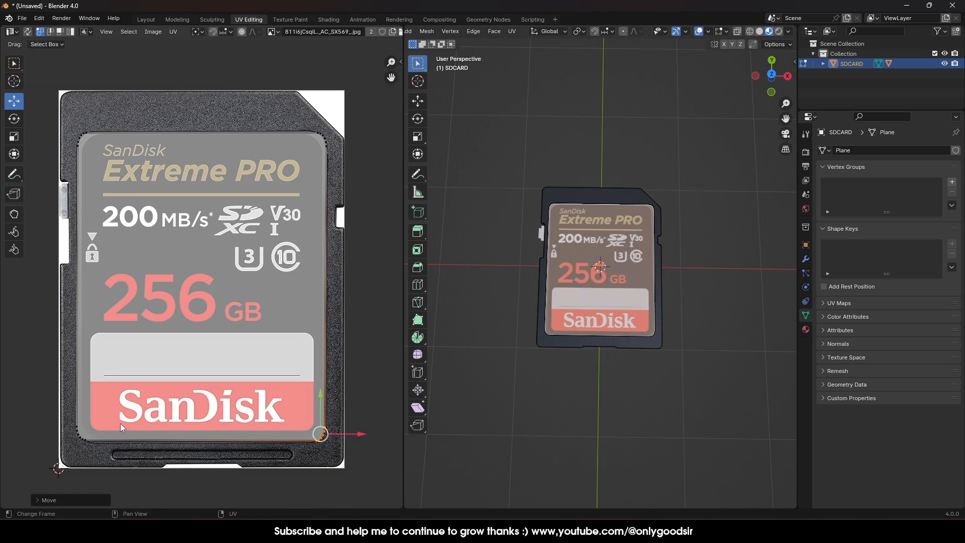
drag(69, 421, 116, 442)
key(g)
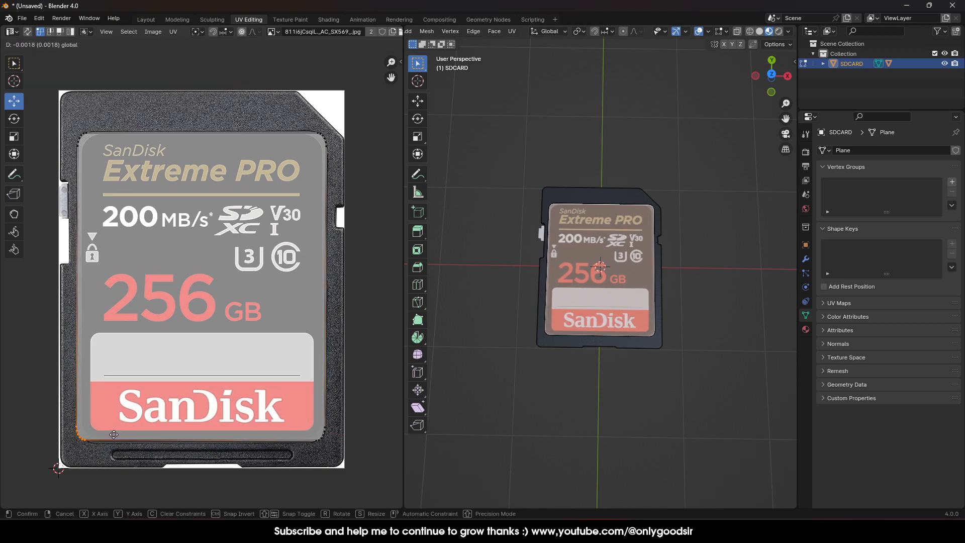
click(114, 433)
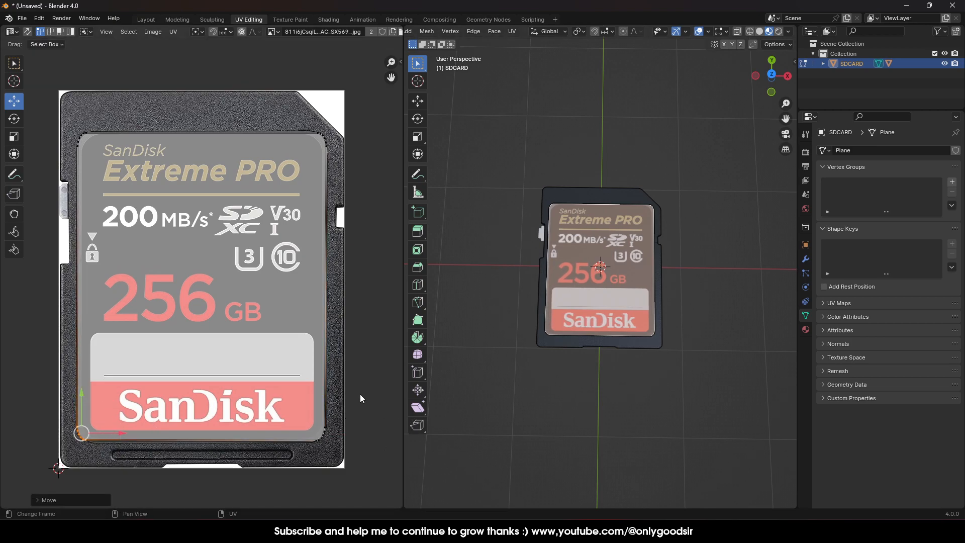
key(Tab)
Scale the SDCARD label's whole UV island down to about 0.976, then return to Object Mode and deselect the card
middle_drag(595, 382, 609, 320)
scroll(610, 319, up, 3)
middle_drag(676, 326, 658, 342)
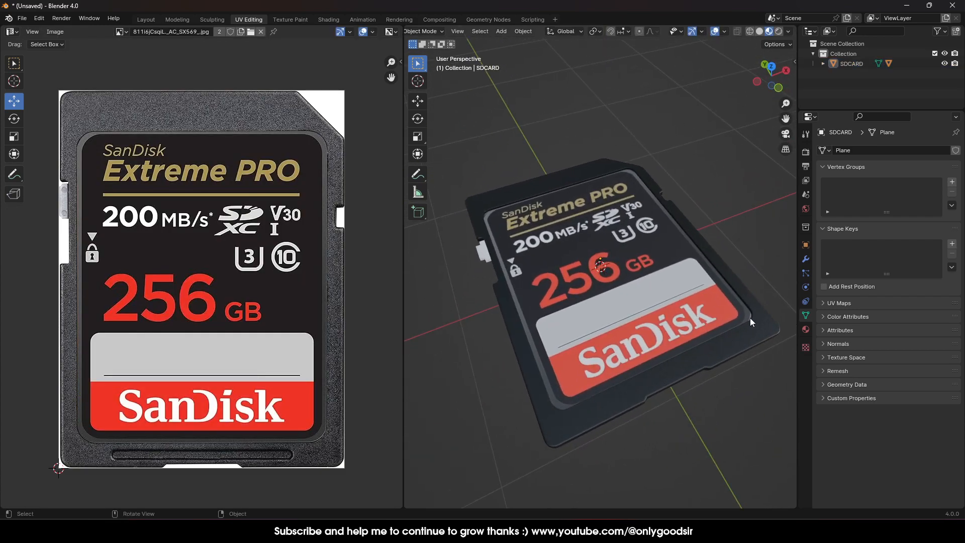
click(644, 315)
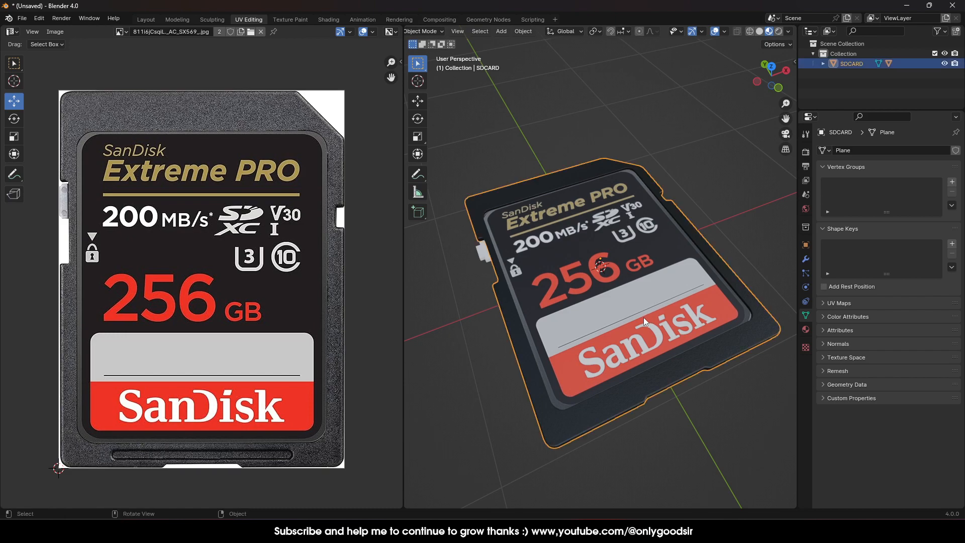
key(Tab)
drag(51, 105, 354, 456)
key(s)
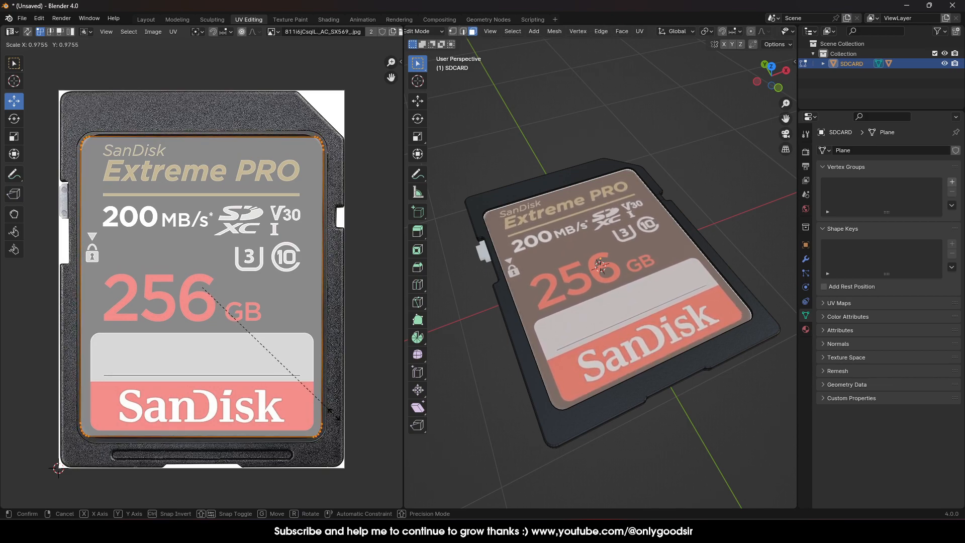
click(334, 415)
key(Tab)
click(680, 152)
Move the UVs along the label's top edge up by about 0.016
middle_drag(681, 153, 492, 219)
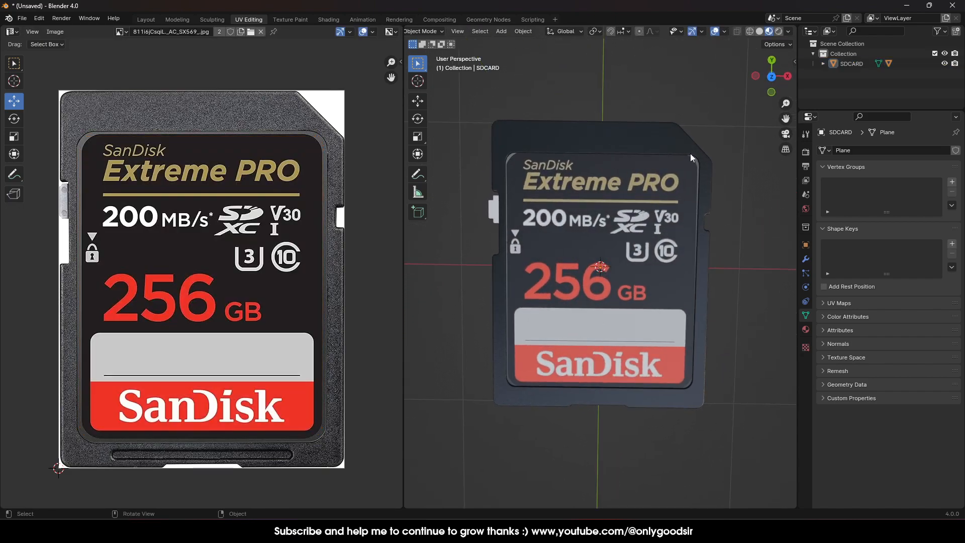
middle_drag(594, 367, 608, 312)
scroll(538, 292, down, 3)
middle_drag(538, 298, 631, 217)
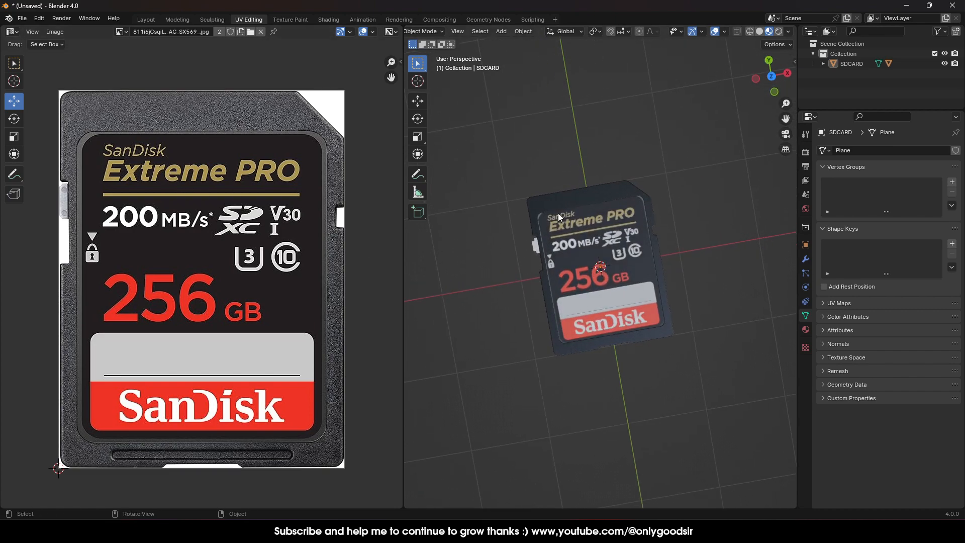
key(Tab)
drag(59, 109, 354, 180)
key(g)
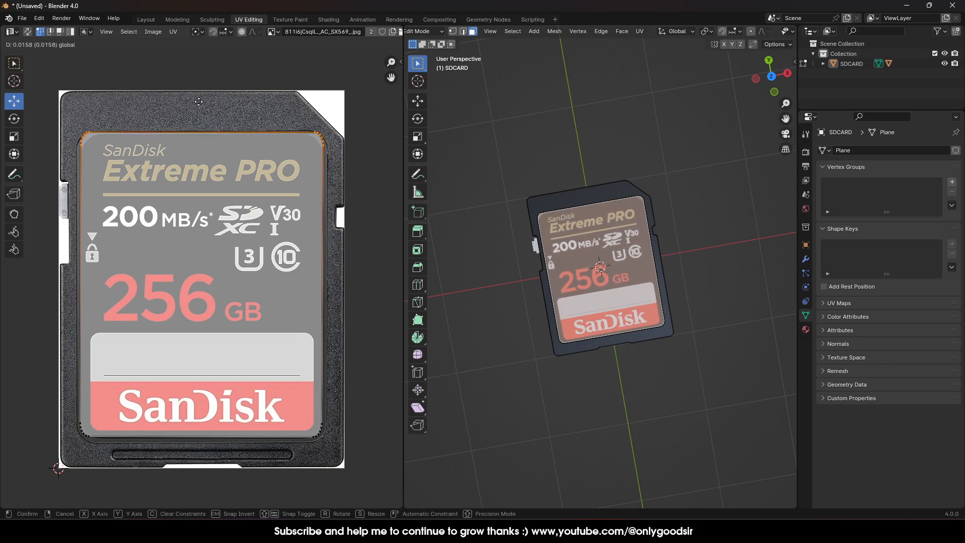
click(199, 102)
Widen the label's UV island by nudging its right-edge and left-edge UVs slightly outward
drag(54, 399, 346, 463)
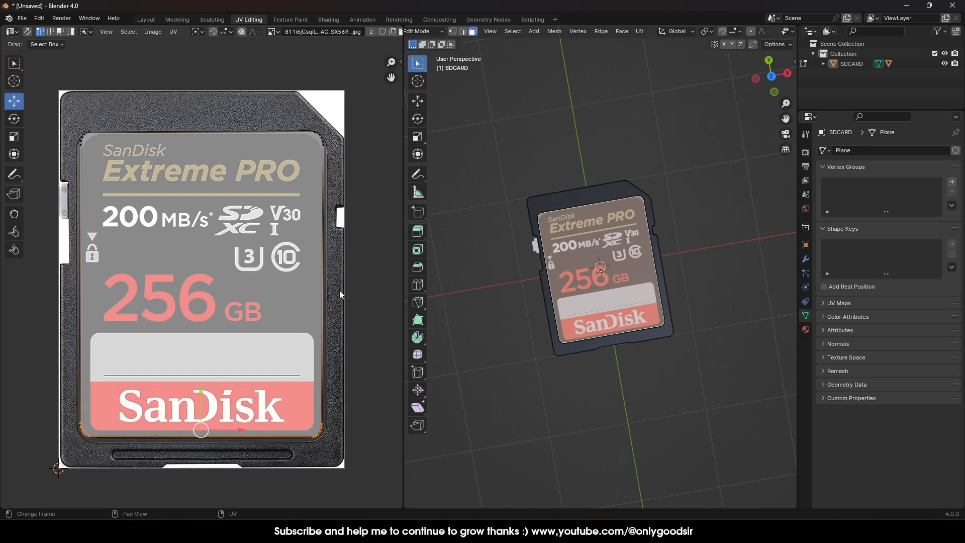
drag(292, 137, 333, 487)
drag(356, 284, 359, 284)
drag(65, 122, 135, 454)
drag(127, 284, 125, 283)
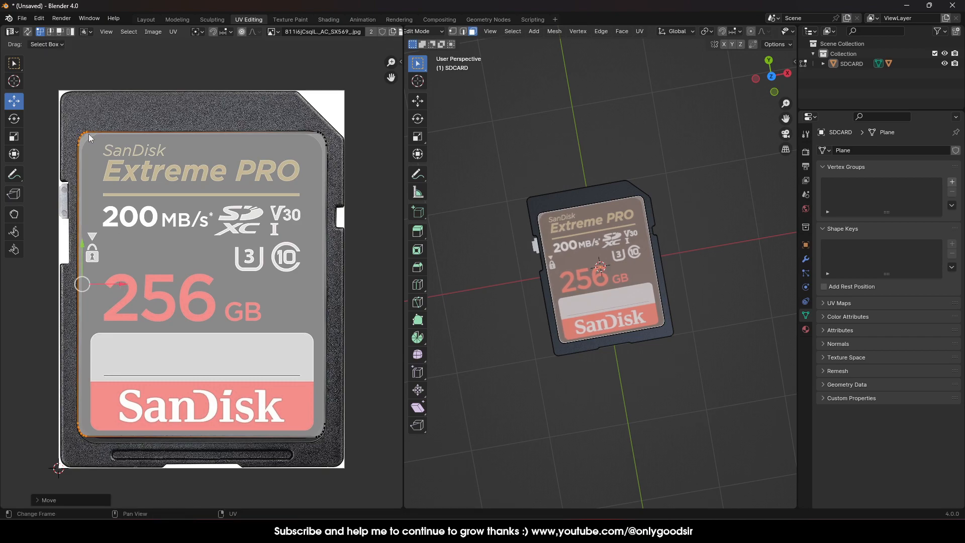
Move the label's bottom-edge UVs slightly down and check the texture fit on the card in Object Mode
click(551, 423)
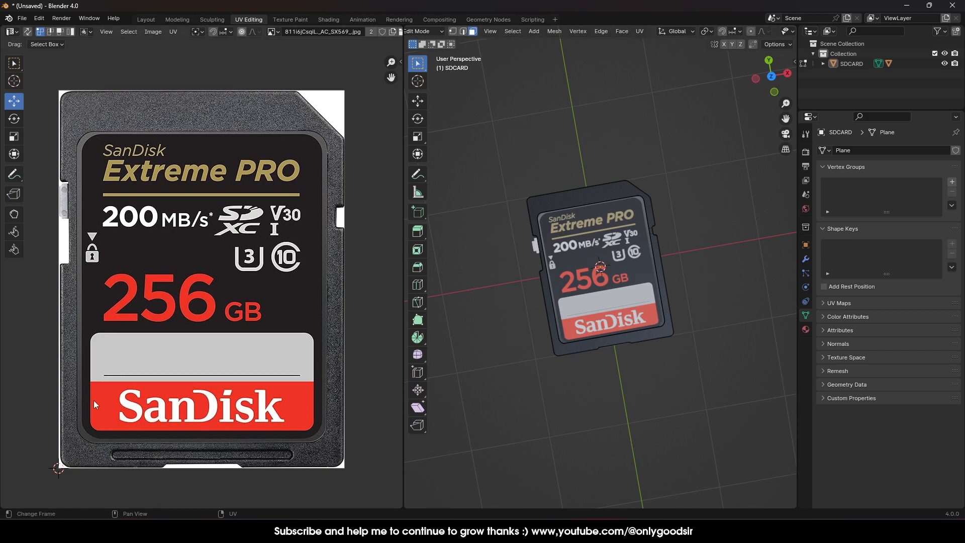
key(Tab)
click(545, 353)
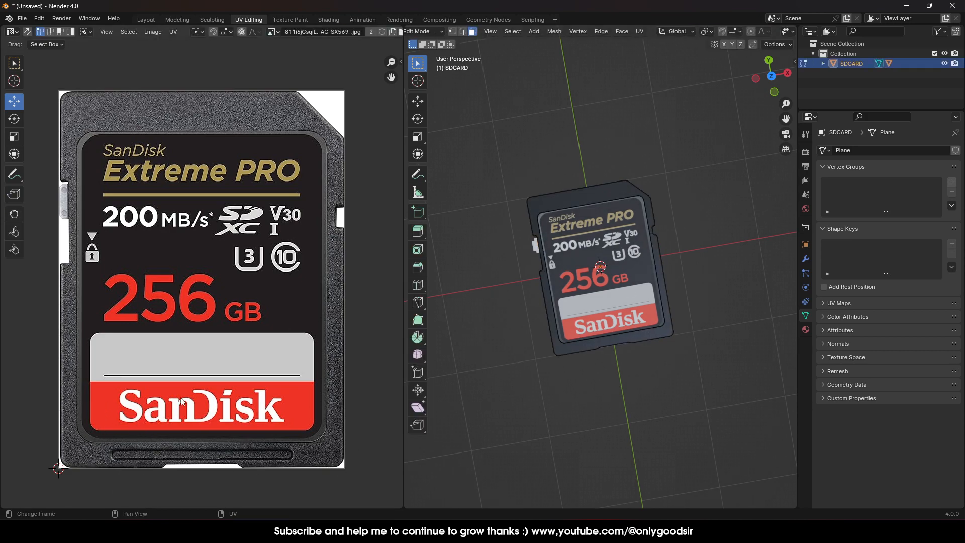
key(Tab)
drag(47, 388, 390, 485)
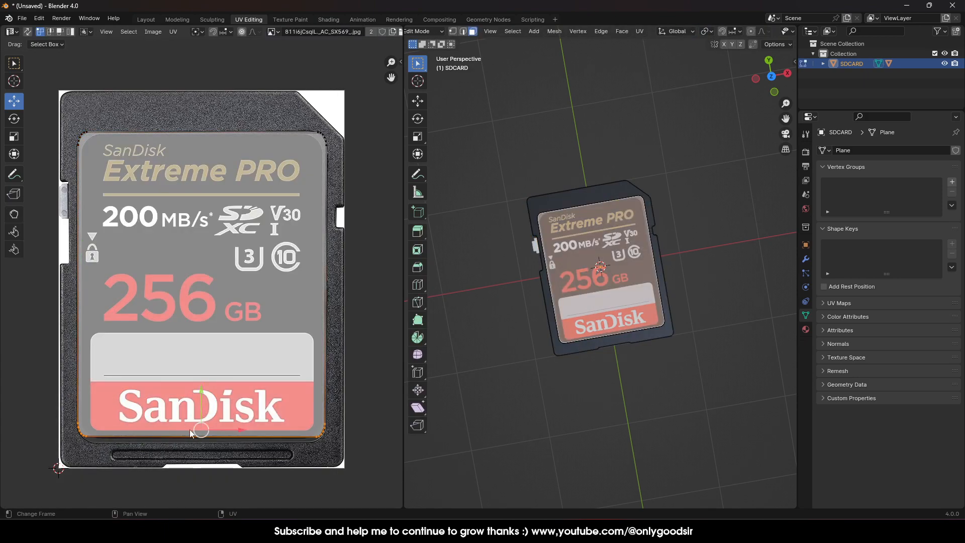
drag(200, 395, 195, 401)
key(Tab)
click(673, 406)
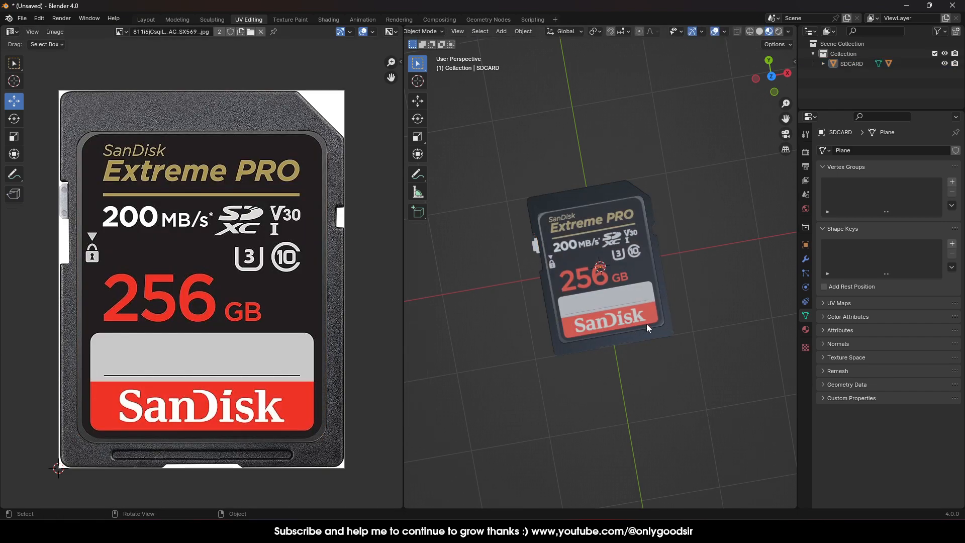
middle_drag(647, 349, 620, 387)
scroll(616, 359, up, 2)
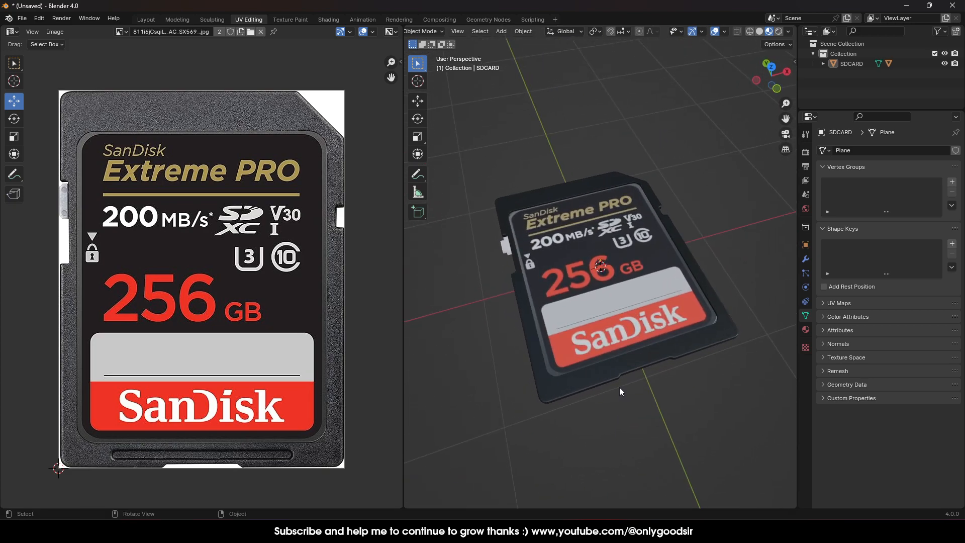
middle_drag(581, 313, 572, 219)
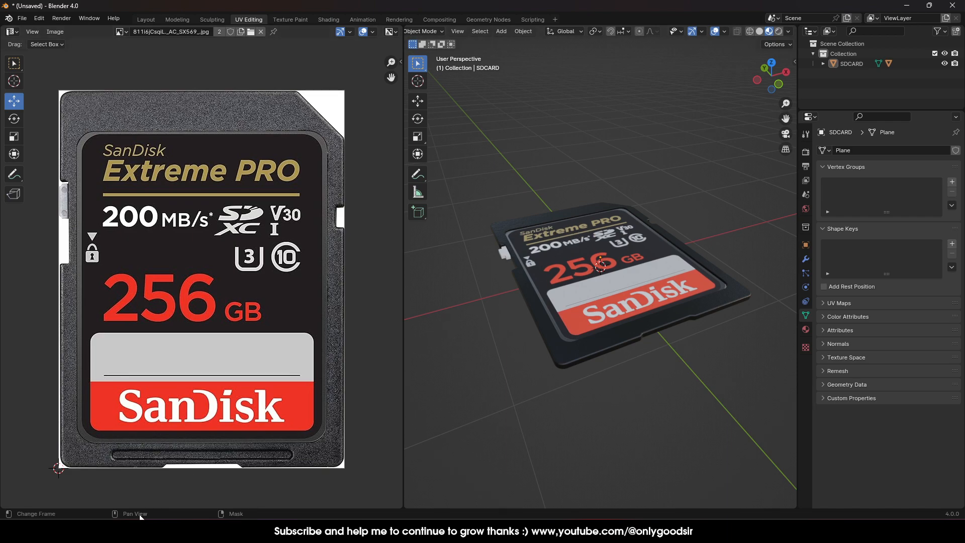
Switch to File Explorer, view 811i6jCsqiL._AC_SX569_BW.jpg from the desktop's 3dstuff folder, and return to Blender
click(149, 532)
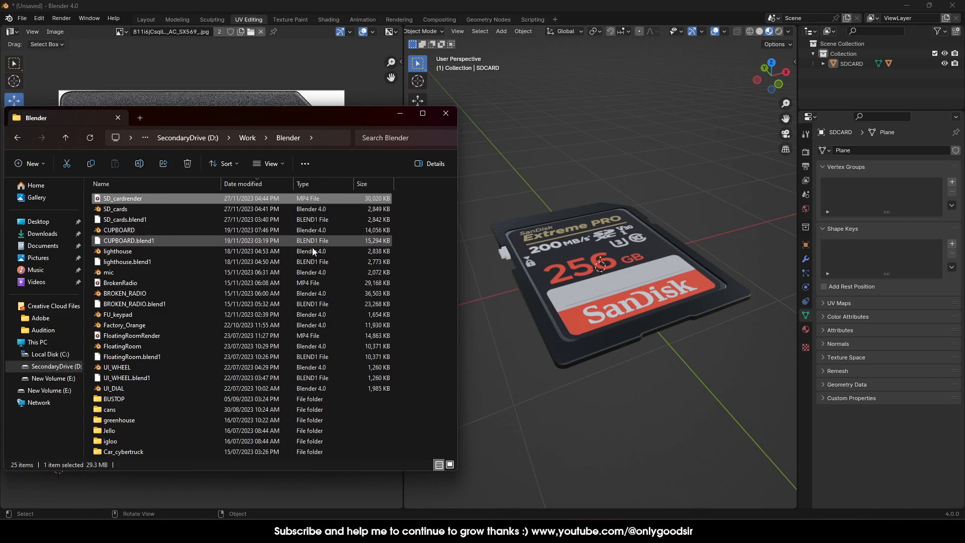
click(38, 222)
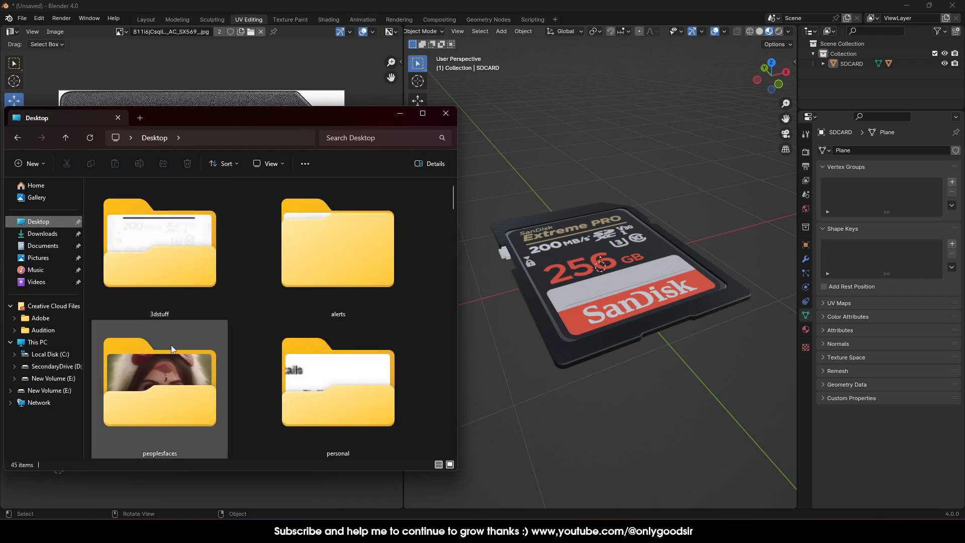
double_click(200, 270)
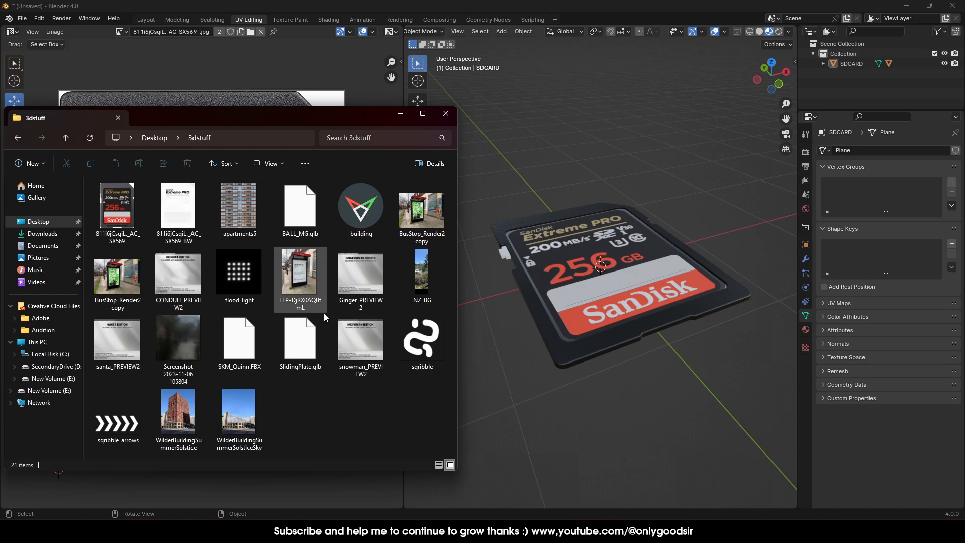
double_click(178, 206)
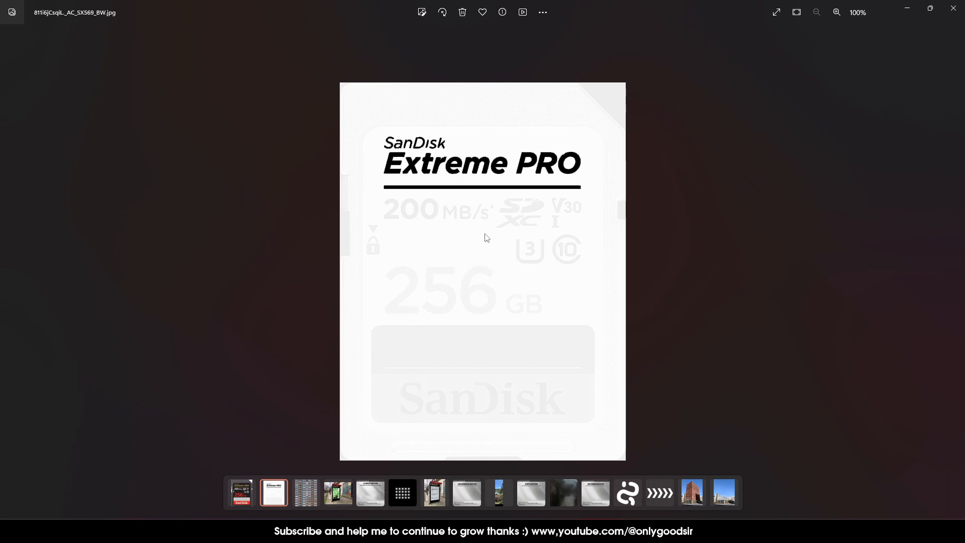
click(952, 11)
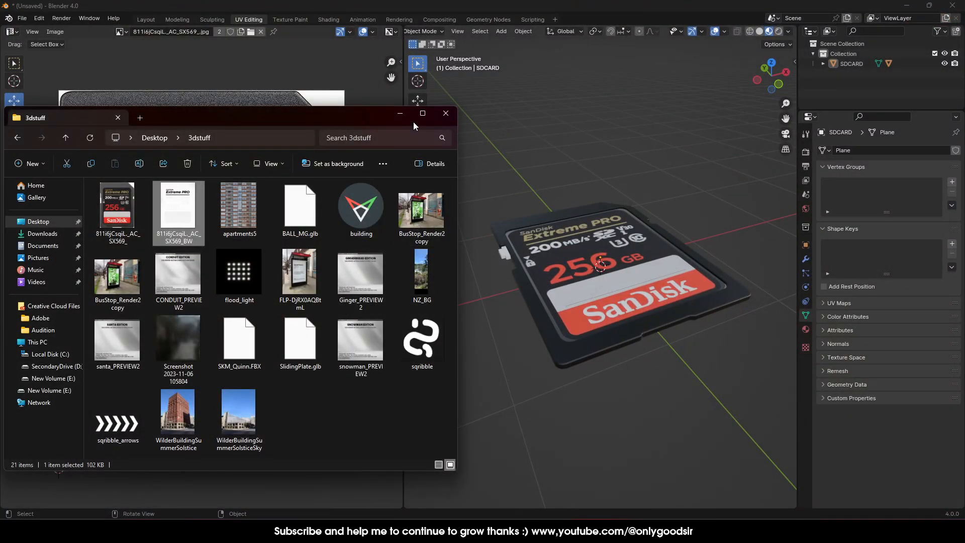
click(513, 262)
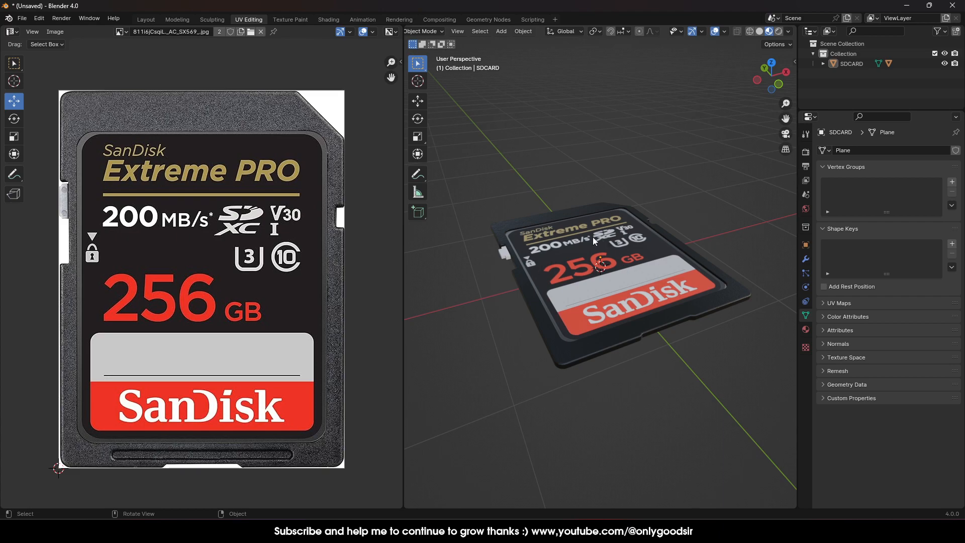
Duplicate the LABLE material's image texture node in the Shading workspace and place the copy below the original
click(329, 20)
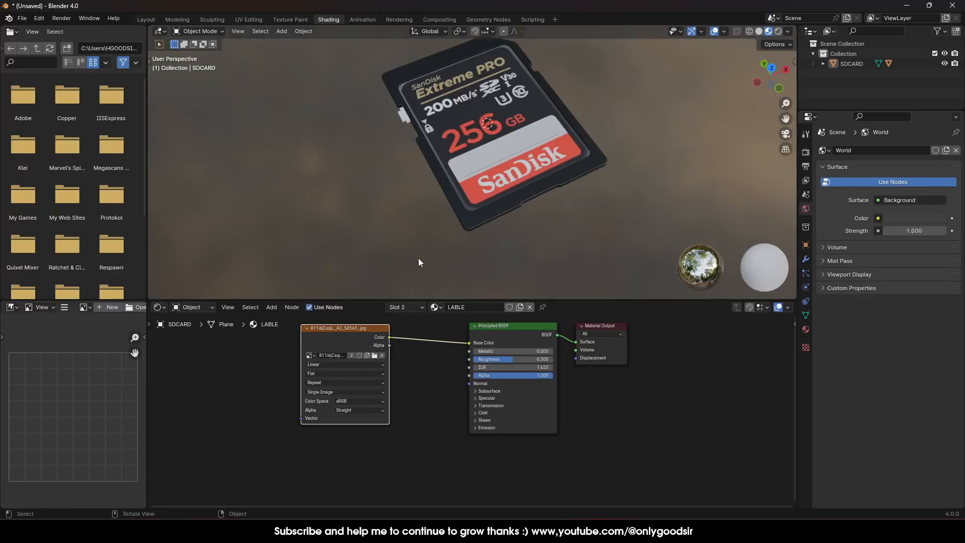
drag(345, 338, 304, 327)
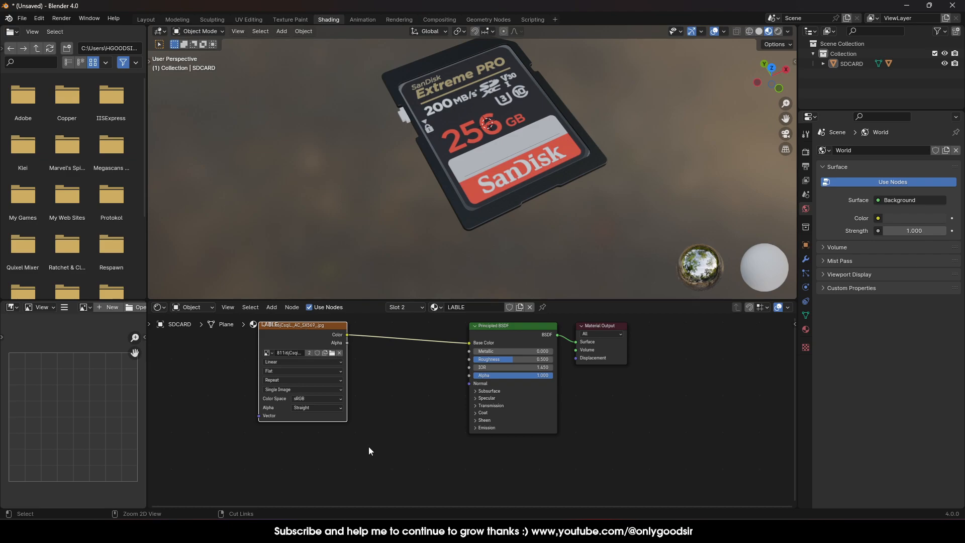
key(shift+d)
click(322, 461)
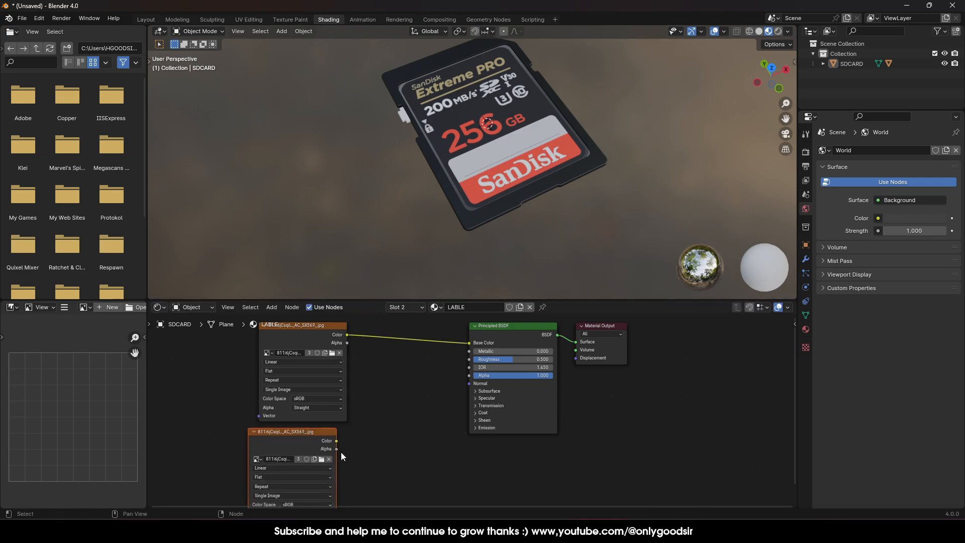
Load 811i6jCsqiL._AC_SX569_BW.jpg from the 3dstuff folder into the duplicated image texture node
click(322, 460)
scroll(575, 285, down, 3)
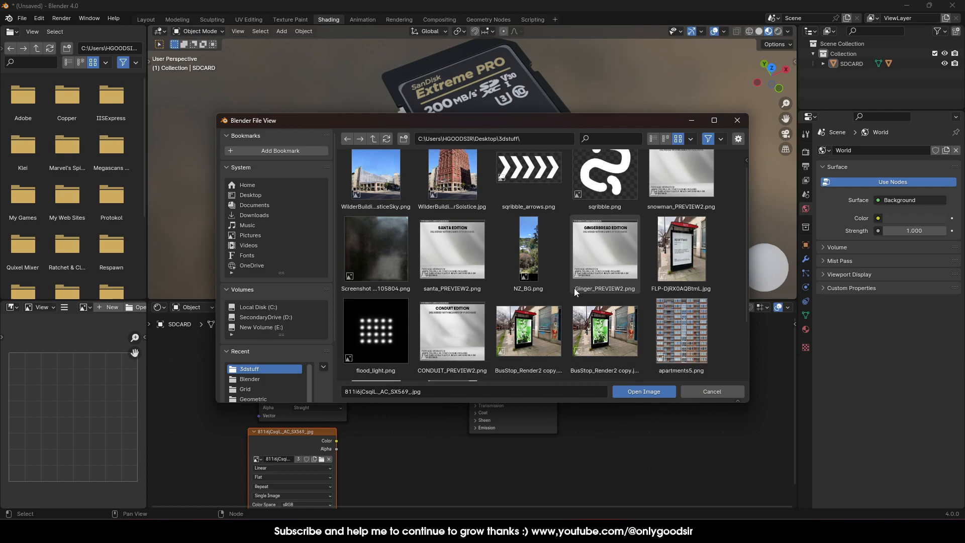
scroll(417, 355, down, 1)
click(389, 335)
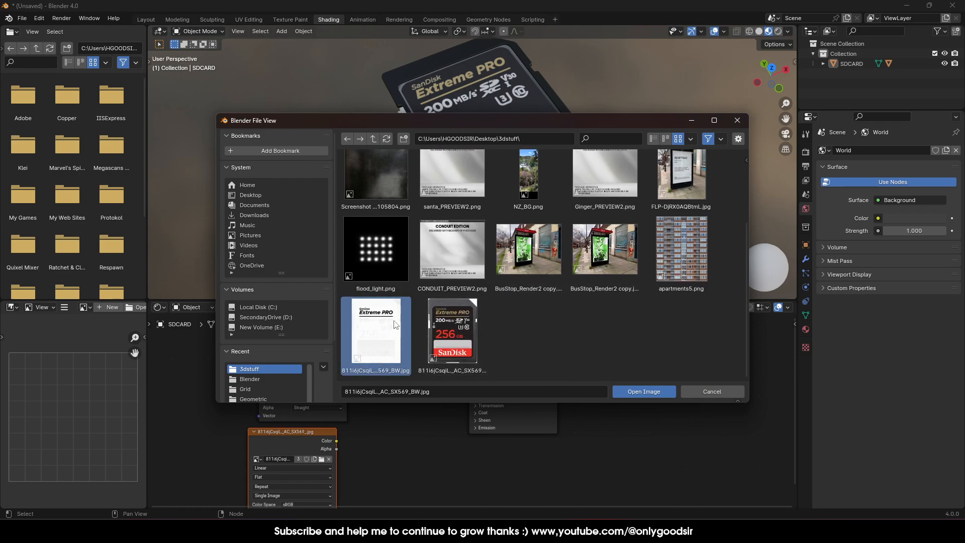
click(651, 393)
Add a Color Ramp node fed by the black-and-white image texture's color and connect its output to the Principled BSDF's Roughness
middle_drag(373, 462, 387, 418)
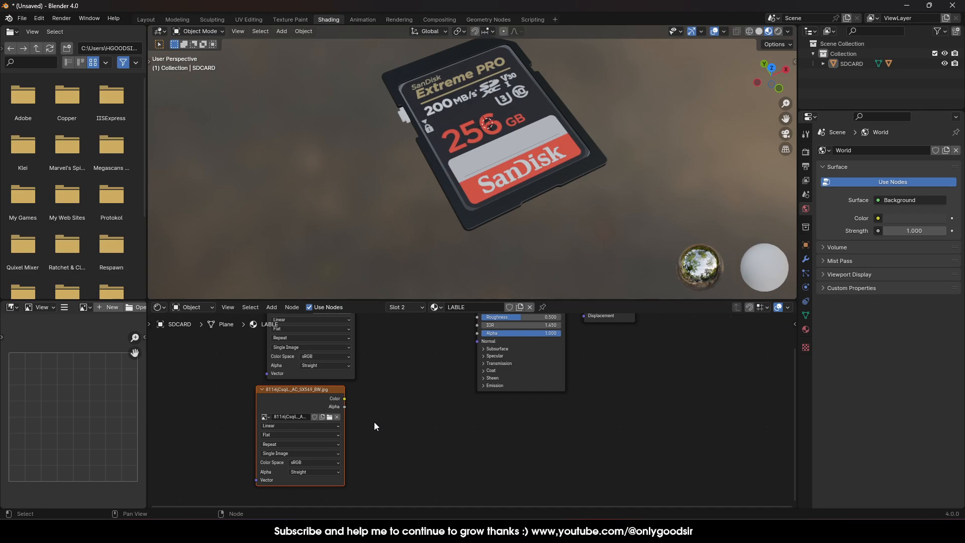
scroll(376, 417, up, 1)
mouse_move(376, 414)
middle_down()
mouse_move(392, 409)
mouse_move(394, 435)
mouse_move(367, 403)
middle_up()
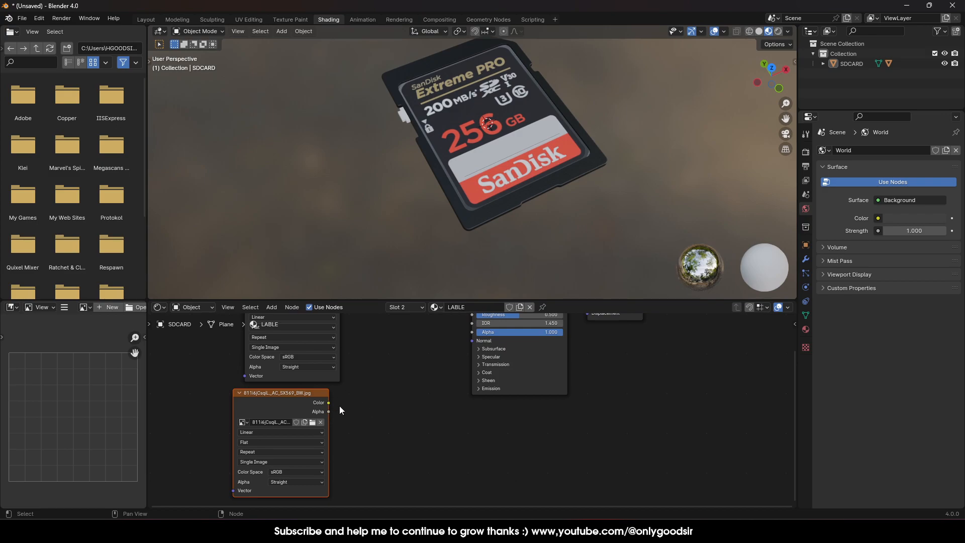
middle_drag(430, 376, 422, 396)
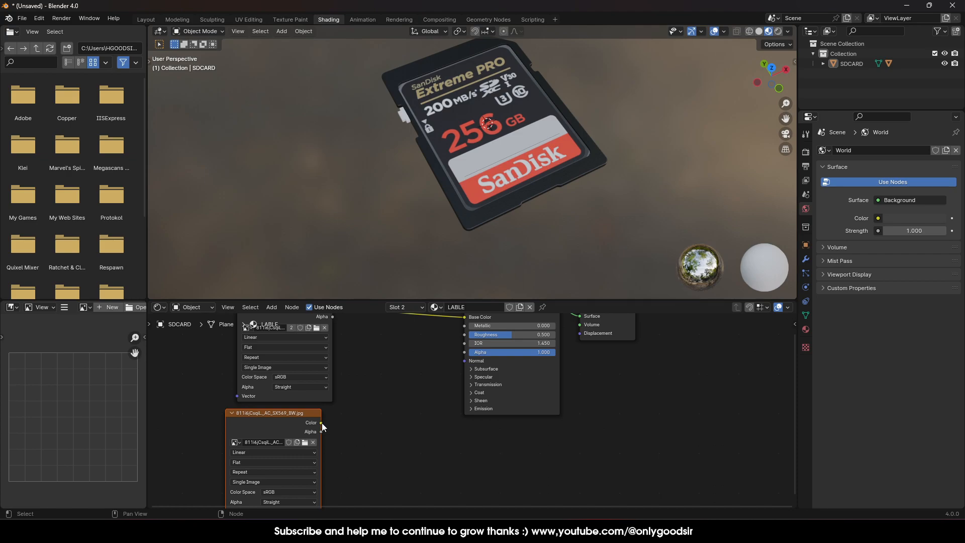
drag(322, 425, 358, 396)
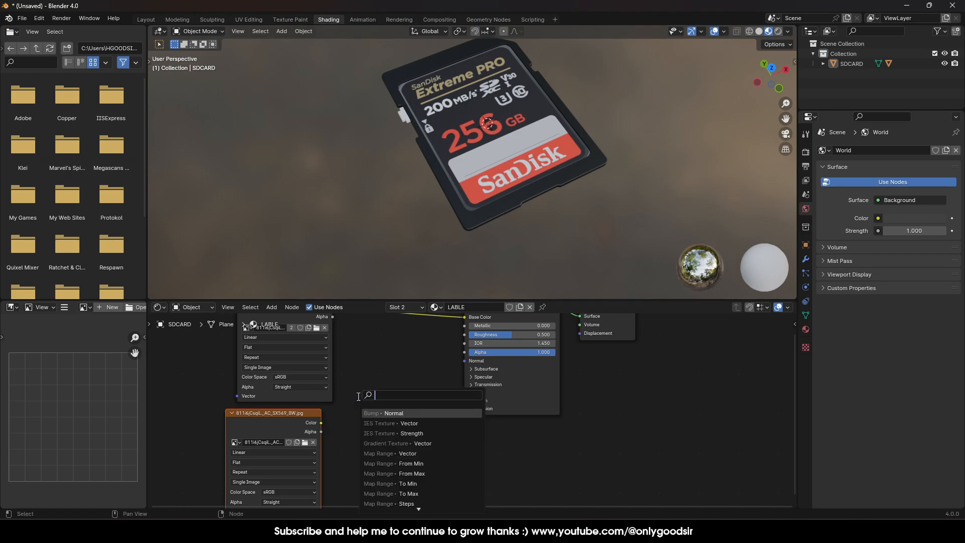
text(colo)
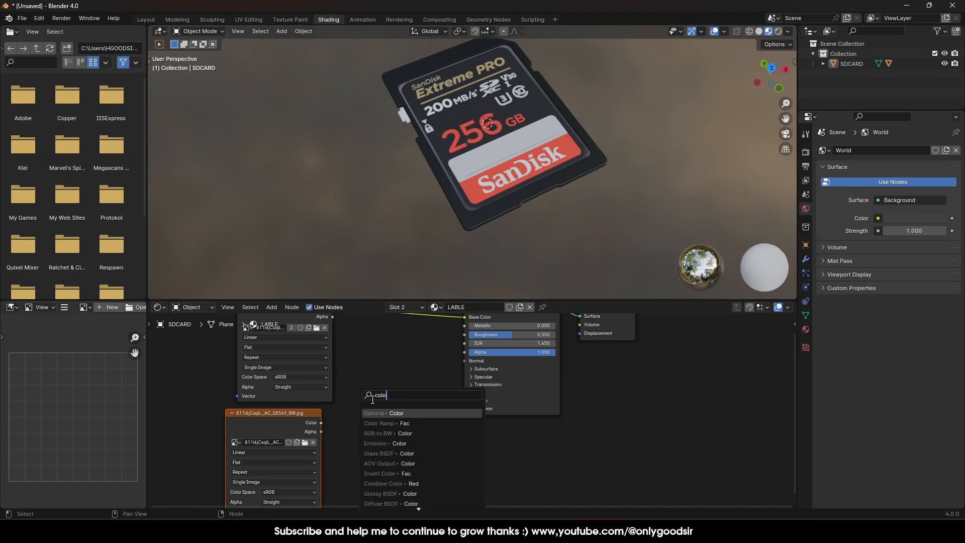
click(387, 423)
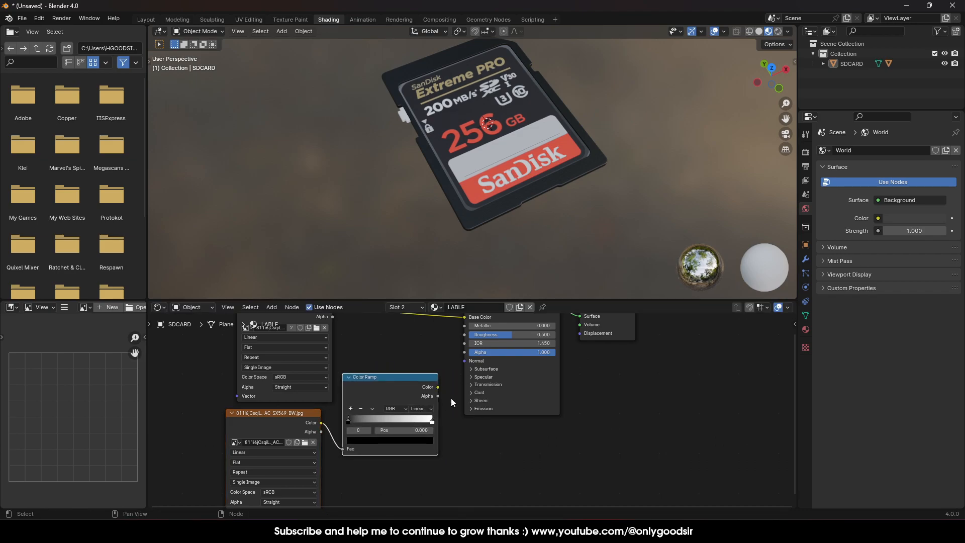
drag(438, 389, 465, 341)
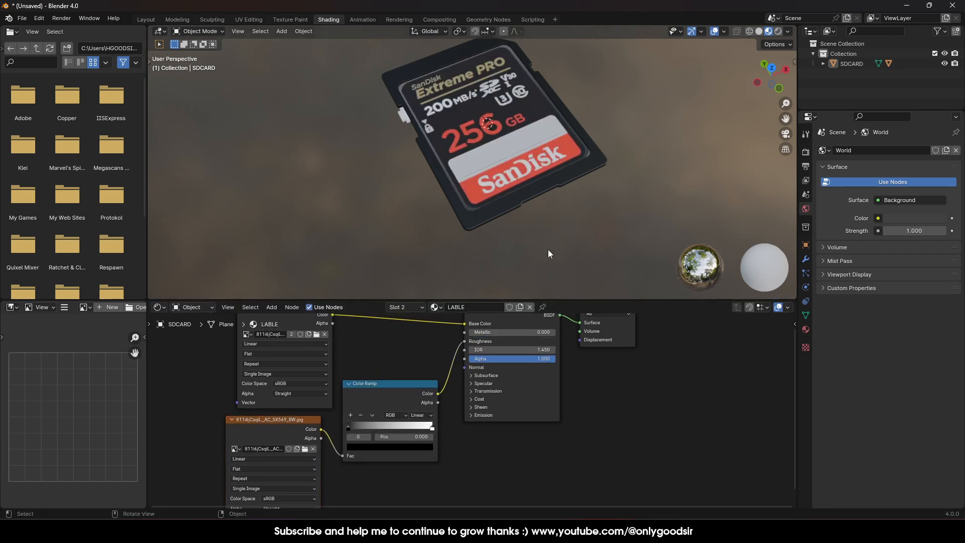
Move the black stop of the label's Color Ramp to position 0.545
scroll(426, 125, up, 1)
middle_drag(426, 124, 485, 138)
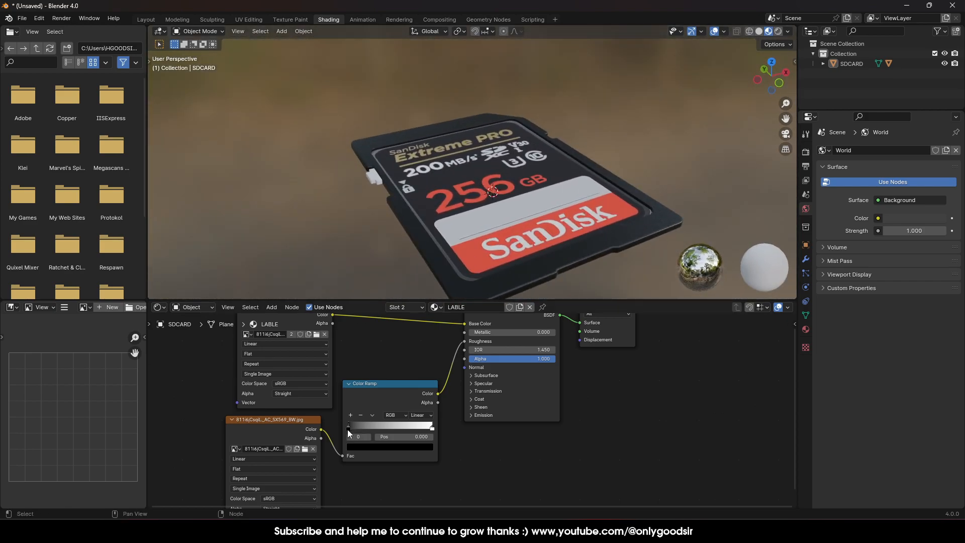
drag(348, 430, 346, 426)
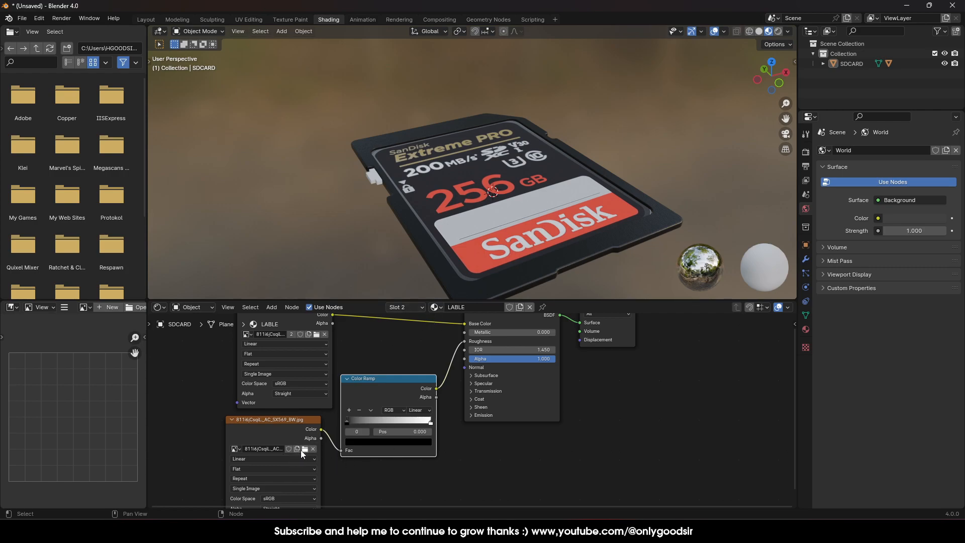
double_click(263, 449)
click(346, 425)
drag(346, 423, 376, 421)
mouse_move(518, 164)
middle_down()
mouse_move(500, 218)
mouse_move(543, 168)
mouse_move(521, 156)
mouse_move(455, 176)
mouse_move(520, 157)
mouse_move(545, 122)
mouse_move(518, 145)
middle_up()
scroll(532, 168, up, 4)
Examine the card's label in the Layout workspace, comparing rendered, solid and material preview shading
click(137, 19)
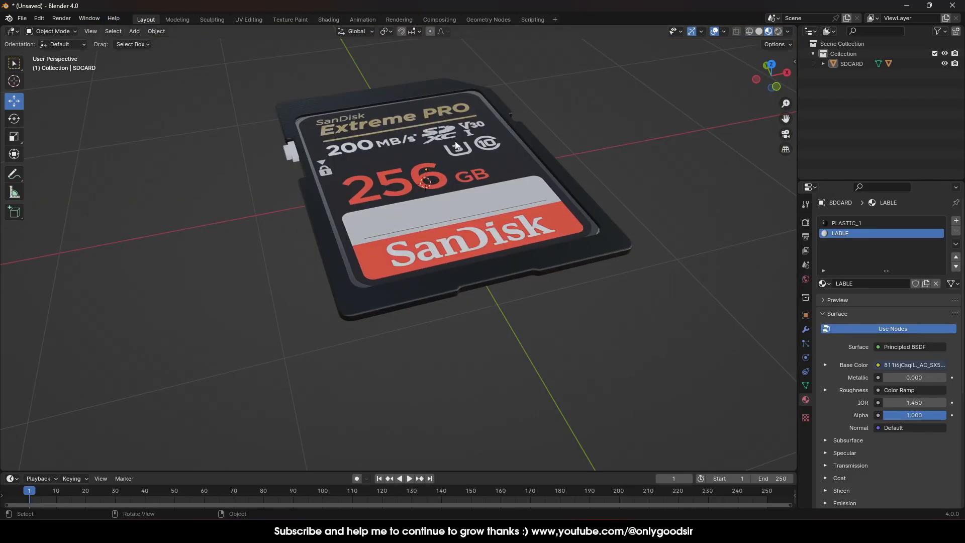
scroll(508, 179, up, 3)
mouse_move(508, 179)
middle_down()
mouse_move(536, 299)
mouse_move(466, 260)
mouse_move(481, 189)
mouse_move(417, 231)
mouse_move(535, 168)
mouse_move(503, 179)
mouse_move(523, 151)
middle_up()
click(779, 32)
click(759, 32)
click(769, 31)
middle_drag(450, 193, 435, 209)
scroll(443, 204, down, 5)
Light the Layout workspace's material preview with the dark studio HDRI and rotate it to check the label's reflections
click(788, 32)
click(778, 112)
click(723, 151)
scroll(482, 192, up, 4)
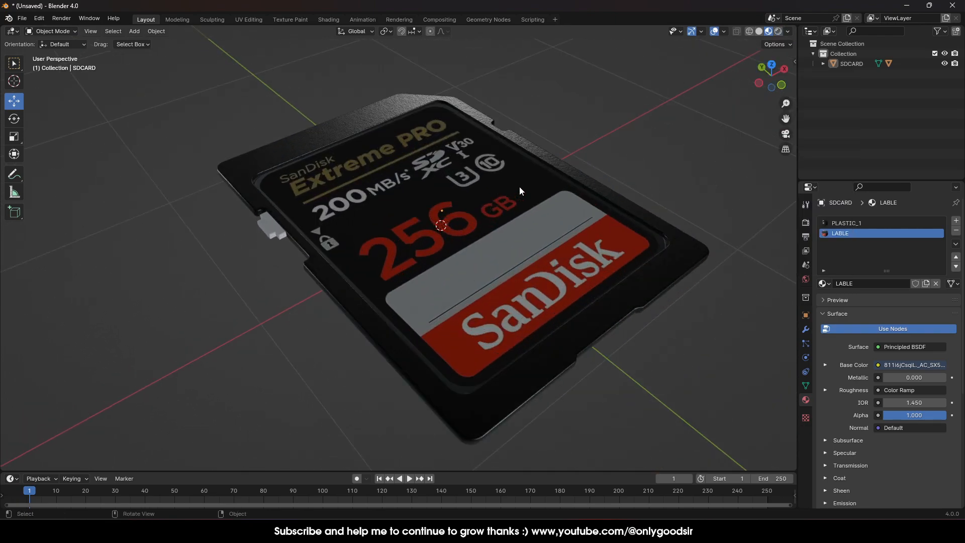
click(788, 31)
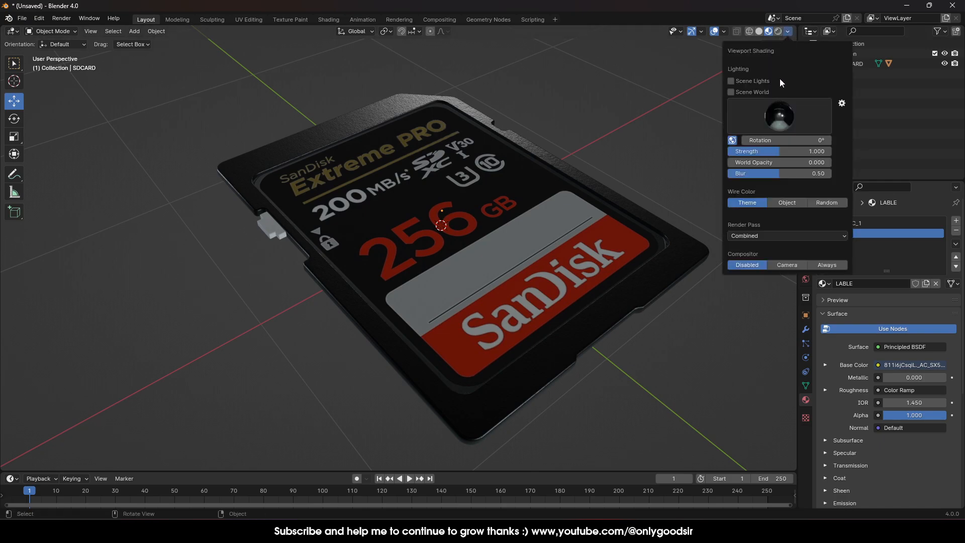
mouse_move(784, 140)
mouse_down()
mouse_move(809, 141)
mouse_move(777, 141)
mouse_up()
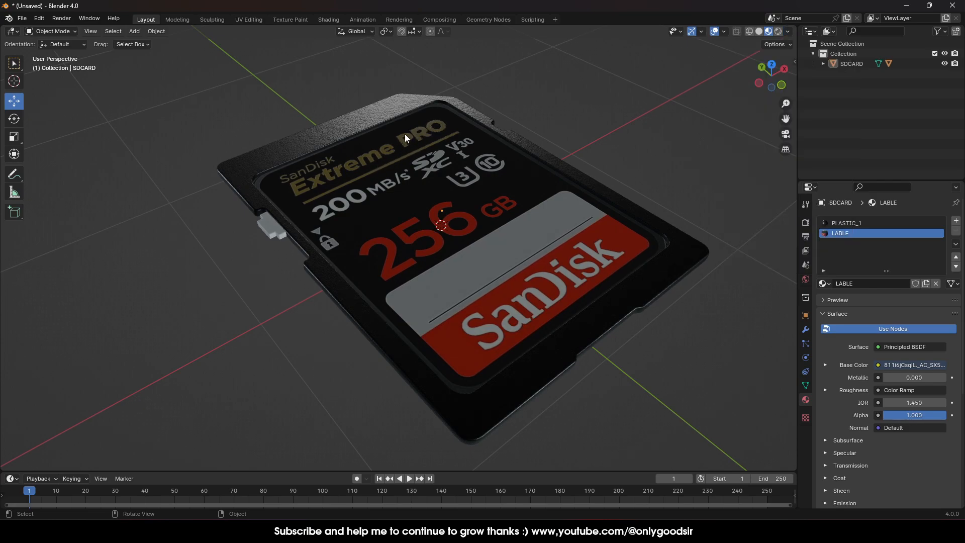
scroll(379, 152, up, 2)
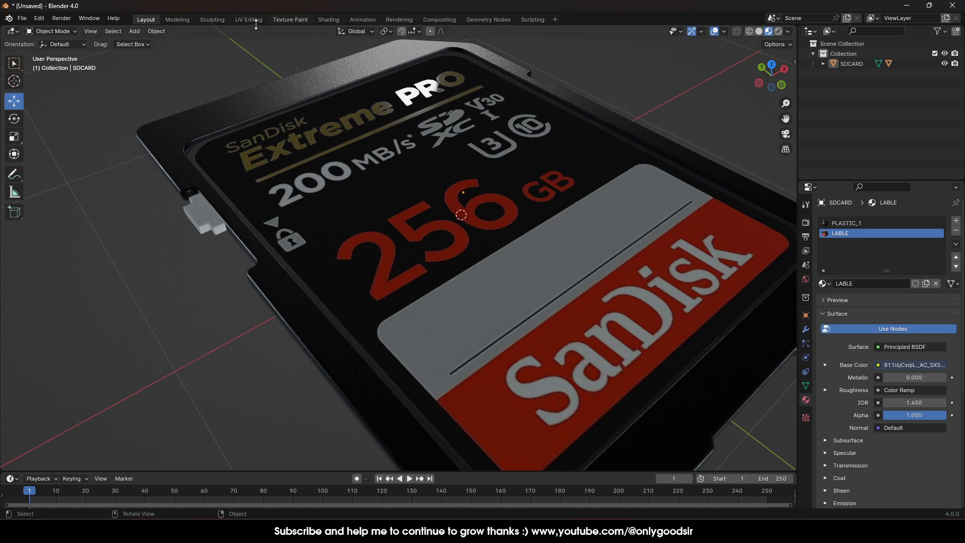
Apply the dark studio HDRI to the Shading workspace's material preview and rotate it so highlights fall on the label's lettering
click(328, 20)
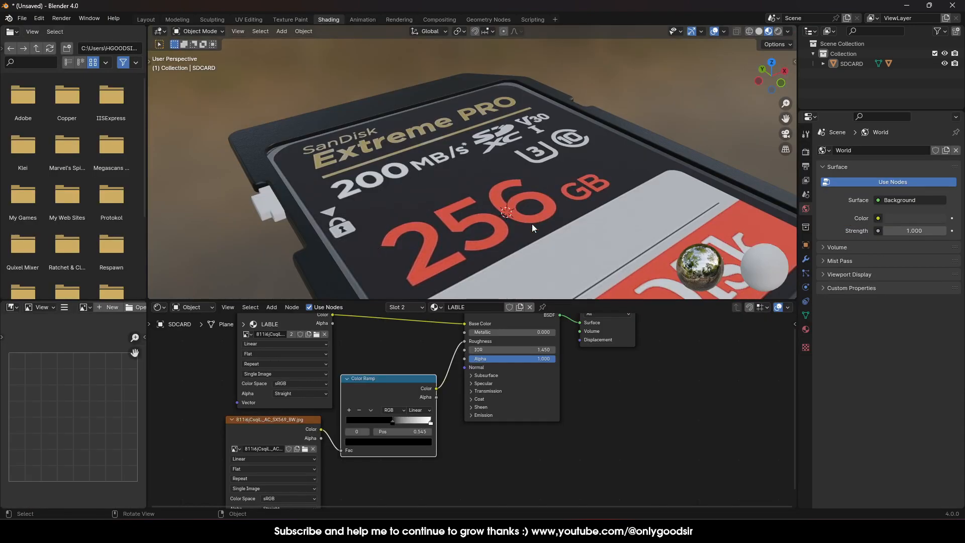
click(788, 31)
click(777, 116)
click(738, 146)
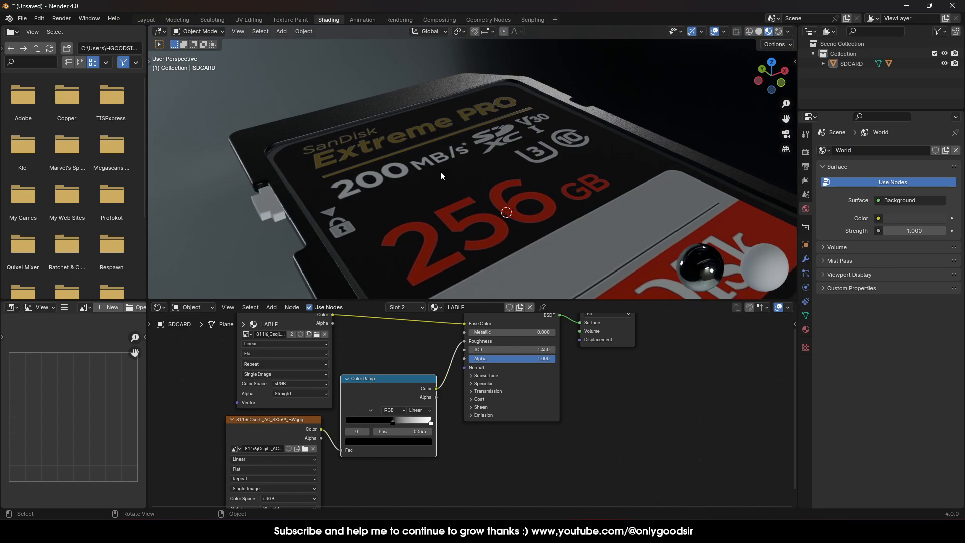
click(787, 32)
drag(768, 140, 709, 139)
Set the label's Color Ramp interpolation to B-Spline and move its black stop to position 0.773
drag(391, 422, 350, 427)
click(420, 410)
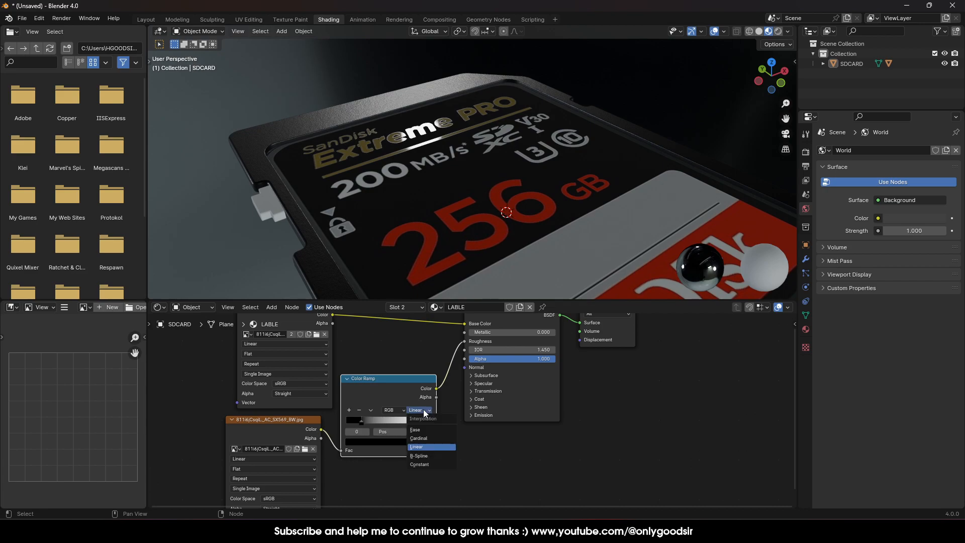
click(421, 456)
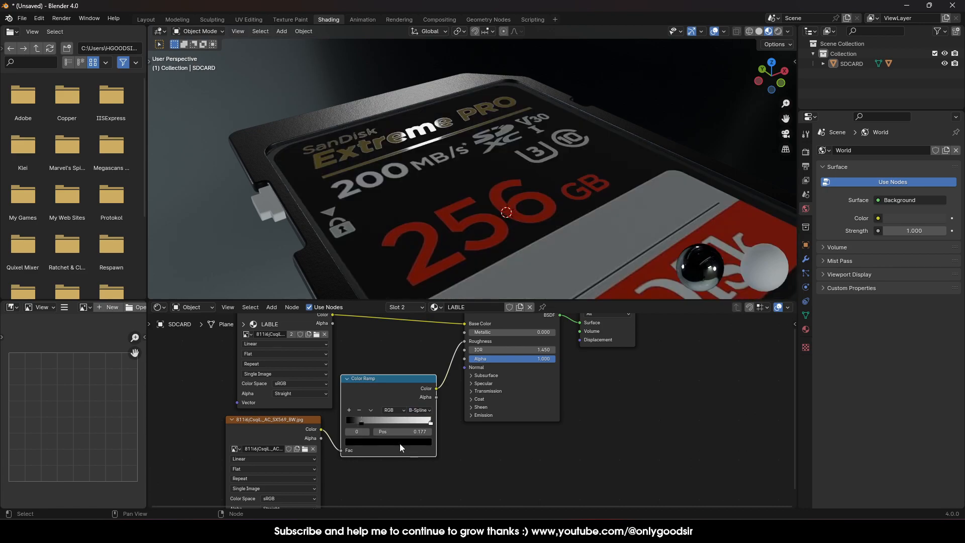
drag(376, 423, 430, 421)
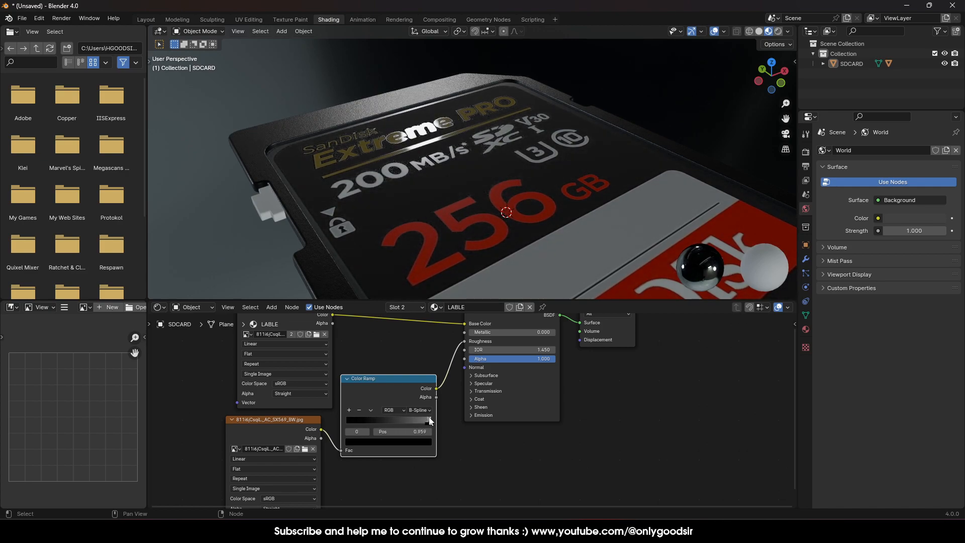
middle_drag(495, 231, 516, 209)
drag(428, 424, 410, 422)
mouse_move(510, 214)
middle_down()
mouse_move(517, 207)
mouse_move(520, 231)
mouse_move(546, 212)
mouse_move(490, 201)
mouse_move(527, 208)
middle_up()
Set the LABLE material's Metallic value to 0.445 and check the reflections across the card
mouse_move(505, 333)
mouse_down()
mouse_move(514, 333)
mouse_move(486, 332)
mouse_move(507, 332)
mouse_up()
middle_drag(498, 196, 502, 171)
middle_drag(508, 161, 485, 198)
scroll(485, 199, down, 4)
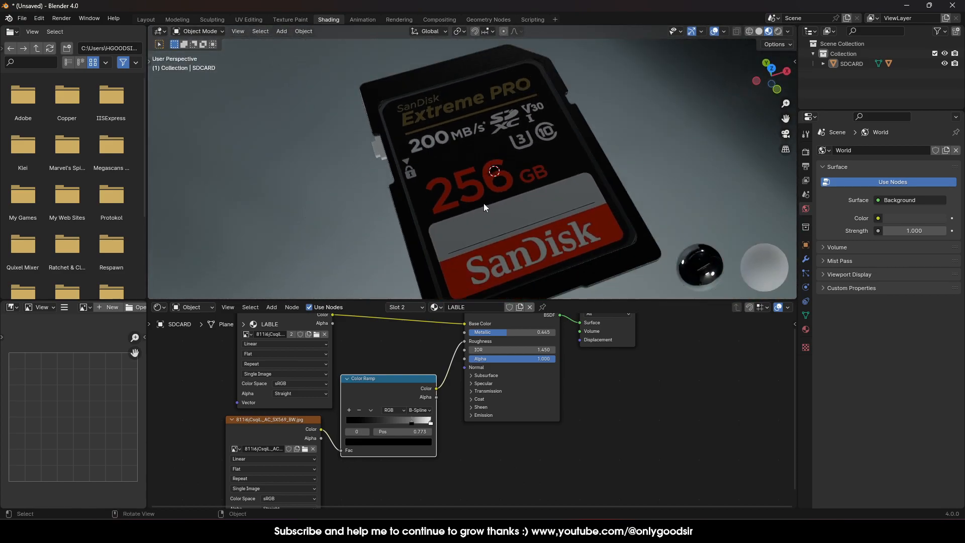
scroll(471, 193, down, 2)
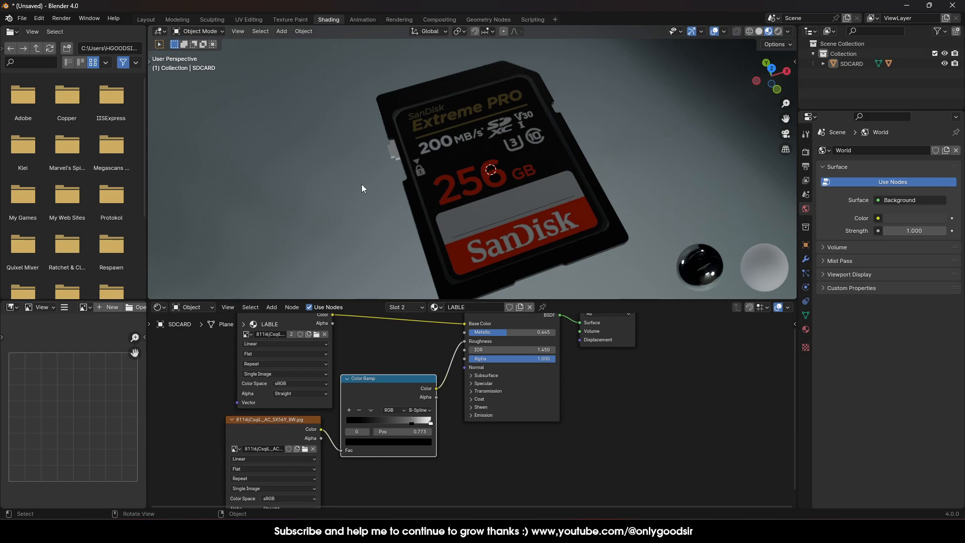
Create a new material for the card's lock switch with a mid-grey base color and roughness 0.264
click(395, 151)
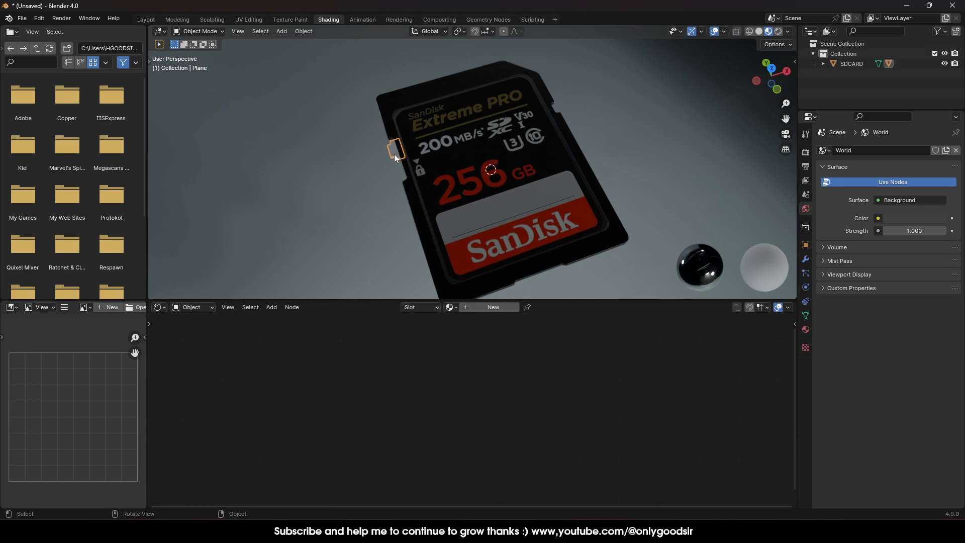
click(806, 329)
click(898, 188)
click(915, 274)
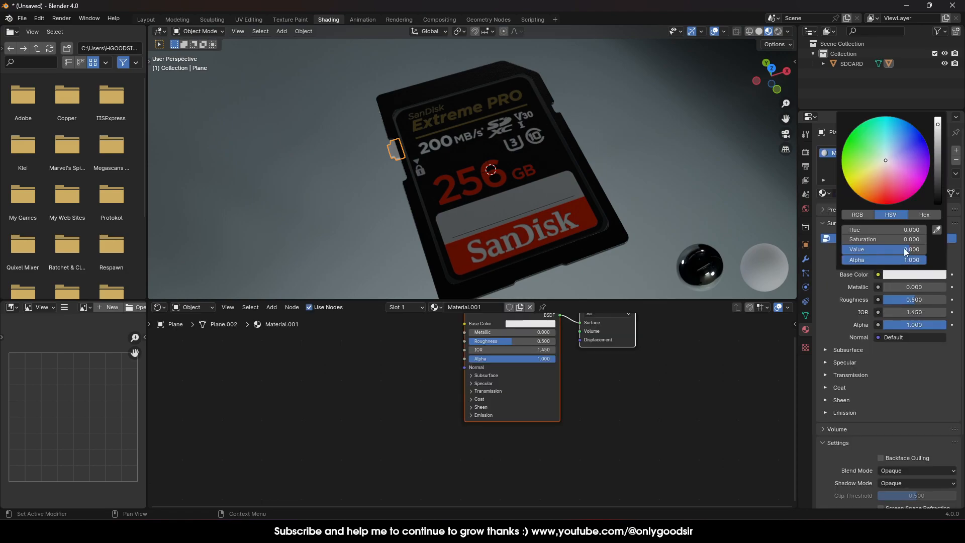
drag(939, 160, 939, 160)
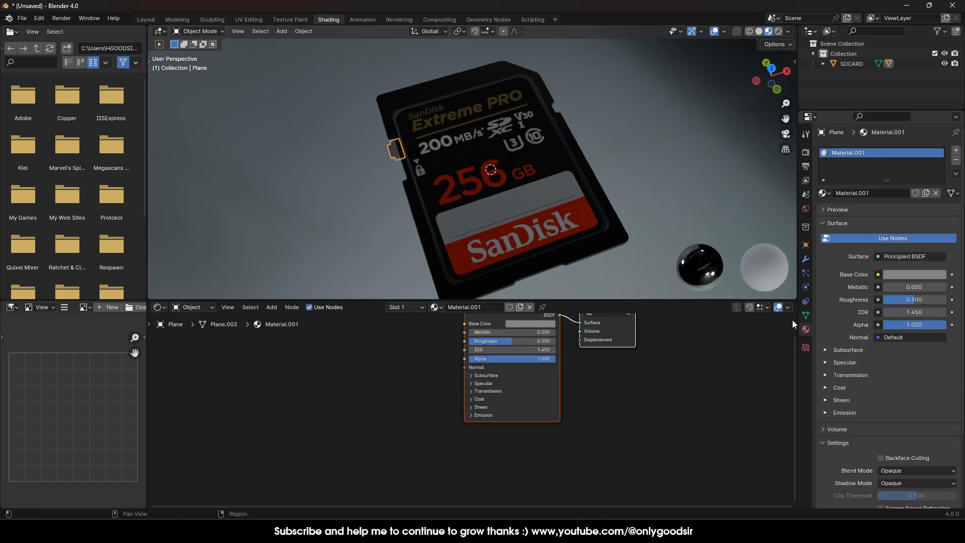
drag(912, 299, 892, 300)
scroll(439, 195, up, 4)
middle_drag(370, 171, 505, 189)
In the Layout workspace, rotate the SD card upright and raise it 1.0624 m along Z
click(145, 19)
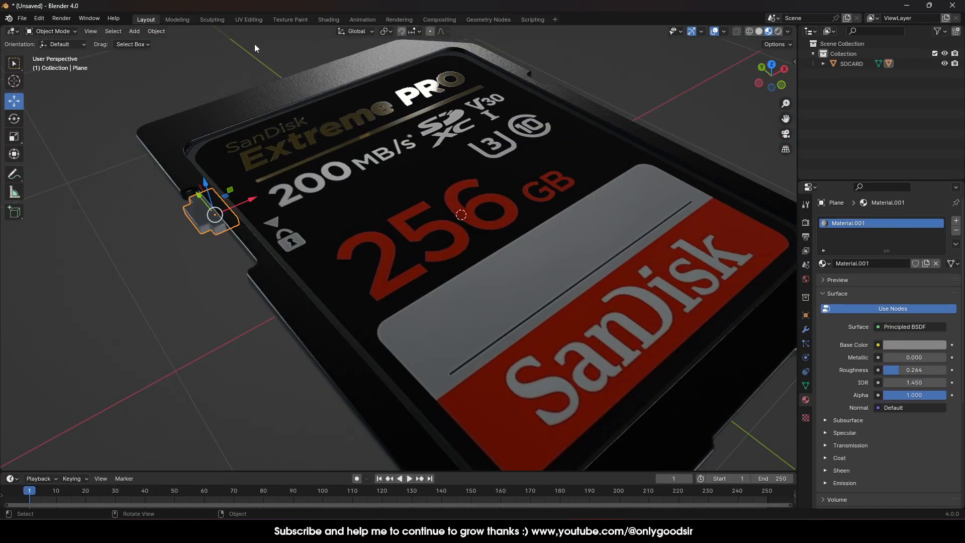
scroll(201, 300, down, 2)
scroll(460, 228, down, 4)
mouse_move(461, 227)
middle_down()
mouse_move(448, 261)
mouse_move(436, 219)
mouse_move(502, 203)
mouse_move(460, 226)
middle_up()
click(461, 226)
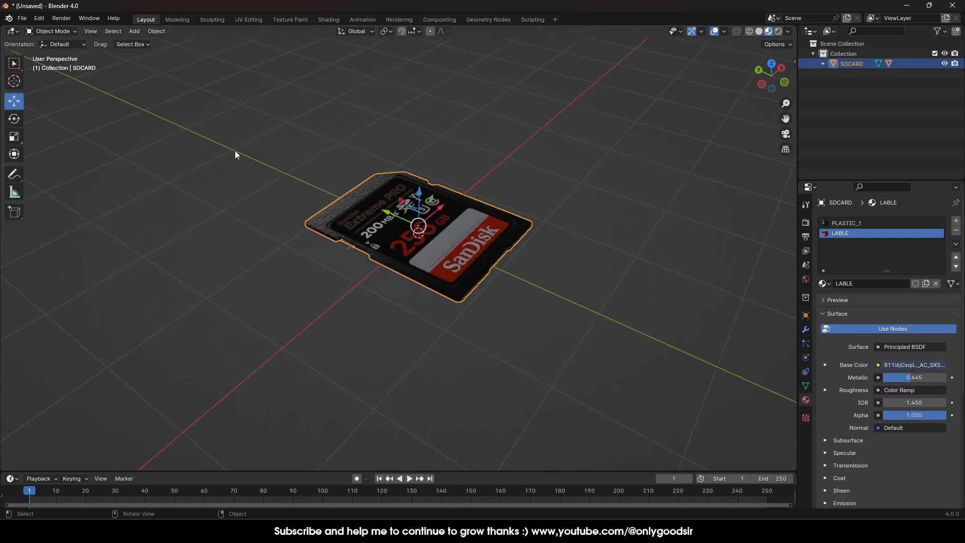
click(13, 119)
drag(445, 237, 447, 251)
click(14, 101)
drag(420, 198, 503, 176)
middle_drag(491, 158, 454, 207)
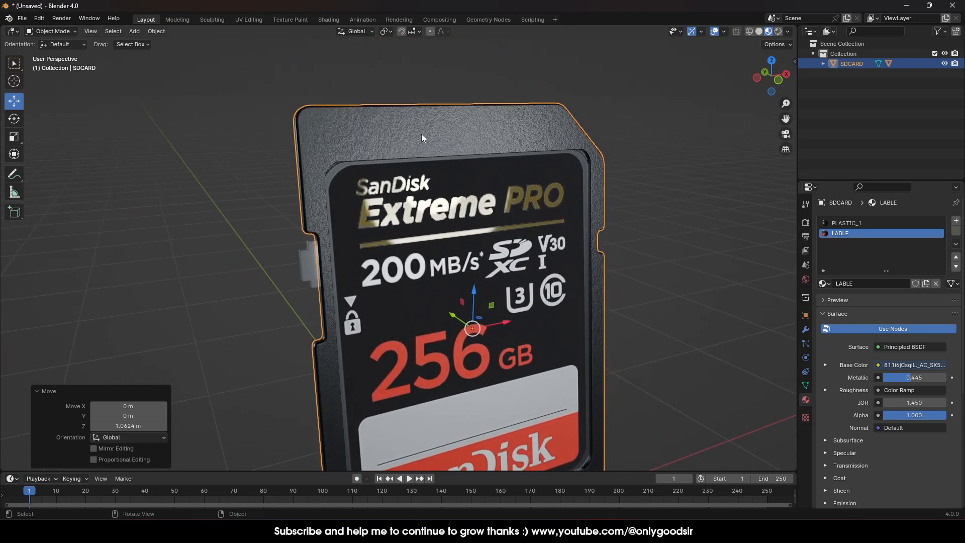
Set the Bump node's strength in the card's PLASTIC_1 material to 0.015 in the Shading workspace
click(331, 20)
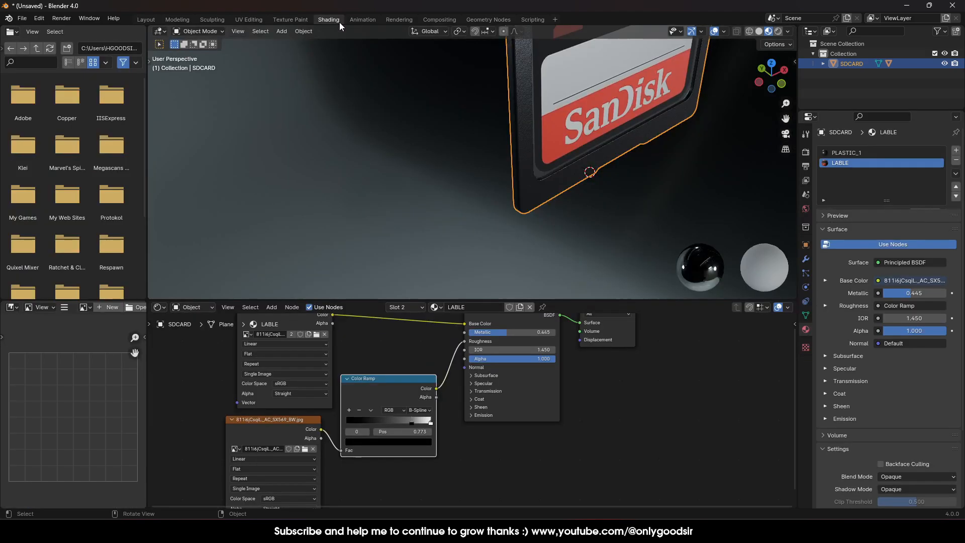
mouse_move(517, 174)
middle_down()
mouse_move(564, 177)
mouse_move(534, 180)
mouse_move(559, 213)
mouse_move(539, 213)
mouse_move(547, 139)
middle_up()
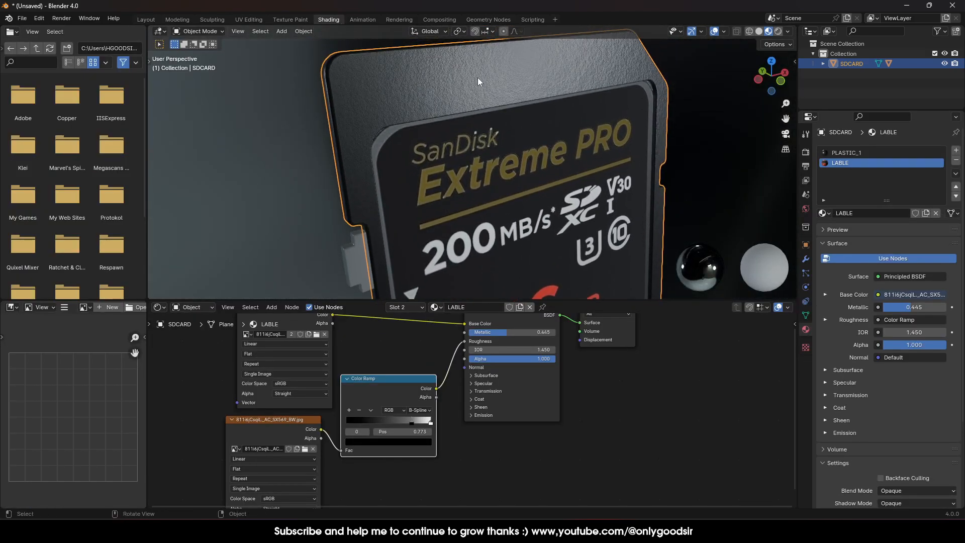
middle_drag(420, 339, 419, 360)
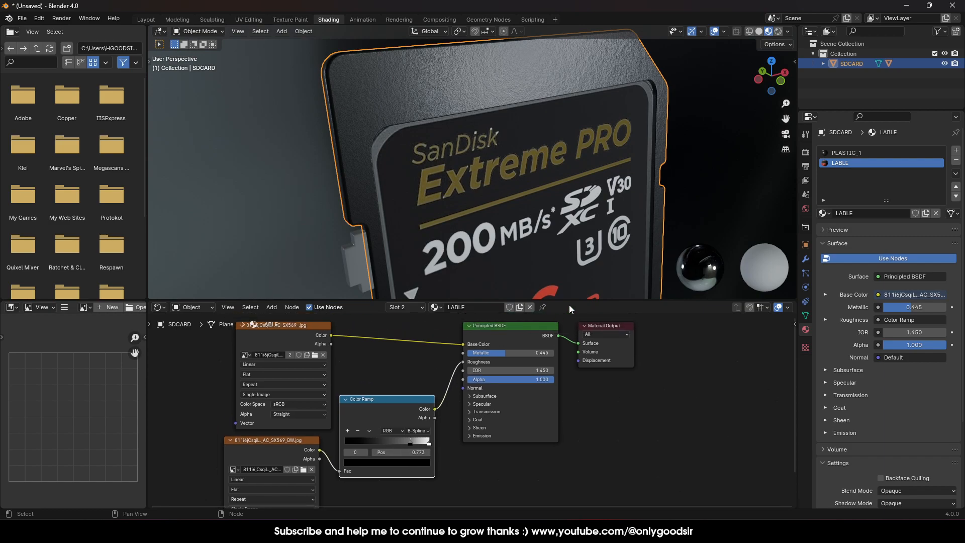
click(849, 153)
scroll(335, 354, up, 3)
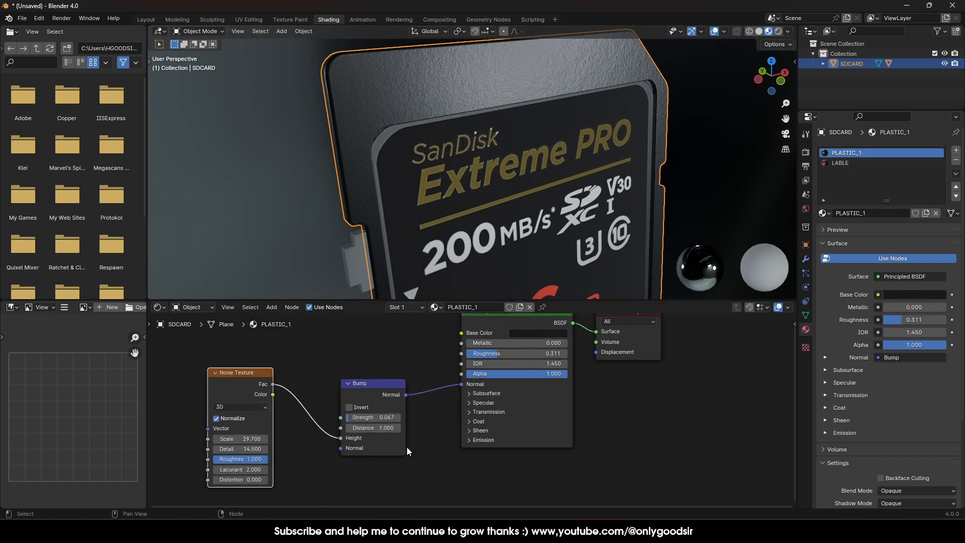
middle_drag(338, 357, 489, 315)
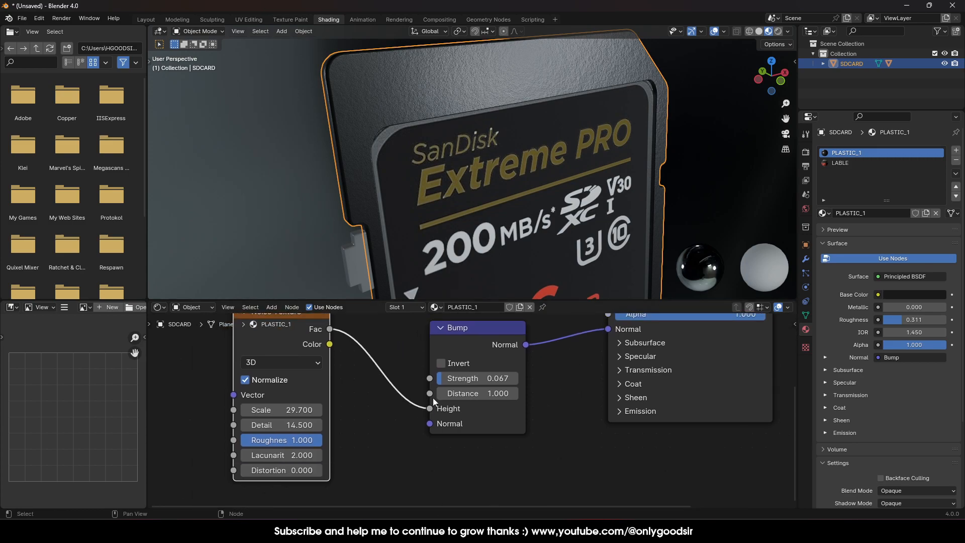
shift+drag(477, 378, 455, 378)
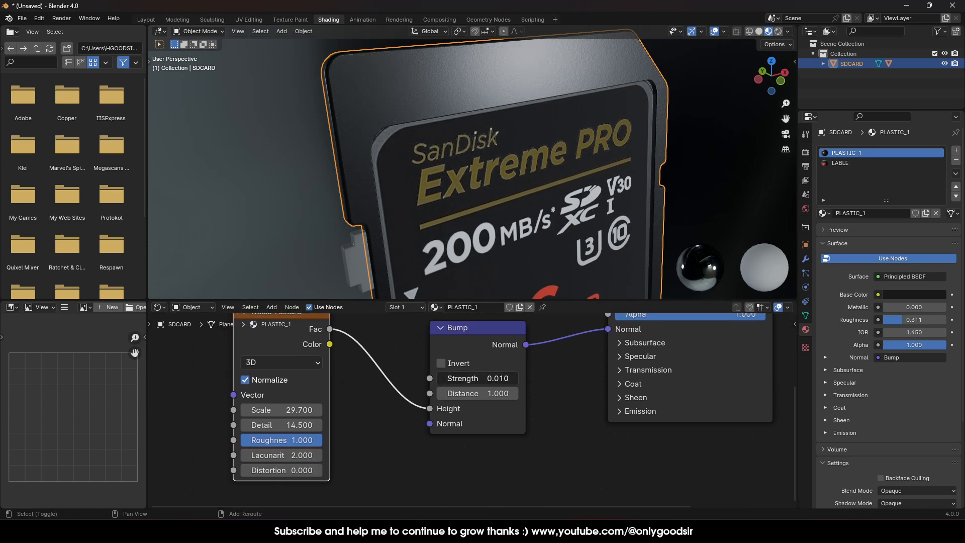
shift+drag(442, 378, 439, 378)
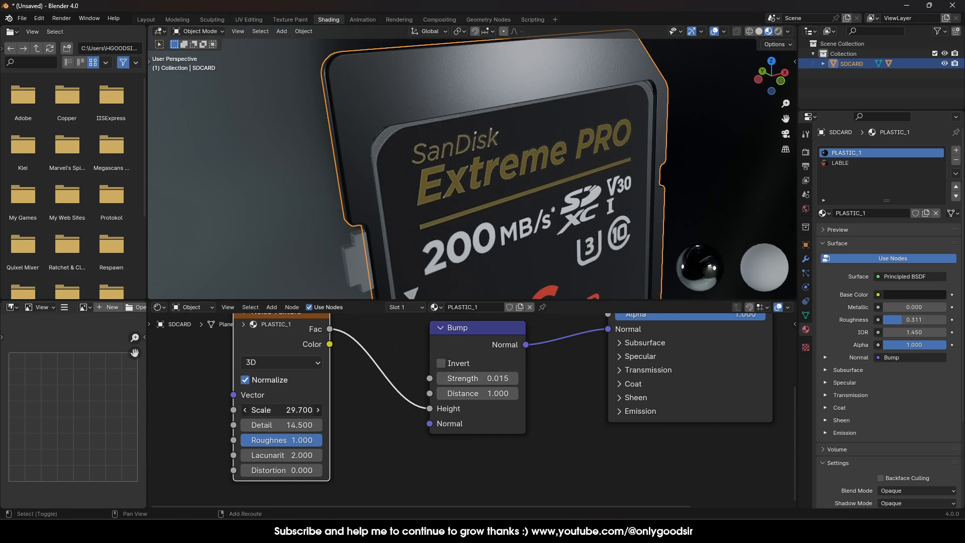
Return to the Layout workspace, deselect the card and view the whole upright model
middle_drag(597, 172, 528, 173)
click(145, 19)
scroll(578, 267, down, 6)
click(578, 269)
middle_drag(578, 268, 625, 326)
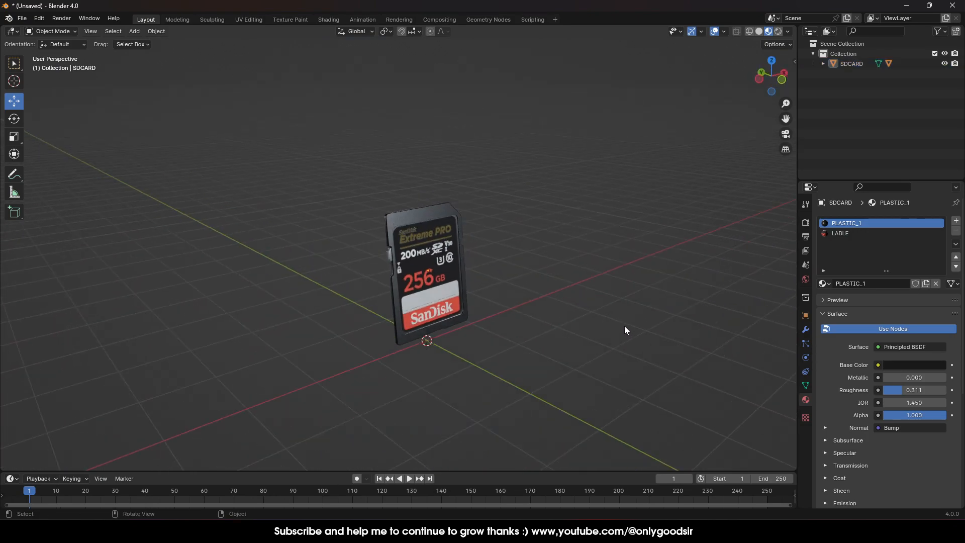
Join the SD card body and its lock switch into a single object
click(427, 261)
shift+click(424, 272)
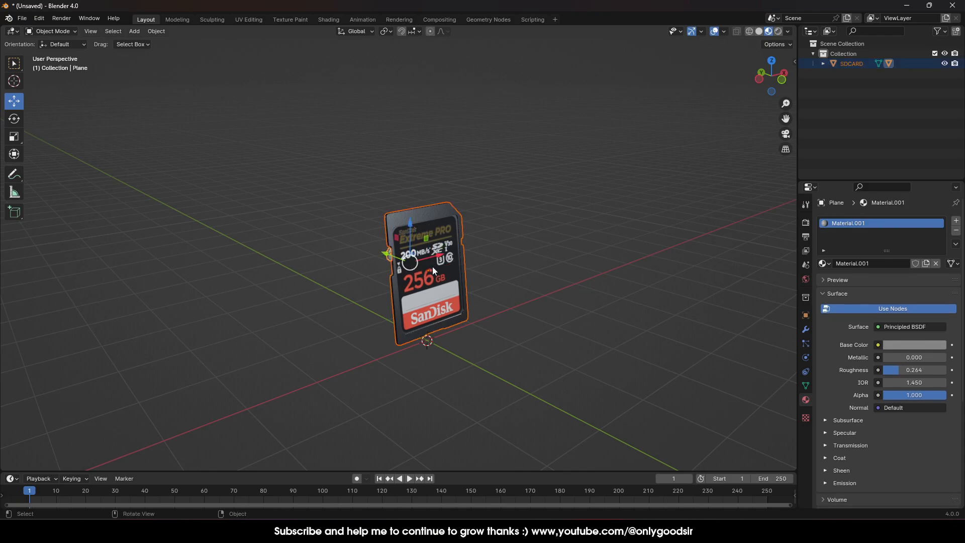
right_click(445, 257)
click(417, 143)
click(431, 285)
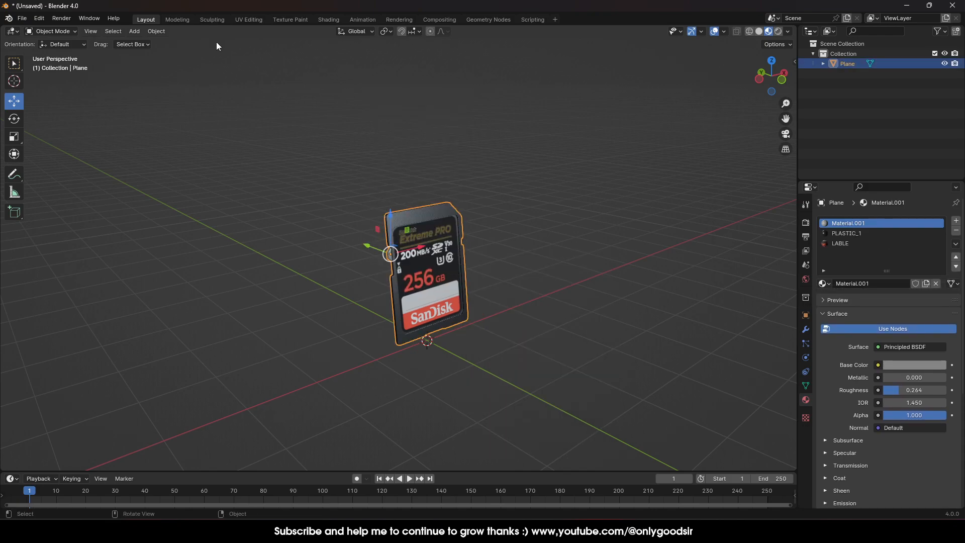
Set the joined card's origin to its center of mass (surface) and raise the card 1.1747 m along Z
click(159, 33)
mouse_move(176, 51)
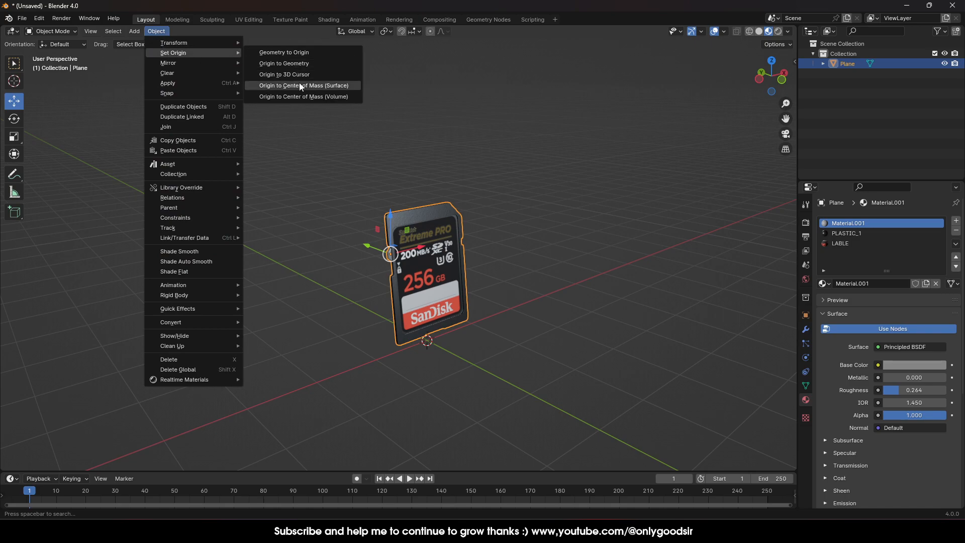
click(312, 85)
drag(428, 233, 668, 119)
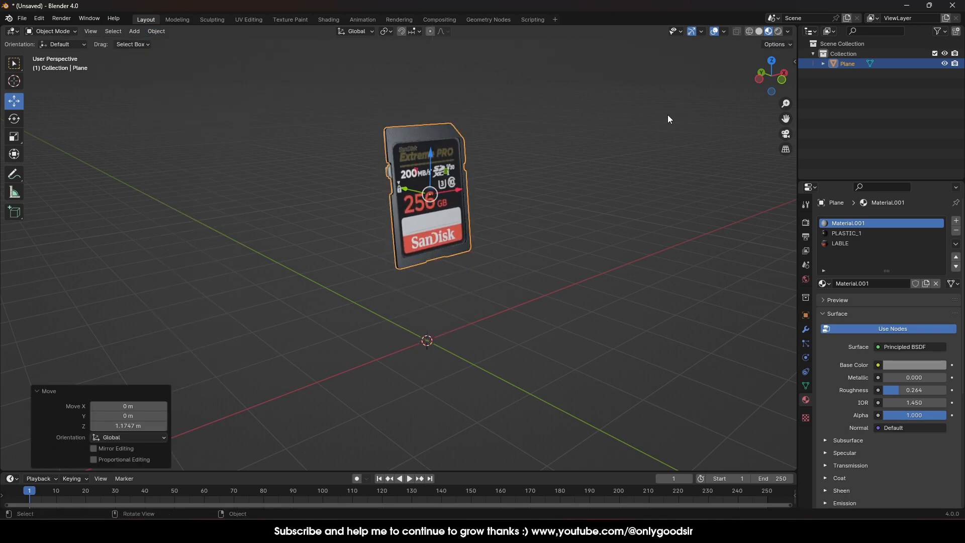
Rename the joined object as SD_CARD and shift it about -0.085 m in X, 0.080 m in Y and 0.028 m in Z
double_click(847, 64)
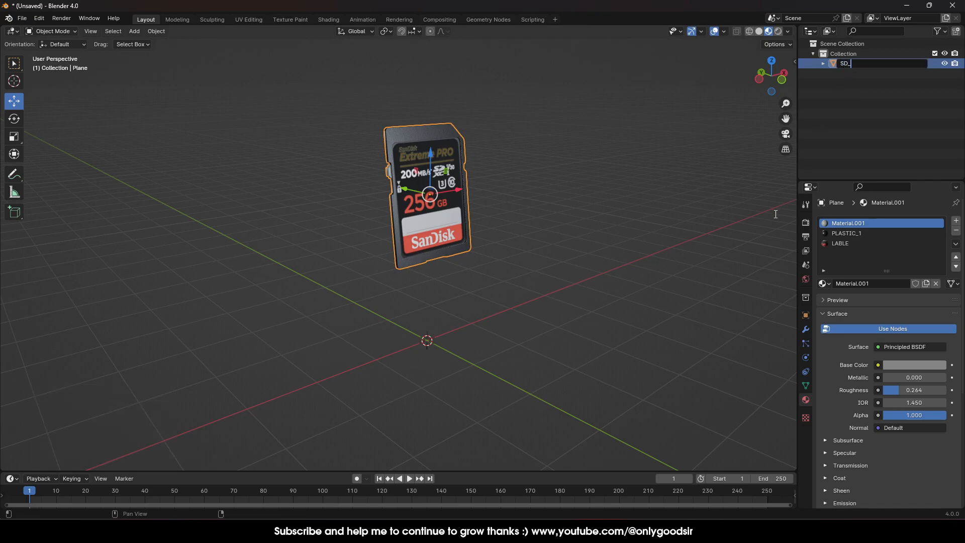
key(Return)
click(474, 207)
click(447, 193)
mouse_move(435, 194)
mouse_down()
mouse_move(406, 257)
mouse_move(427, 192)
mouse_up()
Straighten the tilted card from a side view and set its X rotation to exactly 90°
middle_drag(427, 195, 407, 212)
click(775, 77)
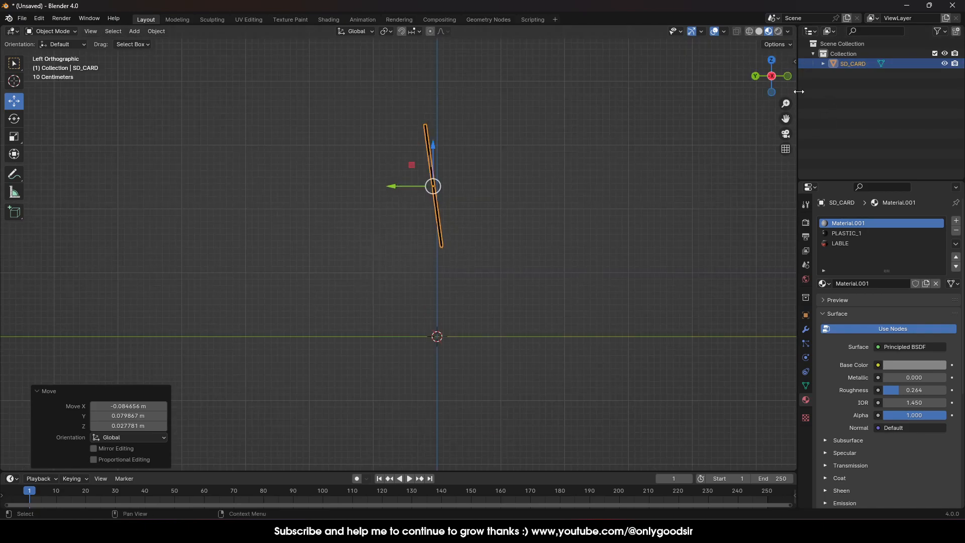
click(14, 119)
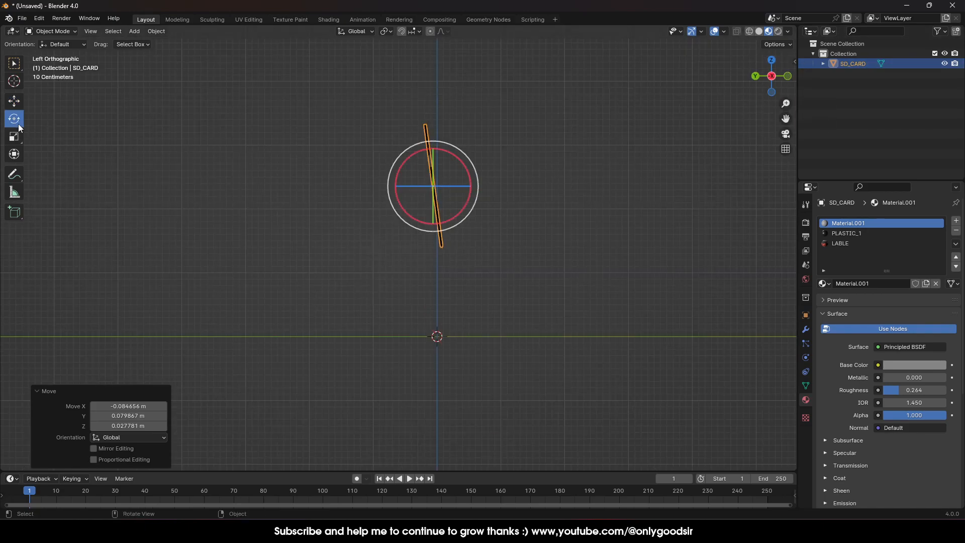
mouse_move(468, 173)
mouse_down()
mouse_move(468, 186)
mouse_move(468, 173)
mouse_up()
key(n)
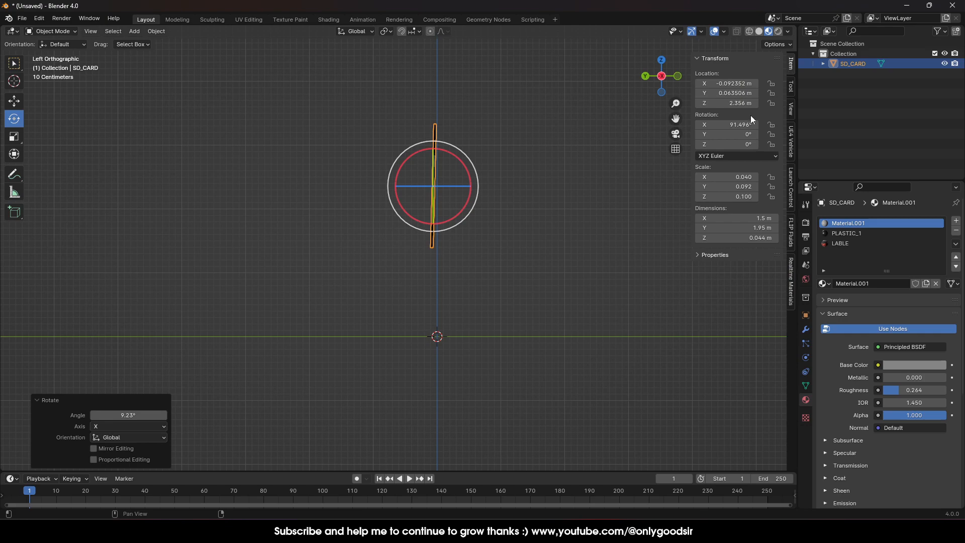
click(729, 125)
text(90)
key(Return)
Add a 2 m plane mesh at the world origin below the card
mouse_move(352, 222)
middle_down()
mouse_move(312, 226)
mouse_move(421, 246)
mouse_move(335, 233)
mouse_move(343, 228)
middle_up()
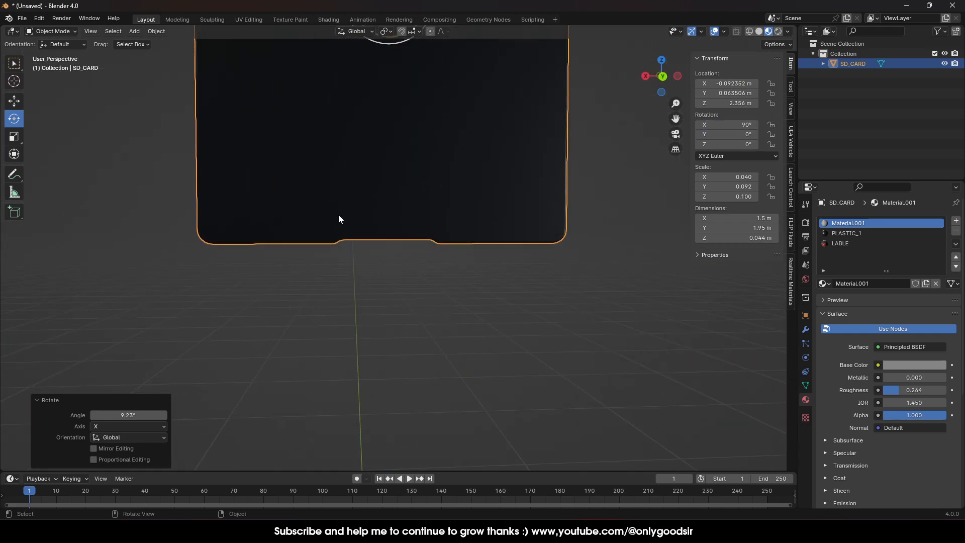
middle_drag(447, 187, 391, 243)
shift+middle_drag(314, 210, 357, 228)
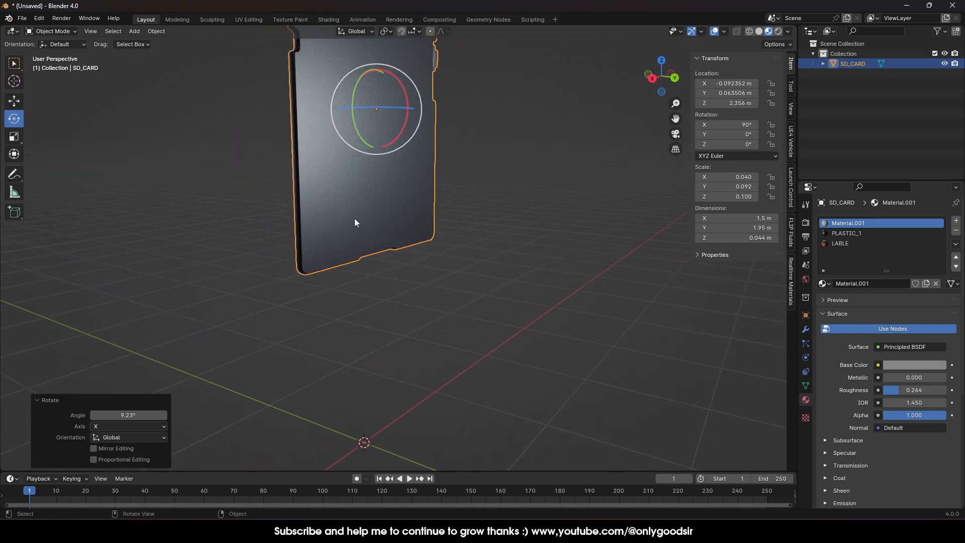
click(103, 80)
click(134, 32)
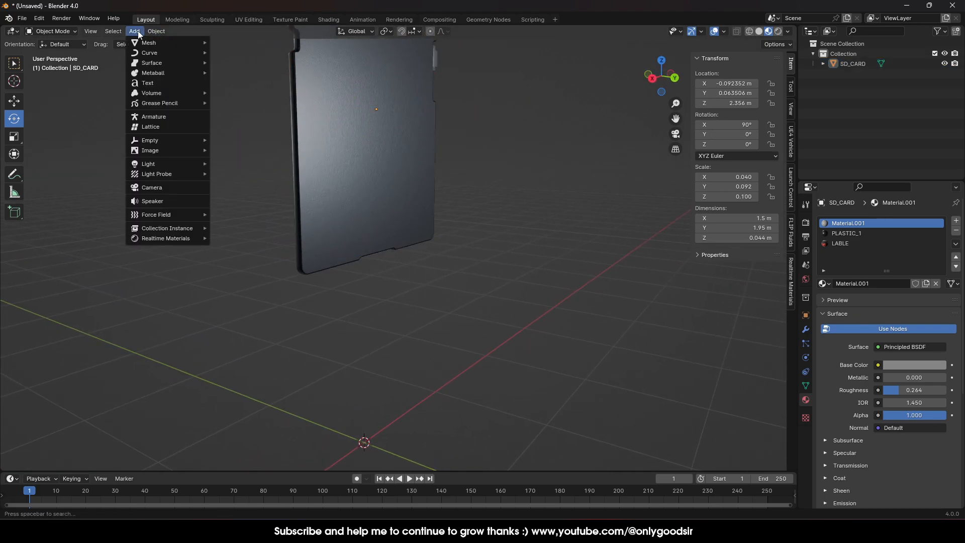
mouse_move(150, 43)
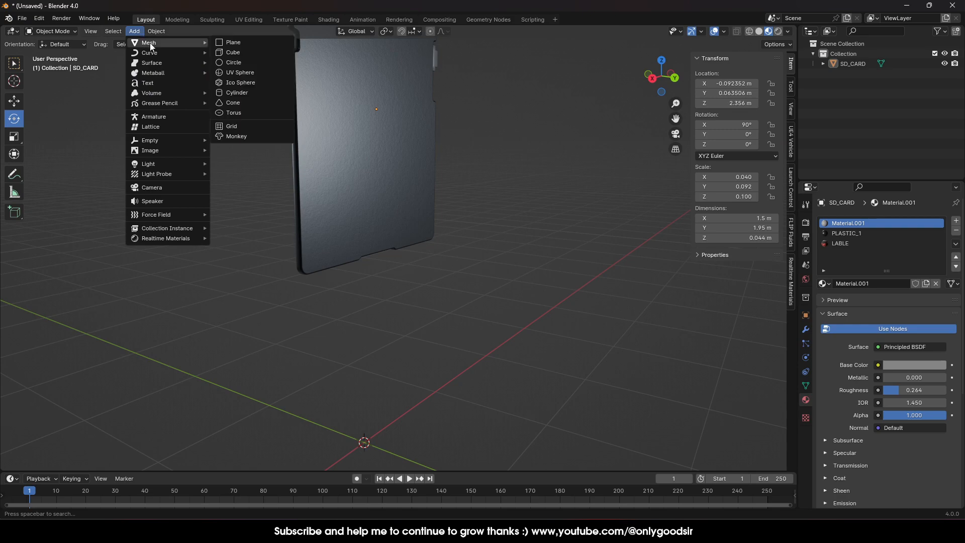
click(255, 44)
scroll(422, 359, down, 5)
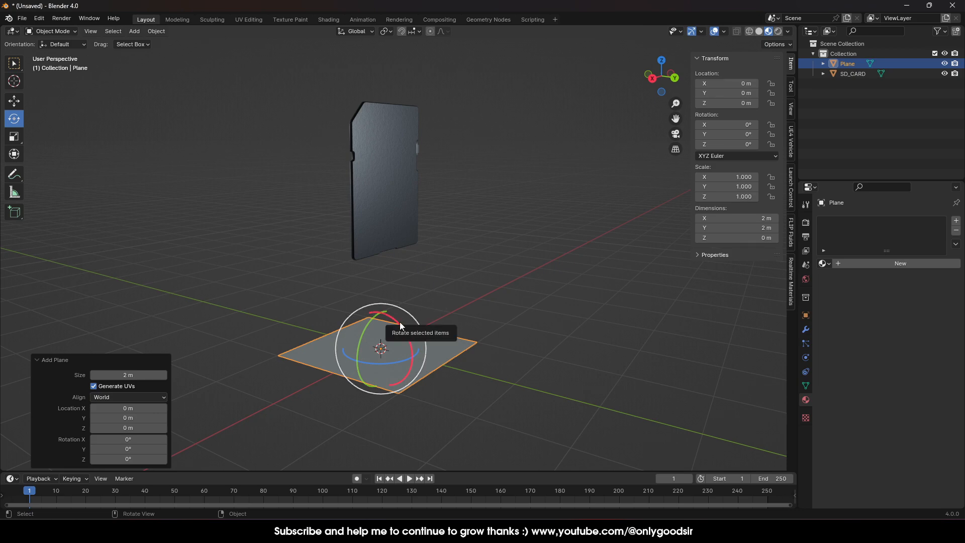
Stand the new plane upright by setting its X rotation to -90°
middle_drag(495, 271, 633, 170)
drag(407, 333, 393, 372)
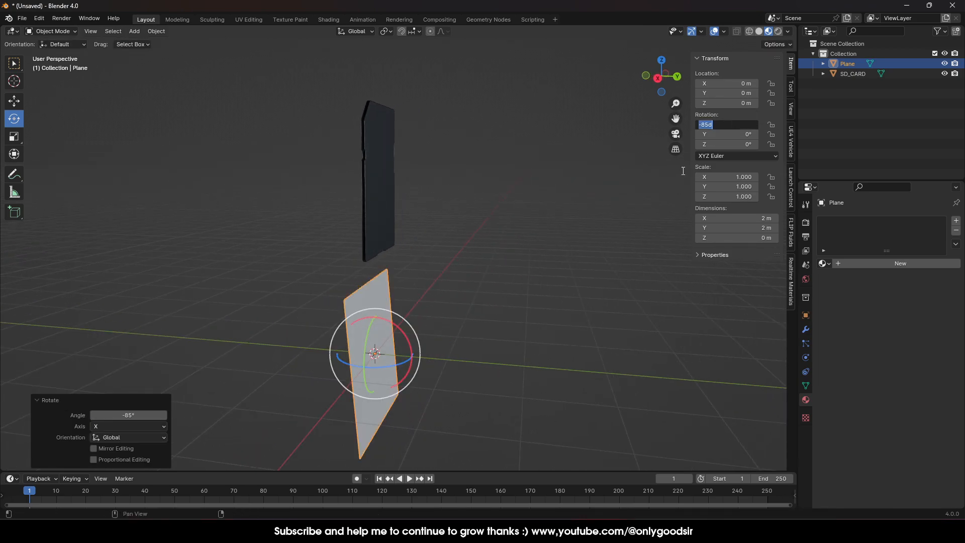
text(-90)
key(Return)
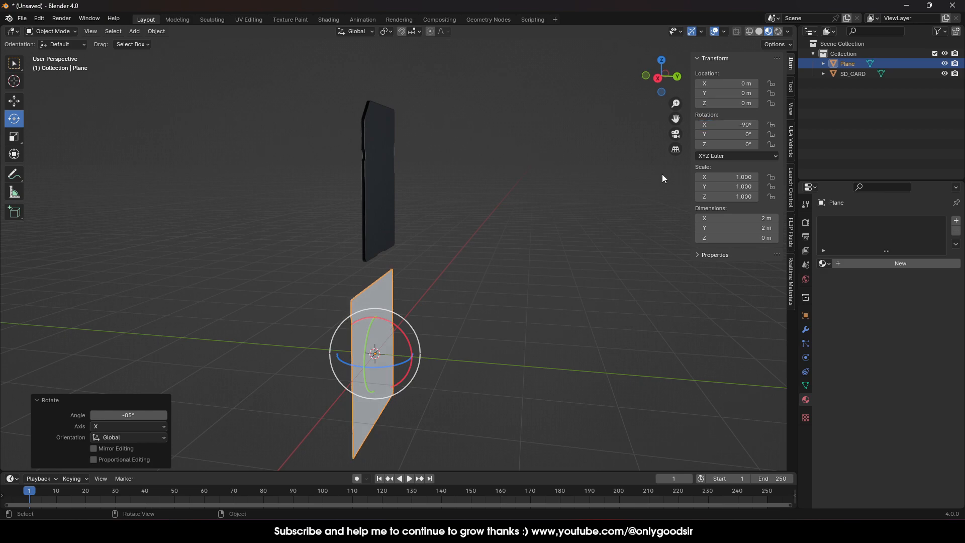
Move the plane behind the card to about 0.111 m in Y and 1.534 m in Z, and scale it uniformly to 0.220
click(8, 103)
drag(378, 315, 378, 206)
drag(415, 245, 423, 246)
middle_drag(444, 255, 388, 252)
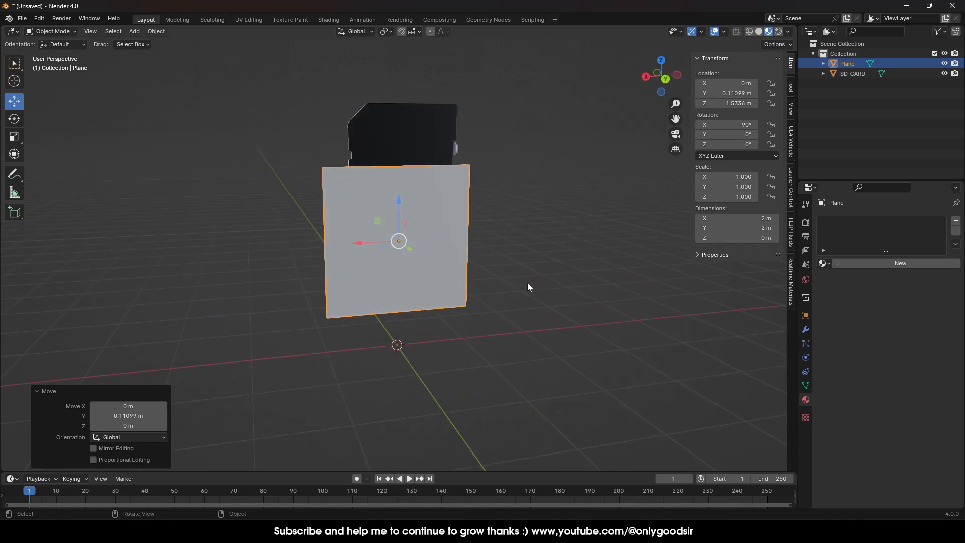
key(s)
click(422, 263)
scroll(427, 274, up, 3)
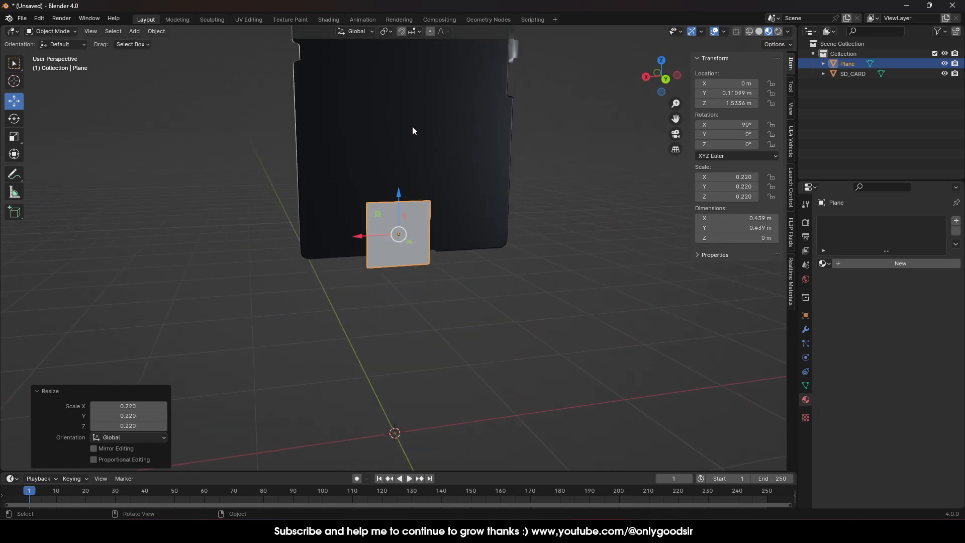
Raise the plane about 0.115 m and bring it close to the card's back face at about 0.080 m in Y
middle_drag(399, 295, 450, 280)
drag(345, 185, 346, 146)
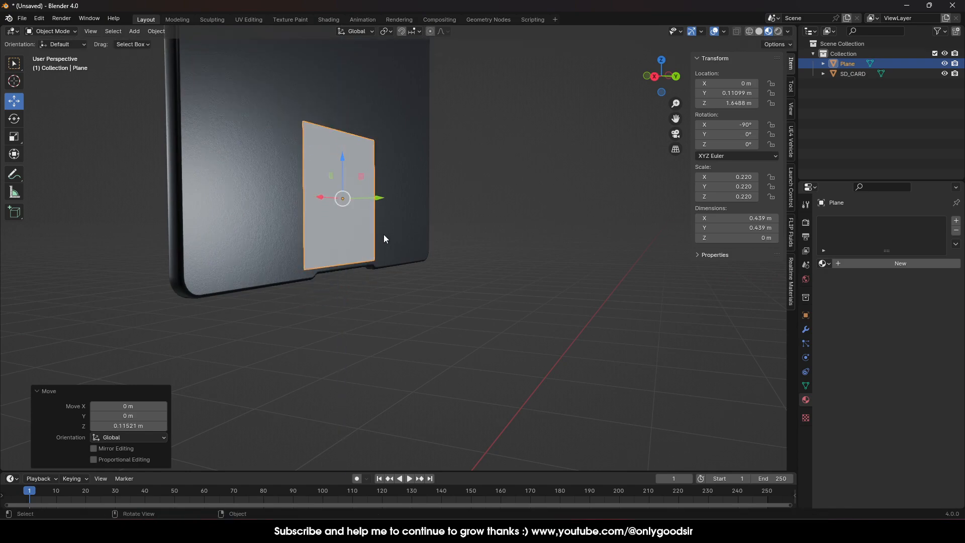
middle_drag(375, 241, 376, 203)
drag(366, 196, 355, 194)
Scale the plane into a thin vertical strip about 0.038 m wide and 0.325 m tall
middle_drag(355, 194, 413, 202)
click(14, 137)
drag(366, 190, 403, 187)
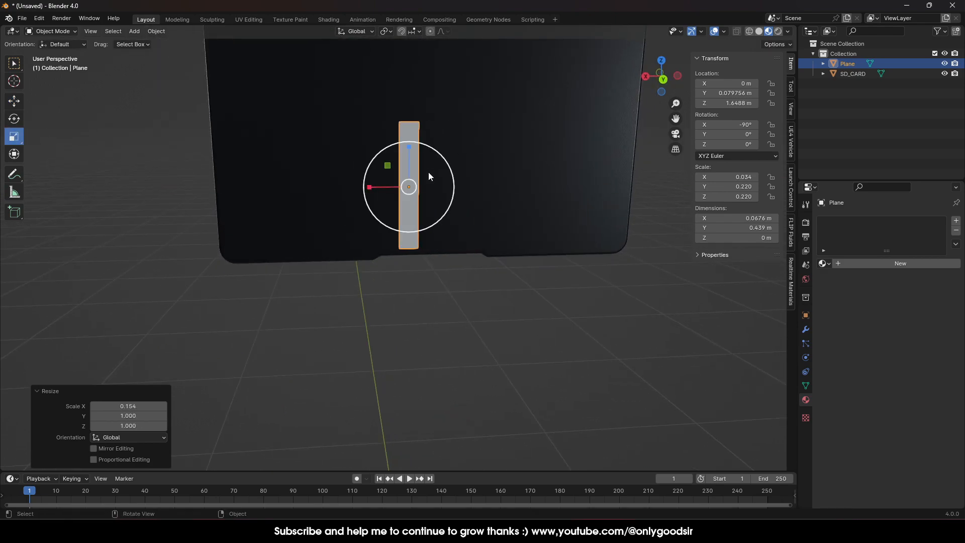
drag(409, 147, 378, 187)
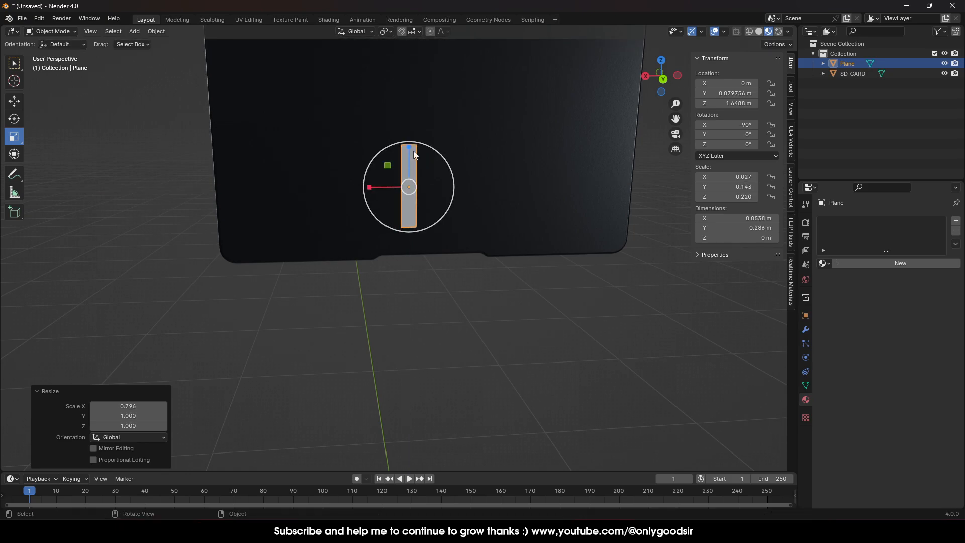
drag(409, 148, 409, 145)
drag(369, 186, 383, 194)
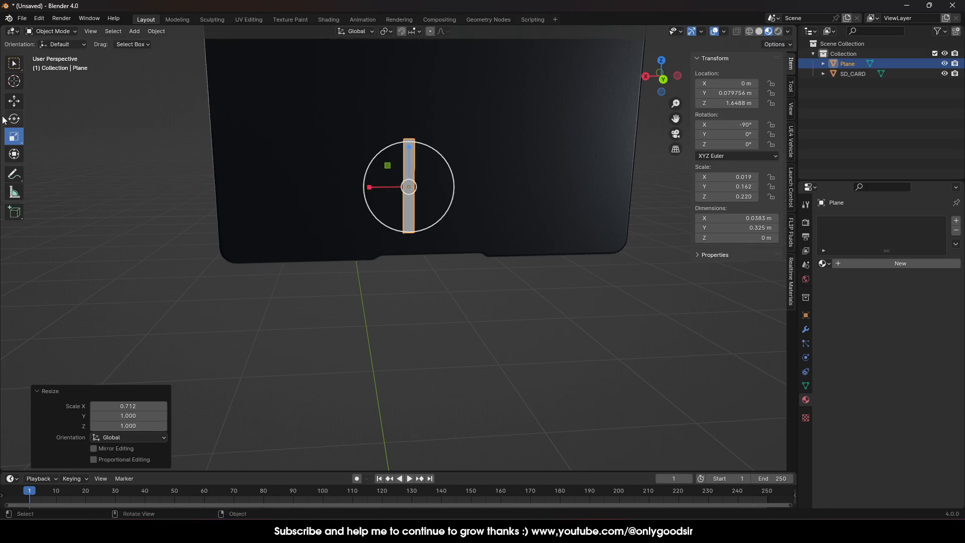
Lower the strip about 0.035 m along Z, toward the notch in the card's lower edge
click(14, 101)
drag(408, 155, 409, 155)
middle_drag(455, 155, 457, 240)
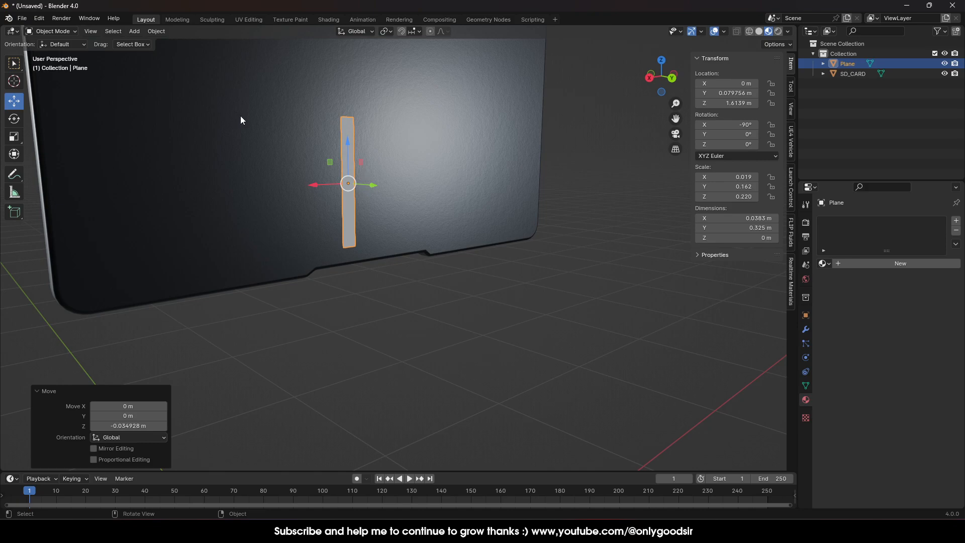
In Edit Mode, duplicate the strip's face and place the copy beside it in the negative X direction
key(Tab)
middle_drag(406, 214, 380, 208)
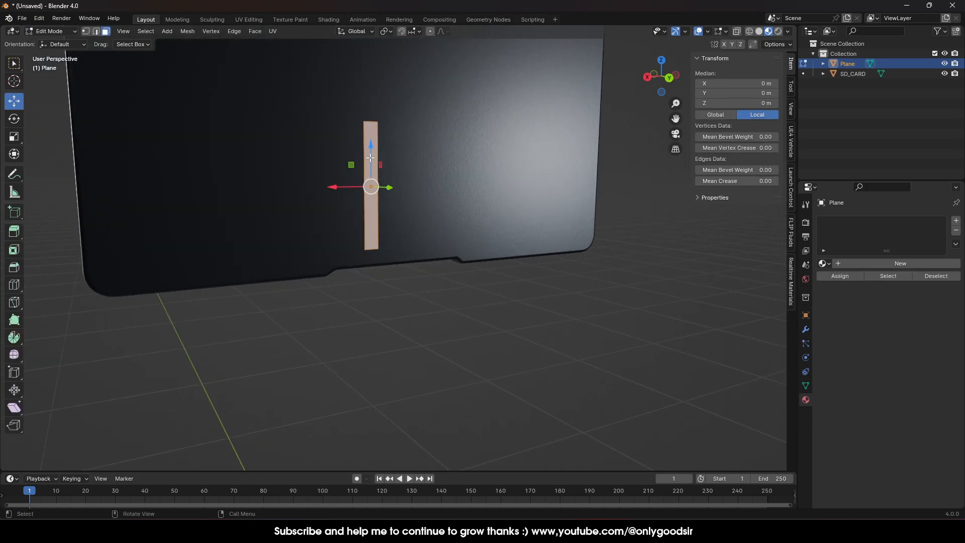
key(shift+d)
right_click(371, 186)
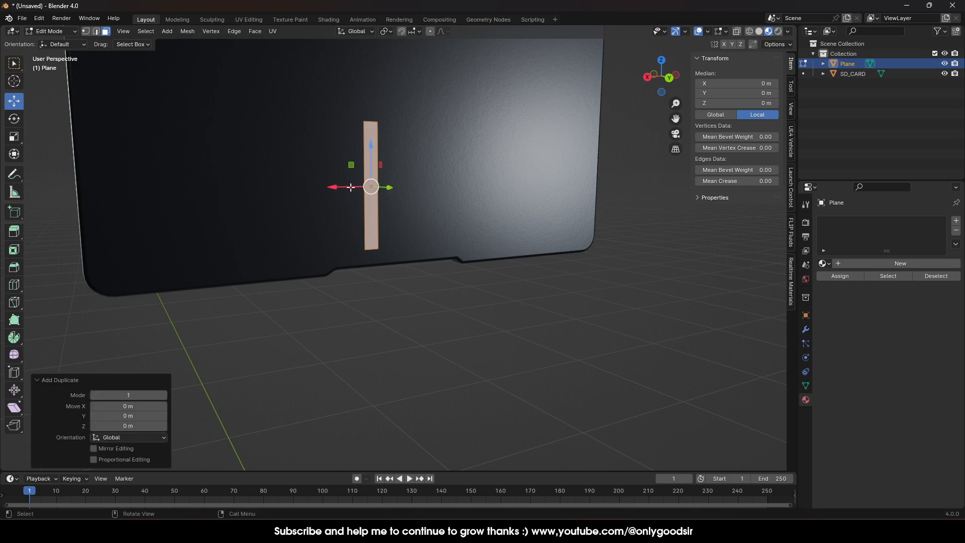
key(g)
key(x)
click(354, 187)
Duplicate the second strip and offset the copy about -0.057 m along X as the third strip
key(shift+d)
right_click(357, 187)
key(g)
key(x)
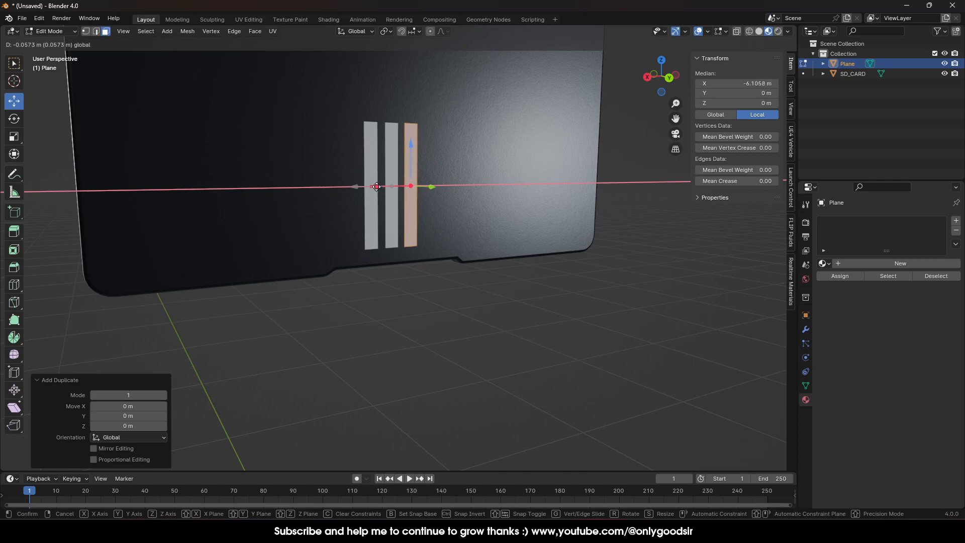
click(376, 186)
Duplicate the third strip and offset the copy about -0.059 m along X as the fourth strip
key(shift+d)
right_click(374, 187)
key(g)
key(x)
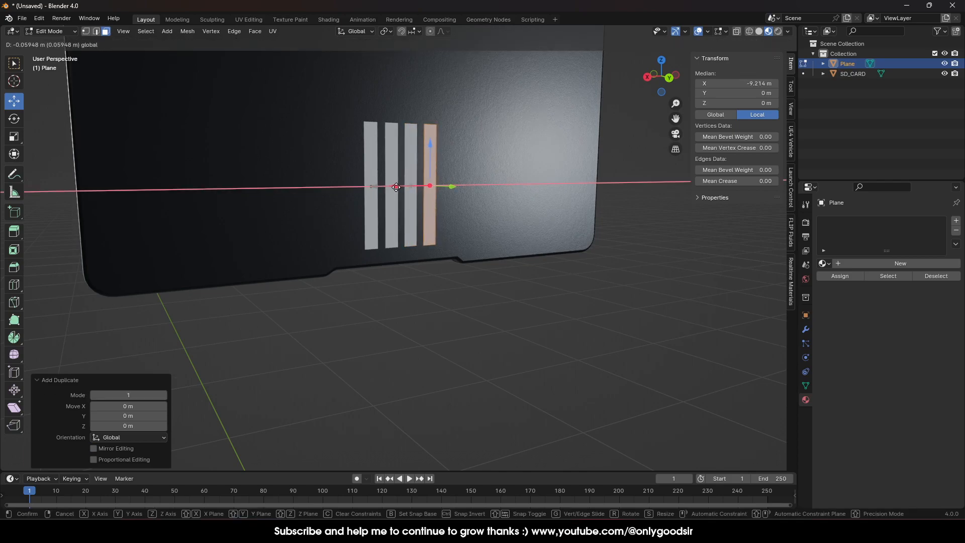
click(396, 186)
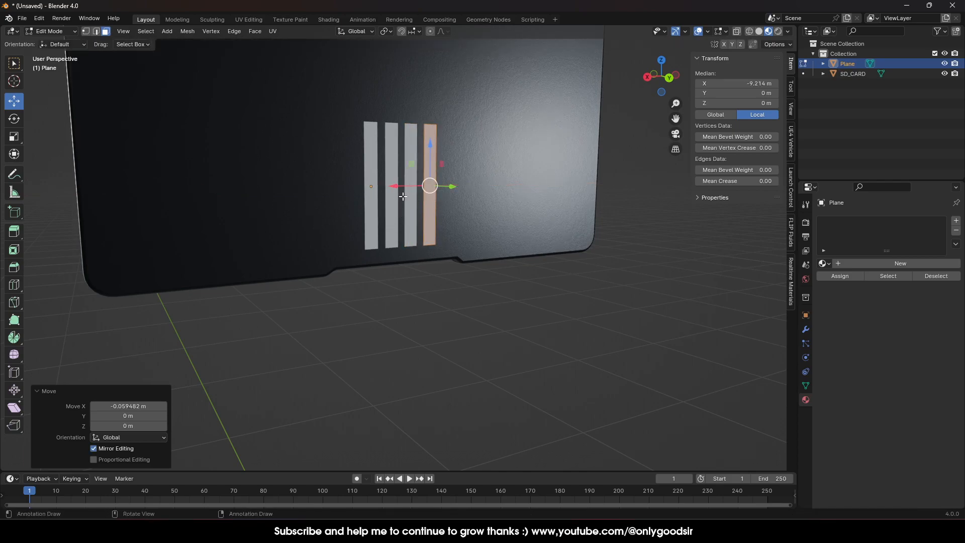
Duplicate the fourth strip and offset the copy about -0.061 m along X as the fifth strip
middle_drag(409, 192, 437, 194)
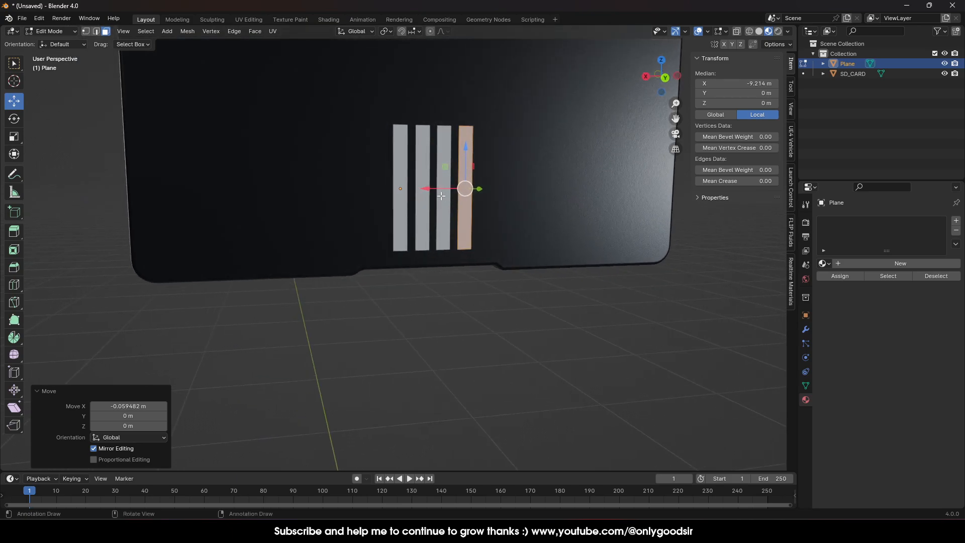
key(shift+d)
right_click(441, 194)
key(g)
key(x)
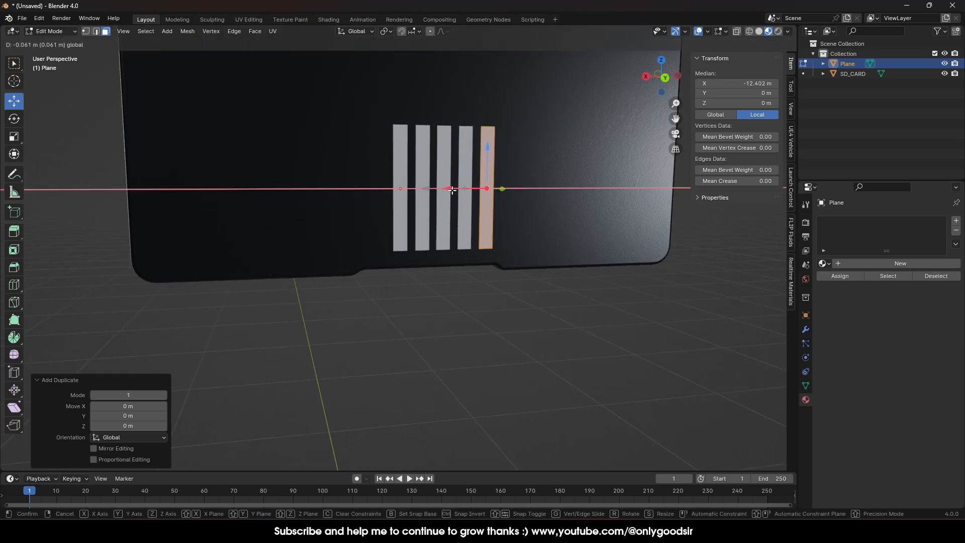
click(437, 222)
Duplicate the original strip to its other side, offsetting the copy about 0.062 m along X
click(405, 198)
key(shift+d)
key(x)
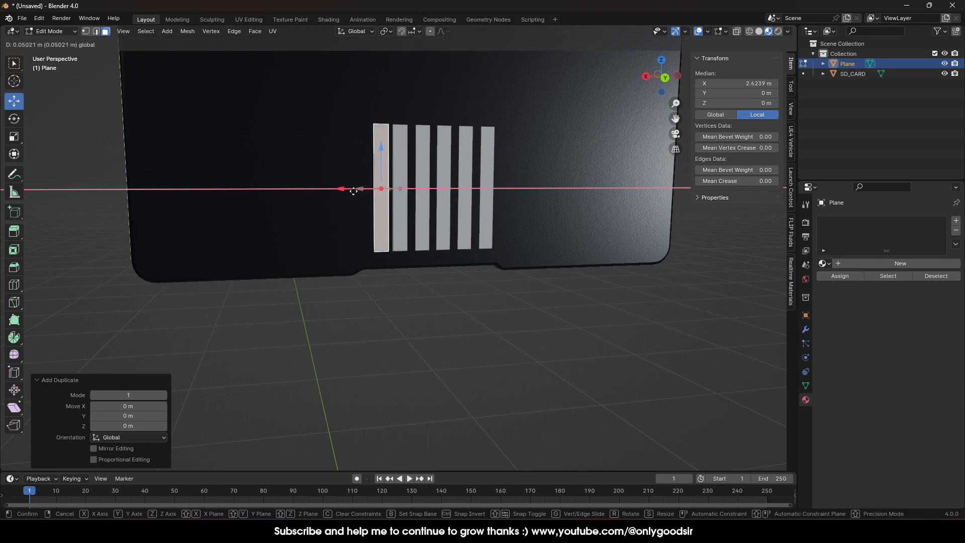
click(351, 191)
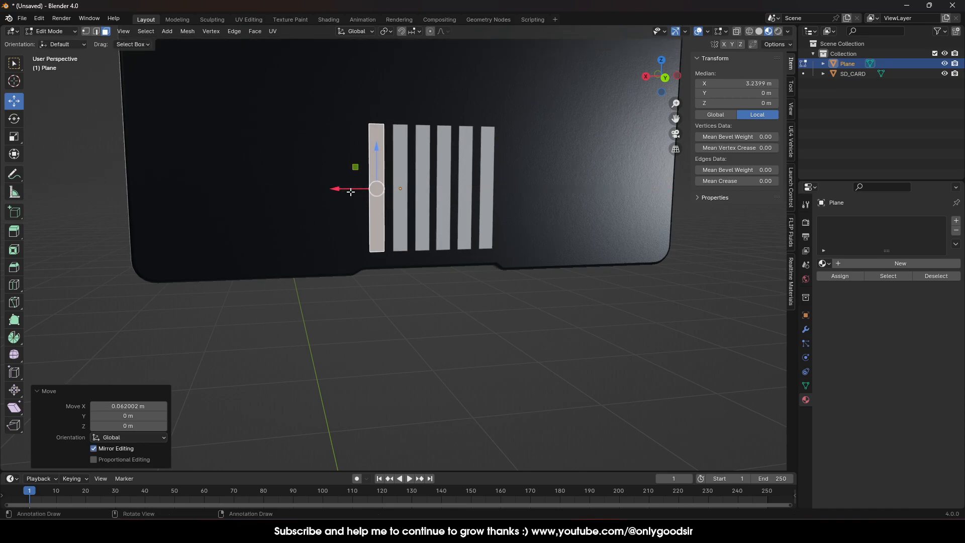
Shorten the four inner strips by raising their lower edges, leaving the two outer strips longer, and return to Object Mode
click(95, 31)
click(400, 250)
drag(397, 228, 423, 200)
click(424, 248)
click(462, 247)
drag(464, 231, 444, 215)
click(444, 249)
key(Tab)
click(470, 315)
middle_drag(469, 314, 392, 159)
click(428, 248)
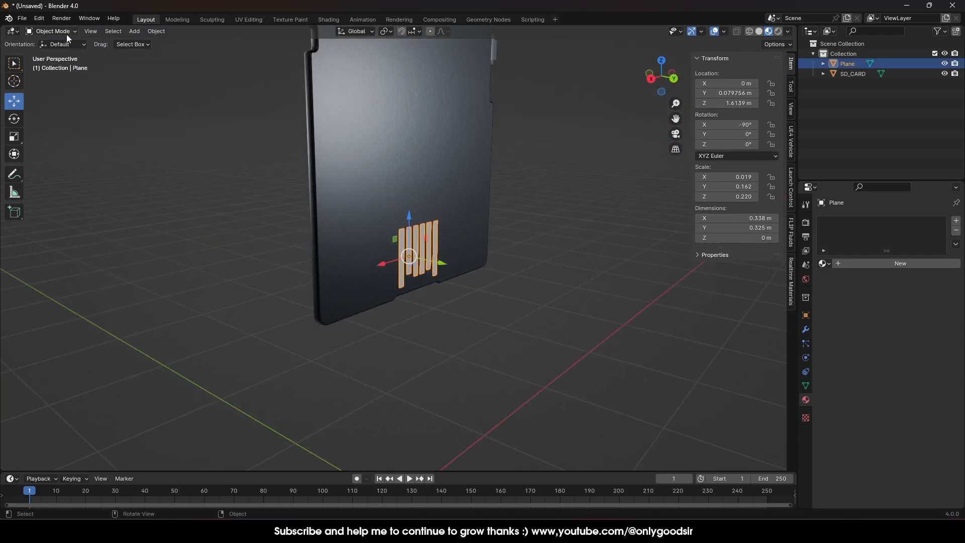
key(Tab)
key(Tab)
key(Tab)
key(Tab)
click(67, 34)
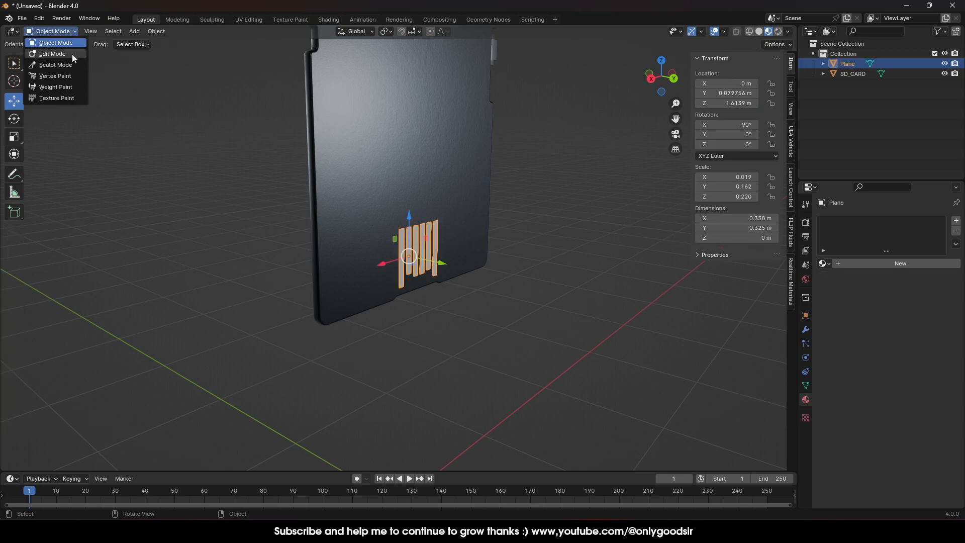
click(138, 143)
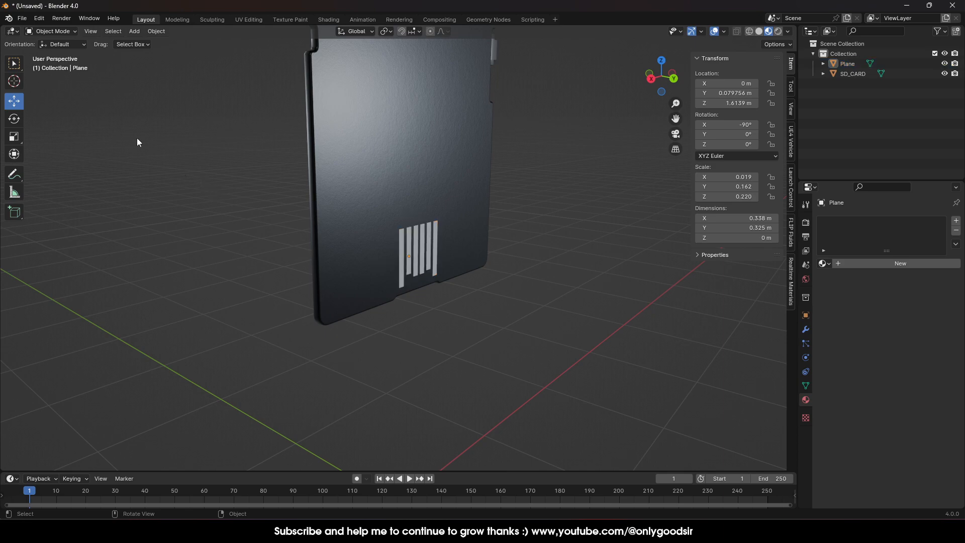
click(421, 239)
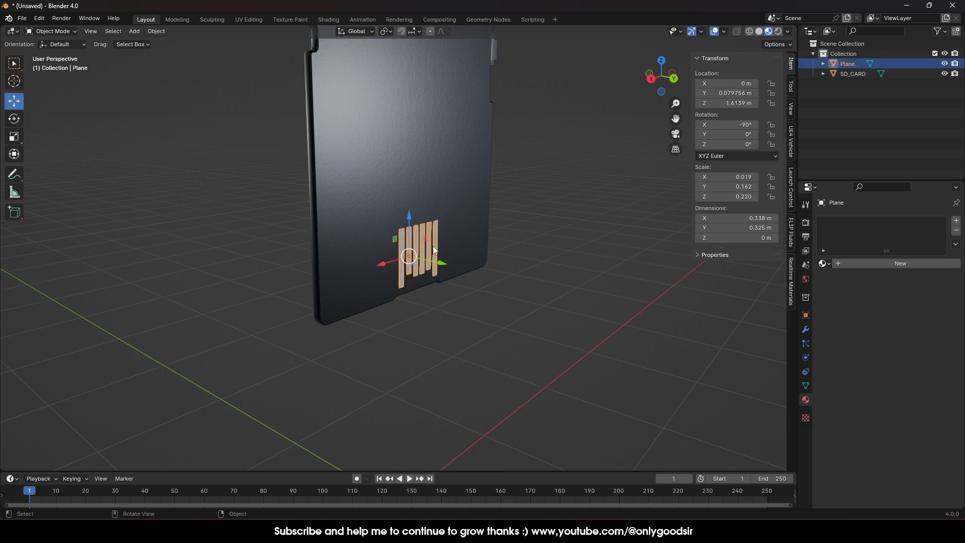
Give the six contact strips a new material with an orange base color
click(885, 263)
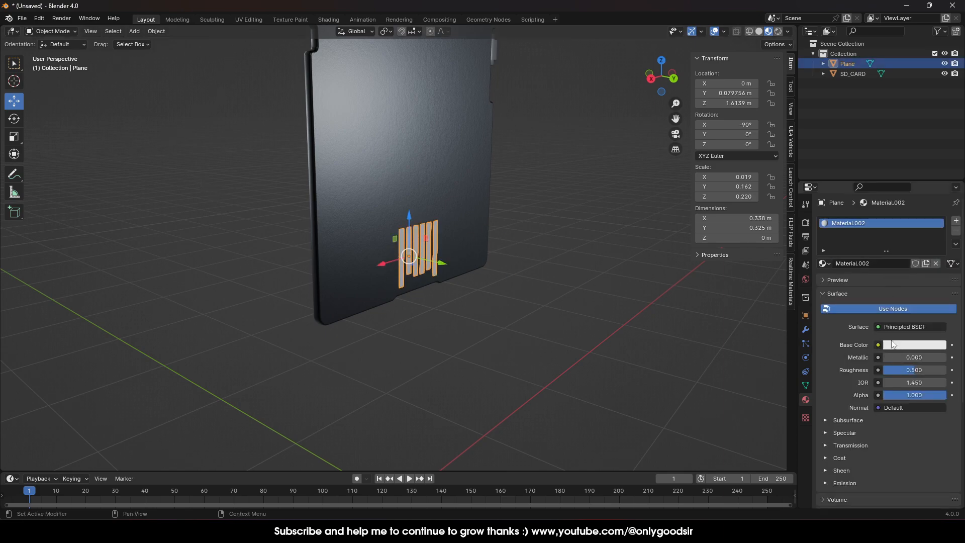
click(903, 346)
drag(868, 222, 865, 258)
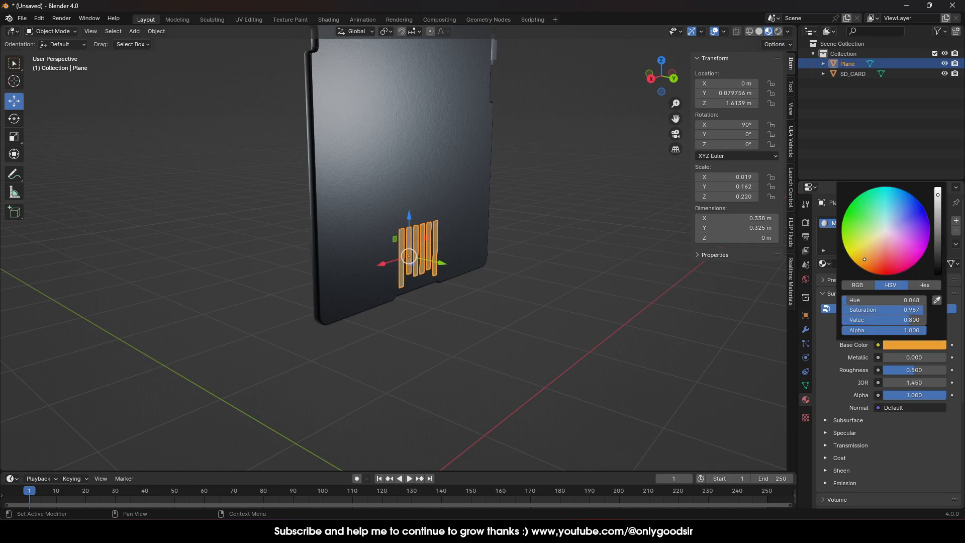
scroll(493, 290, up, 8)
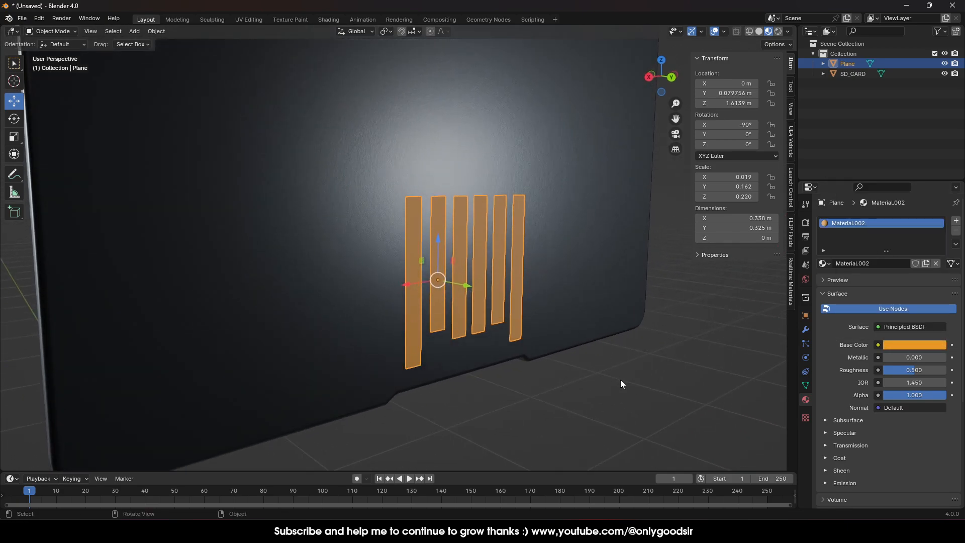
click(636, 390)
shift+middle_drag(634, 382, 653, 309)
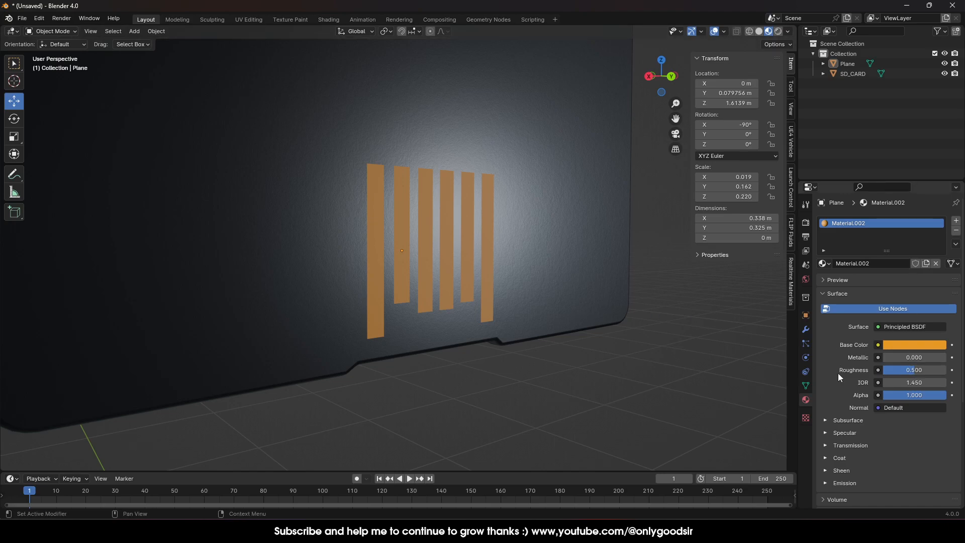
Set the strips' orange material to about 0.528 metallic and 0.106 roughness
drag(900, 357, 879, 371)
mouse_move(556, 339)
middle_down()
mouse_move(529, 367)
mouse_move(568, 328)
mouse_move(573, 341)
middle_up()
mouse_move(921, 357)
mouse_down()
mouse_move(885, 371)
mouse_move(908, 370)
mouse_up()
mouse_move(433, 332)
middle_down()
mouse_move(534, 351)
mouse_move(552, 336)
mouse_move(543, 338)
mouse_move(541, 242)
mouse_move(451, 276)
mouse_move(560, 292)
mouse_move(544, 264)
middle_up()
Join the contact strips with the SD card body into one object, keeping the card as the active object
click(411, 227)
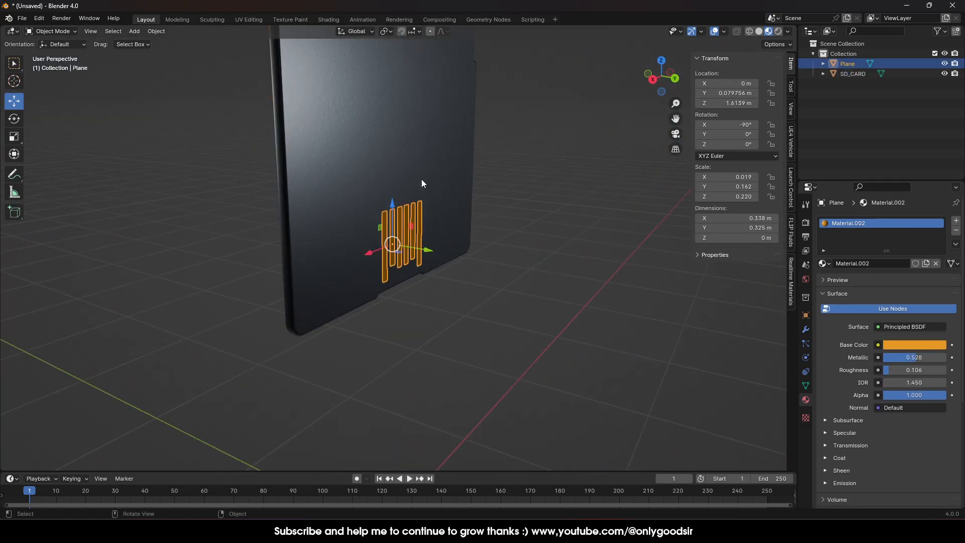
shift+click(424, 210)
right_click(420, 183)
click(388, 184)
middle_drag(388, 184, 536, 228)
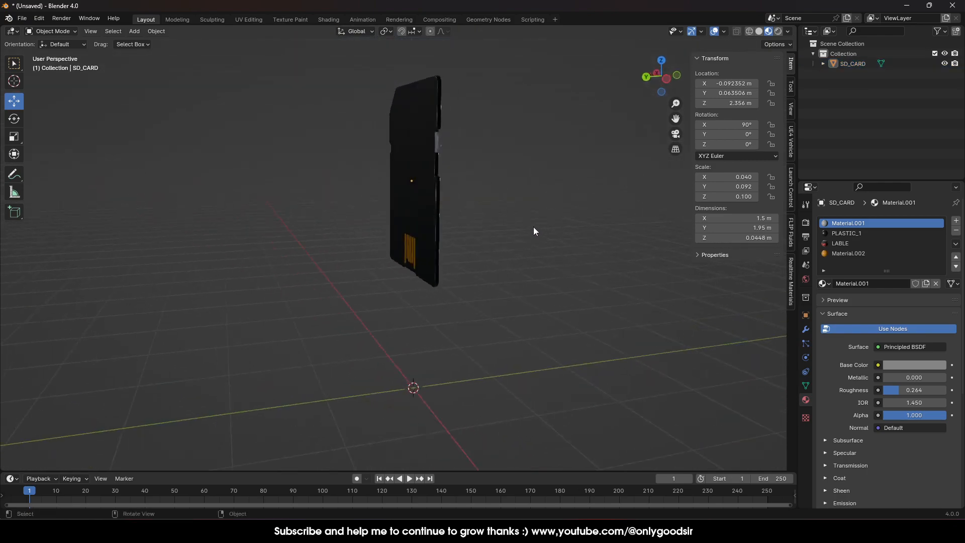
Rotate the joined SD card about the Z axis to a Z rotation of about 339.9°
click(442, 185)
click(14, 118)
drag(419, 183, 436, 169)
middle_drag(489, 193, 429, 198)
key(ctrl+z)
mouse_move(408, 180)
mouse_down()
mouse_move(384, 178)
mouse_move(400, 195)
mouse_up()
scroll(481, 249, down, 3)
middle_drag(483, 250, 432, 305)
Move the card closer to the origin, by about 0.405 m along X, -0.036 m along Y and -0.821 m along Z
click(15, 103)
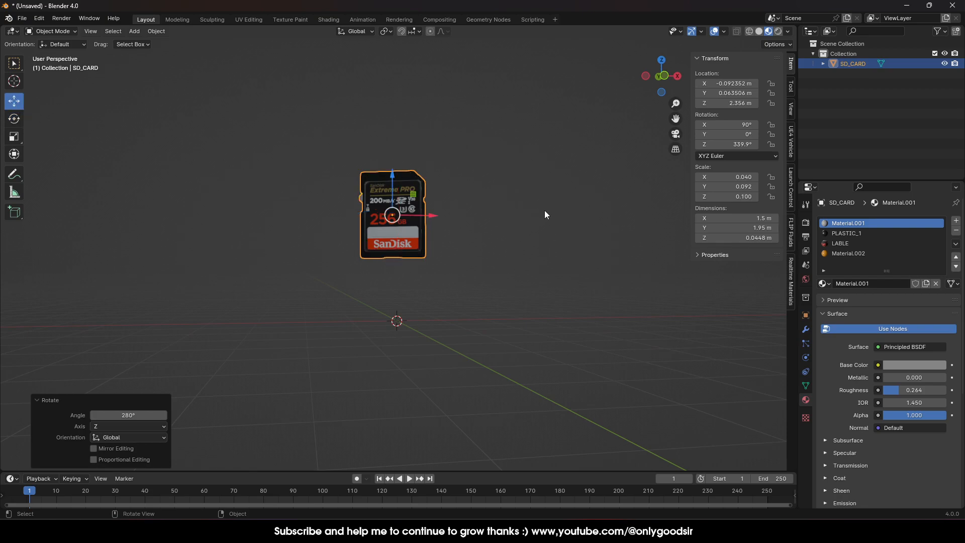
click(548, 210)
click(397, 218)
drag(393, 215, 428, 258)
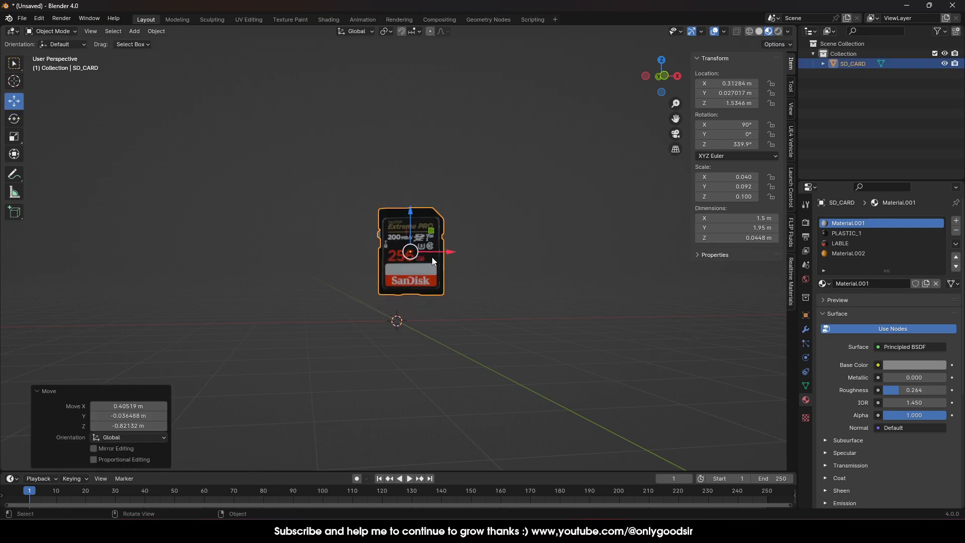
middle_drag(529, 244, 458, 251)
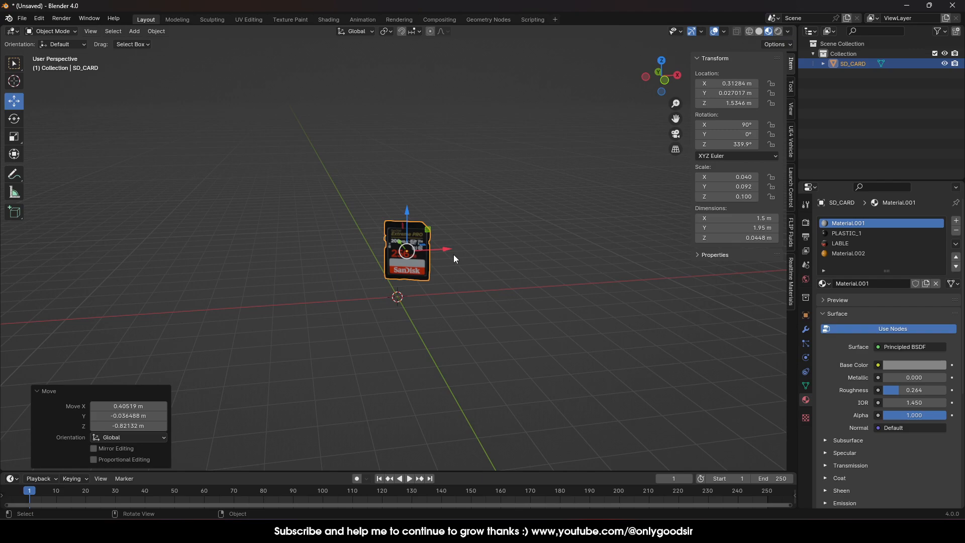
Copy and paste the SD card and offset the copy about -2.127 m along X
key(ctrl+c)
key(ctrl+v)
key(g)
key(x)
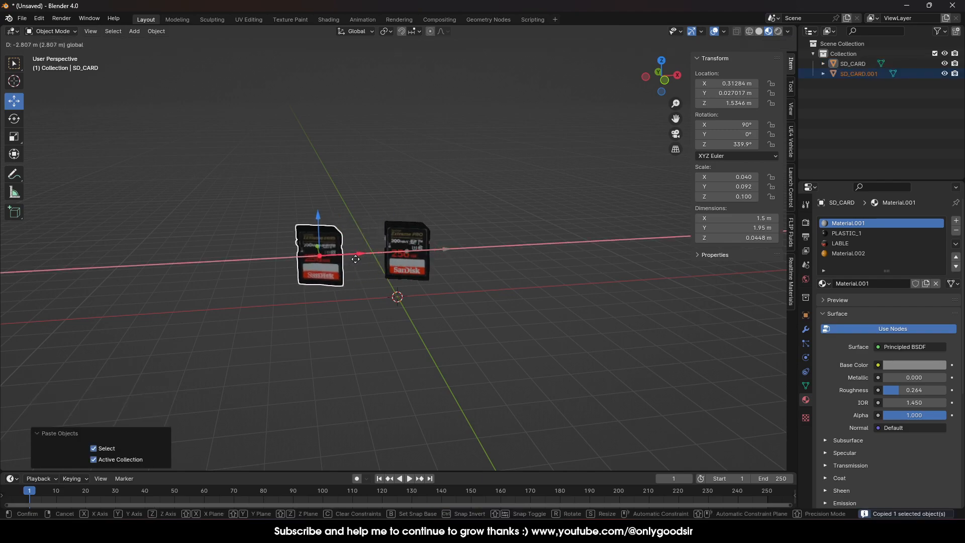
click(383, 258)
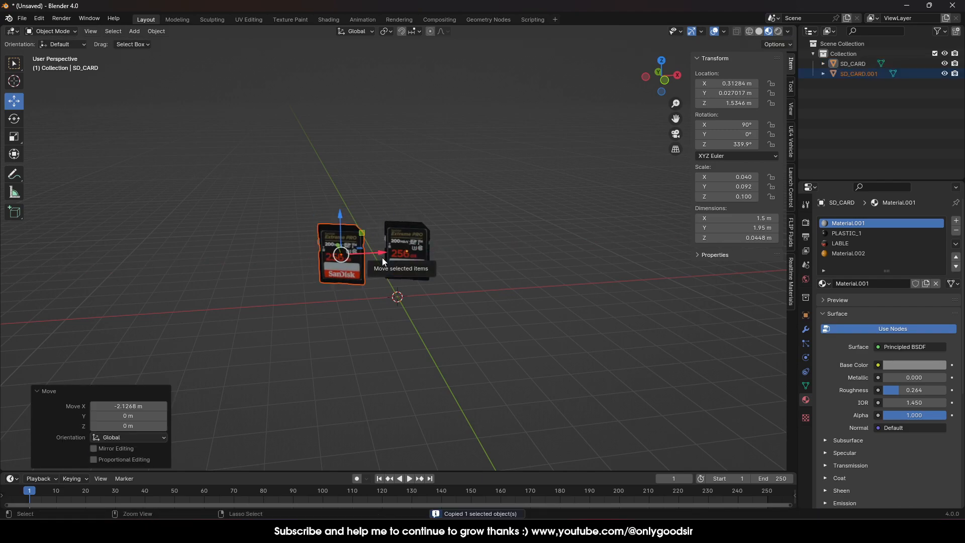
Paste another copy of the card and place it on the original's other side, at about 2.356 m in X
key(ctrl+v)
drag(382, 257, 509, 257)
click(578, 259)
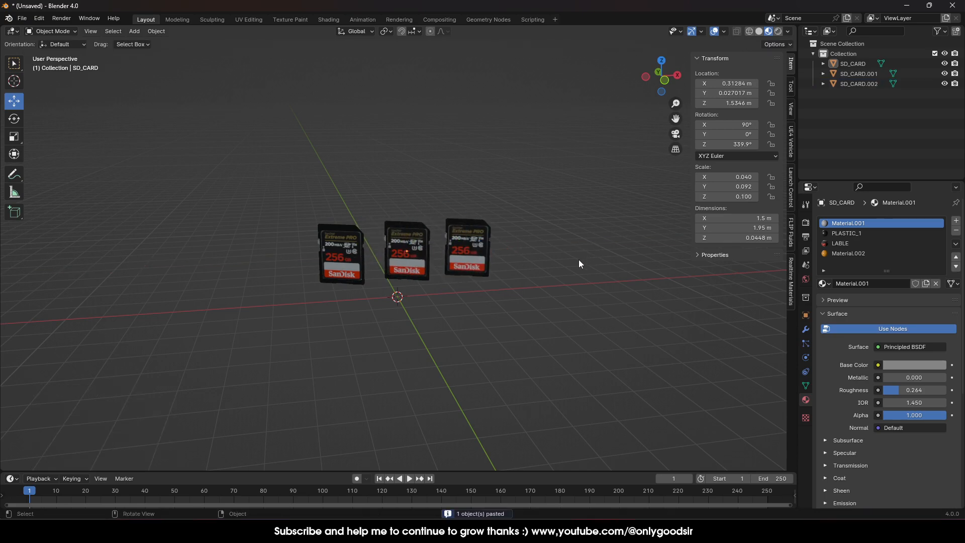
Add a plane at the origin beneath the cards and scale it up uniformly to about 24.1 m per side
click(128, 31)
mouse_move(179, 41)
click(238, 40)
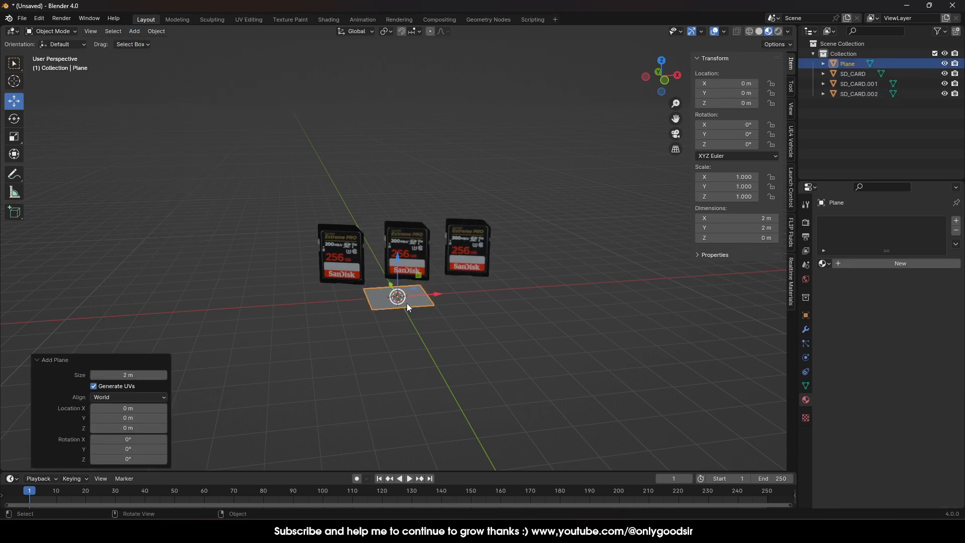
key(s)
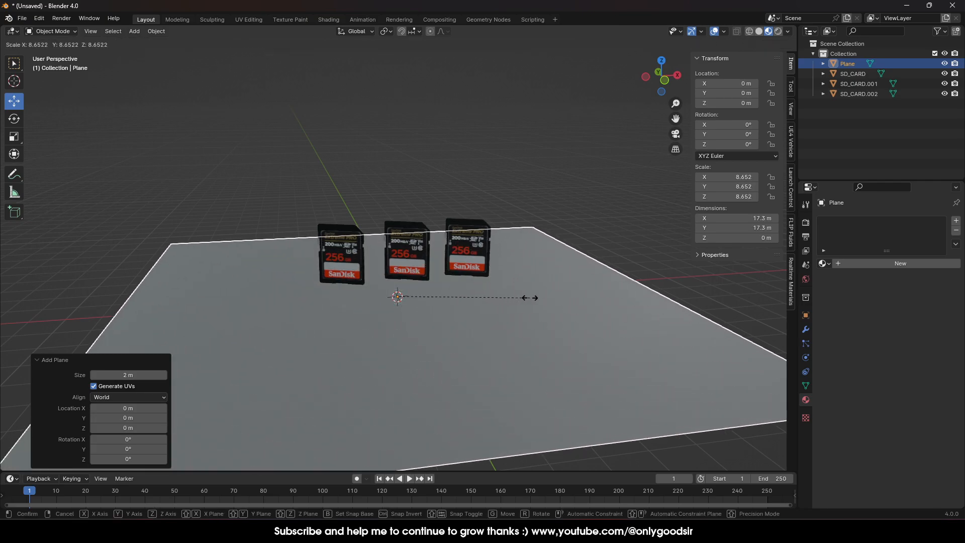
click(581, 291)
scroll(535, 280, down, 2)
middle_drag(535, 281, 292, 216)
In Edit Mode, extrude the plane's edge behind the cards about 12.975 m up along Z as a back wall
key(Tab)
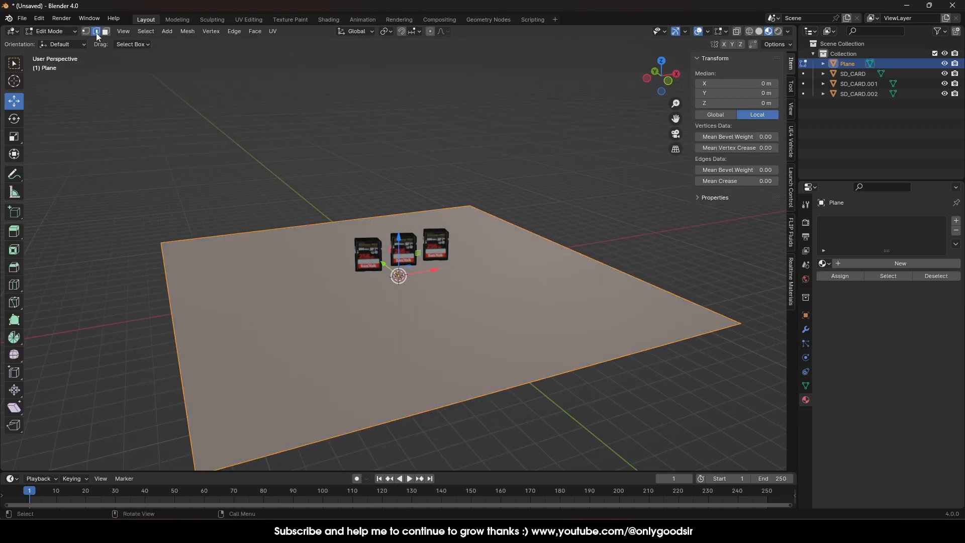
click(303, 229)
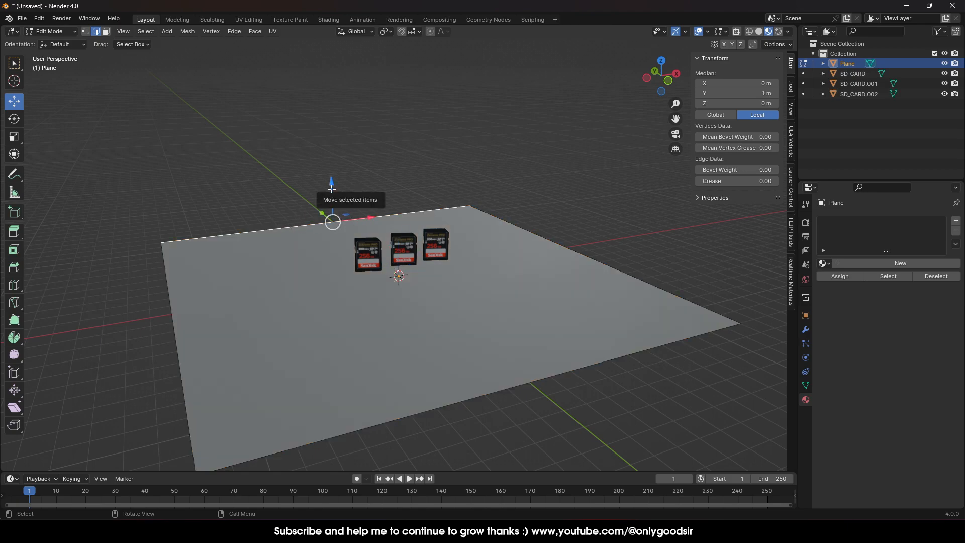
key(e)
key(z)
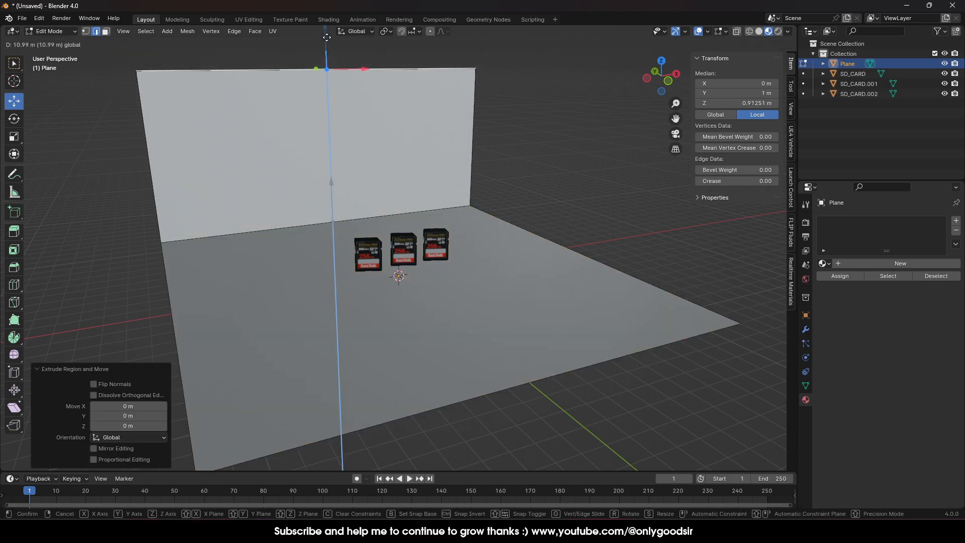
click(329, 452)
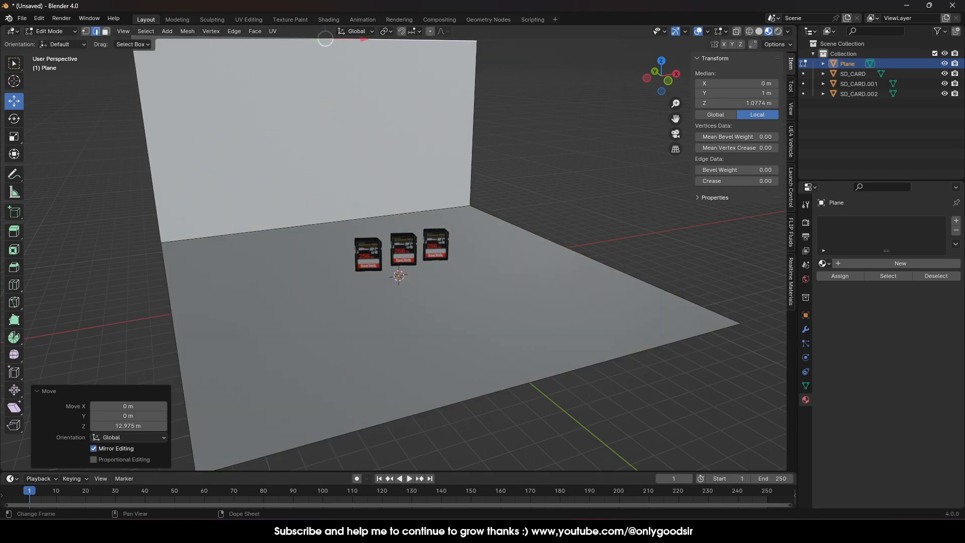
Bevel the edge between floor and back wall with a width of about 0.193 m and adjust its segment count
click(281, 227)
right_click(293, 227)
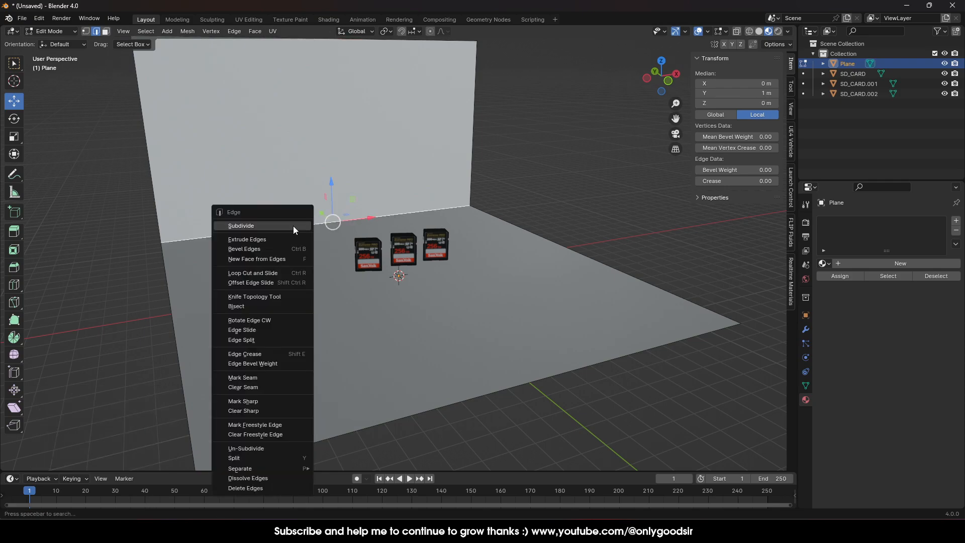
click(276, 247)
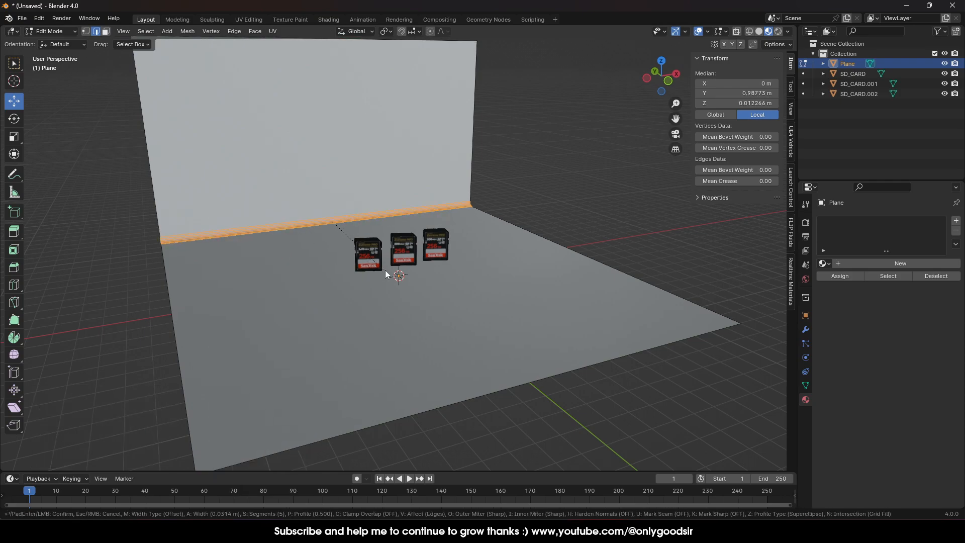
click(412, 275)
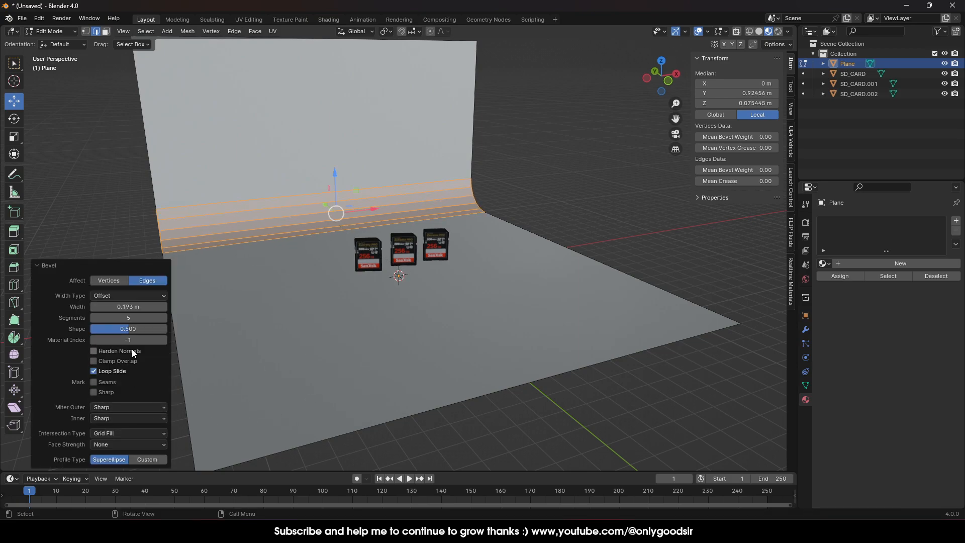
click(164, 318)
click(164, 318)
click(94, 317)
Return to Object Mode, shade the backdrop smooth and scale it up by a factor of about 2.248
key(Tab)
right_click(315, 230)
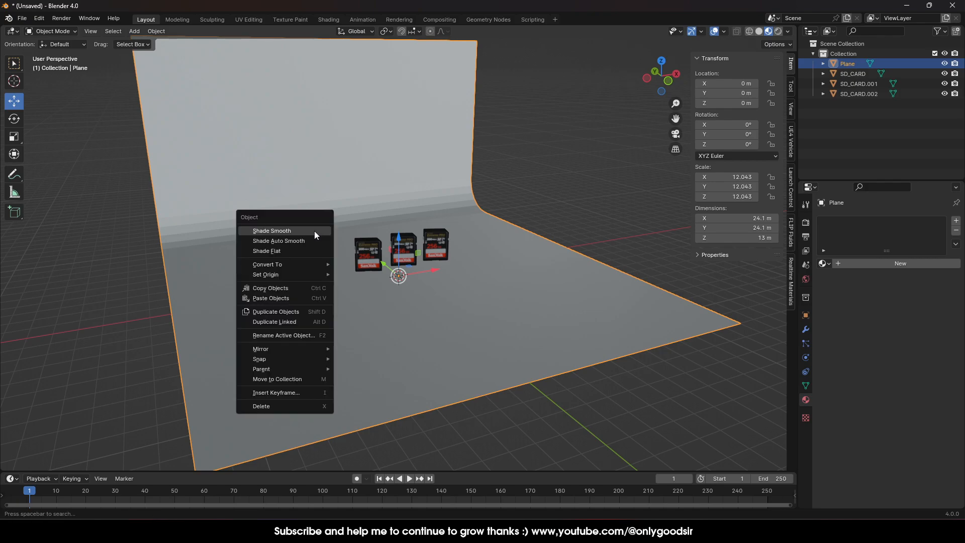
click(299, 231)
middle_drag(298, 231, 418, 267)
key(s)
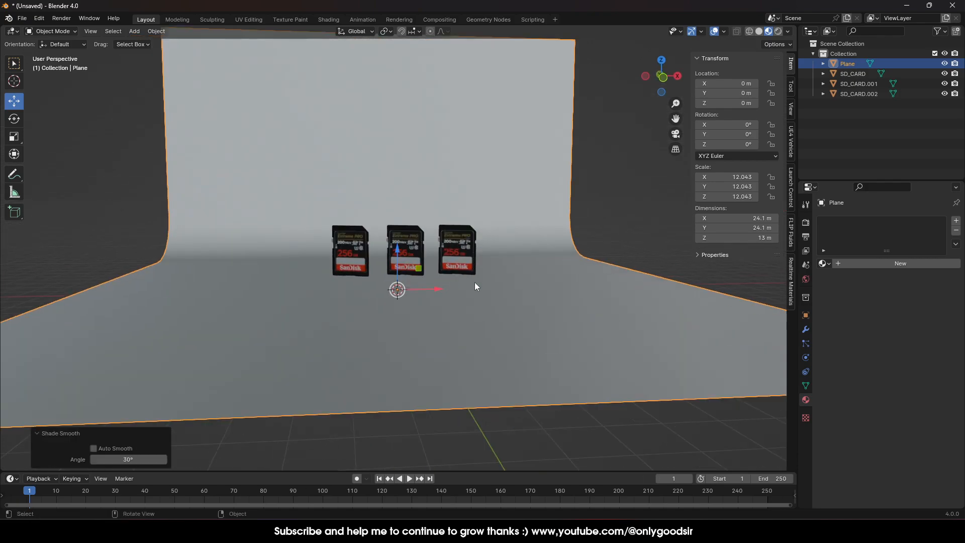
click(528, 285)
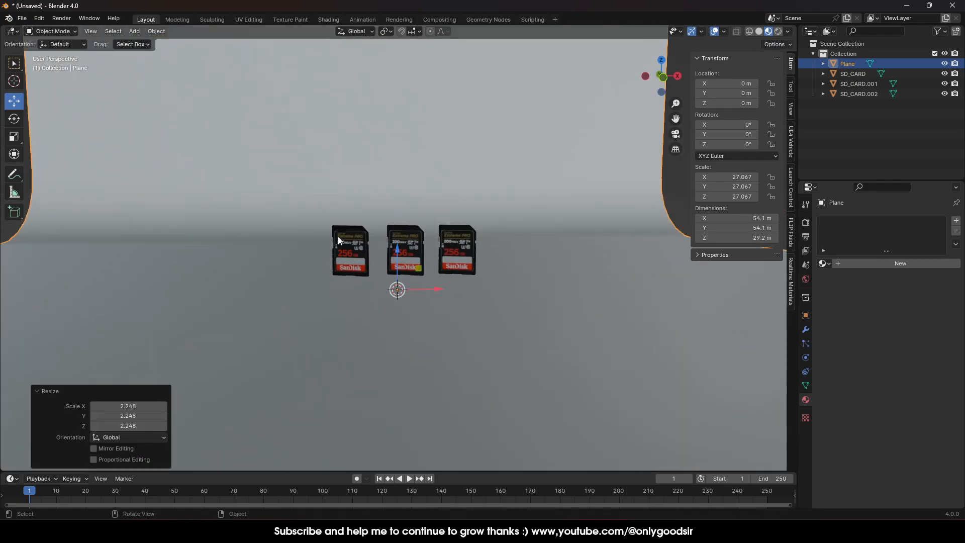
Select all three SD cards and raise them together along Z to a height of about 3.863 m
click(346, 243)
shift+click(402, 252)
shift+click(464, 255)
key(g)
key(z)
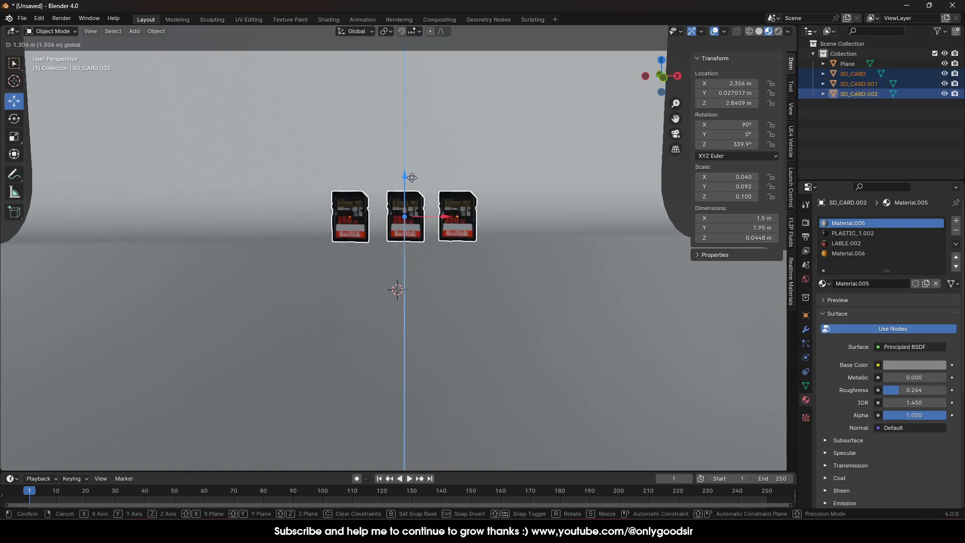
click(405, 160)
Scale the three cards up together until each measures about 2.81 m by 3.65 m, and clear the selection
key(s)
click(464, 187)
scroll(457, 221, down, 3)
middle_drag(434, 225, 472, 247)
scroll(438, 244, up, 2)
scroll(508, 255, down, 2)
key(alt+a)
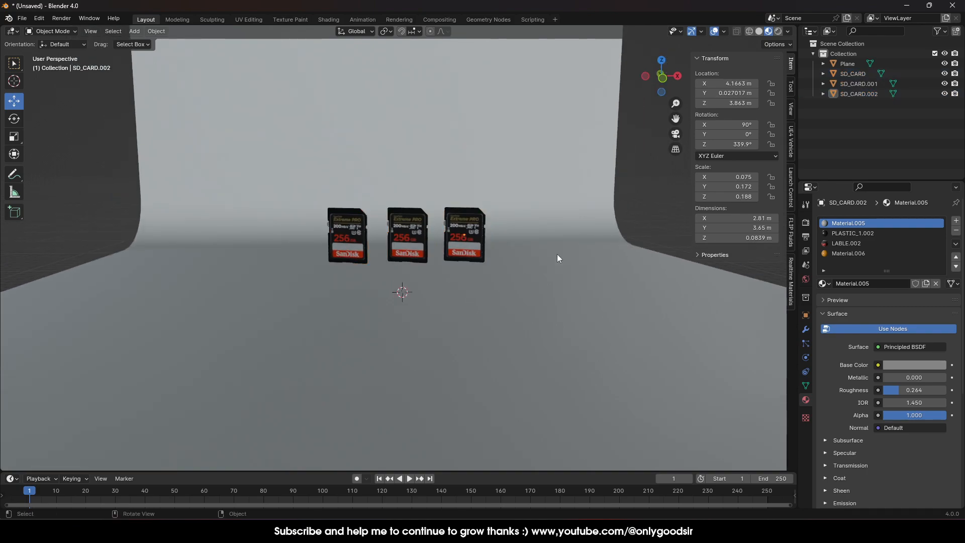
Switch the viewport to Rendered shading, disable Scene World and light the scene with the interior HDRI
middle_drag(401, 300, 419, 310)
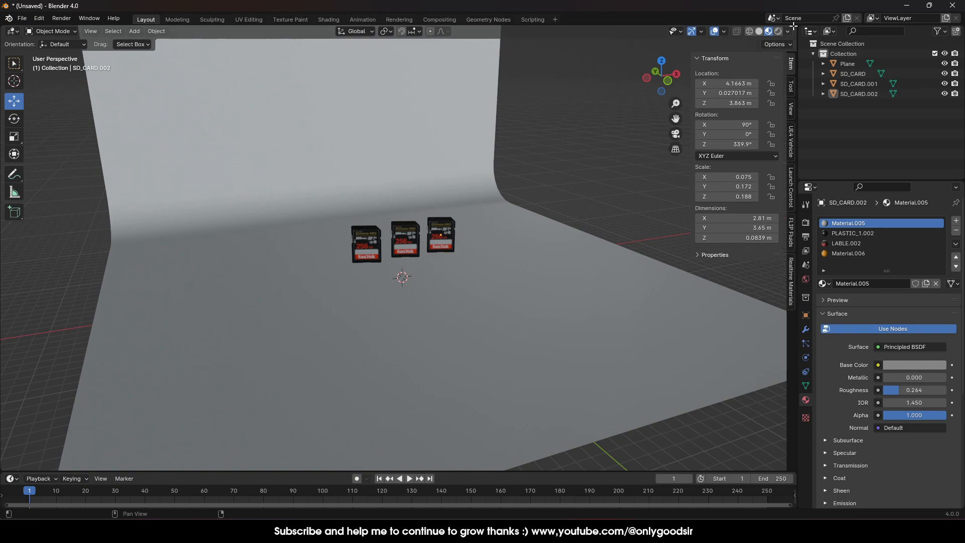
click(779, 32)
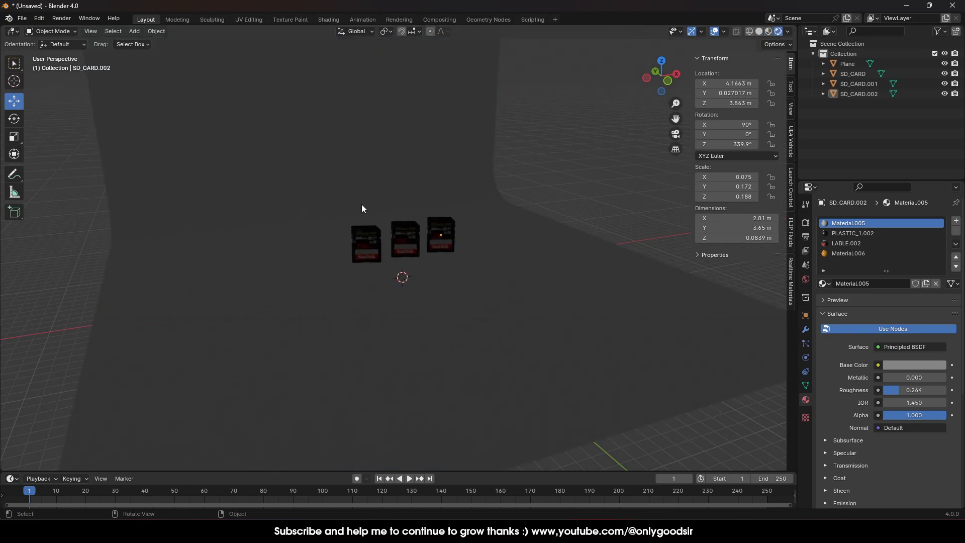
click(788, 31)
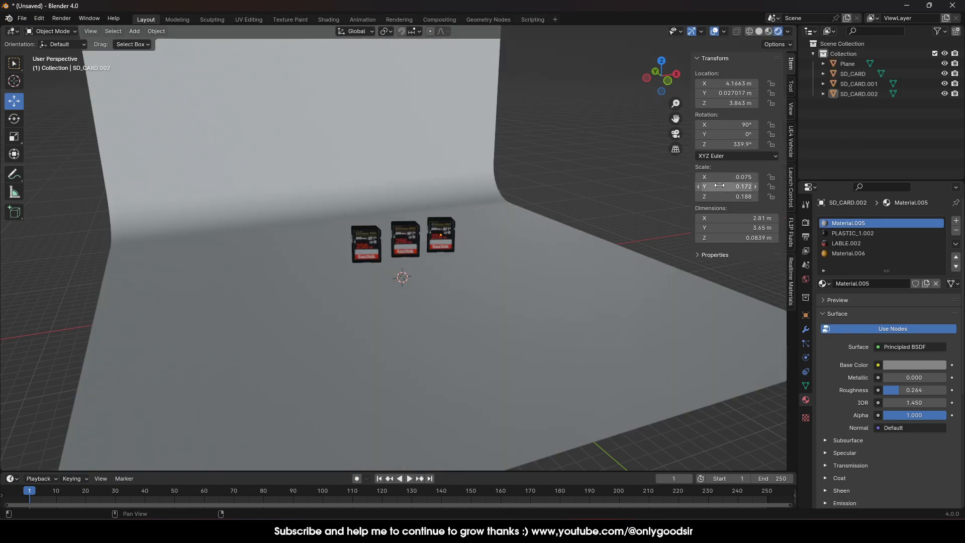
click(787, 31)
click(775, 124)
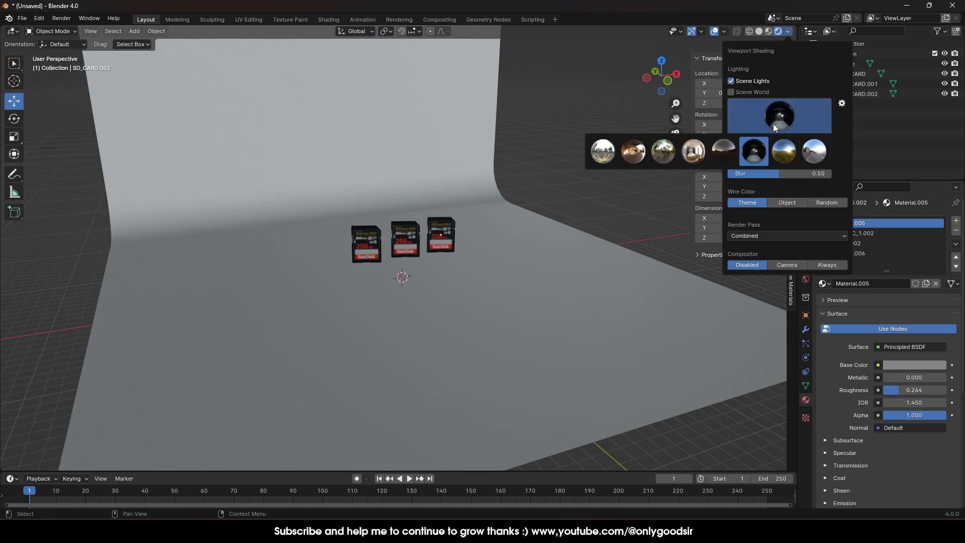
click(691, 150)
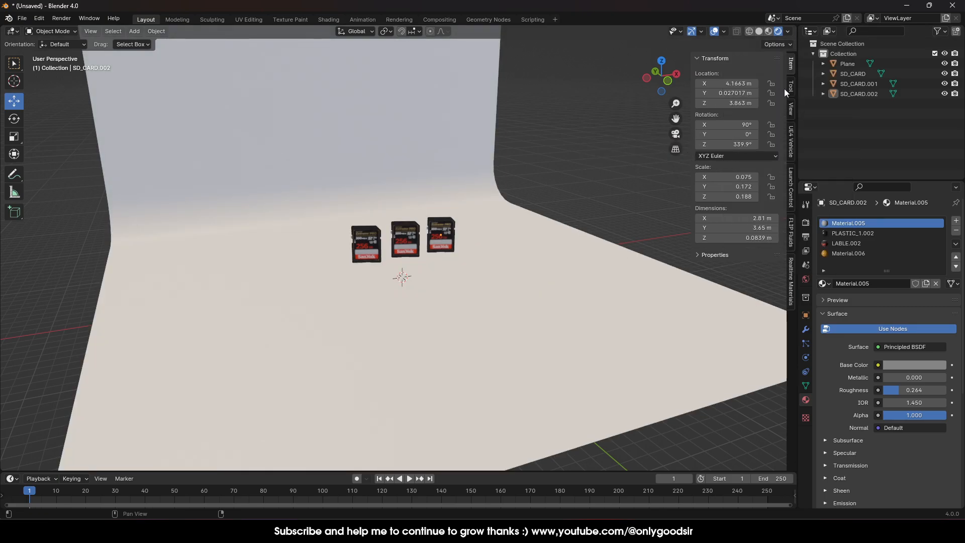
Enable Ambient Occlusion with a distance of 12 m and Screen Space Reflections in the EEVEE render settings
click(804, 225)
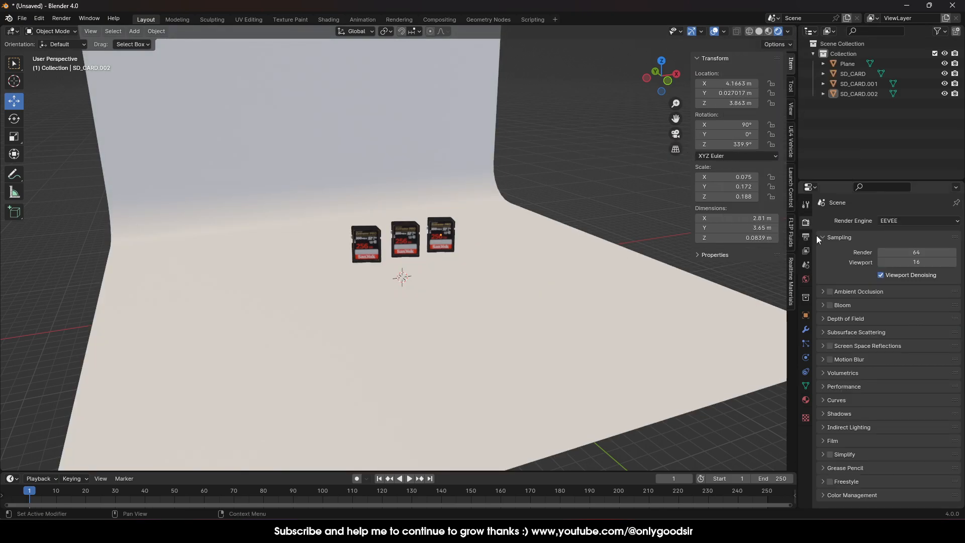
click(825, 291)
click(902, 306)
text(12)
key(Return)
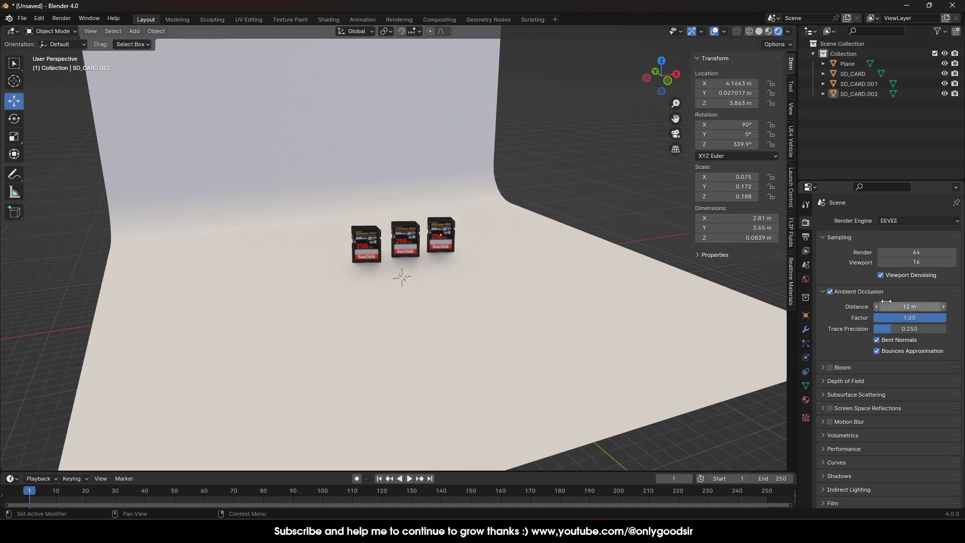
click(830, 409)
Give the curved backdrop plane a new material with an orange base color of hue 0.024, saturation 0.942 and value 0.801
scroll(541, 240, up, 4)
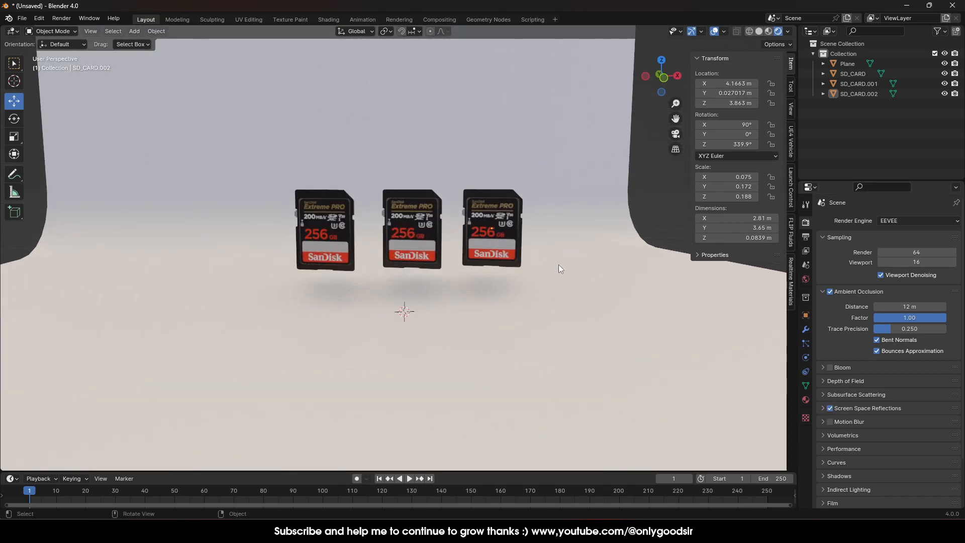
click(559, 267)
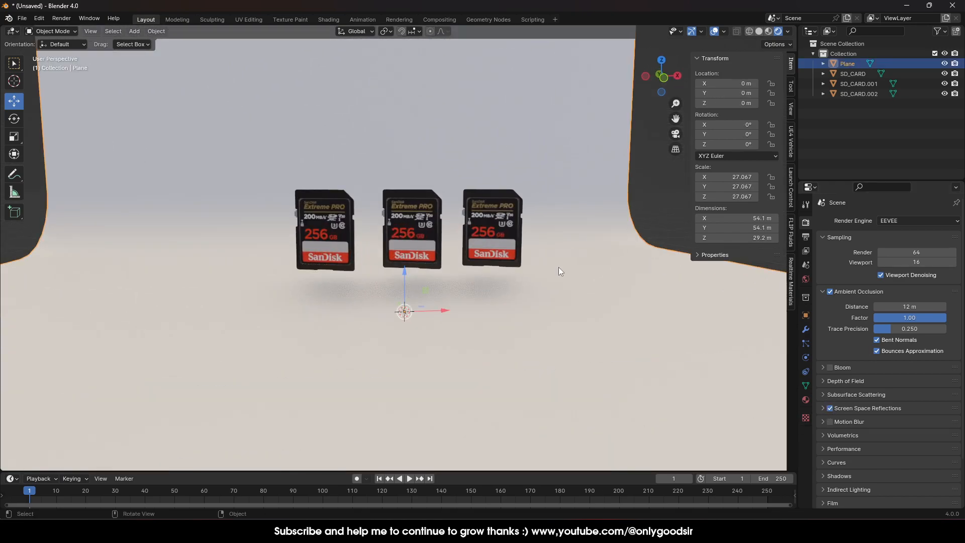
click(806, 396)
click(883, 264)
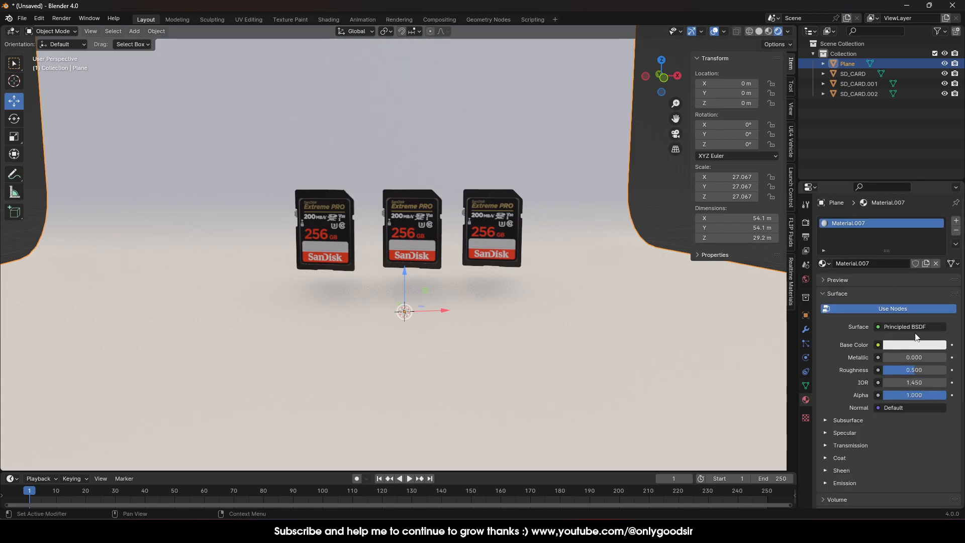
click(926, 345)
click(879, 259)
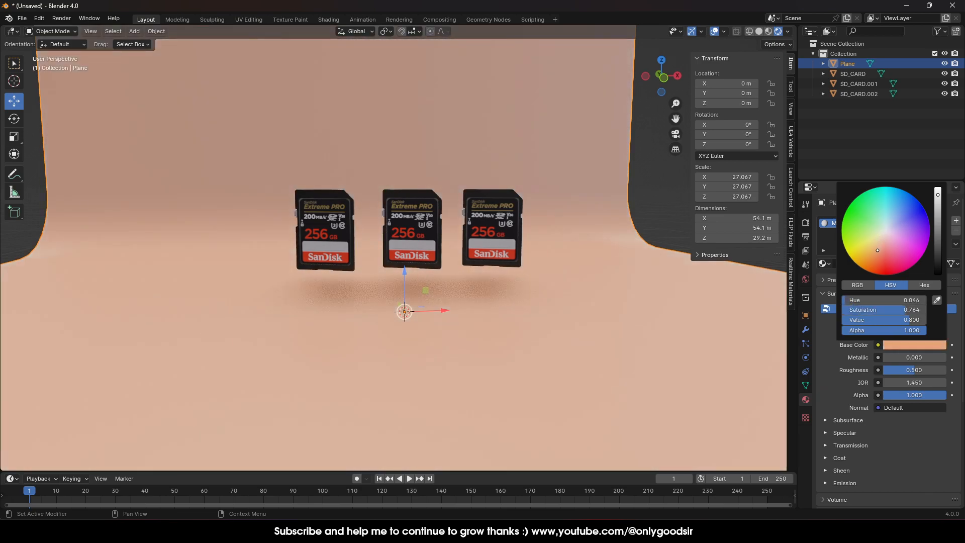
drag(879, 259, 876, 261)
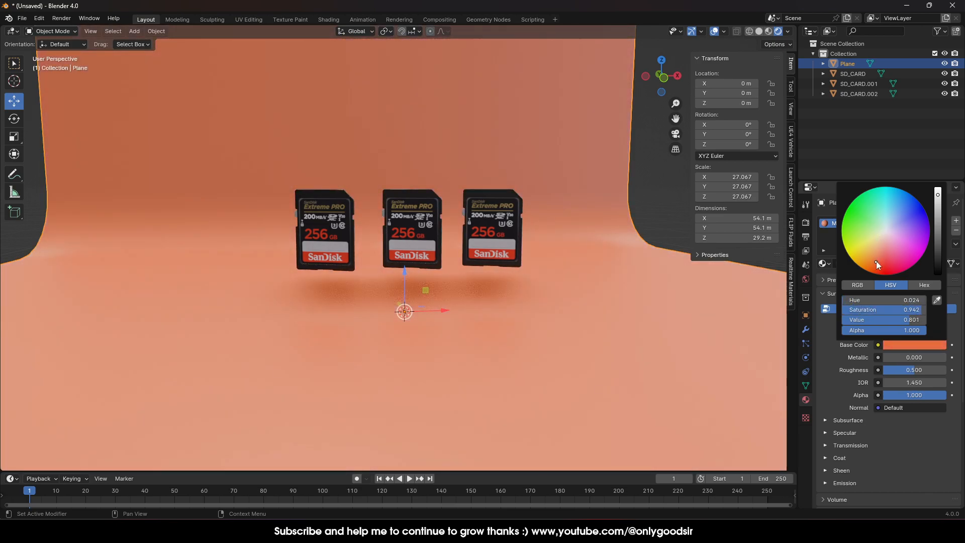
click(641, 210)
Add a camera at the origin and raise it along Z to about 4.756 m
scroll(580, 282, up, 3)
shift+middle_drag(605, 281, 550, 293)
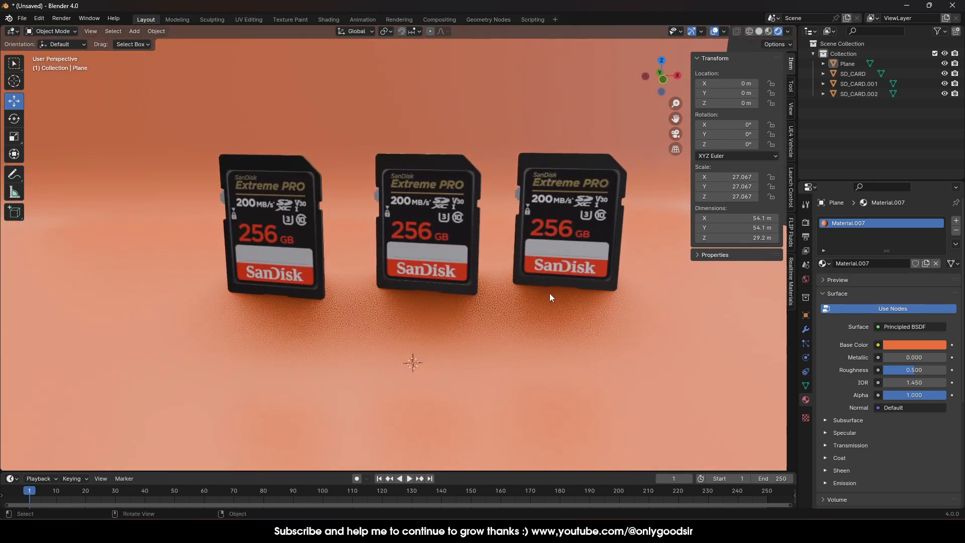
scroll(533, 297, down, 2)
middle_drag(472, 317, 464, 258)
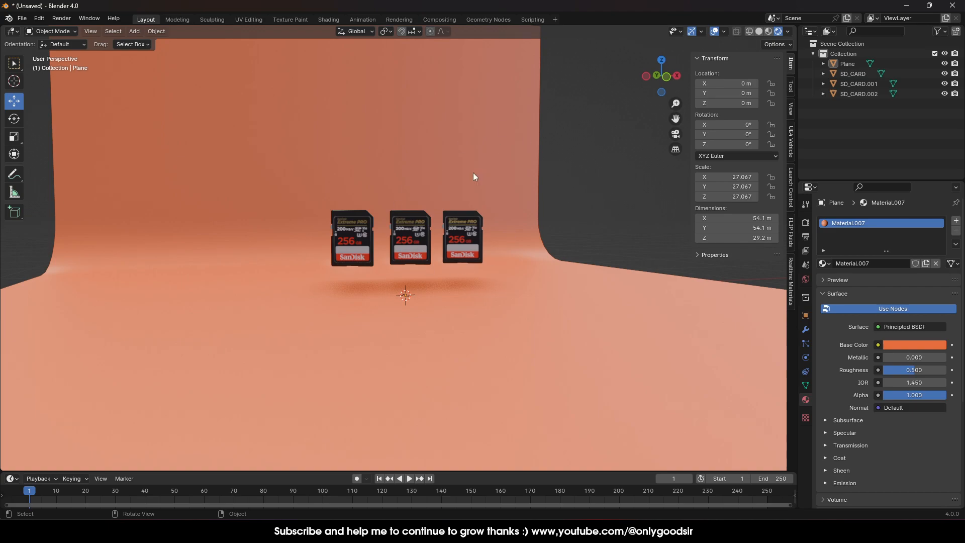
mouse_move(410, 201)
middle_down()
mouse_move(323, 198)
mouse_move(402, 199)
middle_up()
middle_drag(495, 185, 203, 276)
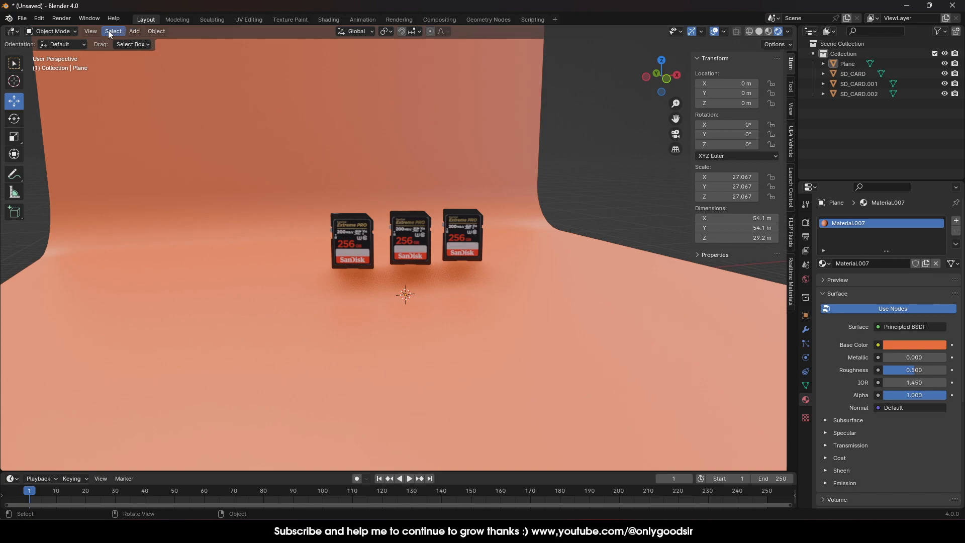
click(91, 33)
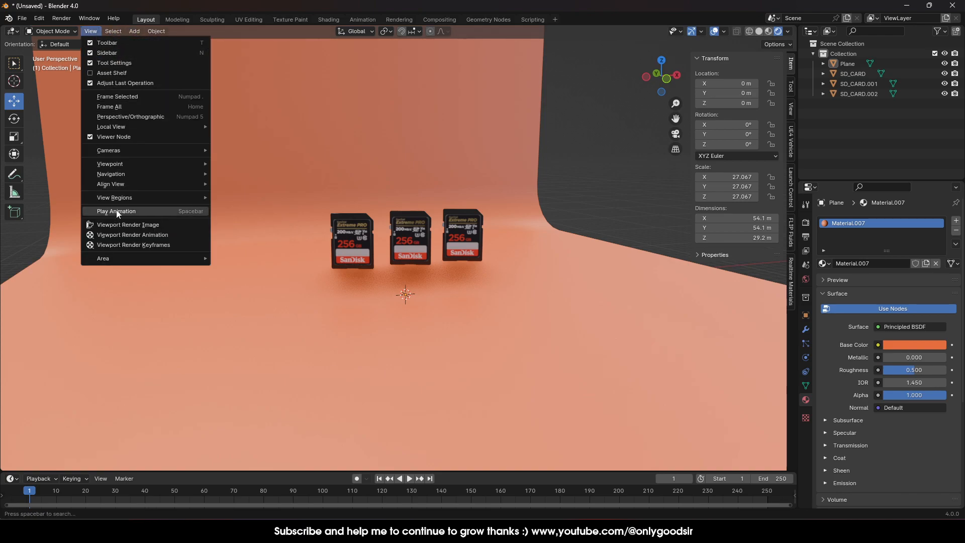
mouse_move(136, 152)
click(133, 31)
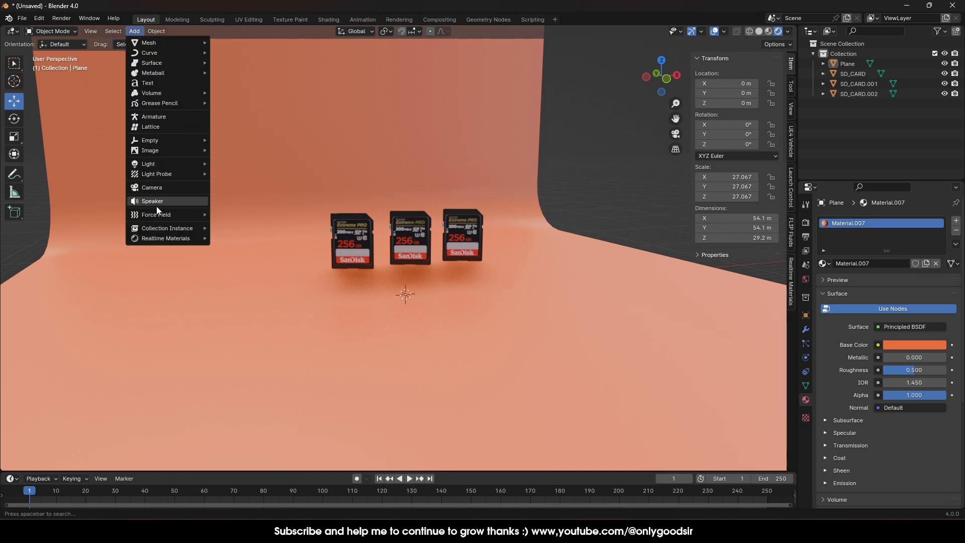
click(156, 188)
key(g)
key(z)
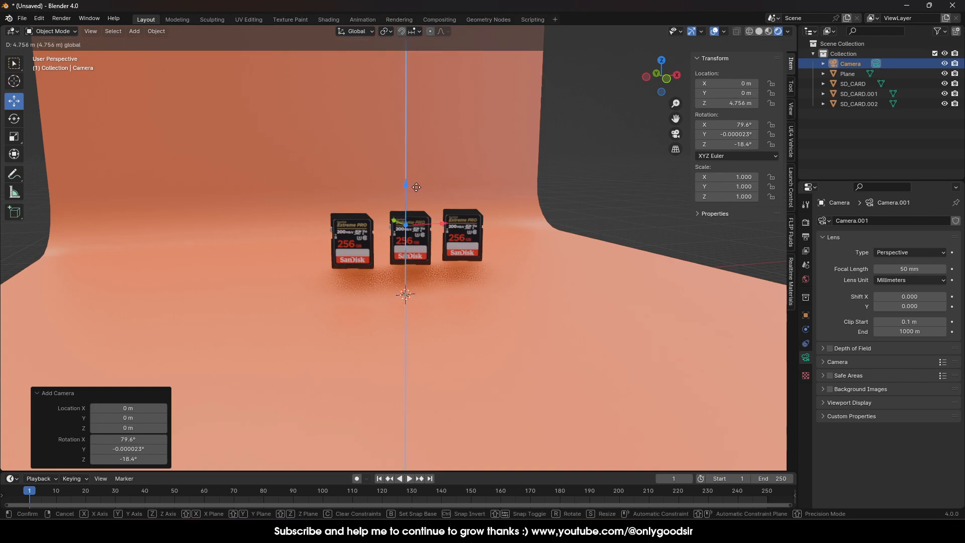
click(376, 222)
Move the camera along Y to about -11.962 m, in front of the SD cards
middle_drag(376, 223, 390, 217)
key(g)
key(y)
click(513, 291)
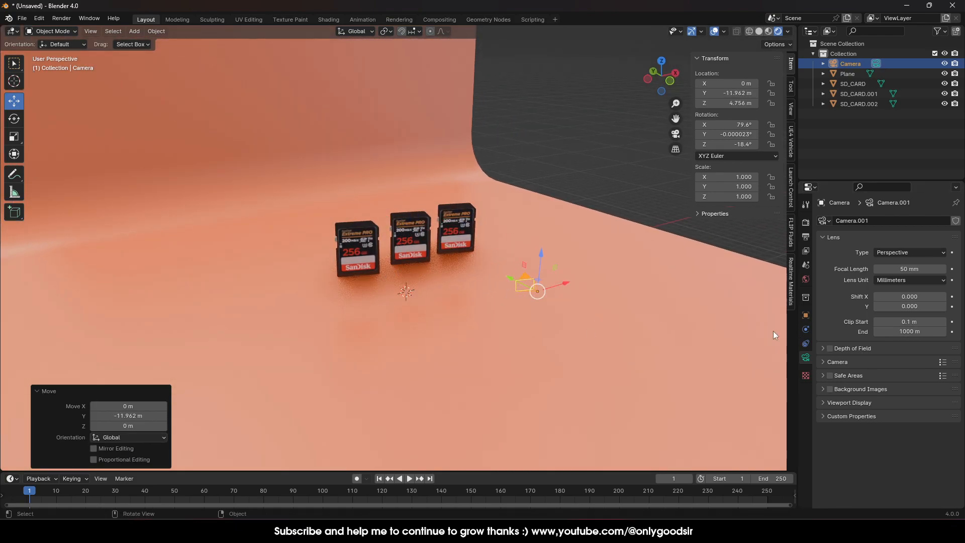
Add a sphere empty at the origin and raise it along Z to about 3.405 m
click(806, 343)
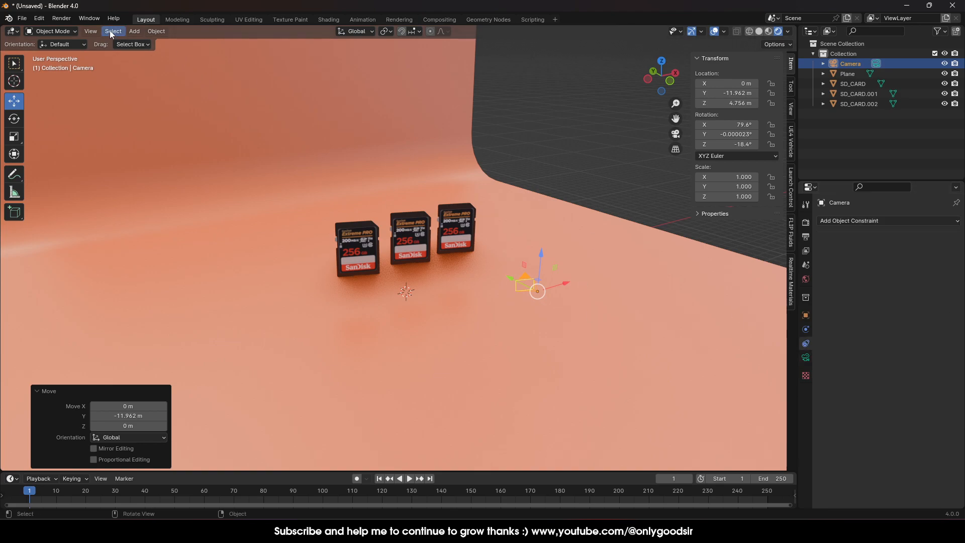
click(134, 31)
mouse_move(184, 147)
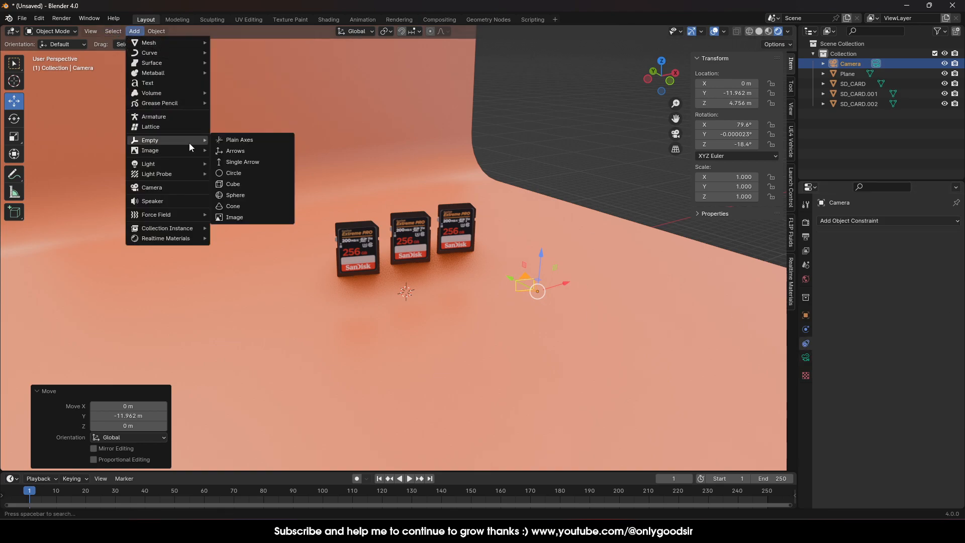
click(236, 195)
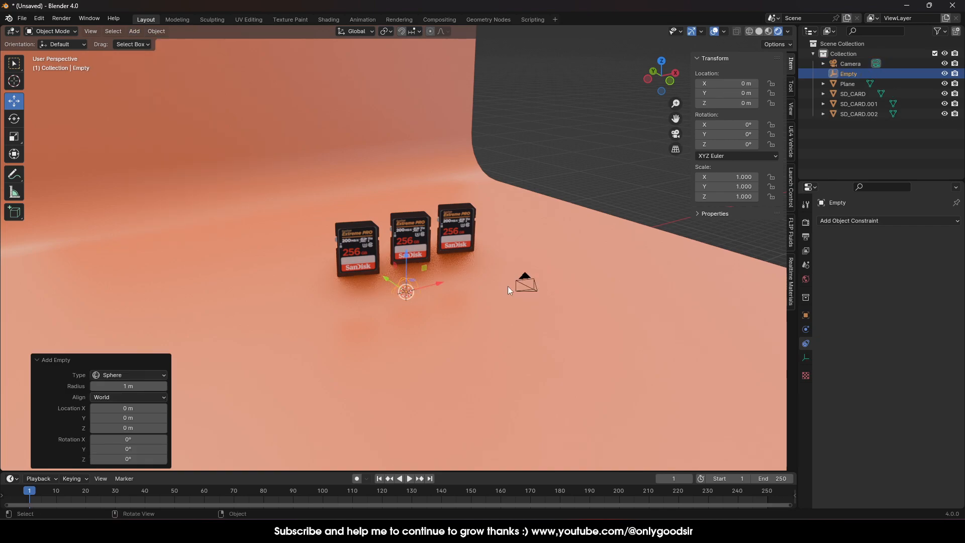
key(g)
key(z)
click(415, 209)
Scale the sphere empty to about 2.415 and move it to about Y 1.04 m and X 0.39 m around the middle card
key(s)
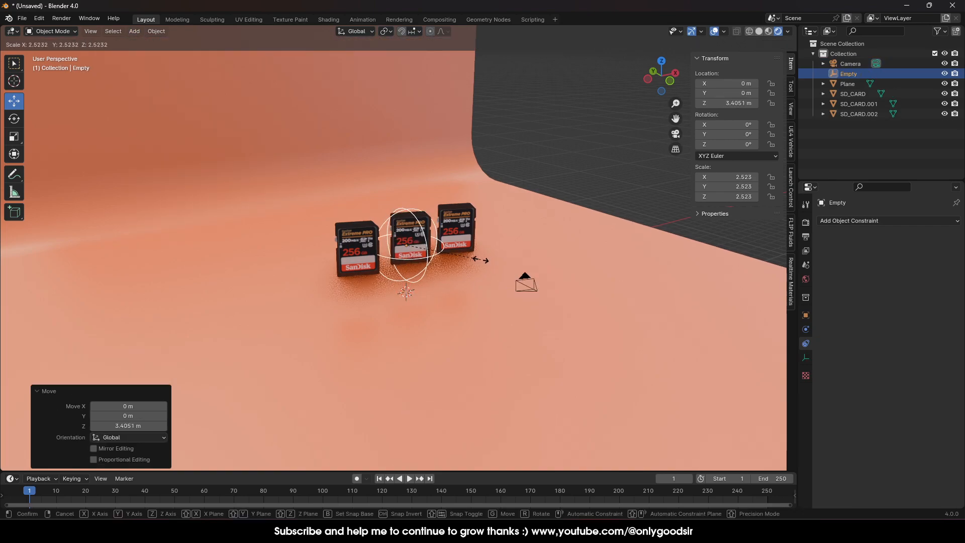
click(478, 265)
key(g)
key(y)
click(424, 235)
key(g)
key(x)
click(408, 240)
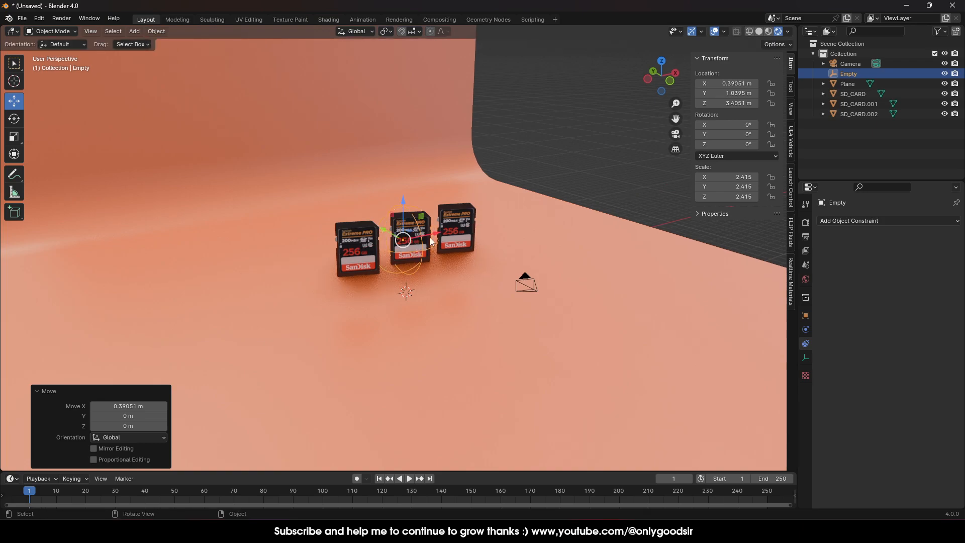
Add a Track To constraint targeting the Empty to the camera and move the camera to about X 0.641, Y -11.623, Z 6.436 m
click(529, 286)
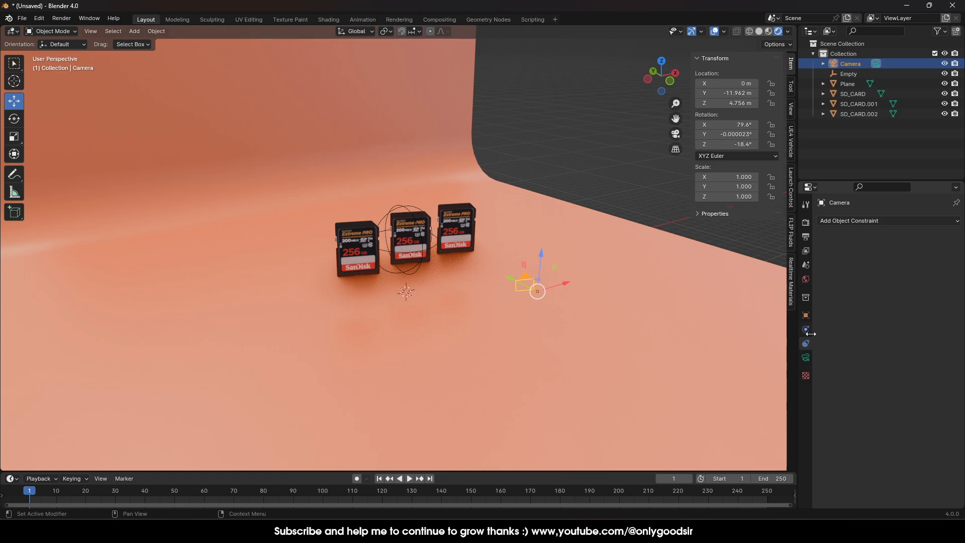
click(878, 223)
click(852, 324)
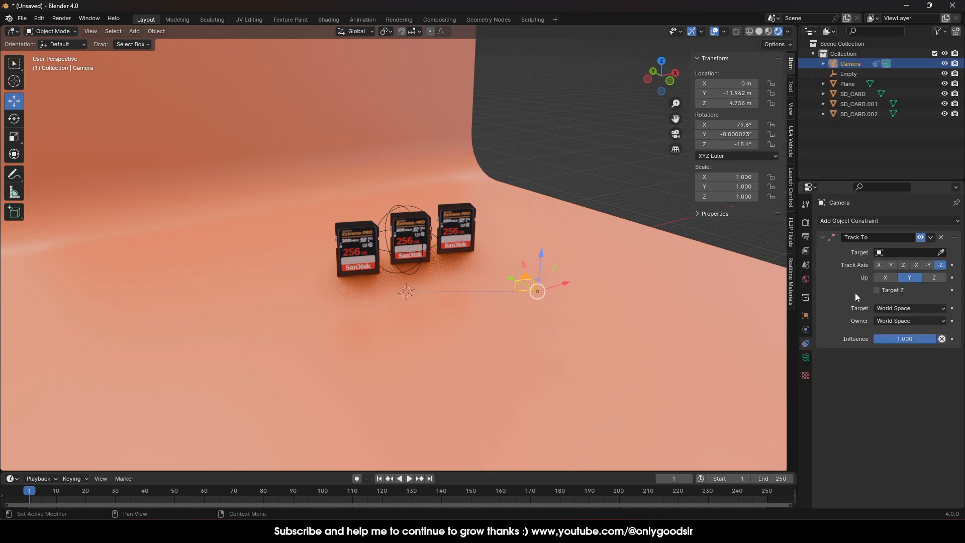
click(918, 252)
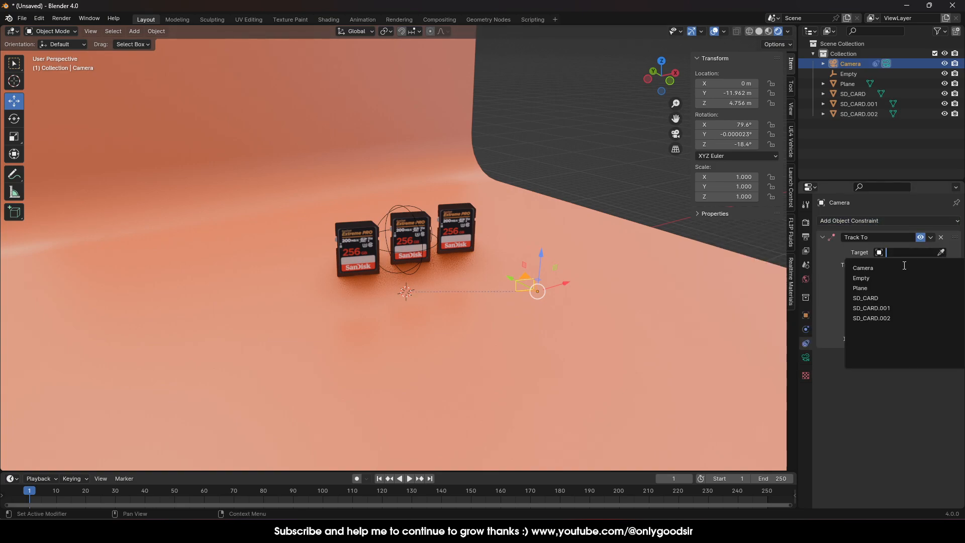
click(875, 278)
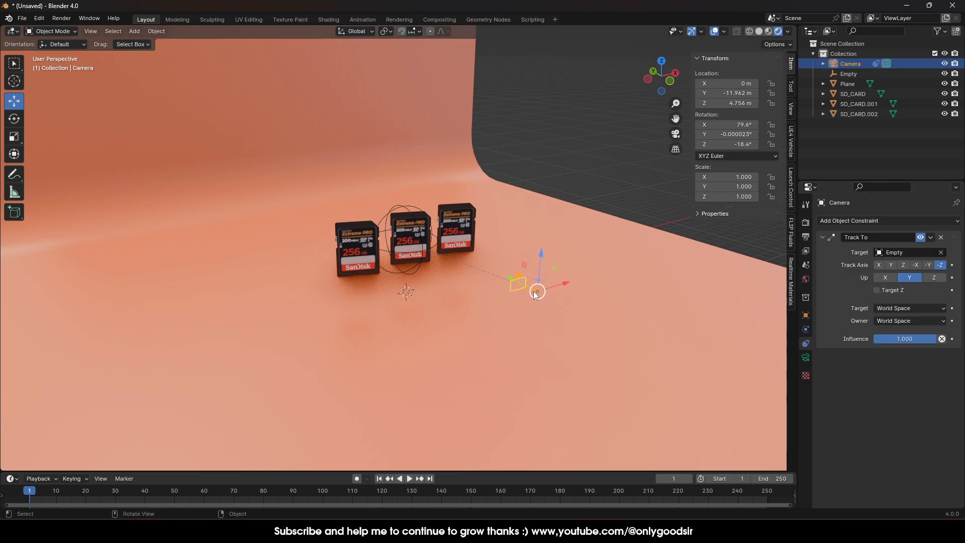
key(g)
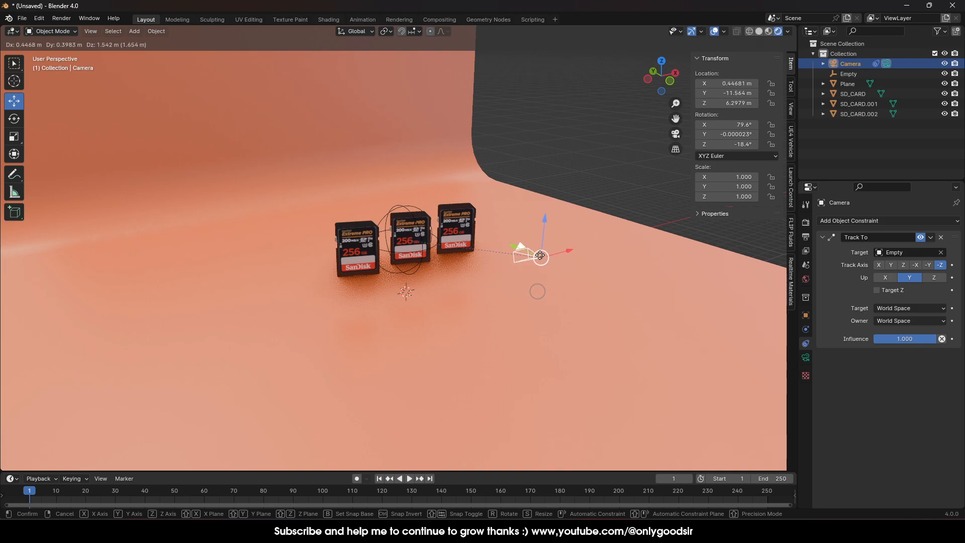
click(542, 255)
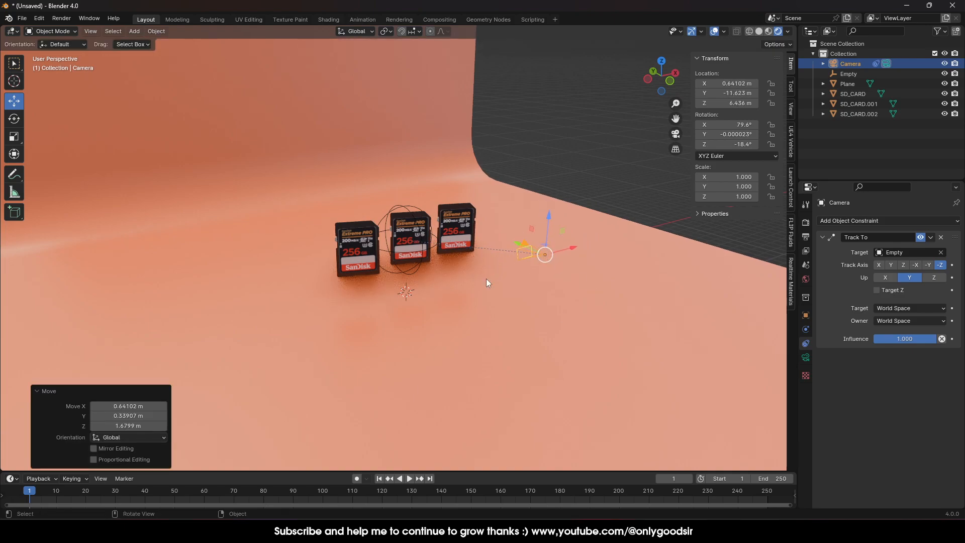
Split the 3D viewport vertically into two views and show one through the camera with its frame fitted to the area
right_click(800, 190)
click(757, 180)
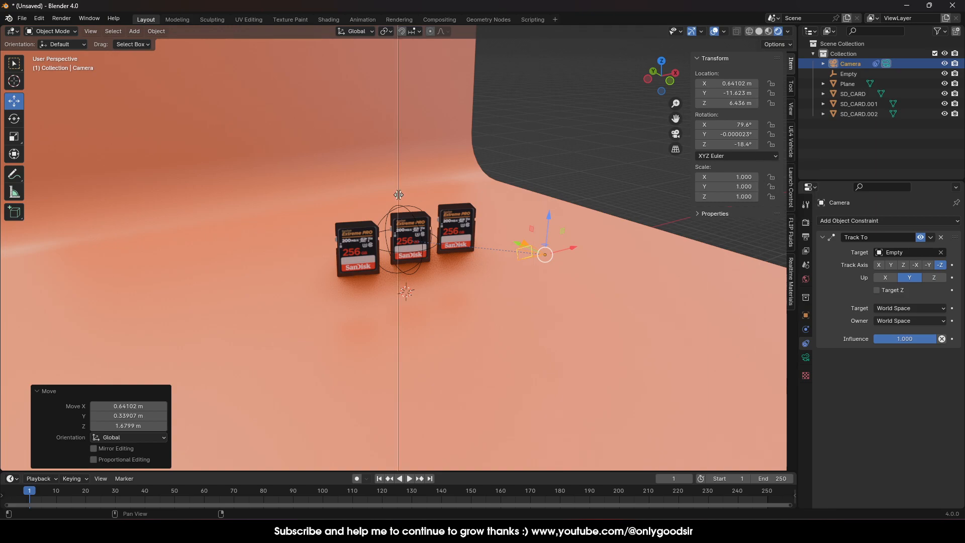
click(404, 146)
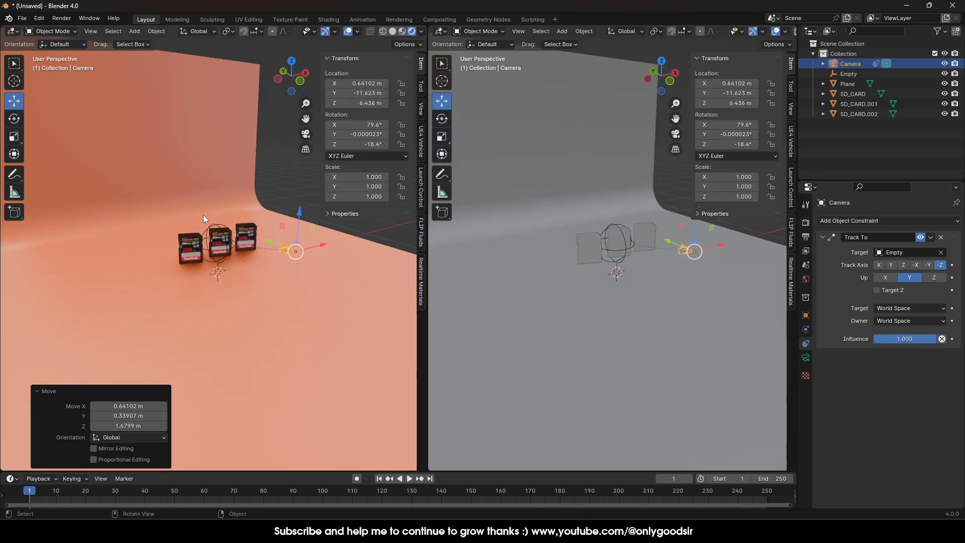
key(KP_0)
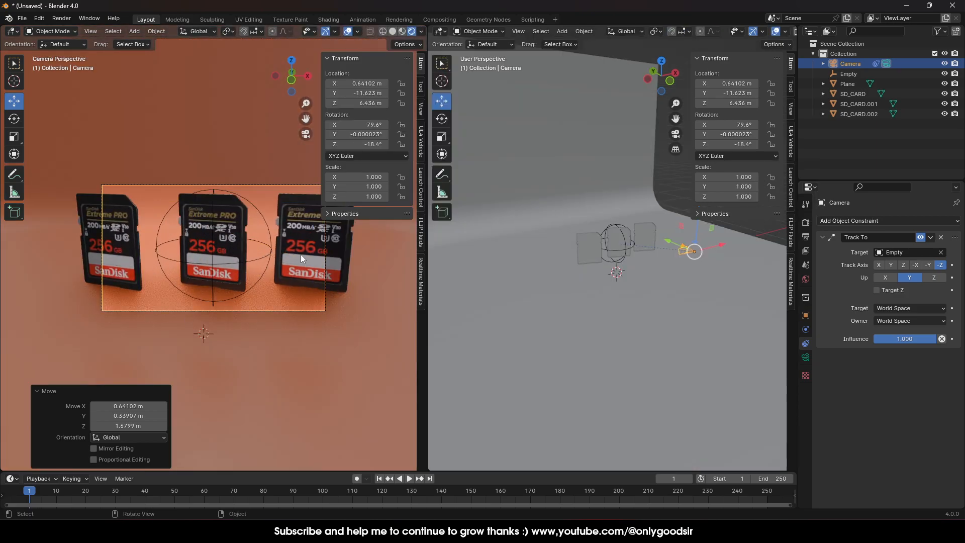
key(Home)
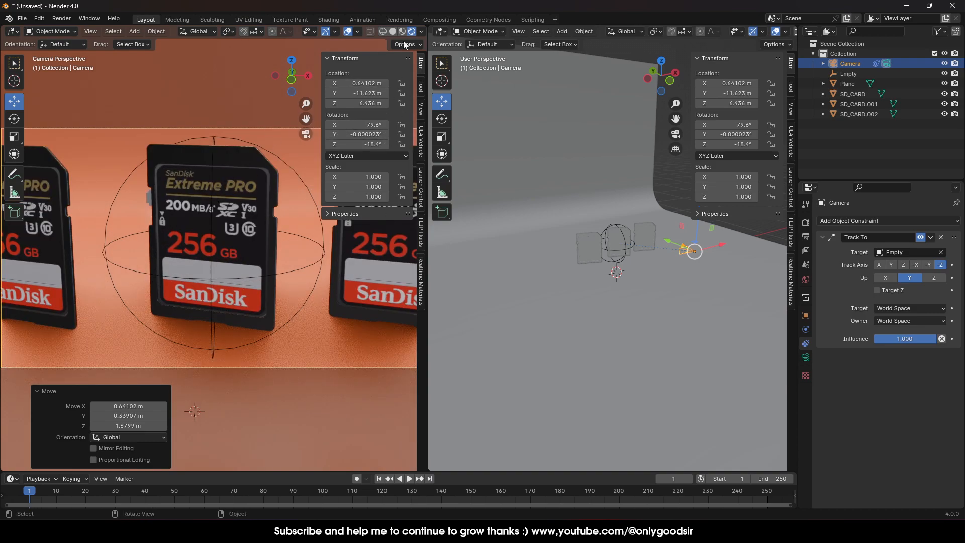
Hide the sidebar and turn off the overlays in the camera view
key(n)
key(n)
key(n)
key(n)
key(n)
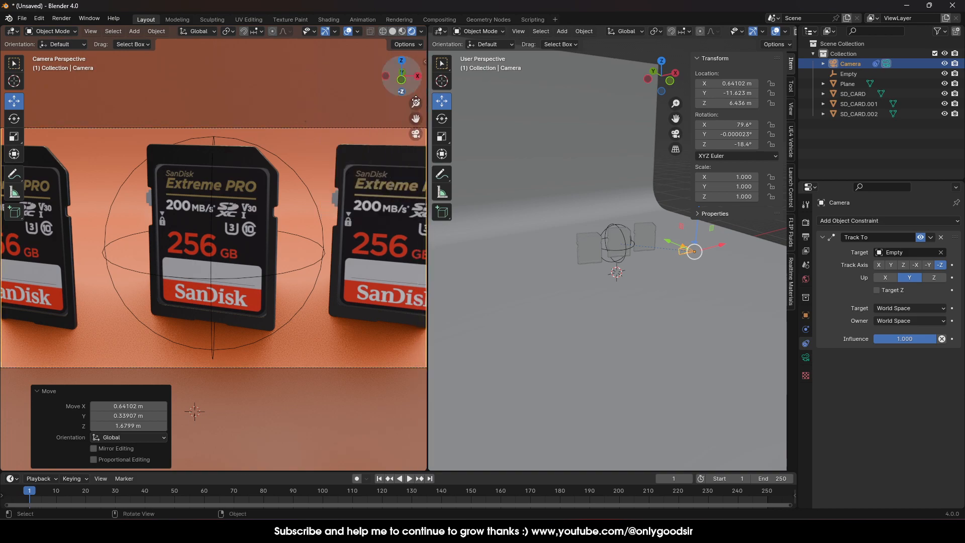
click(348, 31)
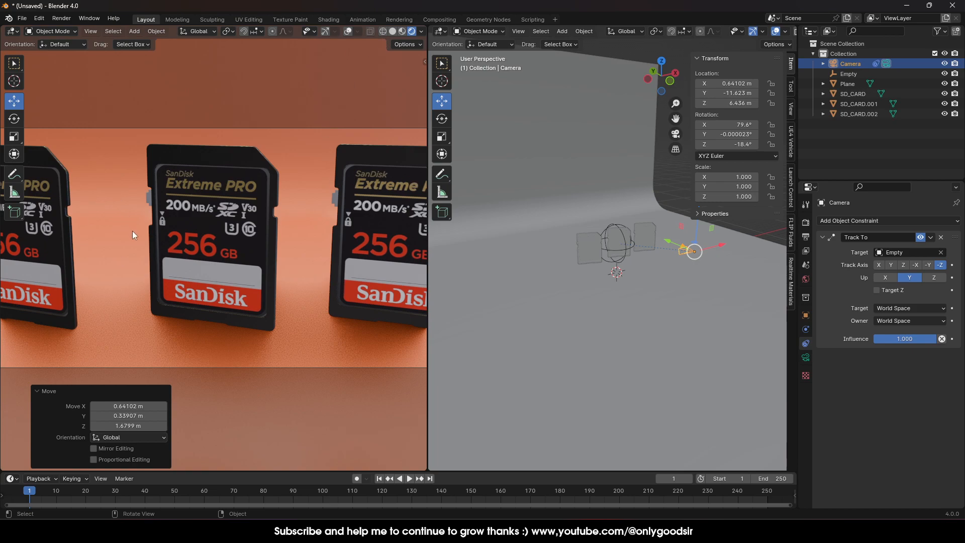
Move the camera to about X 1.465, Y -12.292, Z 6.066 m and set its passepartout opacity to 1.000
drag(695, 258, 707, 263)
click(806, 357)
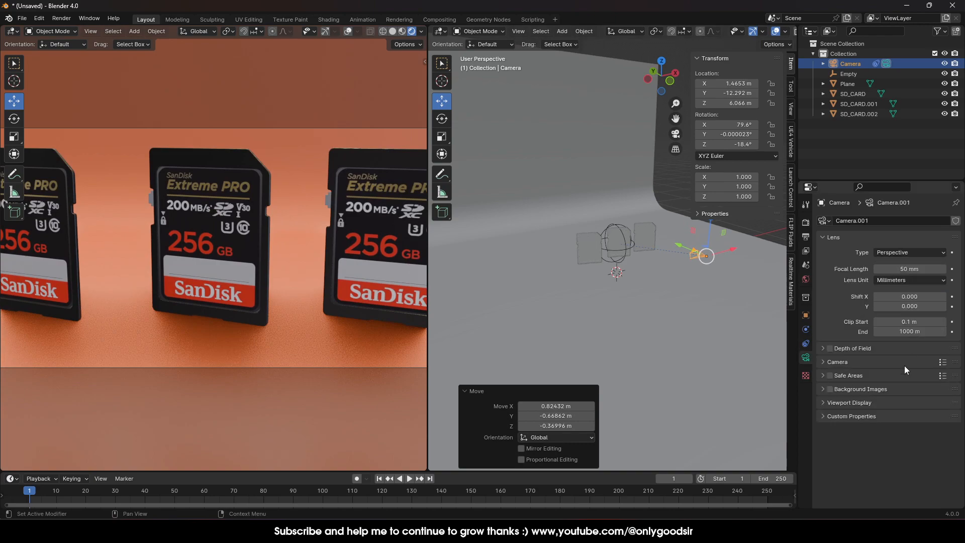
click(822, 404)
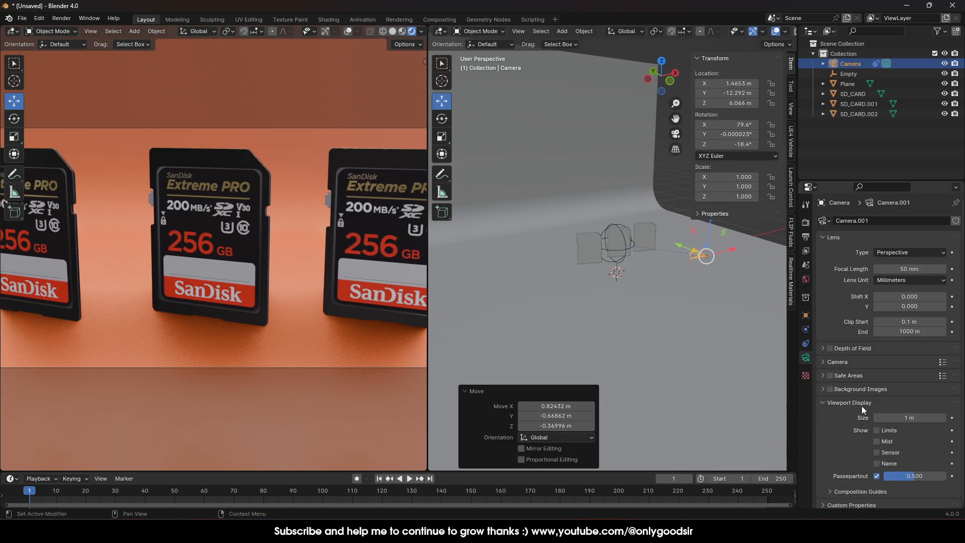
drag(916, 478, 945, 477)
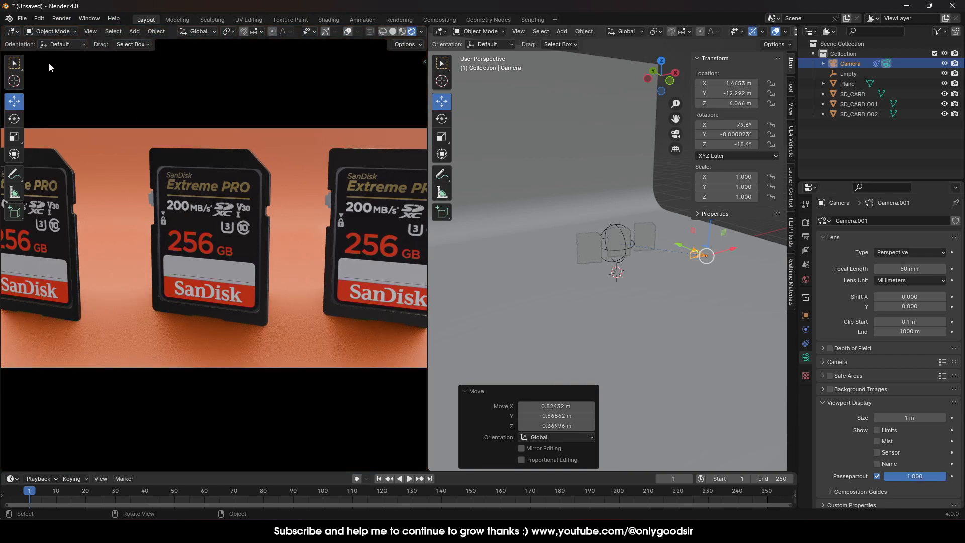
Hide the toolbar in the camera view and switch the other viewport to Material Preview shading
key(t)
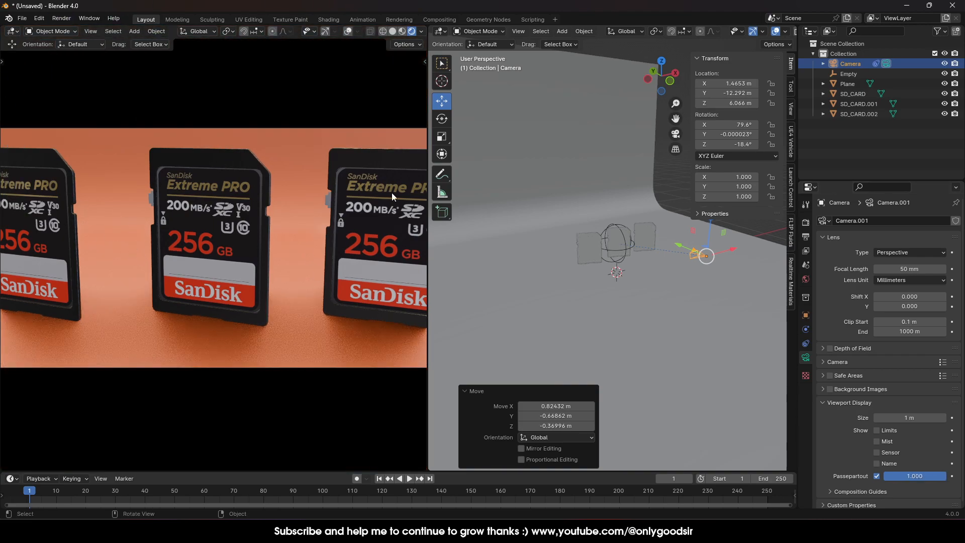
middle_drag(681, 282, 669, 251)
scroll(745, 30, down, 3)
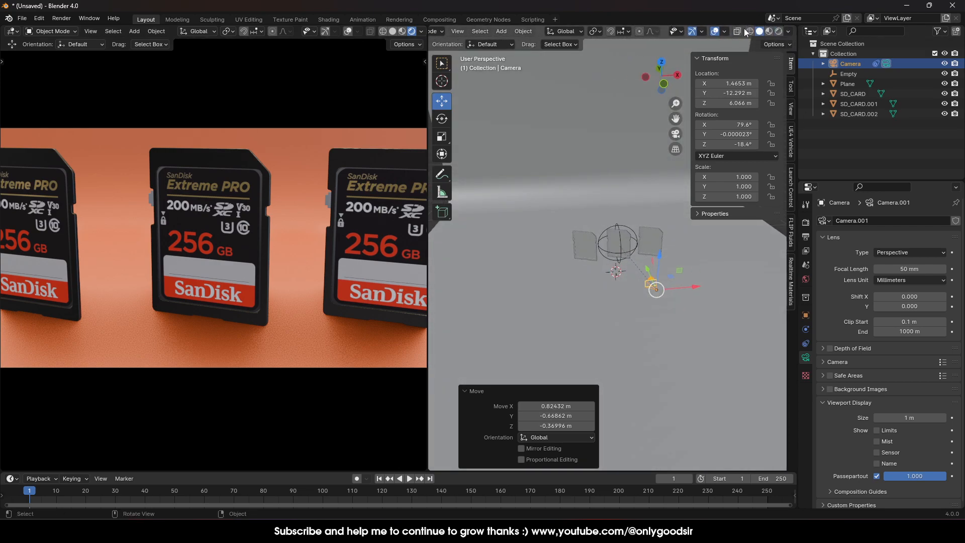
click(770, 31)
middle_drag(596, 301, 605, 275)
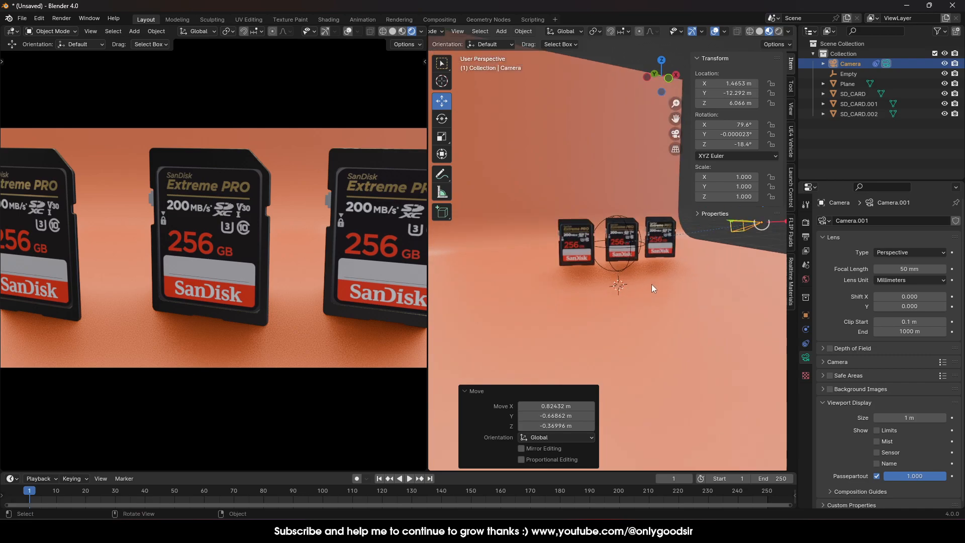
Move the camera back and lower to about X 0.708, Y -19.277 m, and lower the leftmost SD card by about 0.7 m
drag(702, 242, 744, 283)
key(y)
click(596, 258)
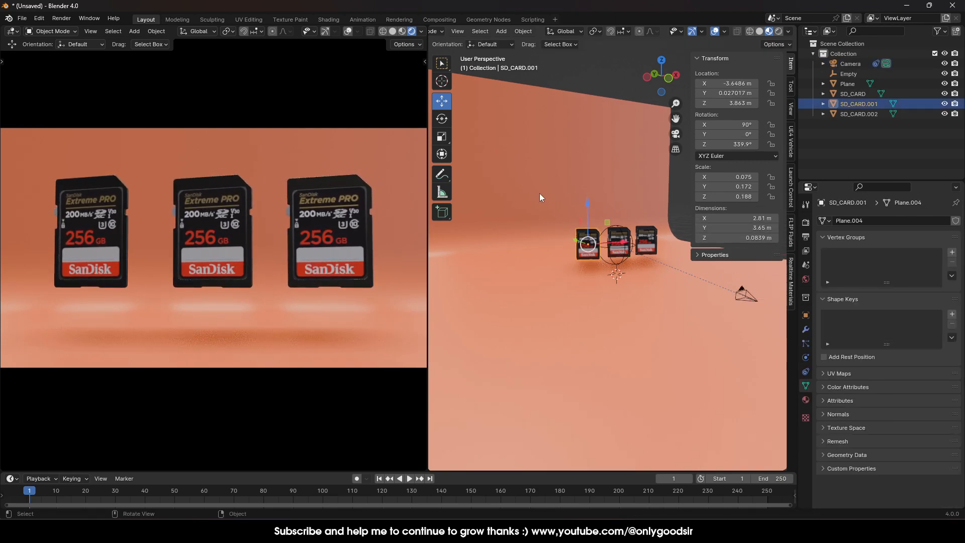
drag(588, 204, 588, 211)
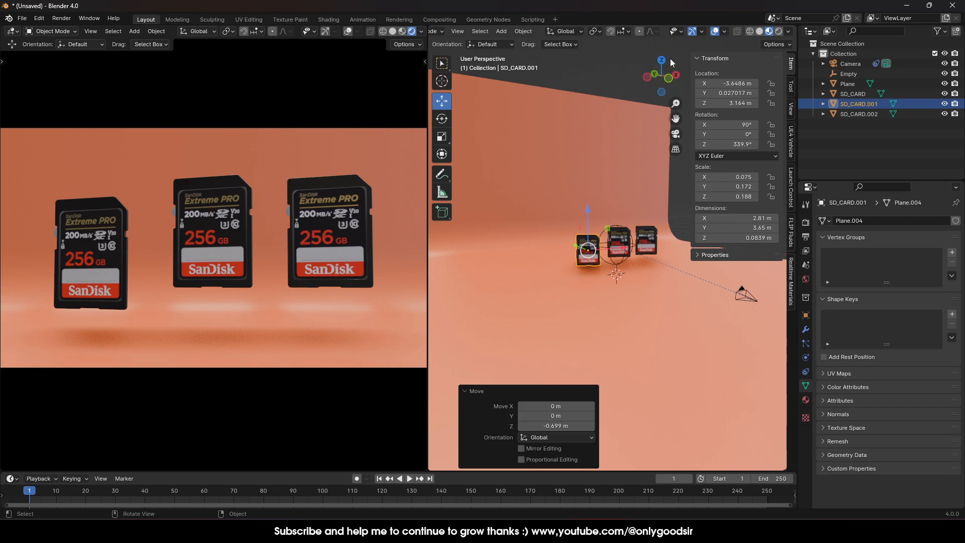
Try several HDRI environments for the camera view's rendered shading and return to the interior one
click(787, 35)
click(421, 32)
click(413, 126)
click(415, 154)
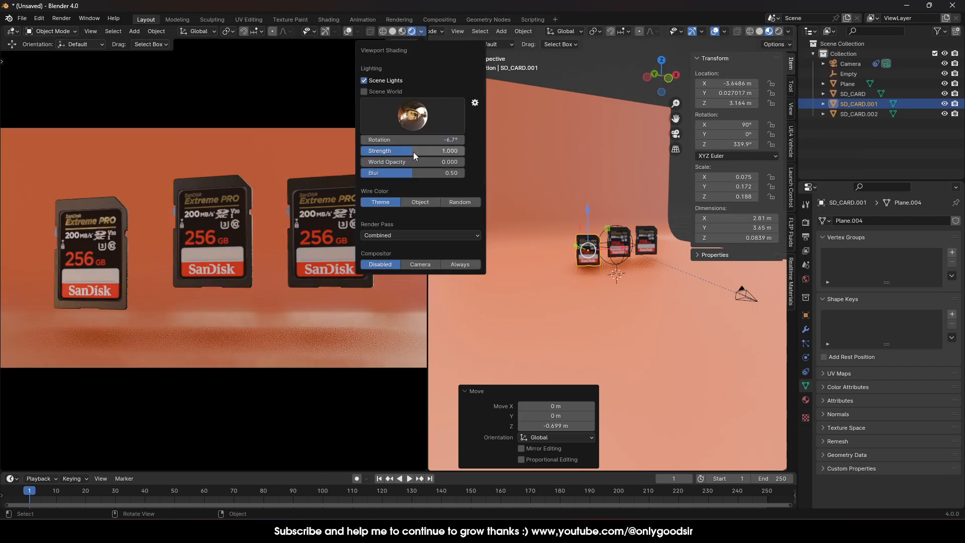
click(412, 126)
click(380, 152)
click(408, 121)
click(402, 153)
click(412, 116)
click(439, 151)
click(412, 117)
click(456, 160)
click(425, 123)
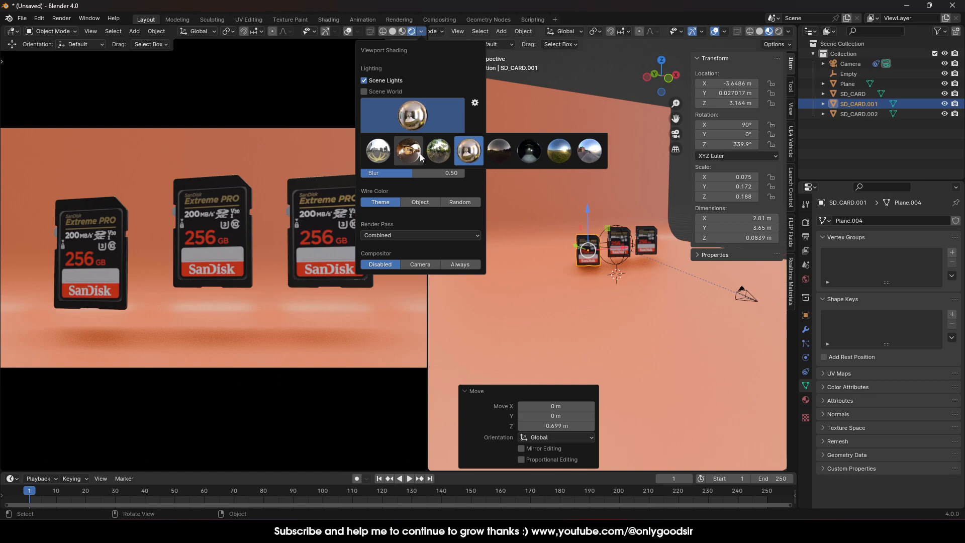
click(416, 158)
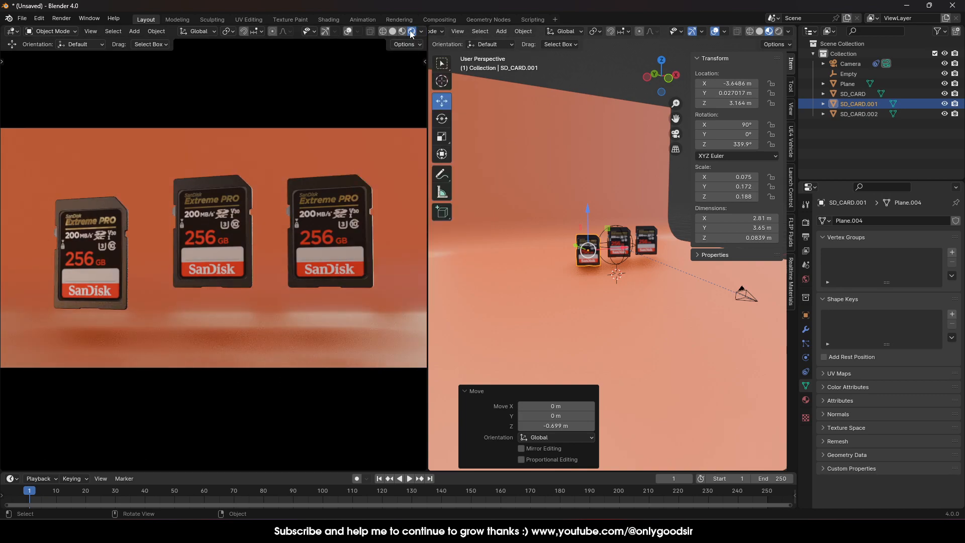
click(421, 31)
click(413, 116)
click(413, 157)
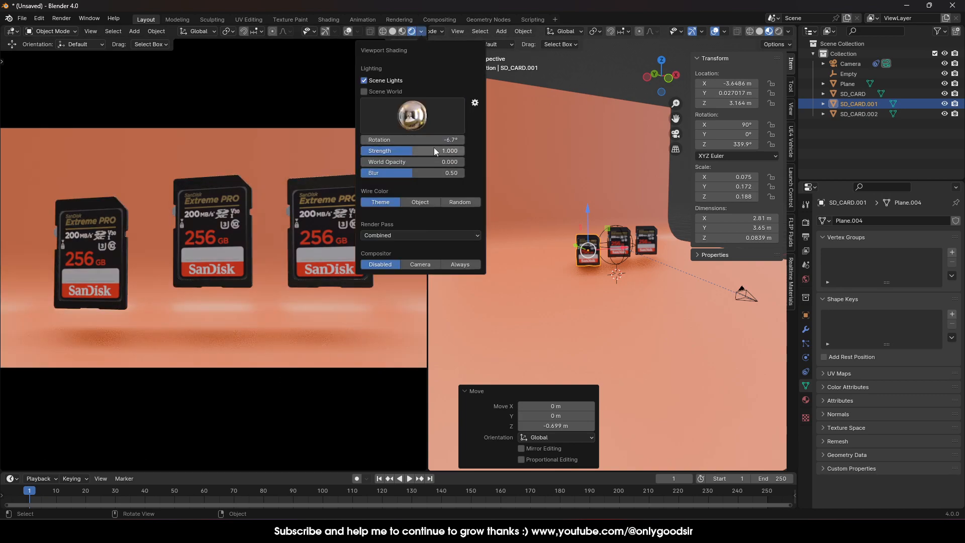
click(563, 78)
Change the base color of the backdrop plane's material to a bright pink
click(549, 188)
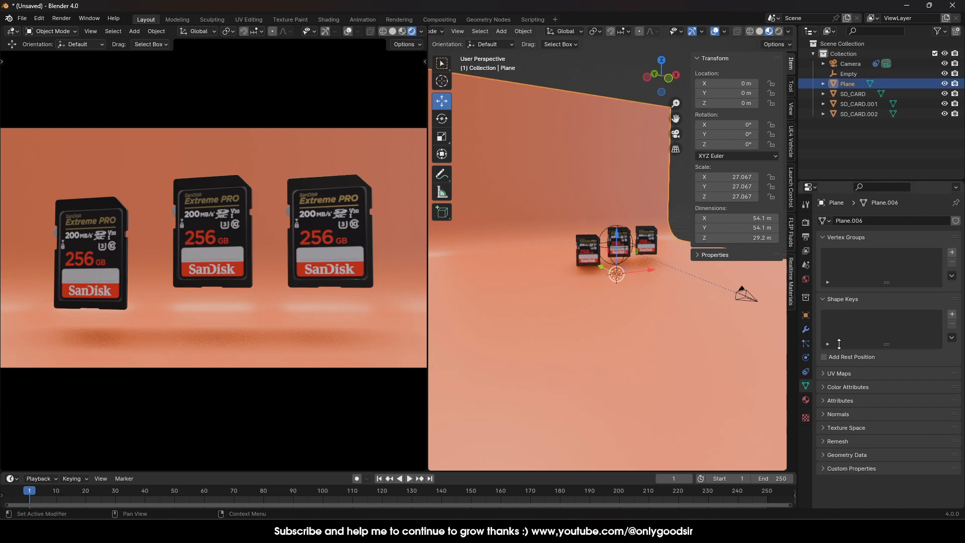
click(805, 400)
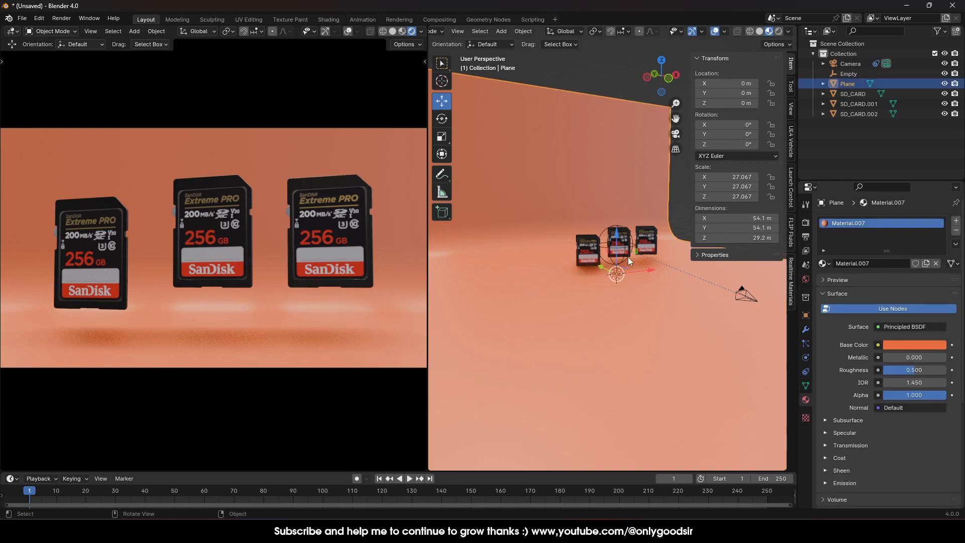
click(912, 342)
click(905, 260)
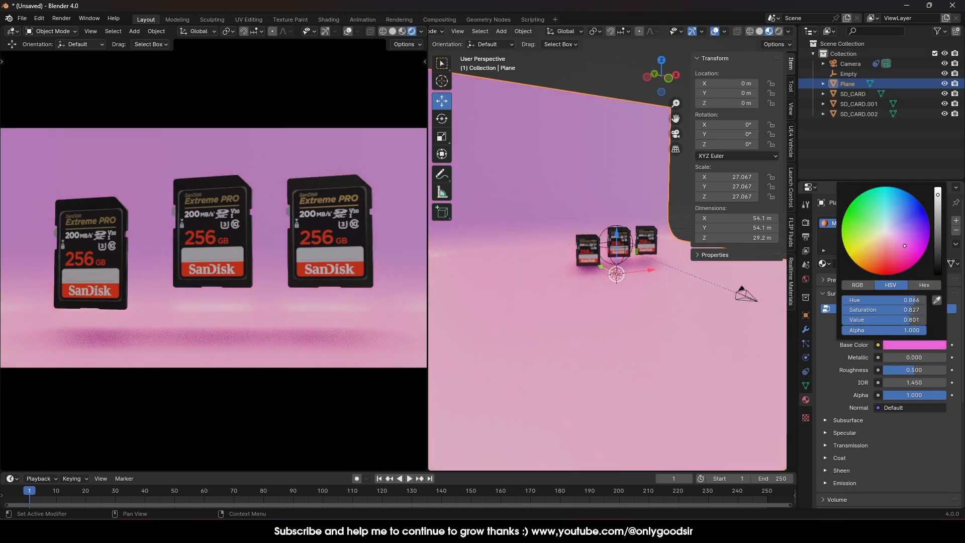
click(909, 250)
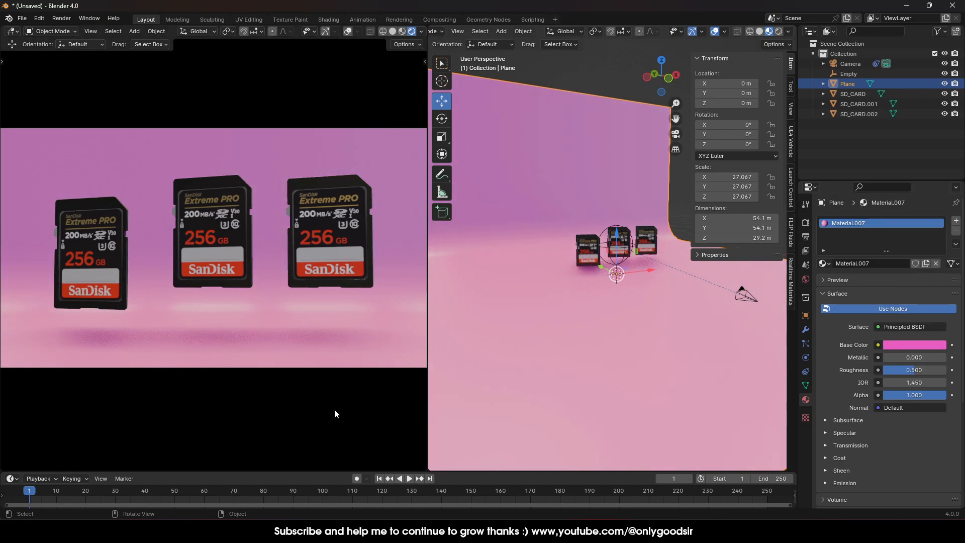
click(113, 531)
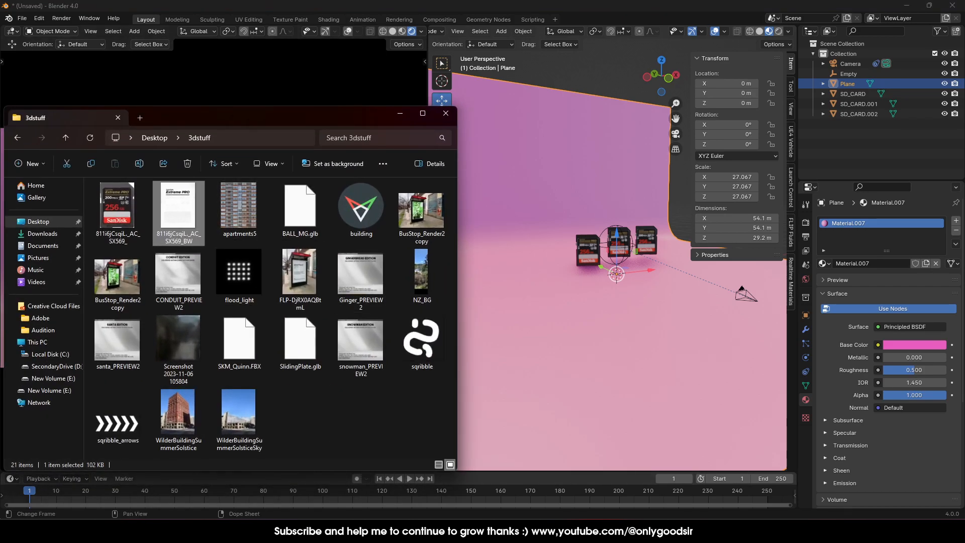
click(113, 532)
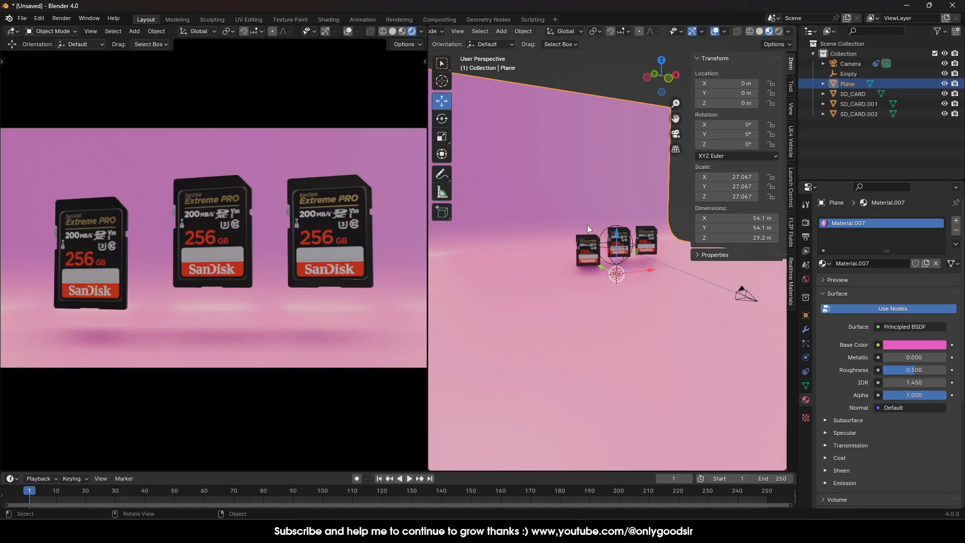
Raise the camera by about 2.513 m and move it about 1.418 m farther back along Y
middle_drag(689, 255, 581, 277)
scroll(582, 264, up, 2)
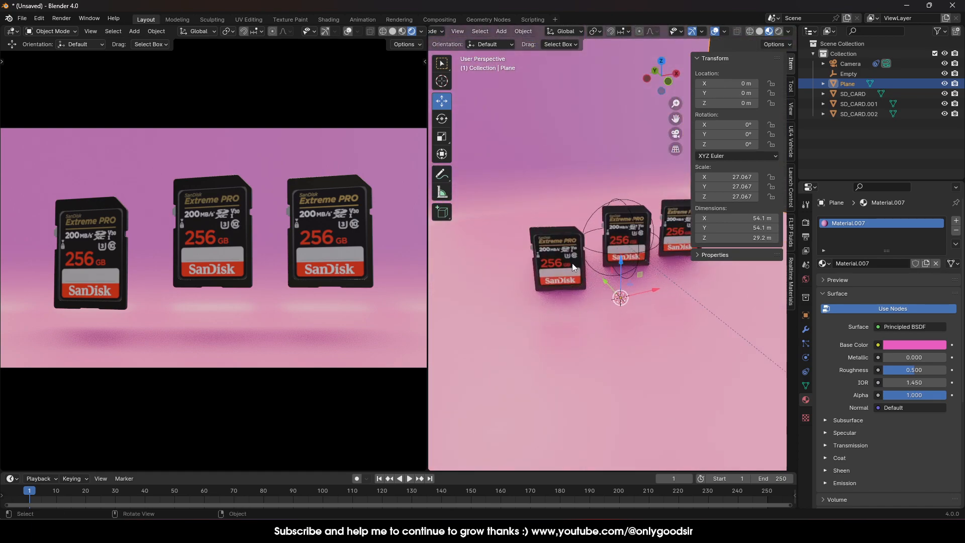
scroll(598, 296, down, 4)
middle_drag(646, 261, 574, 280)
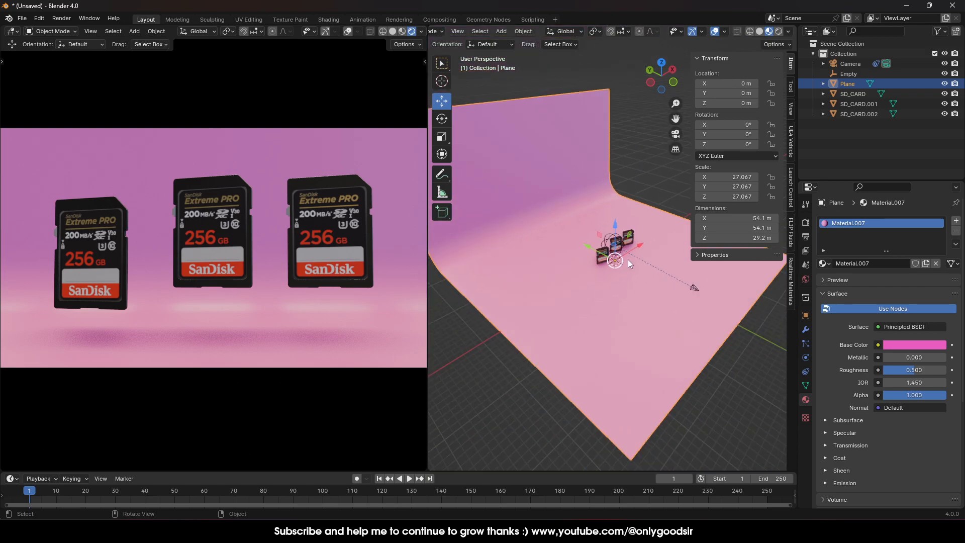
click(697, 288)
key(g)
key(z)
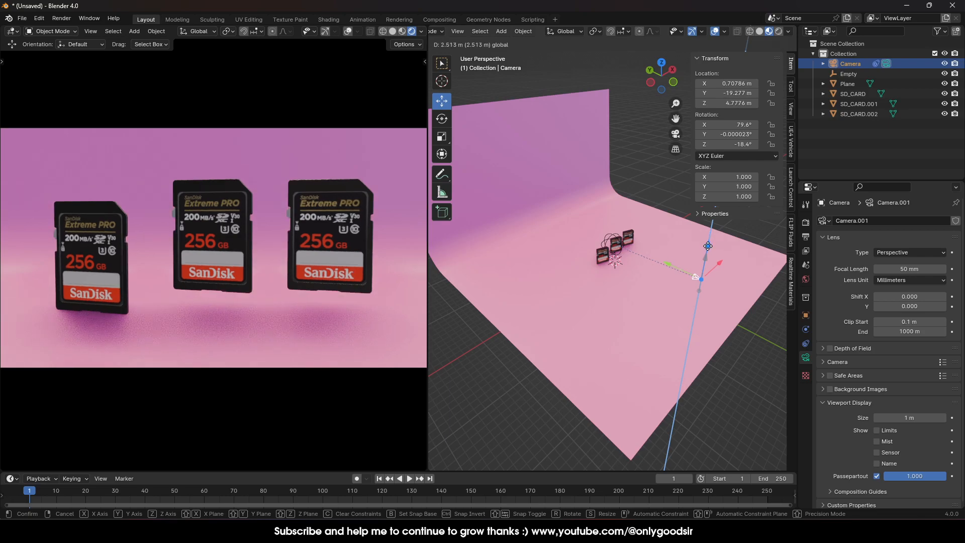
click(690, 278)
key(g)
key(y)
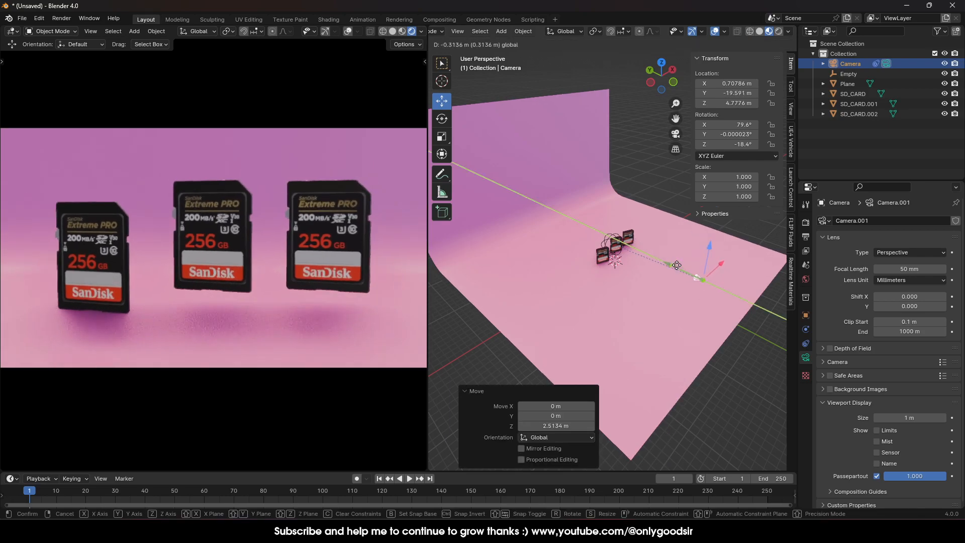
click(682, 266)
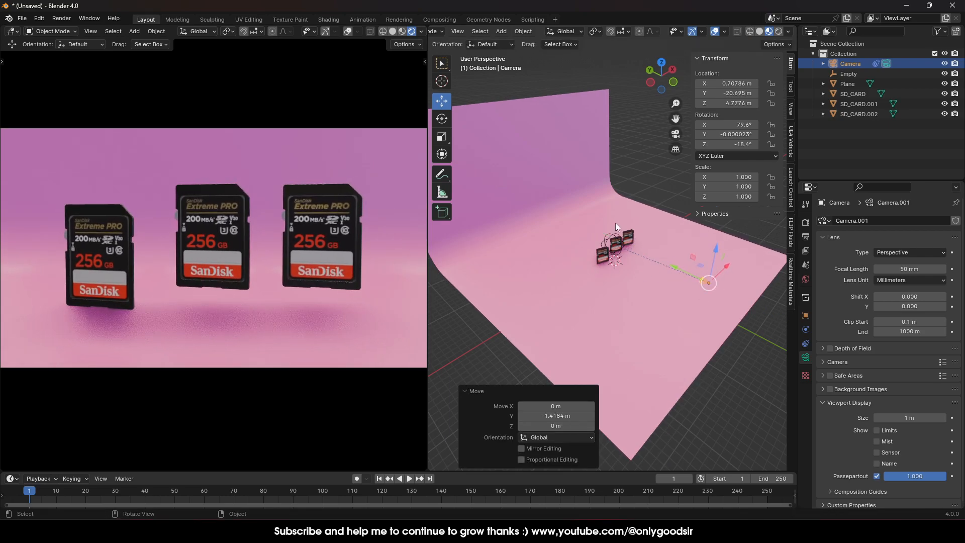
Rotate the leftmost SD card freely to about X 70.9°, Y -12.1°, Z 315.5°
click(605, 254)
click(442, 118)
drag(613, 275, 579, 258)
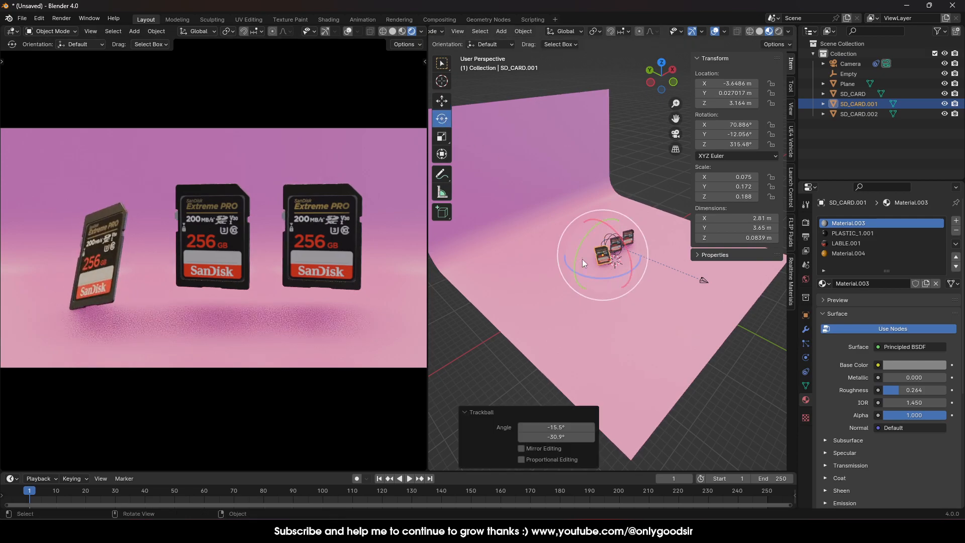
Tilt the middle SD card to about X 67.4°, Y 25.8°, Z 316.4°
click(623, 270)
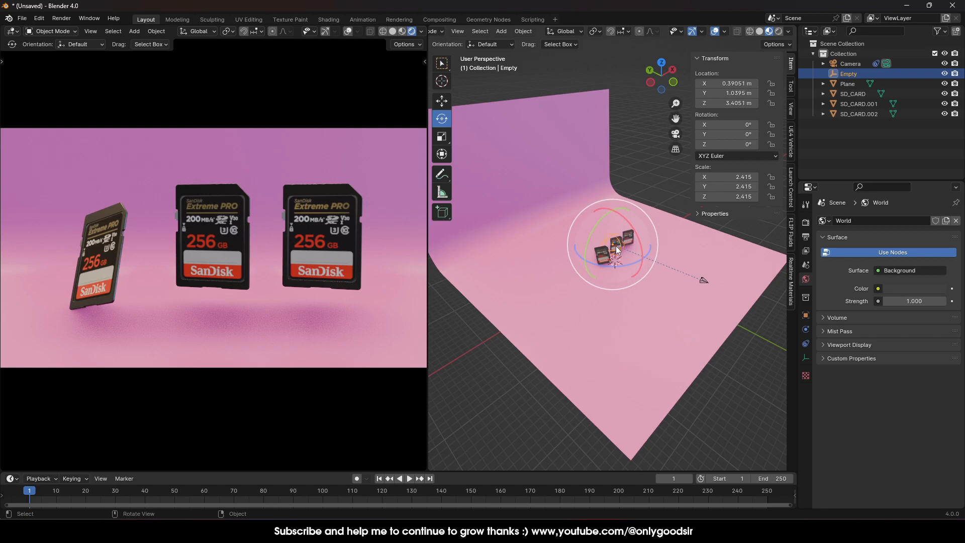
click(619, 245)
scroll(629, 253, up, 2)
drag(624, 263, 618, 263)
drag(598, 229, 606, 206)
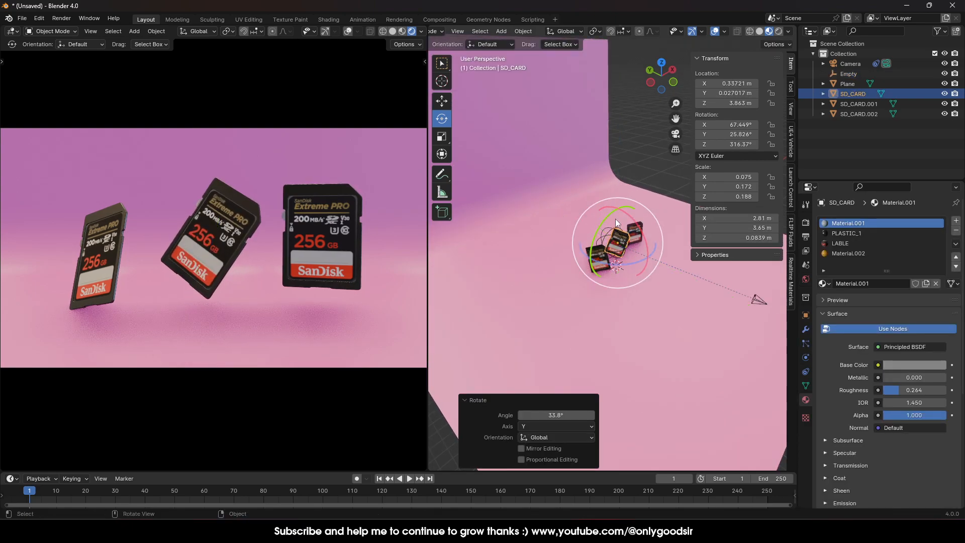
Rotate the rightmost SD card to about X 66.3°, Y 8.9°, Z 379.4° and deselect it
drag(617, 264, 653, 212)
click(641, 222)
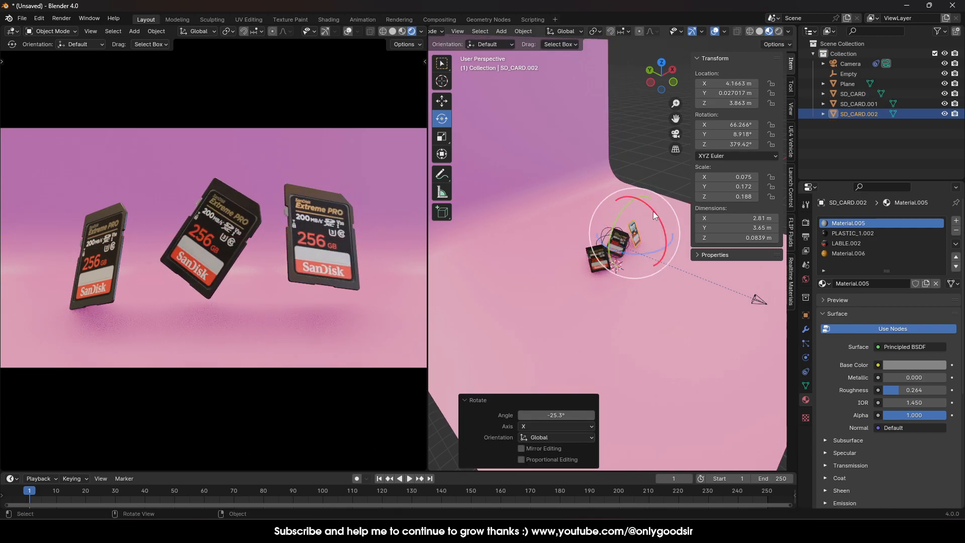
click(652, 160)
Add an area light to the scene
click(500, 32)
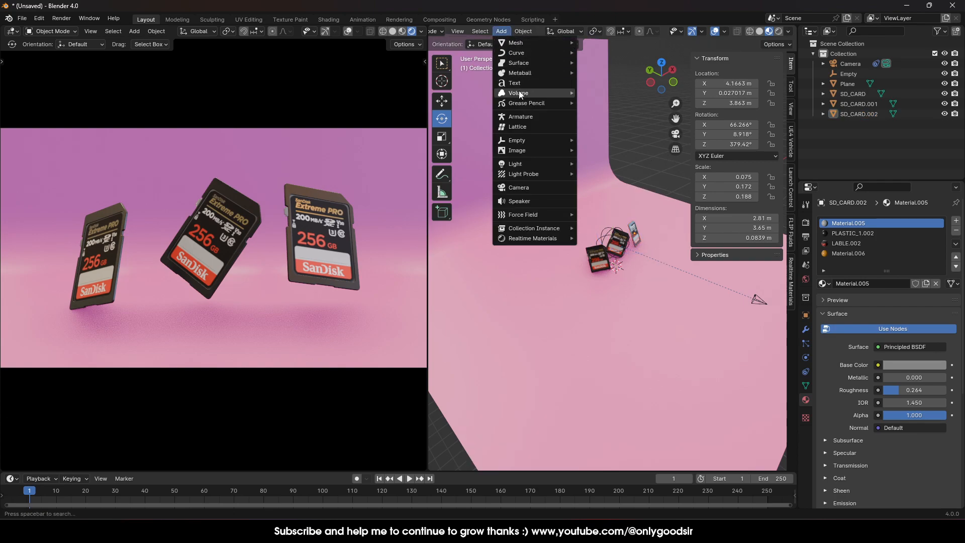
mouse_move(564, 162)
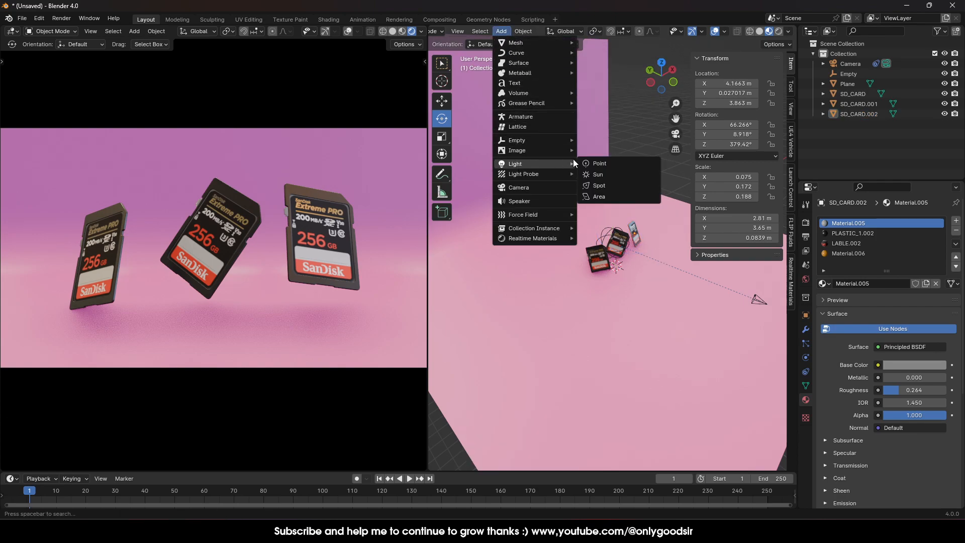
click(648, 196)
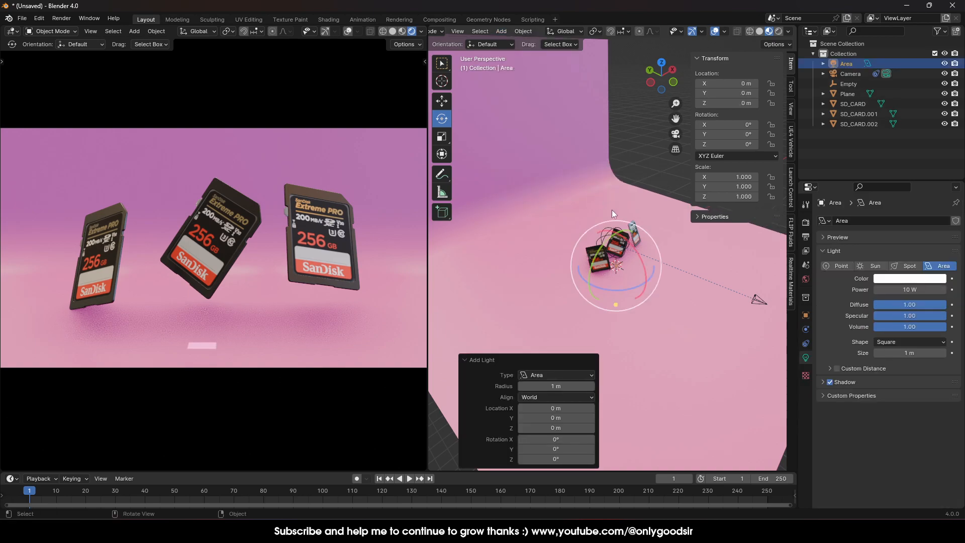
Scale the area light to about 10.06 and raise it above the cards to about Z 21.42 m
click(445, 102)
drag(618, 233, 636, 156)
key(s)
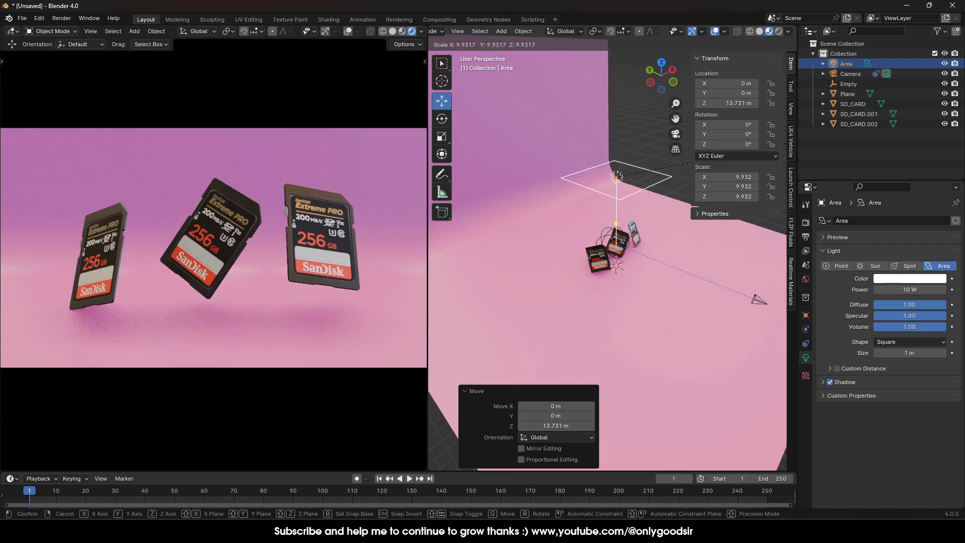
click(607, 150)
drag(619, 145, 623, 66)
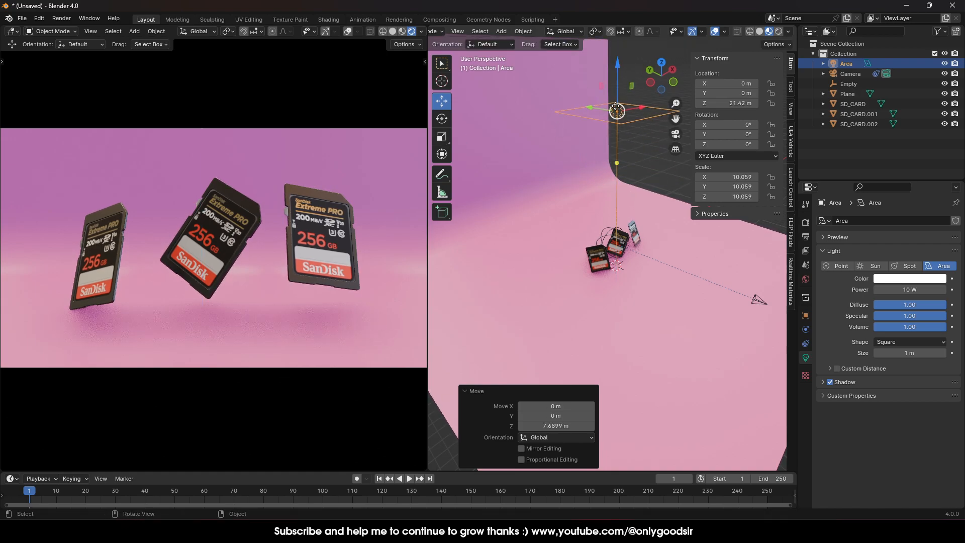
Set the area light's power to 1500 W and move it to about X 10.415, Z 14.127 m
scroll(623, 66, down, 4)
double_click(917, 289)
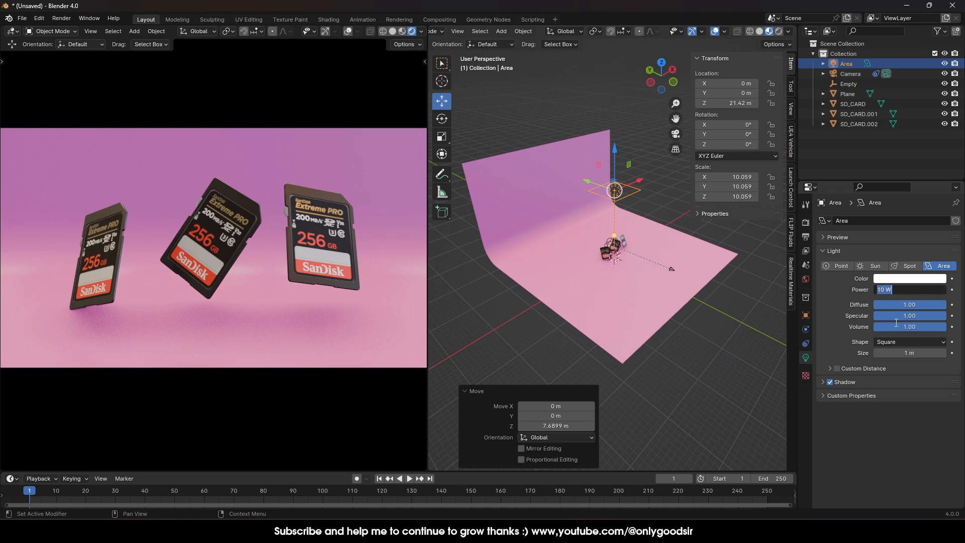
key(Return)
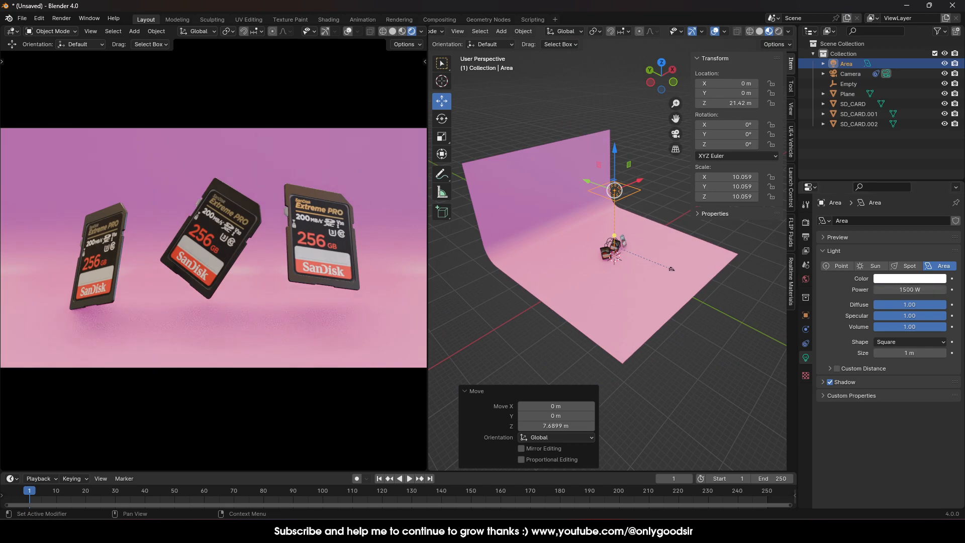
mouse_move(634, 188)
mouse_down()
mouse_move(676, 180)
mouse_move(637, 201)
mouse_up()
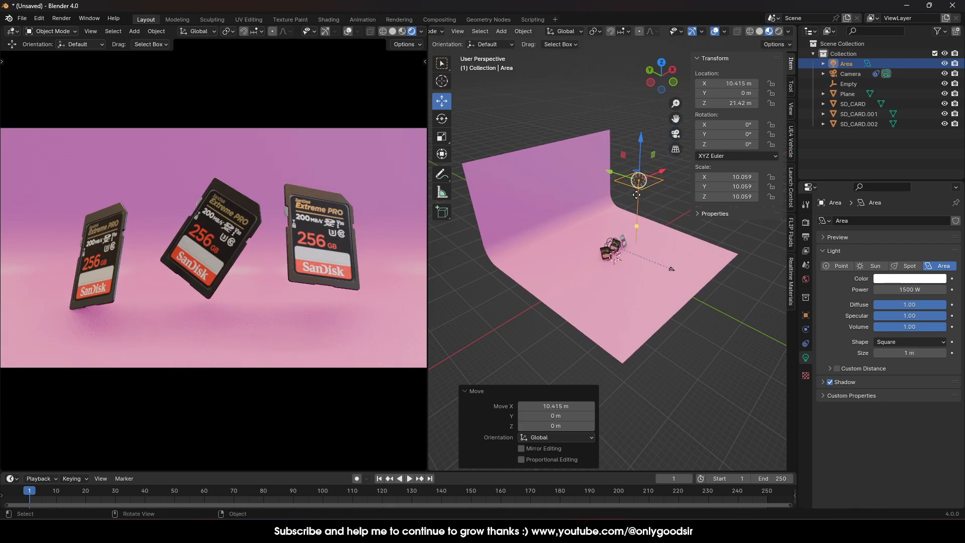
drag(641, 153, 628, 185)
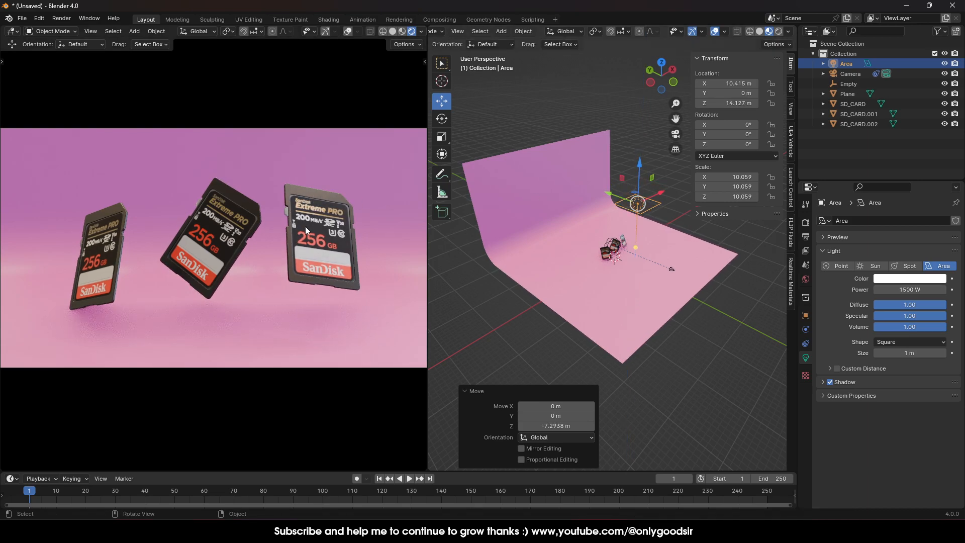
Add a Track To constraint to the area light with the Empty as its target
middle_drag(655, 216, 644, 243)
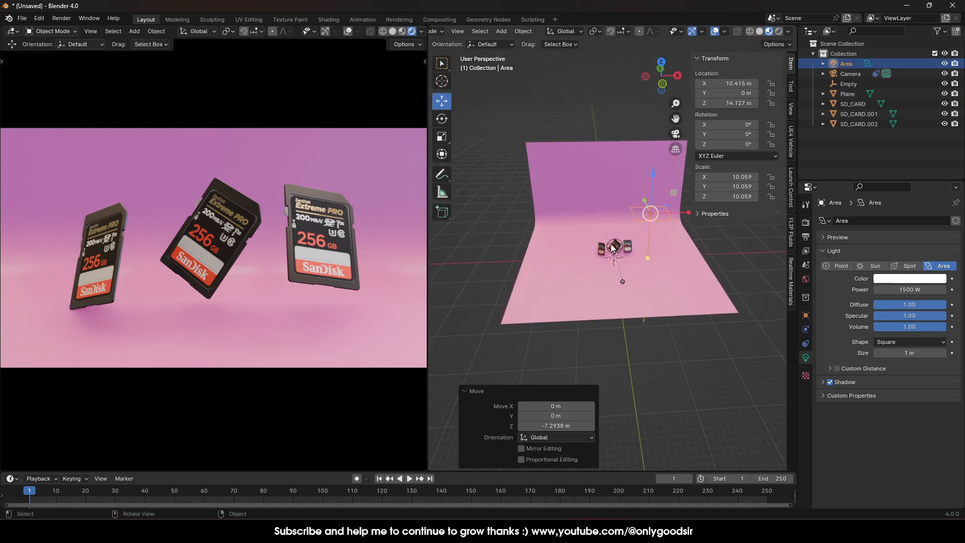
click(806, 344)
click(885, 222)
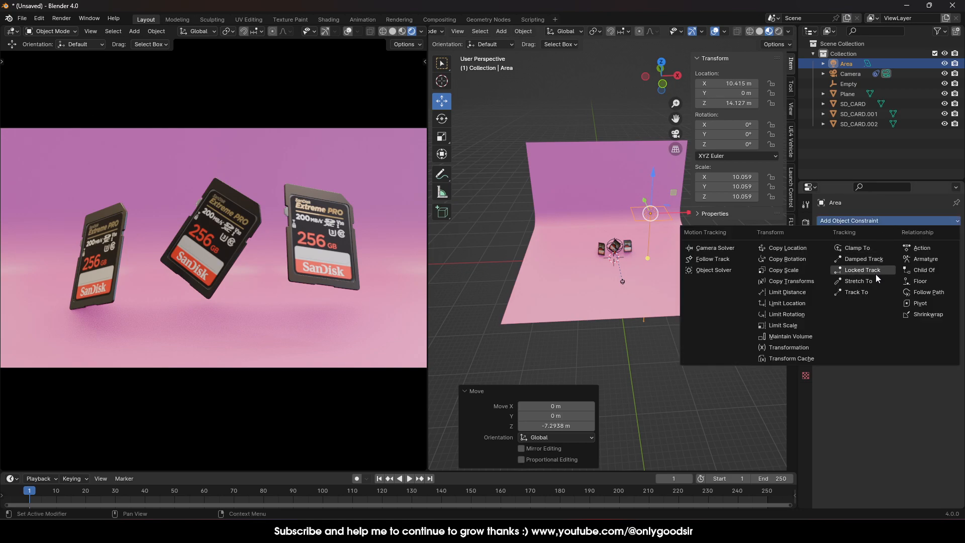
click(850, 292)
click(923, 253)
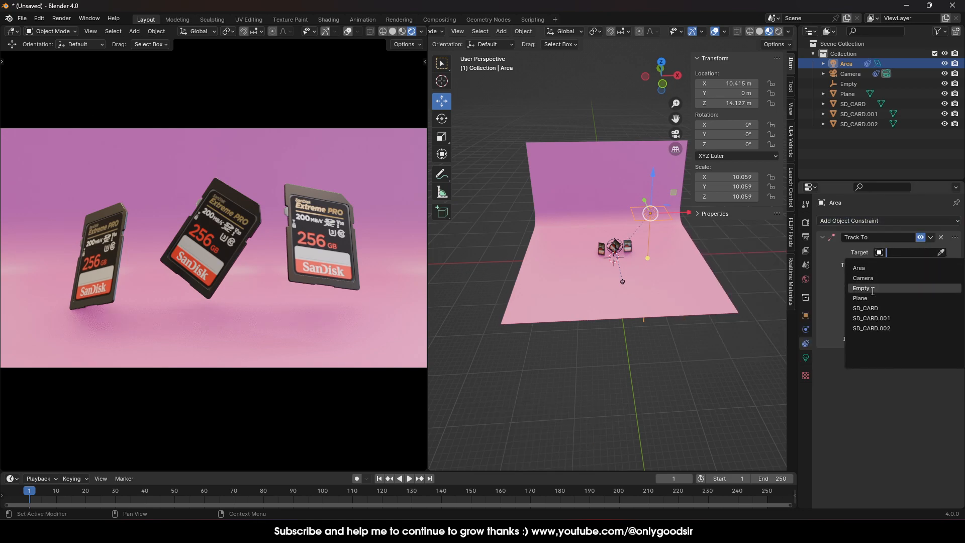
click(889, 290)
Move the area light to the front-left of the cards at about X -17.403, Y -11.049, Z 16.533 m
drag(650, 210, 618, 245)
middle_drag(649, 241, 704, 249)
drag(593, 242, 632, 231)
drag(673, 206, 675, 159)
middle_drag(676, 158, 683, 223)
drag(681, 212, 634, 240)
middle_drag(634, 239, 695, 230)
mouse_move(655, 228)
mouse_down()
mouse_move(616, 230)
mouse_move(636, 225)
mouse_up()
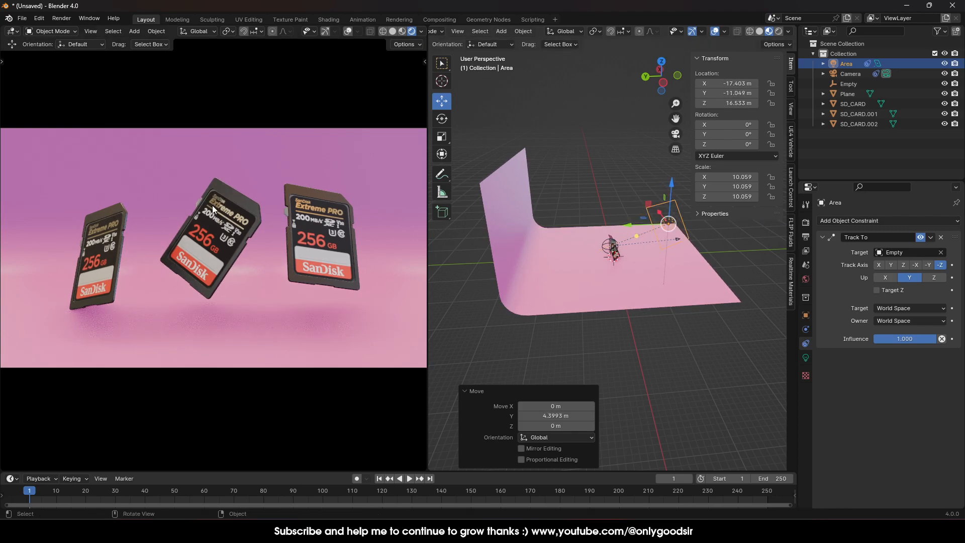
scroll(603, 274, up, 6)
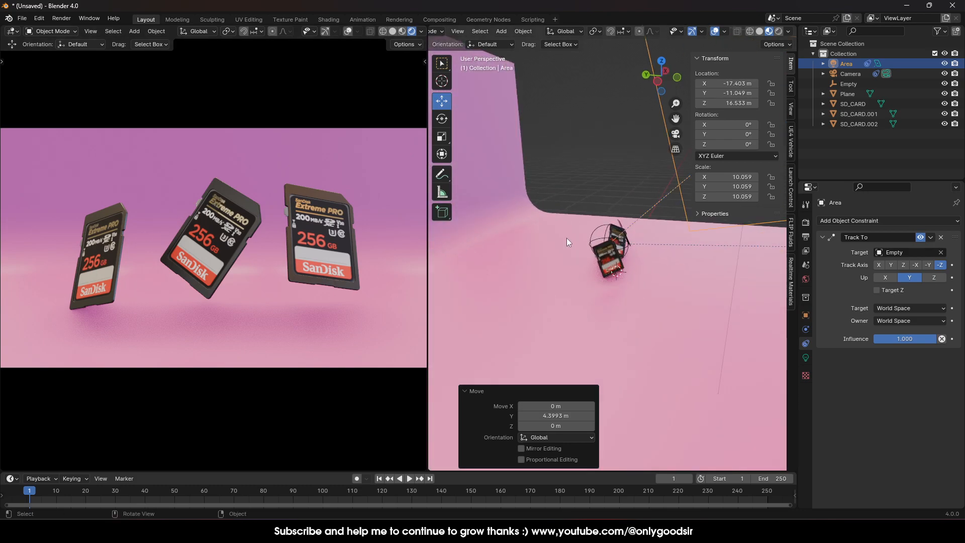
Enable auto keying and key SD_CARD.001 and SD_CARD at frame 1 by raising them slightly, to about Z 3.241 m and 3.883 m
middle_drag(632, 276, 530, 282)
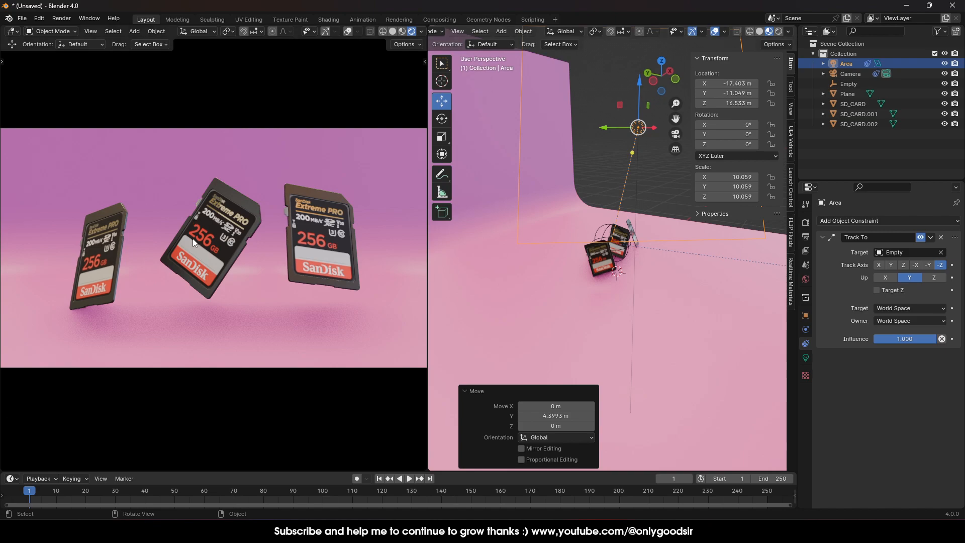
scroll(608, 278, up, 5)
middle_drag(608, 279, 563, 333)
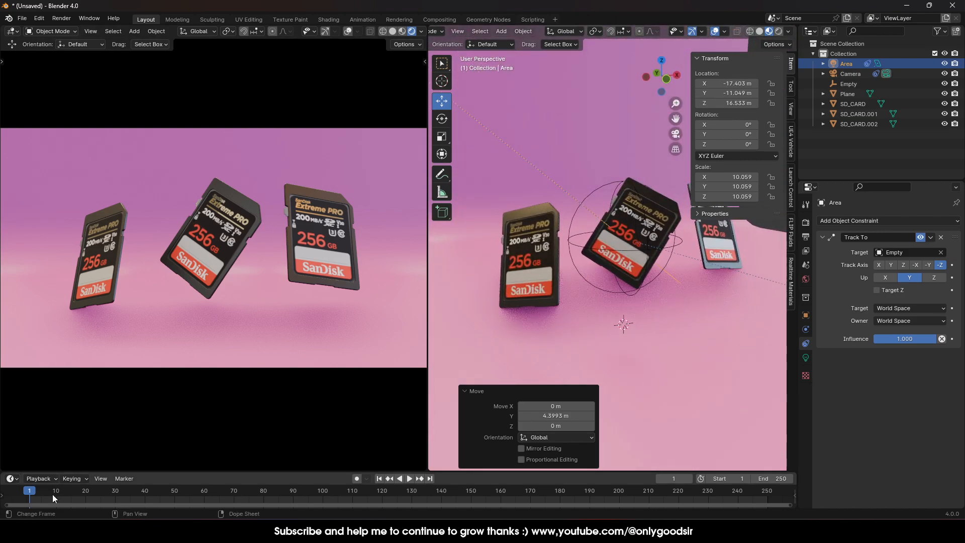
key(space)
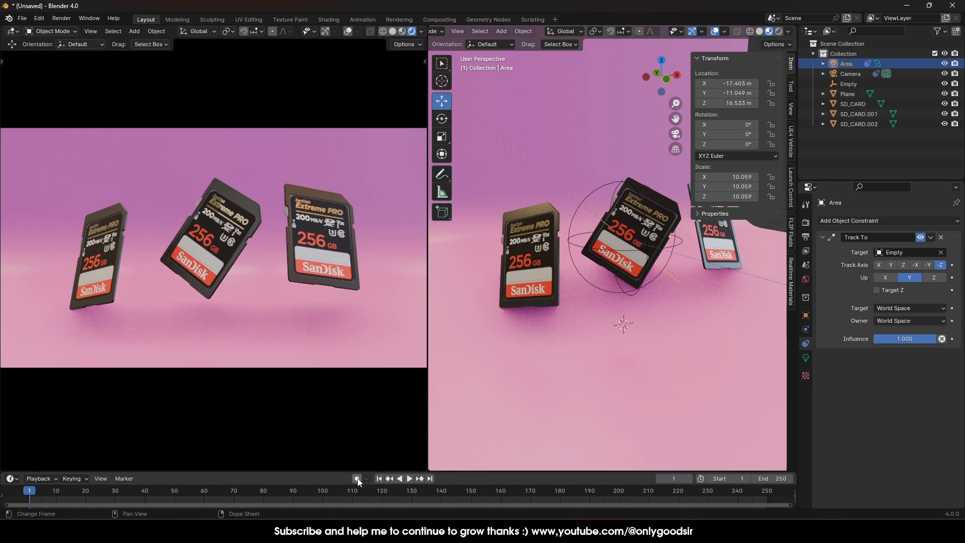
click(356, 479)
click(531, 266)
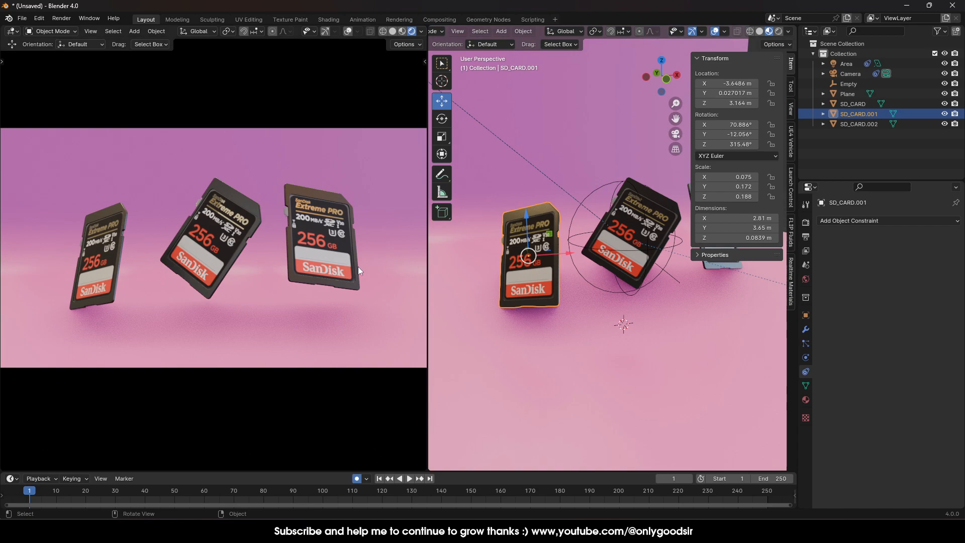
drag(526, 221, 525, 218)
click(640, 221)
drag(628, 200, 629, 197)
Key SD_CARD.002 at frame 1 by lowering it to about Z 3.75 m
middle_drag(629, 197, 642, 289)
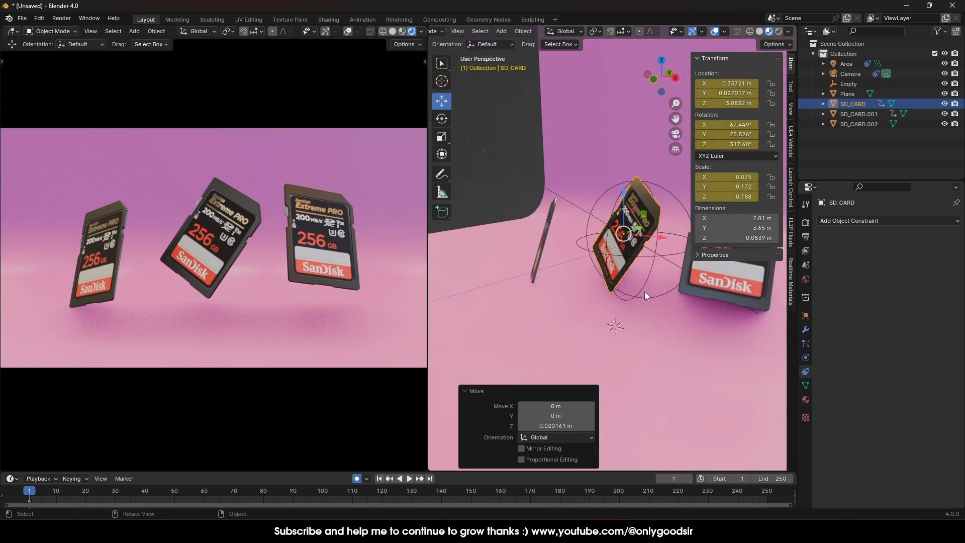
scroll(642, 290, down, 3)
click(674, 267)
scroll(684, 232, down, 1)
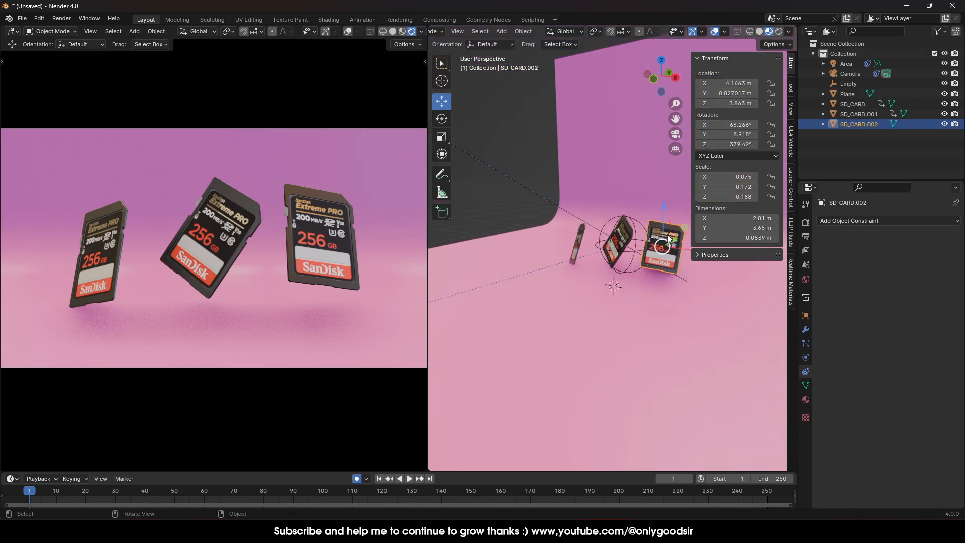
drag(662, 221, 662, 235)
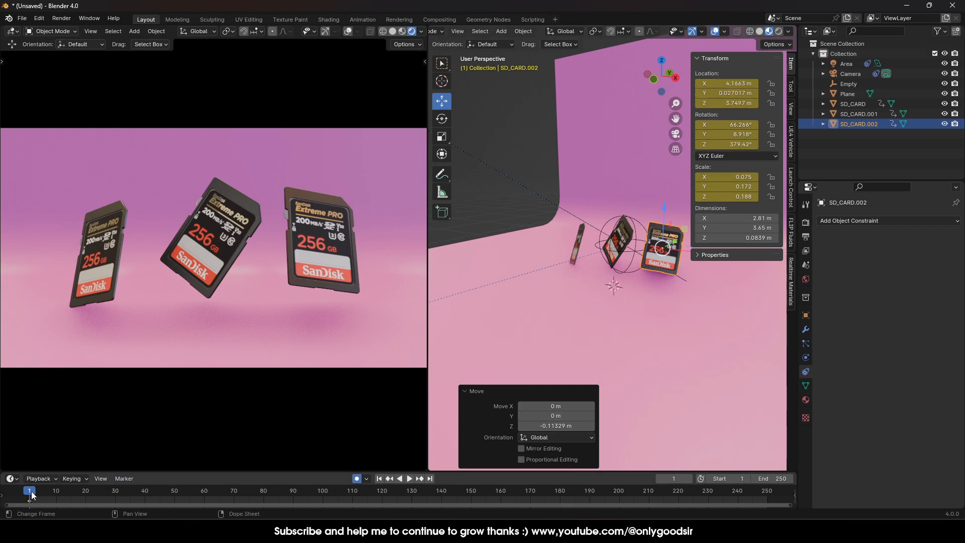
Go to frame 250 and rotate SD_CARD.002 to key a new tilt there
drag(321, 492, 640, 495)
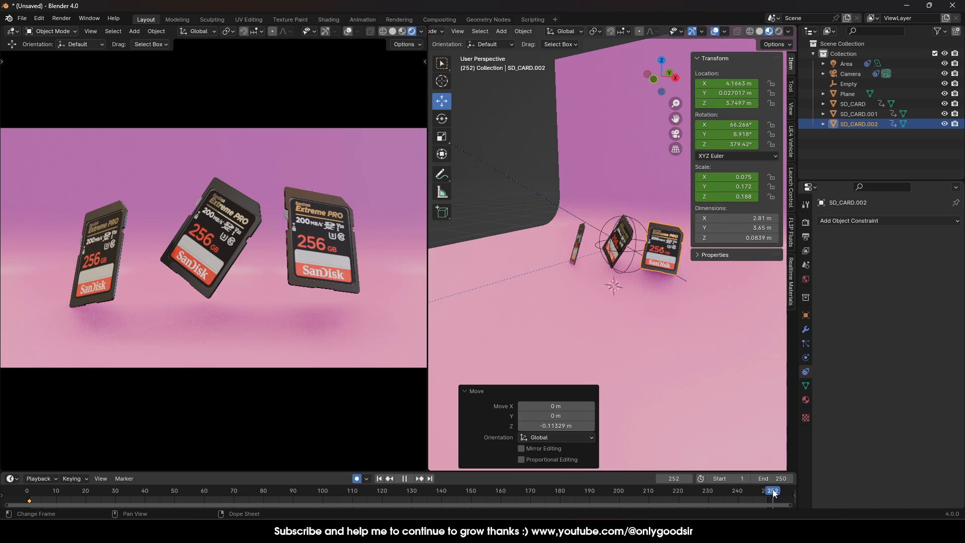
middle_drag(494, 329, 542, 313)
scroll(578, 312, up, 3)
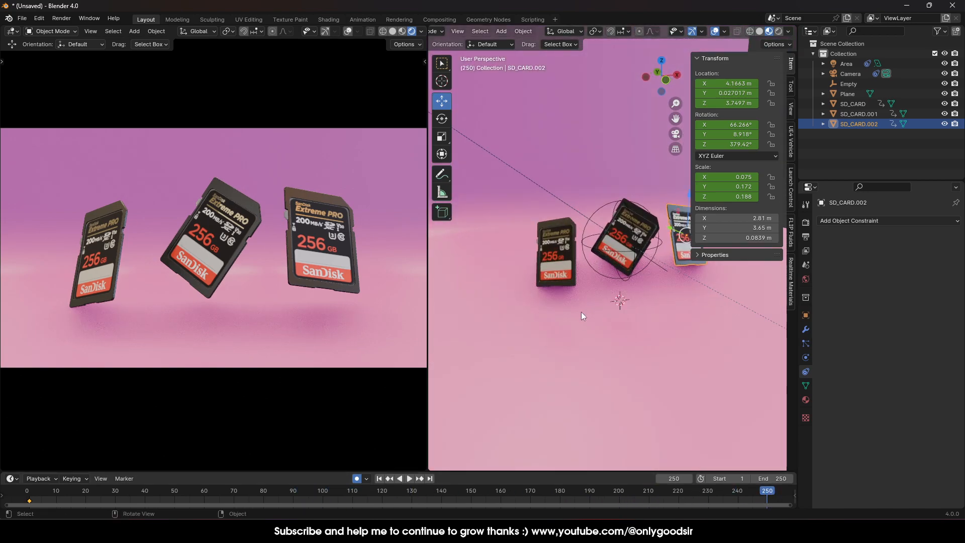
shift+middle_drag(666, 302, 603, 309)
click(442, 118)
mouse_move(658, 246)
mouse_down()
mouse_move(640, 247)
mouse_move(656, 234)
mouse_up()
At frame 250, rotate the middle card to about 120.13°, 23.81°, 330.29° and turn SD_CARD.001 until its back shows
click(584, 249)
drag(548, 216, 578, 267)
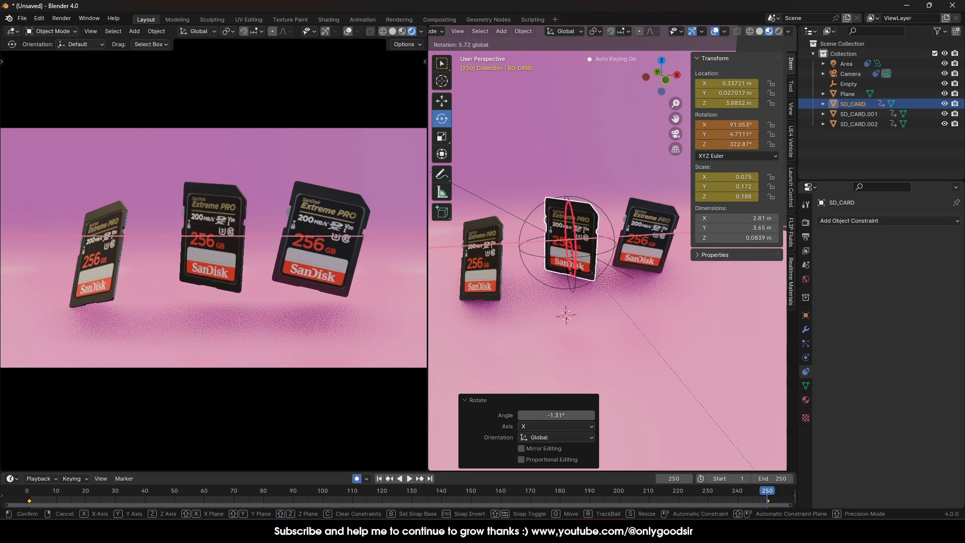
drag(577, 302, 577, 250)
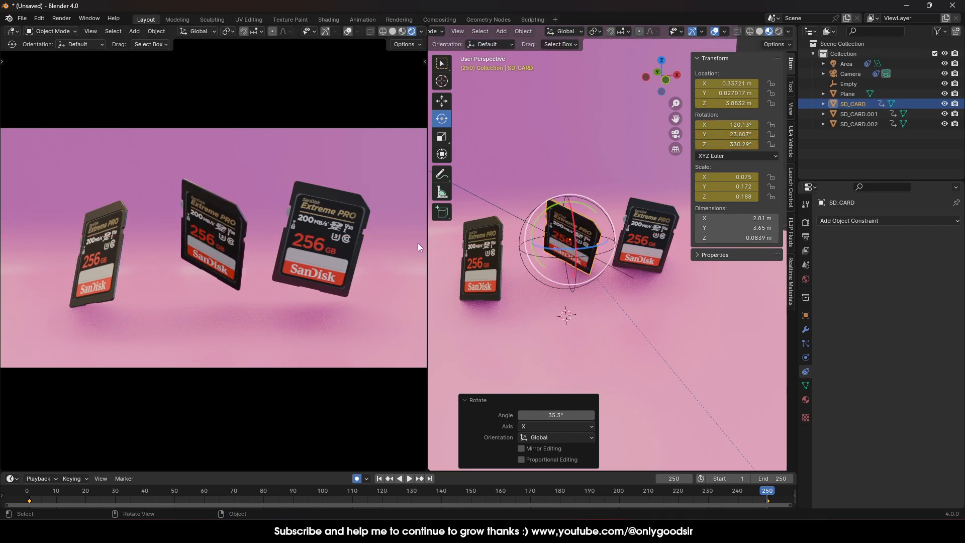
click(483, 256)
drag(507, 265, 473, 269)
Scrub and play back the card rotation animation, returning to frame 1
drag(771, 486, 510, 462)
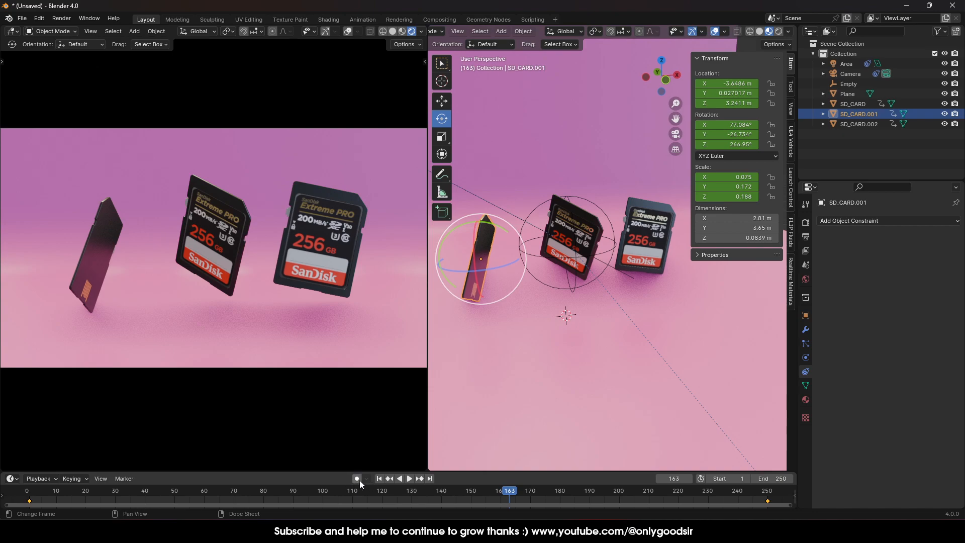
drag(533, 501, 125, 500)
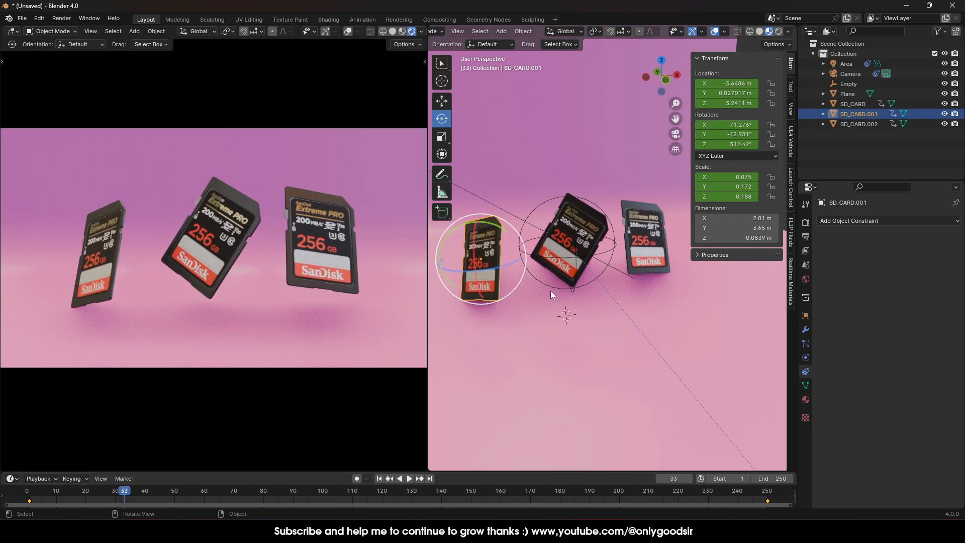
key(space)
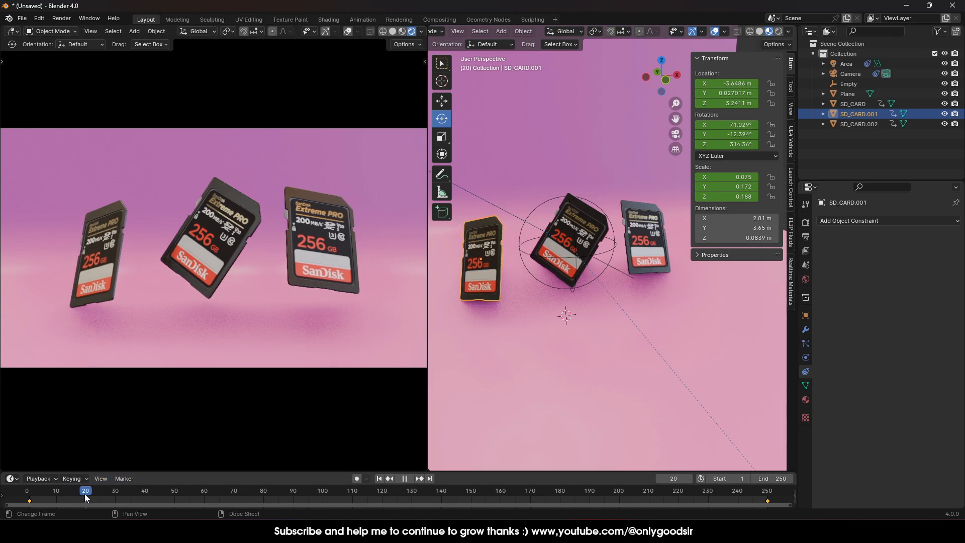
drag(275, 479, 22, 478)
key(space)
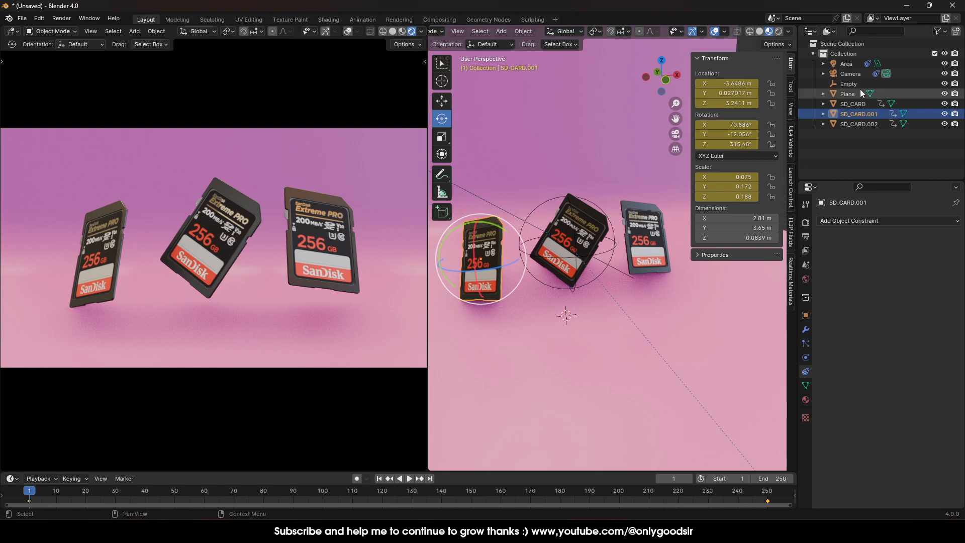
With auto keying on, move the camera slightly closer to the cards to key its start position at frame 1
click(849, 74)
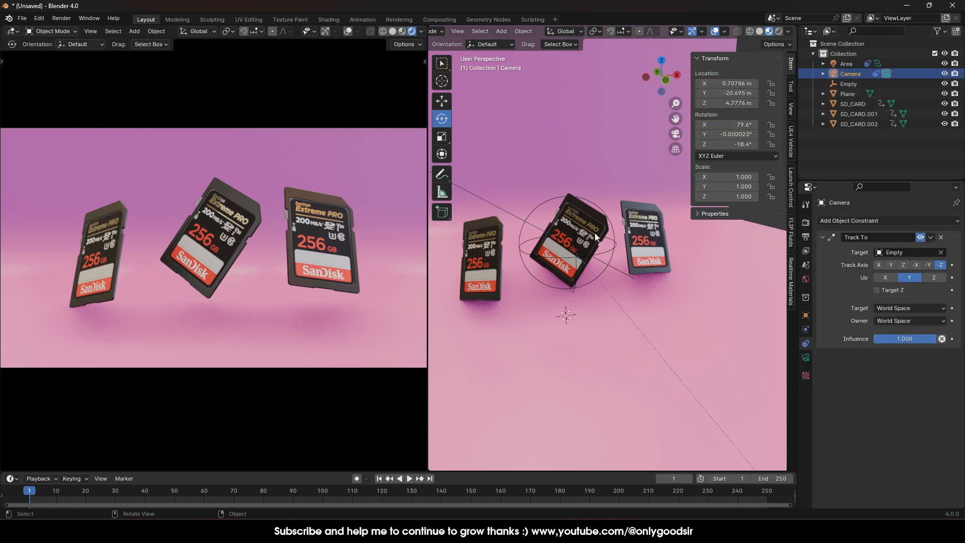
scroll(638, 270, down, 5)
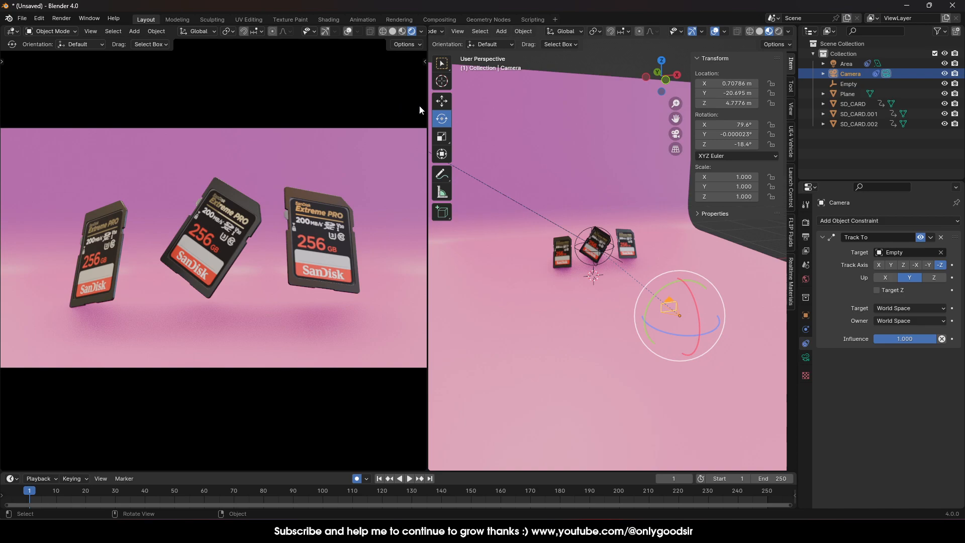
click(442, 101)
drag(666, 306, 665, 307)
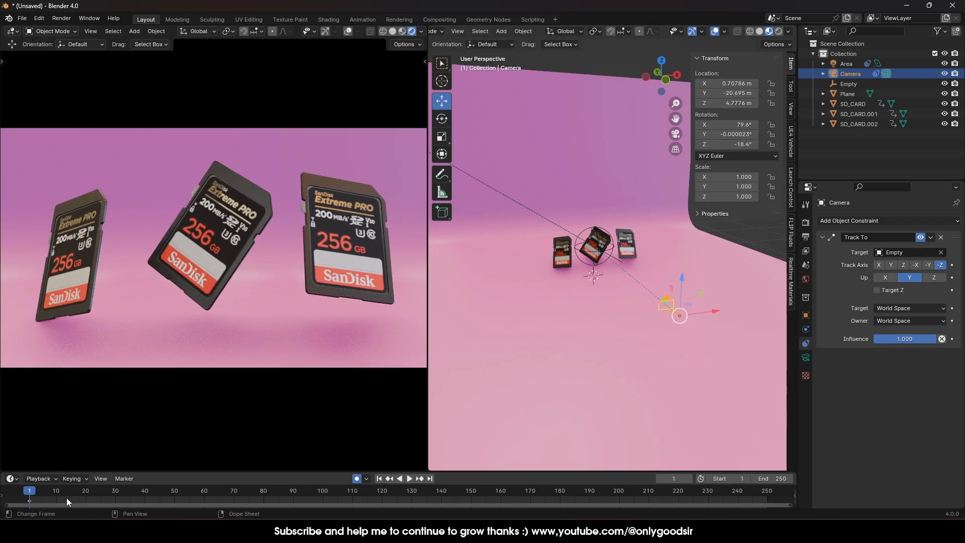
At frame 250, move the camera toward the cards to about Y -15.32, Z 5.409 m
drag(41, 495, 768, 499)
drag(663, 303, 636, 250)
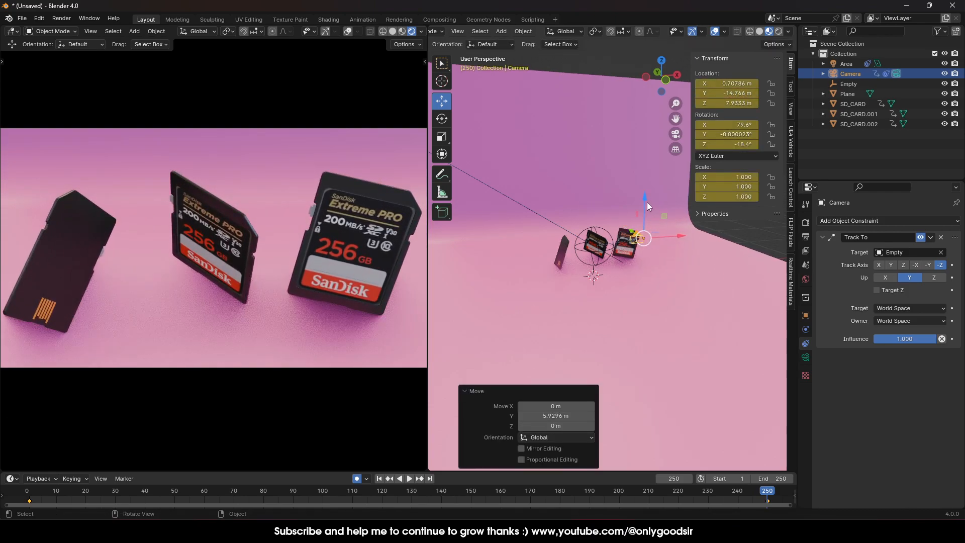
drag(644, 202, 610, 306)
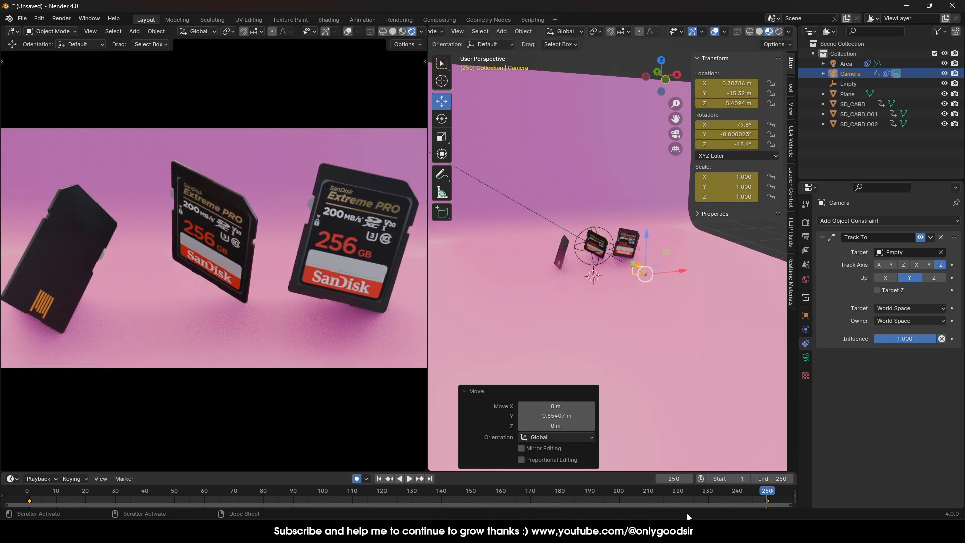
Lower the camera by about 3.29 m at frame 1, and preview the animation up to frame 150
drag(771, 495, 29, 491)
drag(634, 267, 648, 318)
key(space)
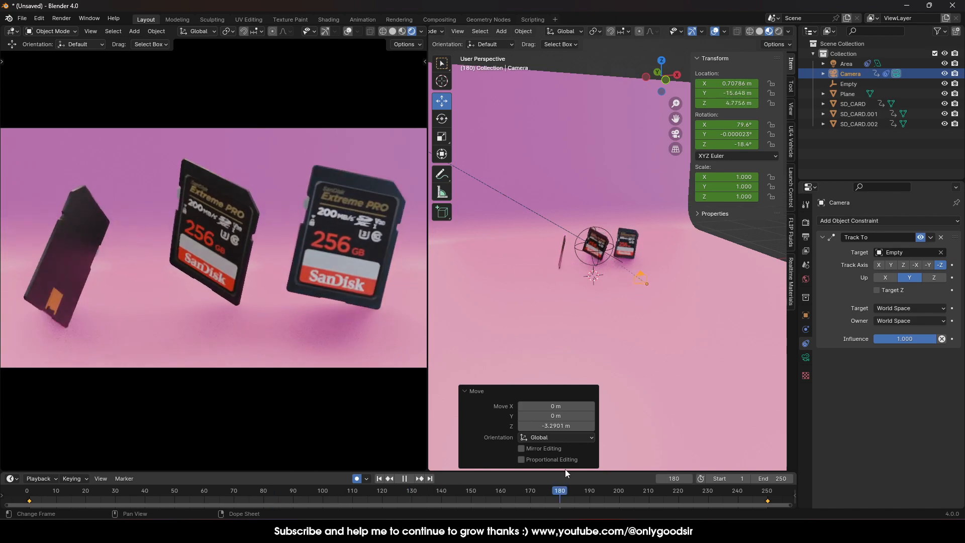
key(space)
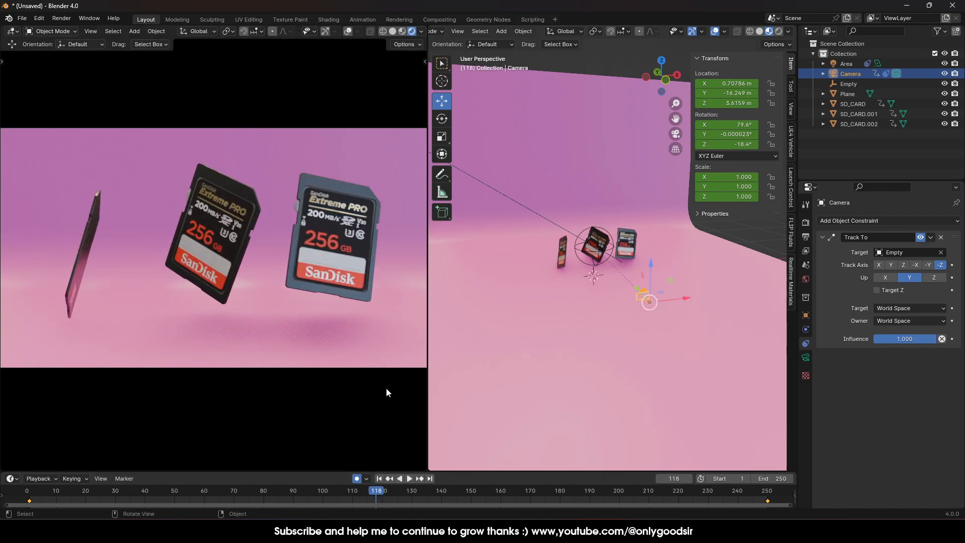
drag(768, 490, 471, 458)
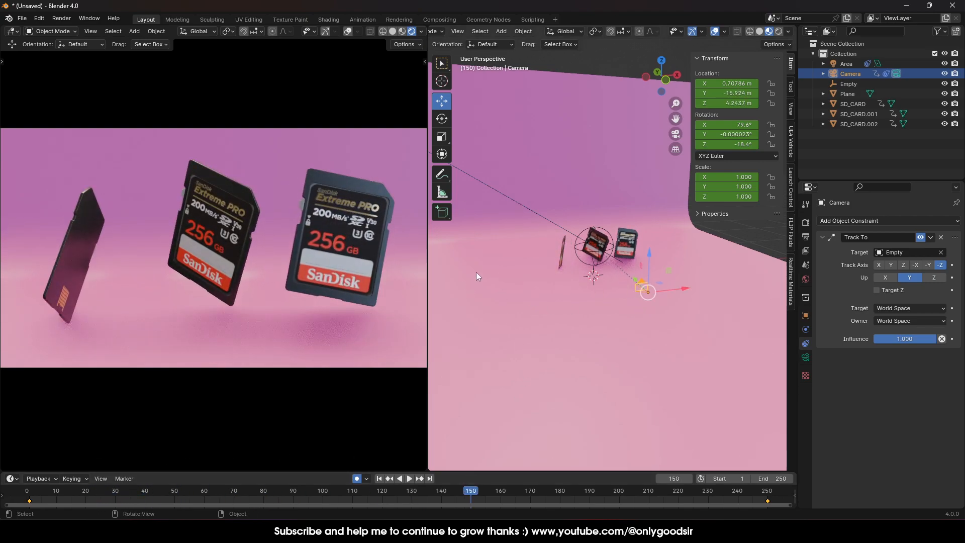
Set the render engine to Cycles with GPU Compute as the device, and enable viewport denoising
click(806, 223)
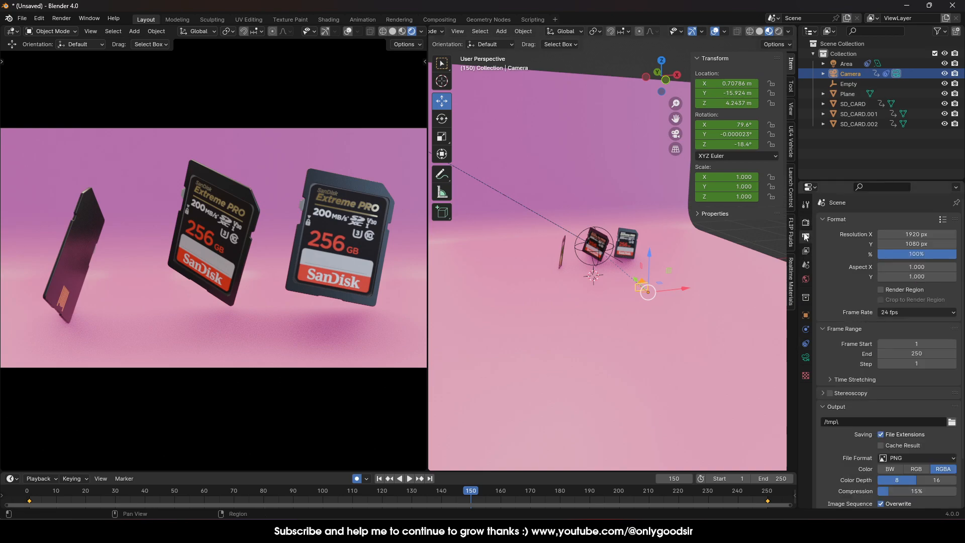
click(918, 221)
click(891, 255)
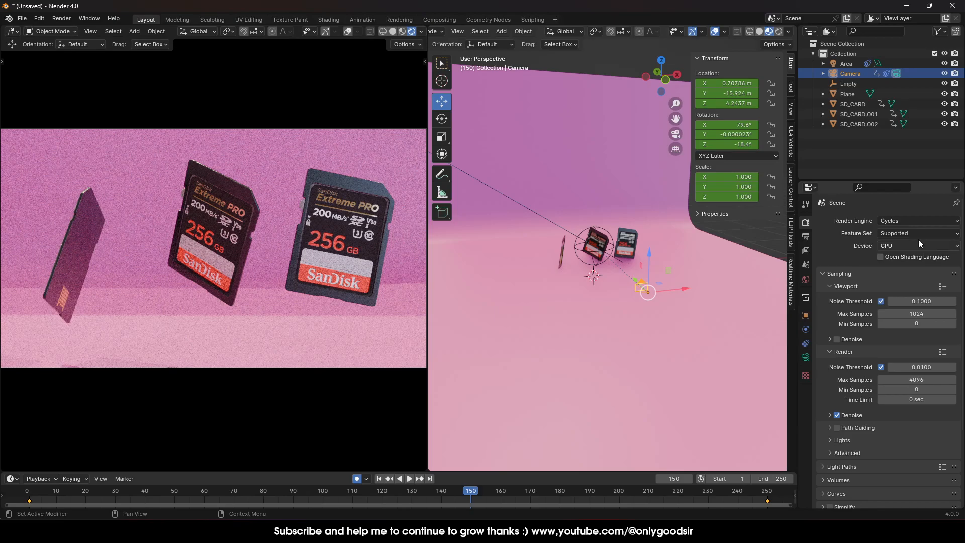
click(918, 246)
click(900, 268)
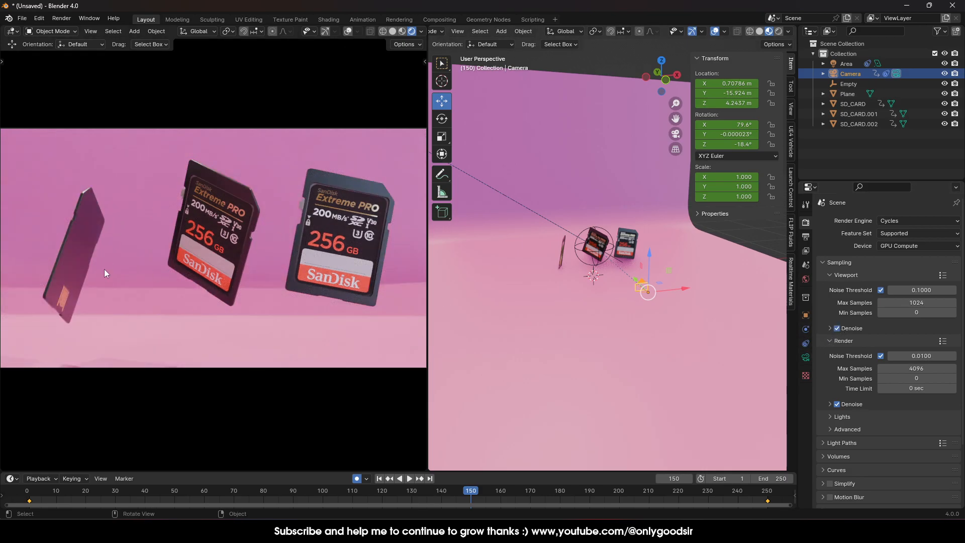
Move the area light to the front-right of the cards, about X 4.471, Y -25.106, Z 18.192 m
scroll(543, 274, down, 5)
middle_drag(536, 272, 554, 247)
click(552, 216)
key(g)
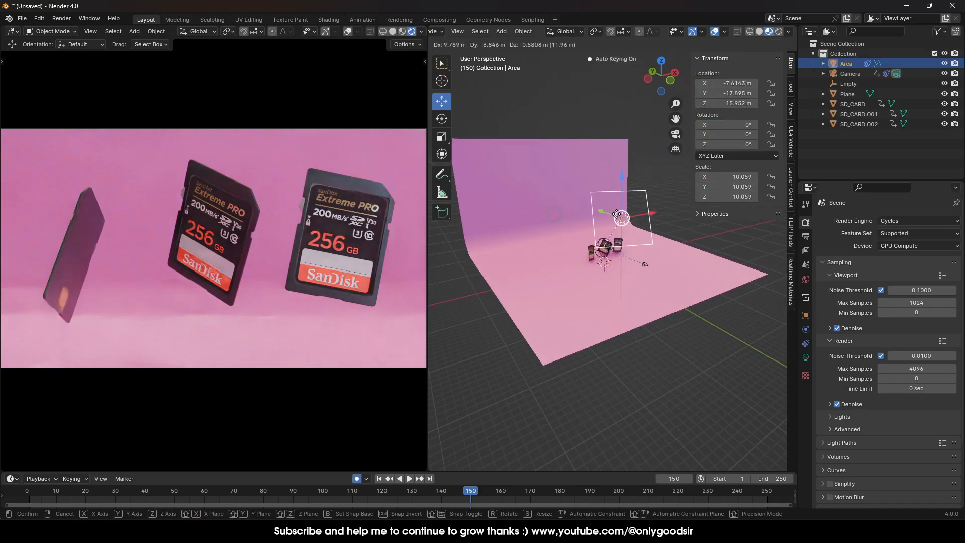
click(656, 240)
middle_drag(657, 240, 529, 195)
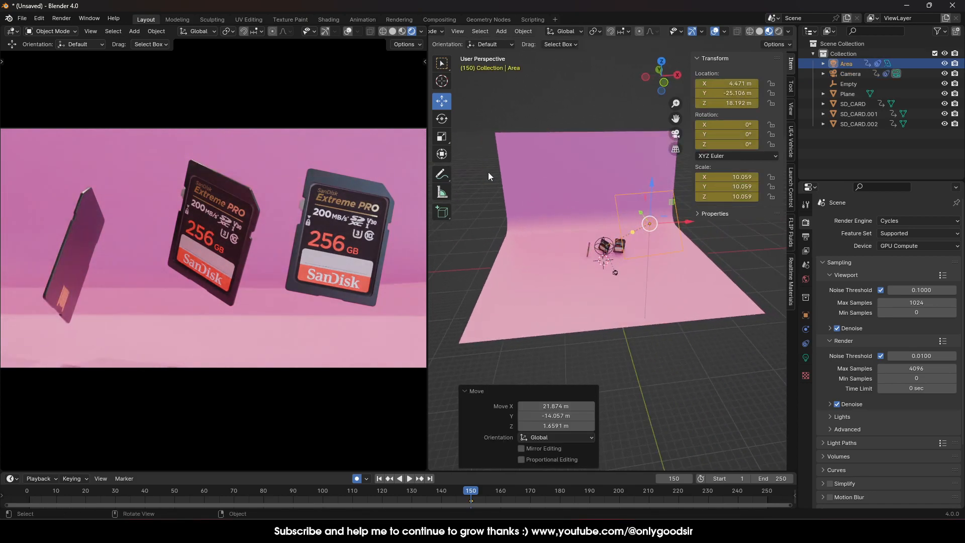
Turn on Scene World lighting in the camera view's viewport shading and delete the area light
click(421, 32)
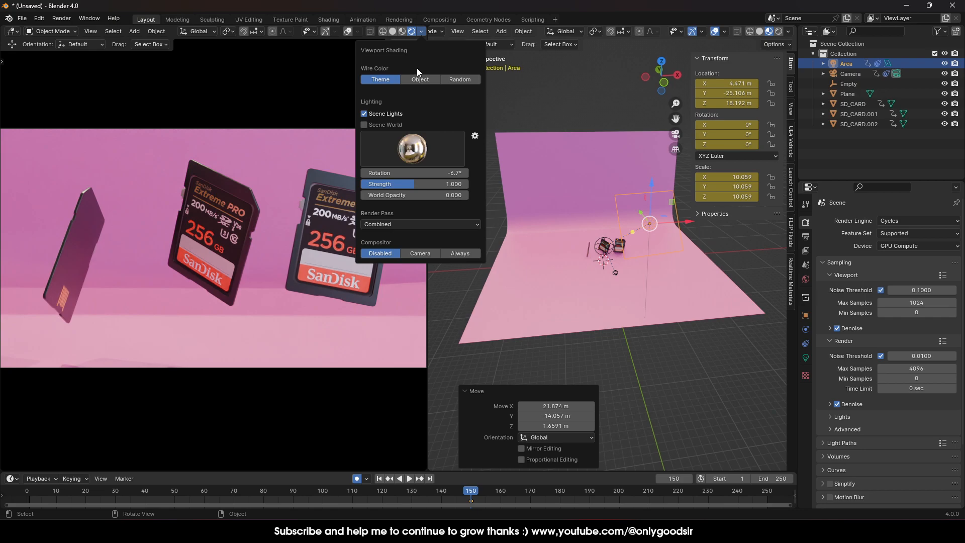
click(364, 125)
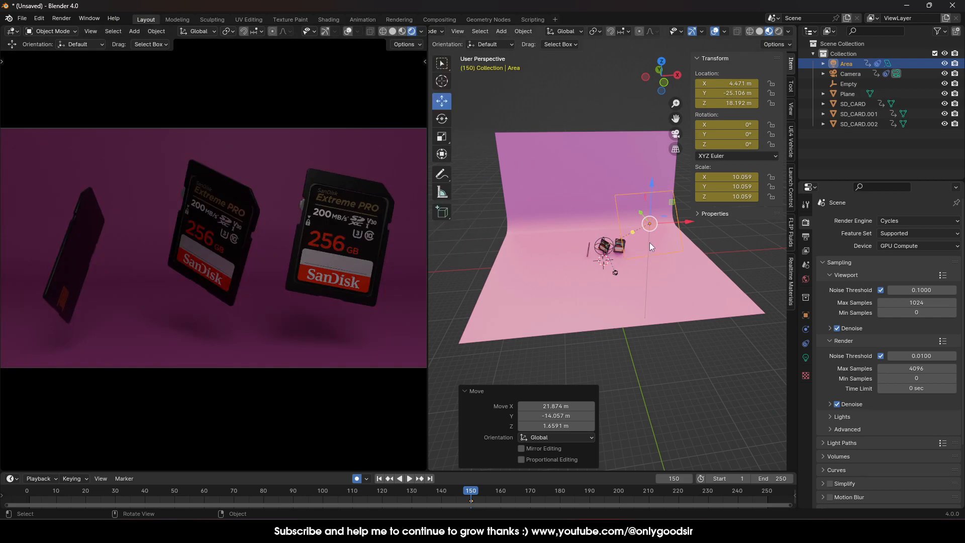
key(Delete)
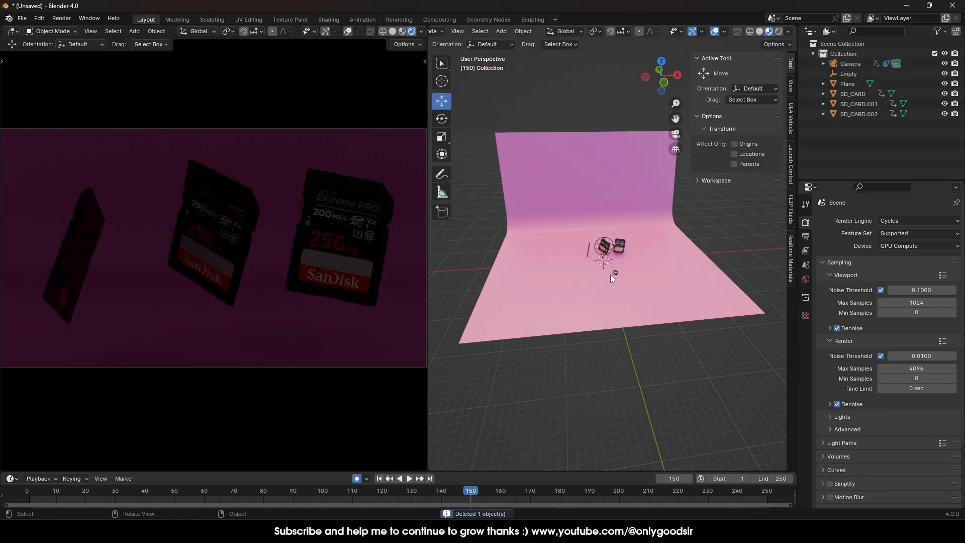
Split the perspective viewport horizontally into two areas and switch the upper area to the Asset Browser
middle_drag(583, 263, 631, 265)
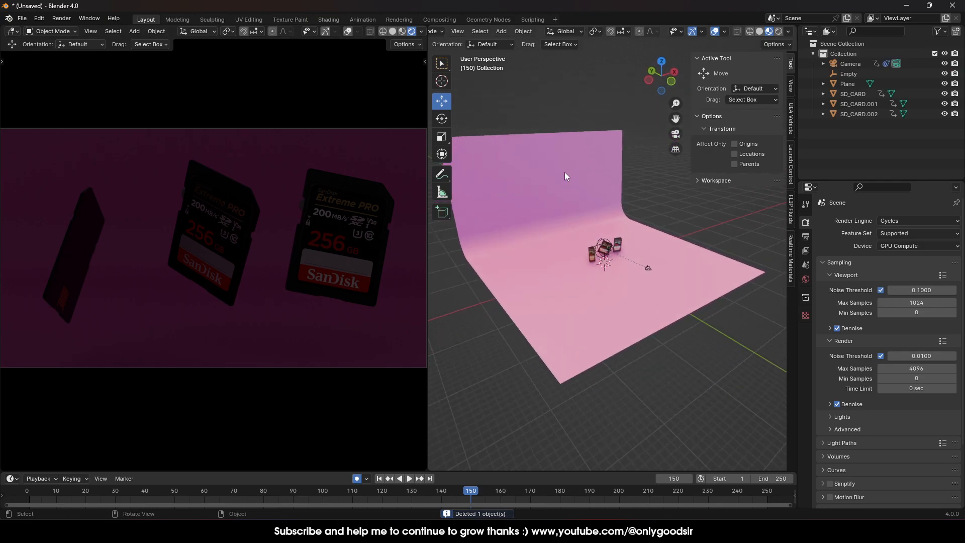
right_click(591, 24)
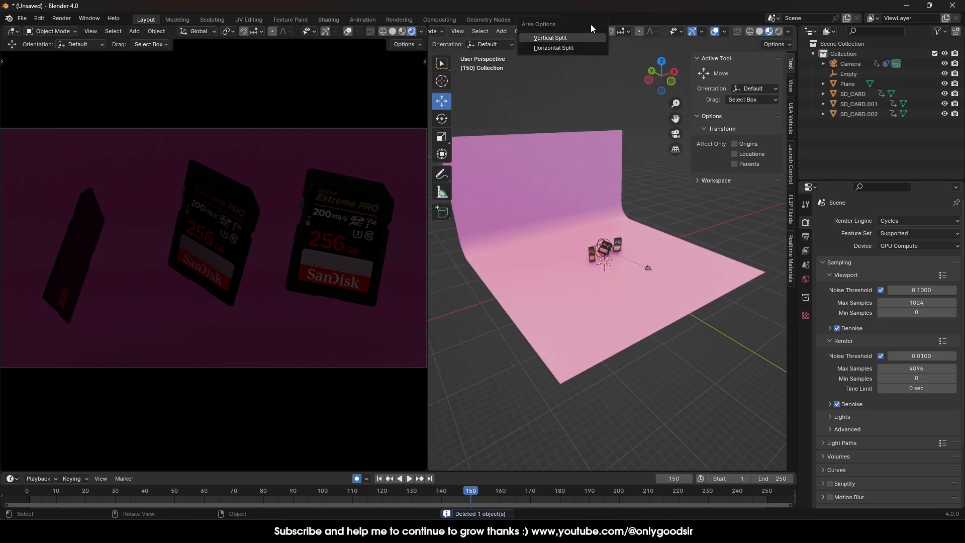
click(553, 48)
click(574, 223)
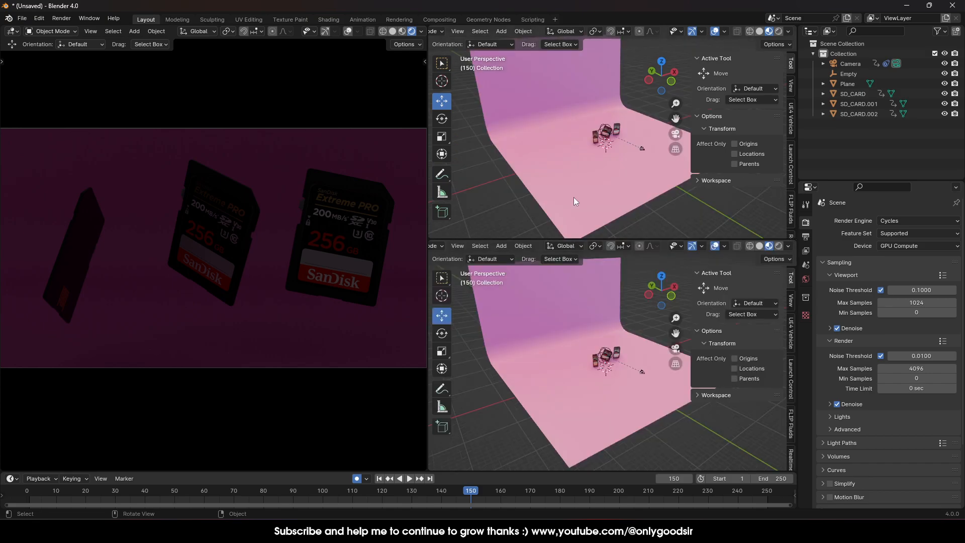
click(455, 32)
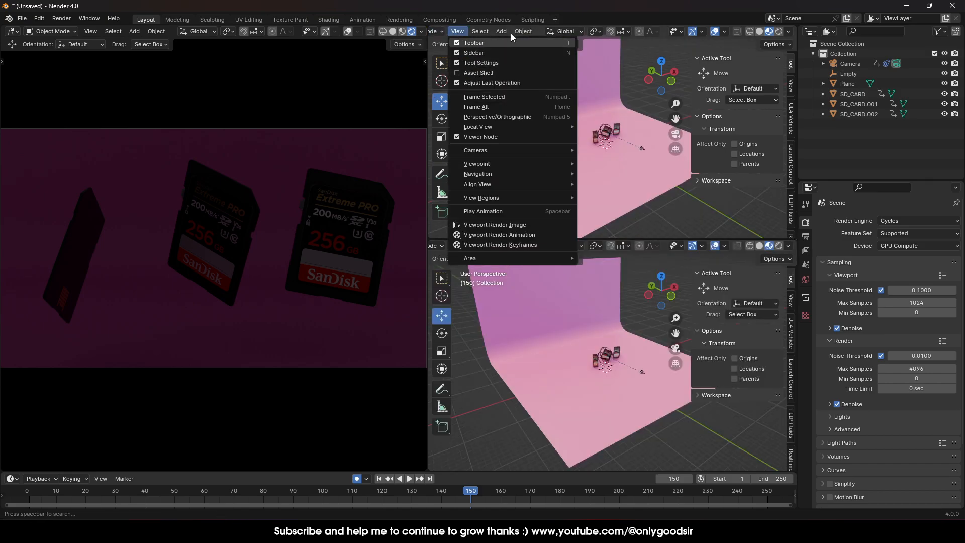
scroll(562, 32, up, 3)
click(441, 31)
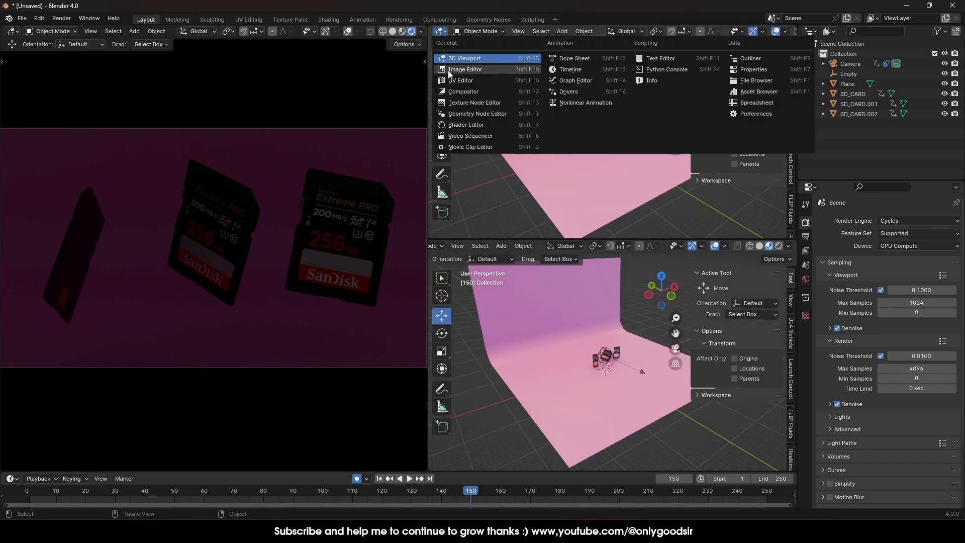
click(757, 97)
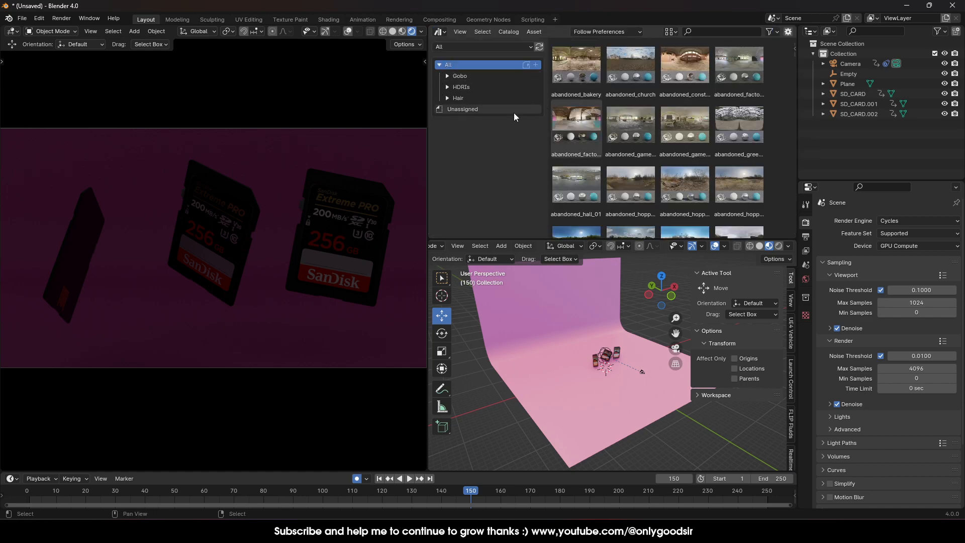
Browse the Gobo asset catalog and place the Abstract11 light at the SD cards in the scene
click(460, 76)
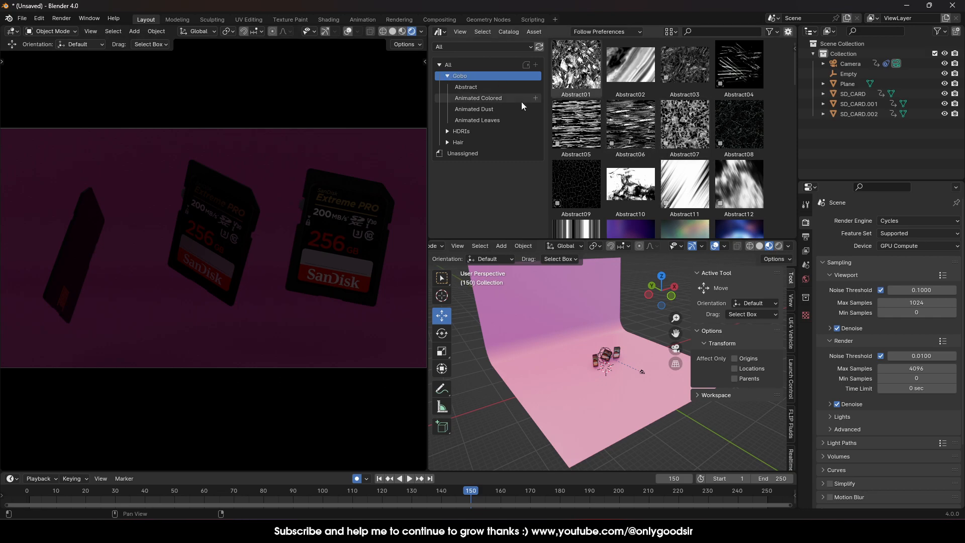
scroll(673, 126, down, 2)
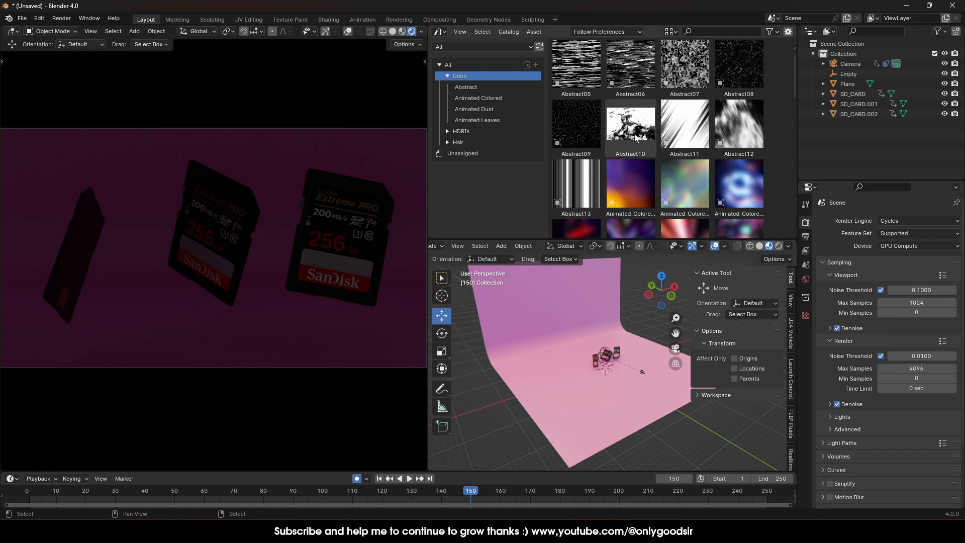
scroll(714, 131, up, 2)
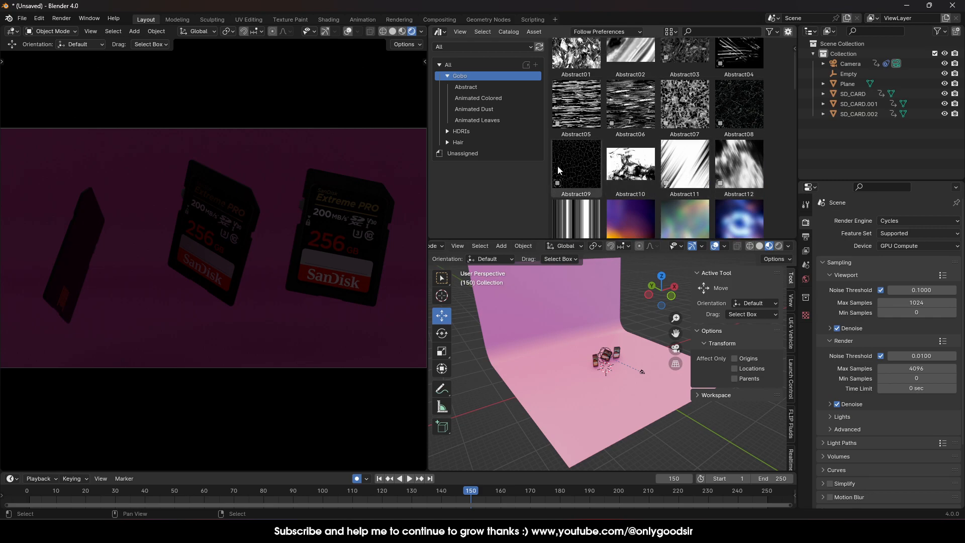
drag(696, 168, 609, 365)
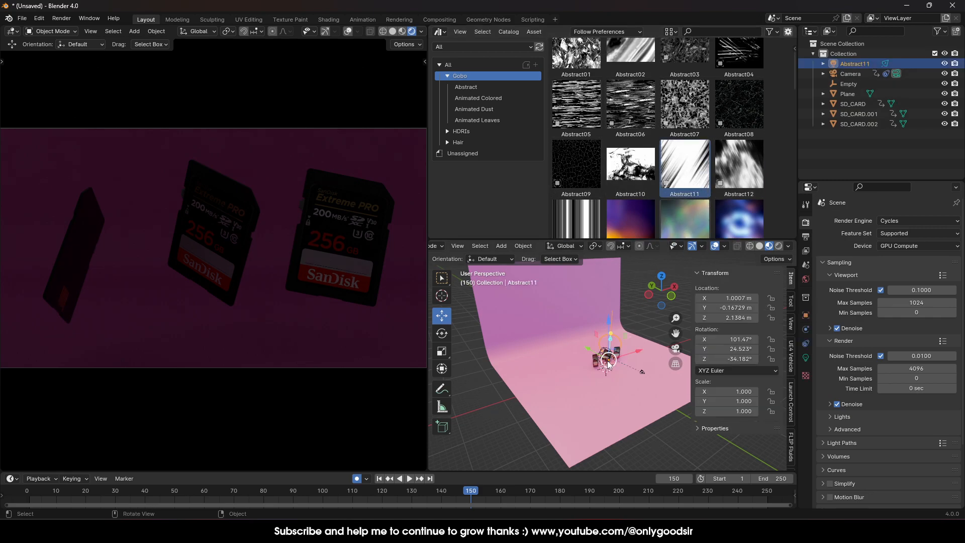
Rotate the gobo light -63.7° about X and move it above the cards to about X 10.836, Y -3.782, Z 14.029 m
drag(607, 322, 611, 307)
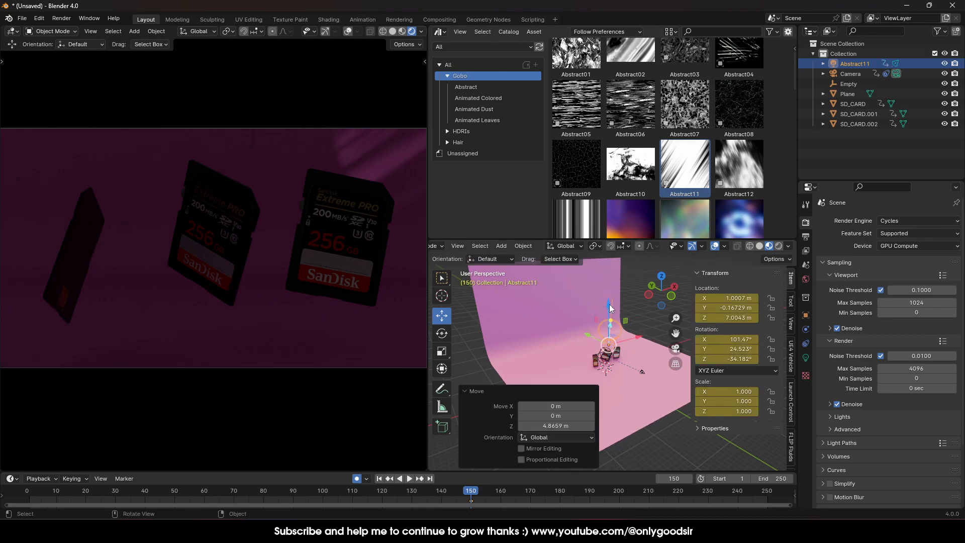
click(442, 333)
mouse_move(628, 374)
mouse_down()
mouse_move(647, 346)
mouse_move(615, 388)
mouse_up()
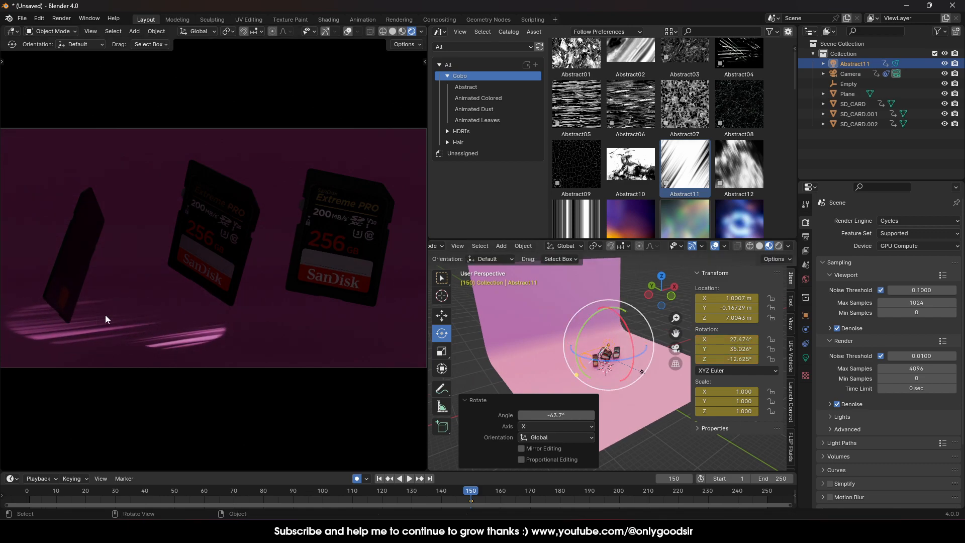
click(442, 316)
drag(608, 348, 643, 318)
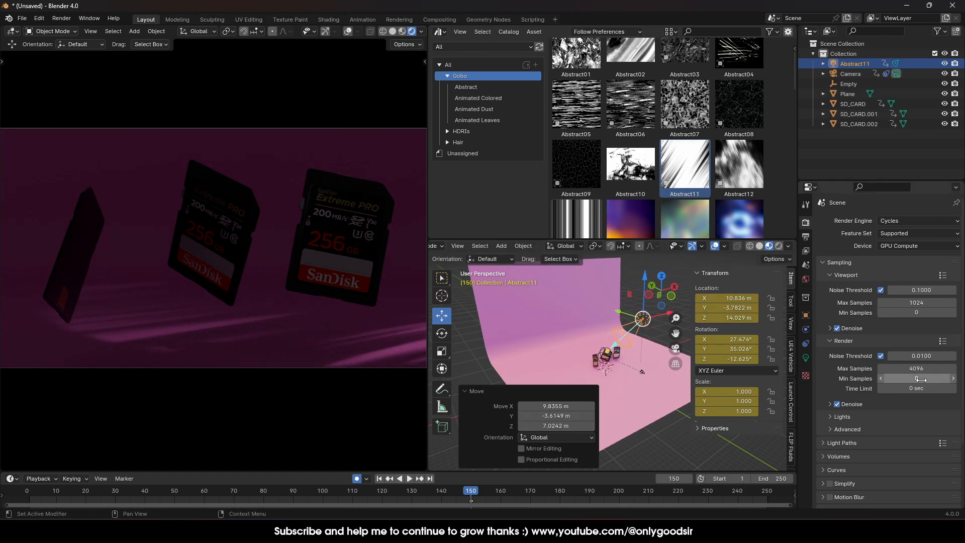
Set the gobo spotlight's radius to 1.53 m and spot size to 131°, shifting it to about X 9.801 m
click(806, 358)
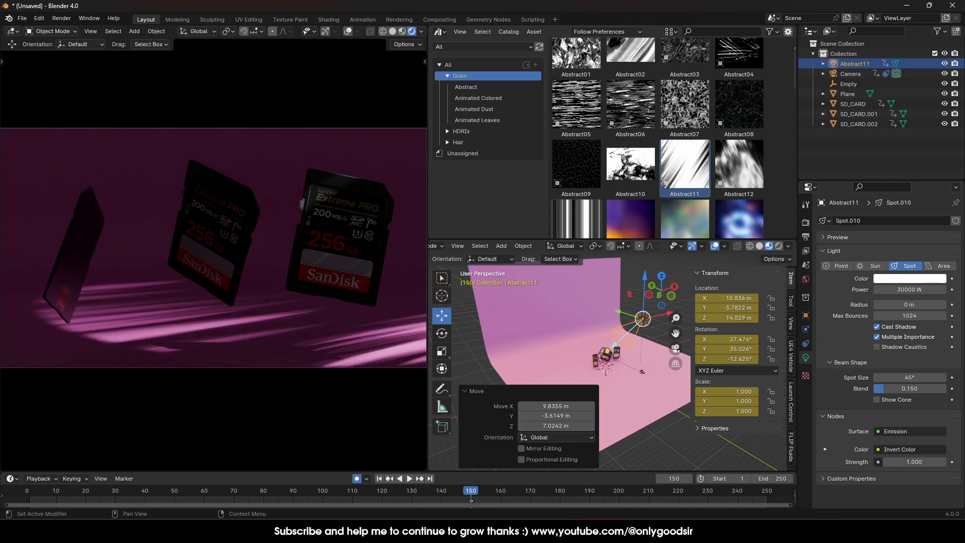
drag(897, 304, 917, 305)
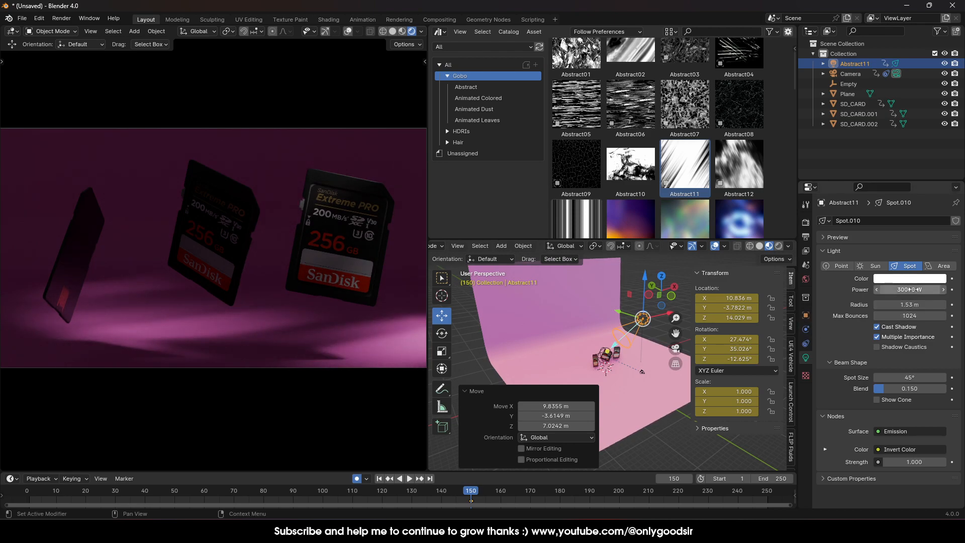
drag(666, 316, 660, 315)
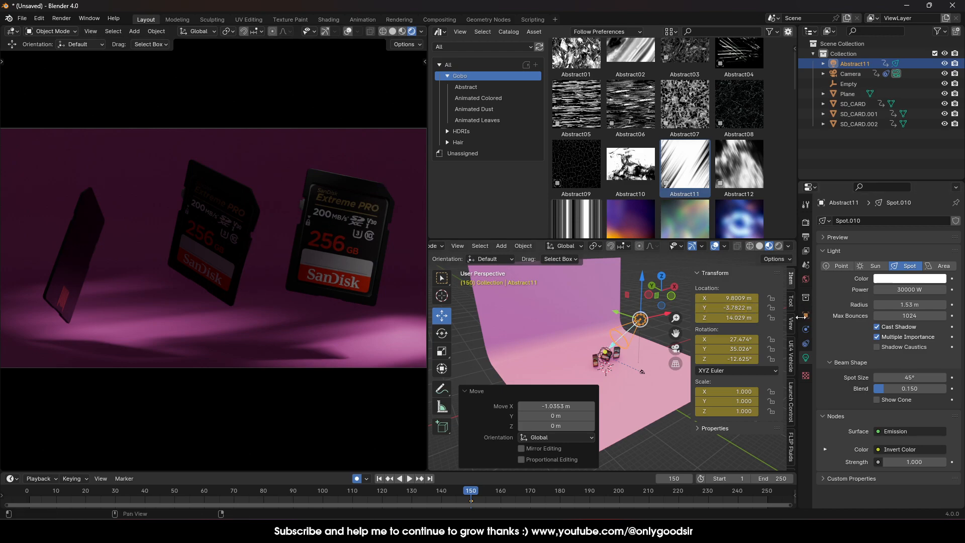
drag(910, 377, 955, 378)
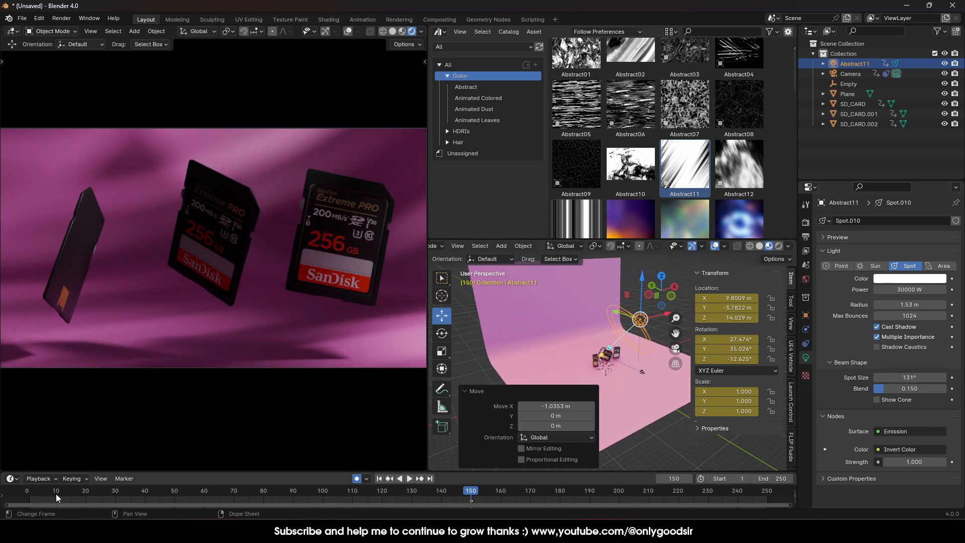
Scrub and play the animation to check the gobo shadows on the cards and backdrop
drag(33, 497, 157, 495)
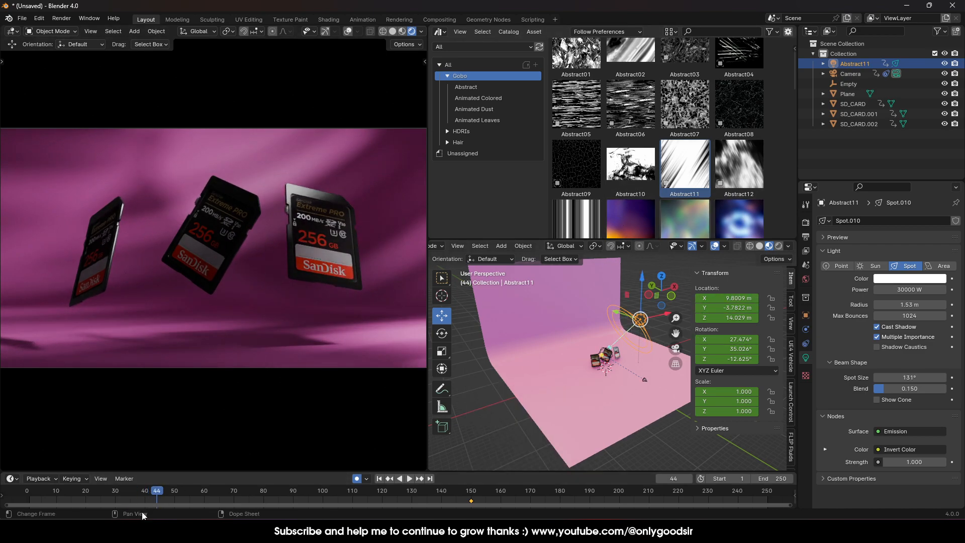
key(space)
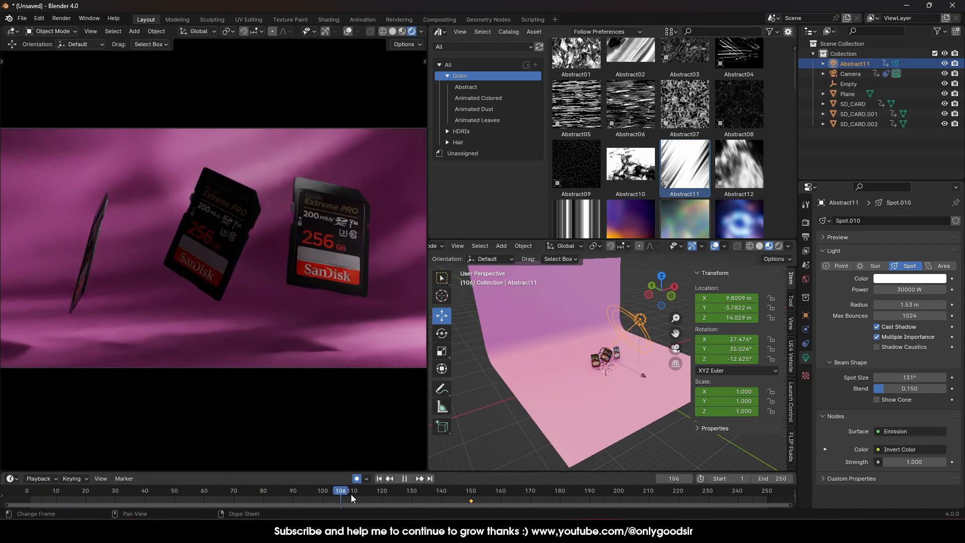
key(Escape)
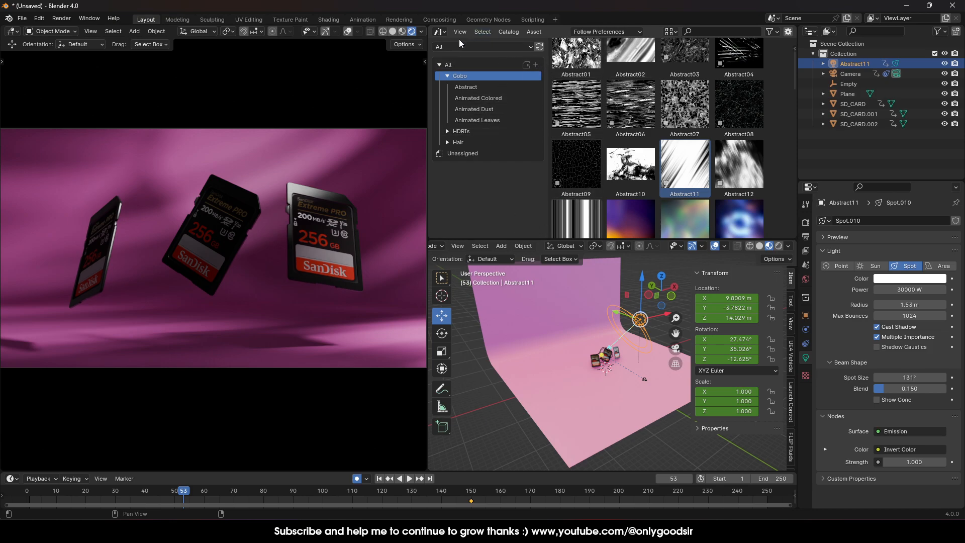
Join the two split areas so the perspective viewport replaces the Asset Browser
right_click(517, 237)
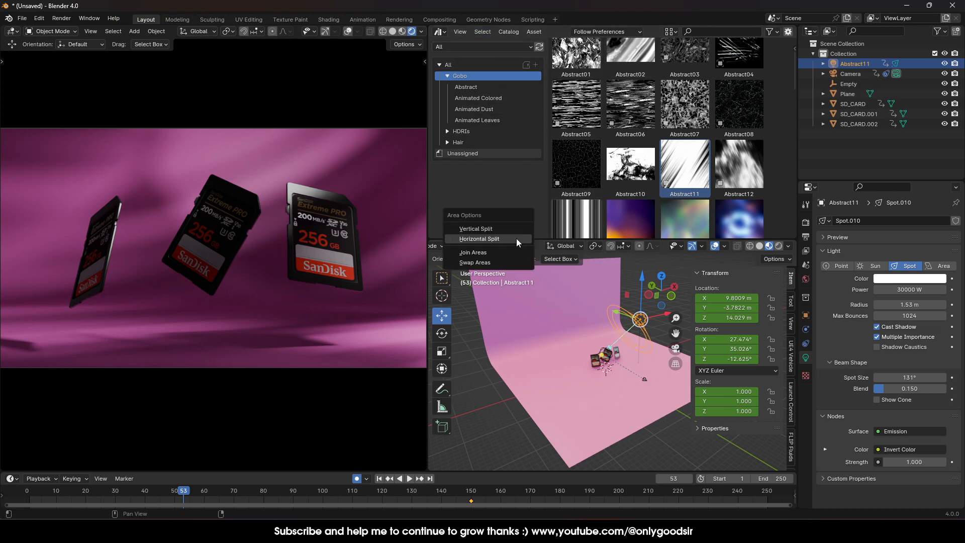
click(501, 254)
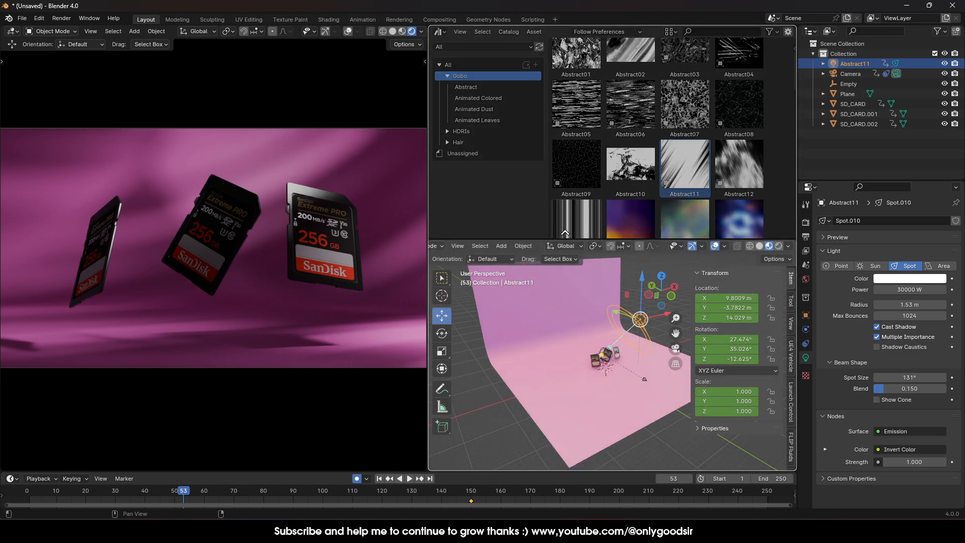
click(567, 150)
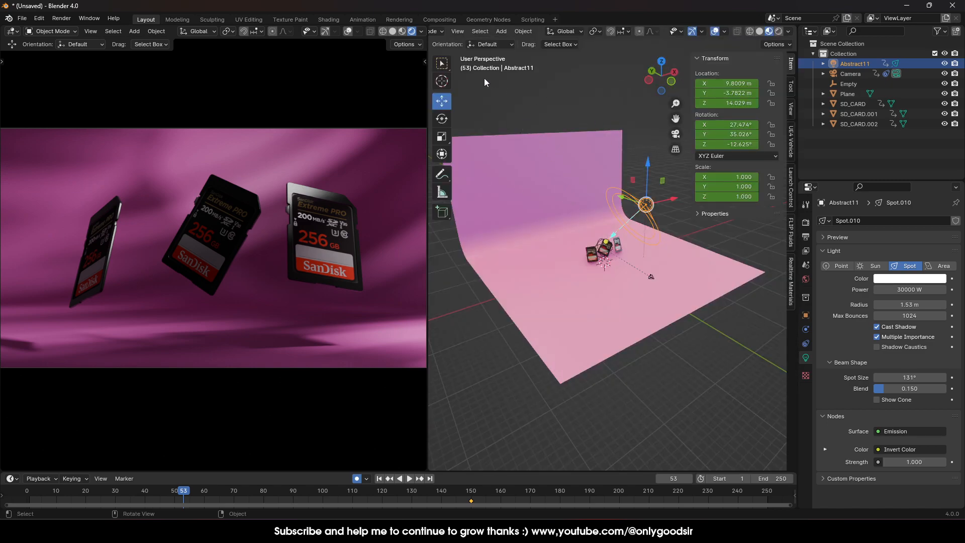
Add an area light, raise it about 6.1 m above the origin and scale it to about 8.308
click(501, 32)
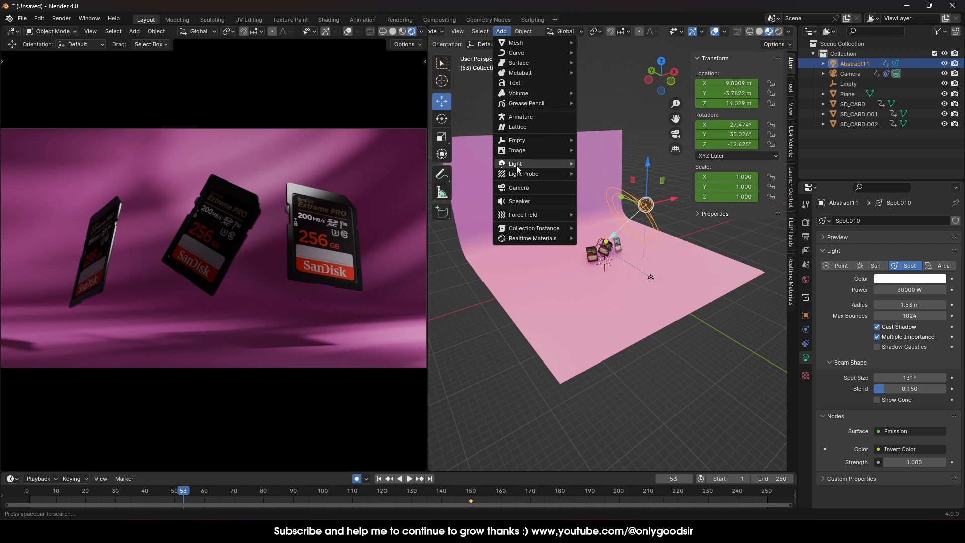
mouse_move(517, 164)
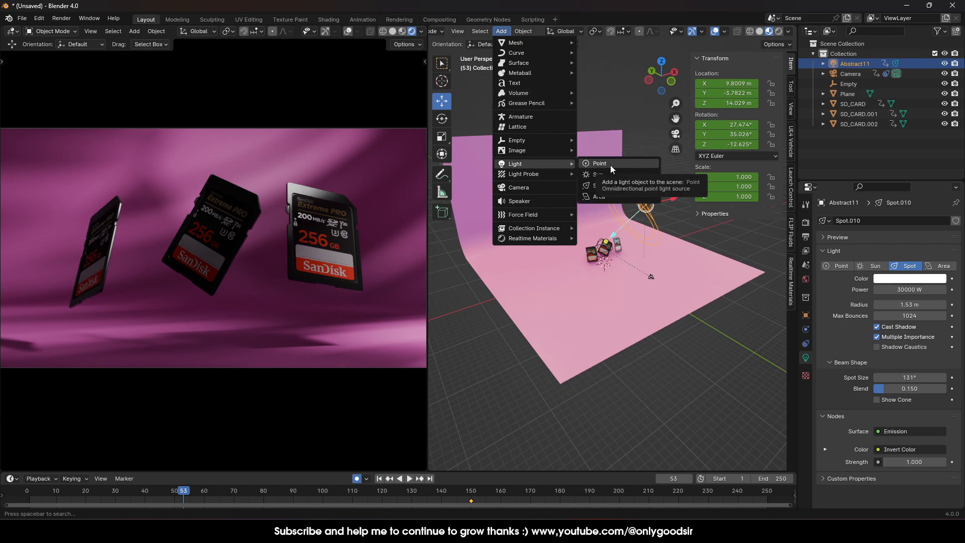
click(601, 195)
key(g)
key(z)
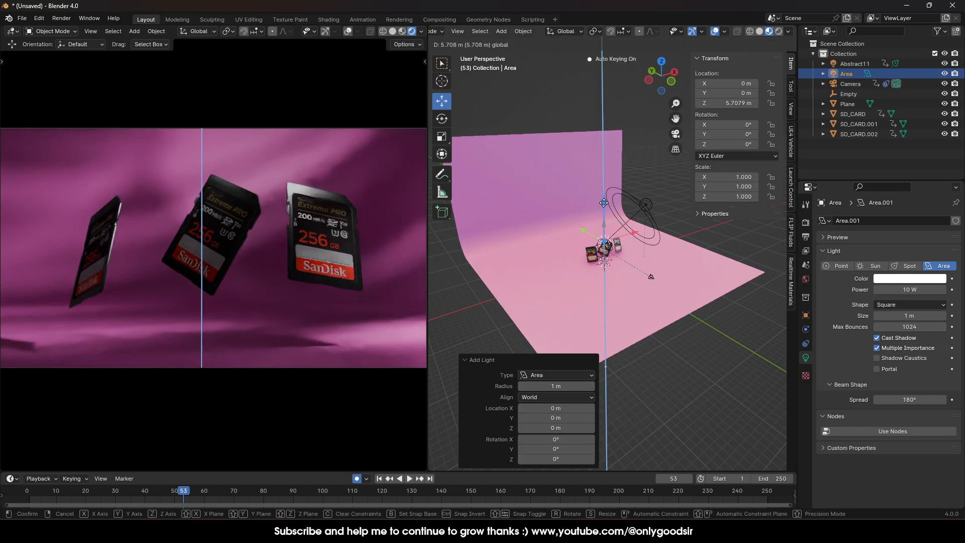
click(674, 225)
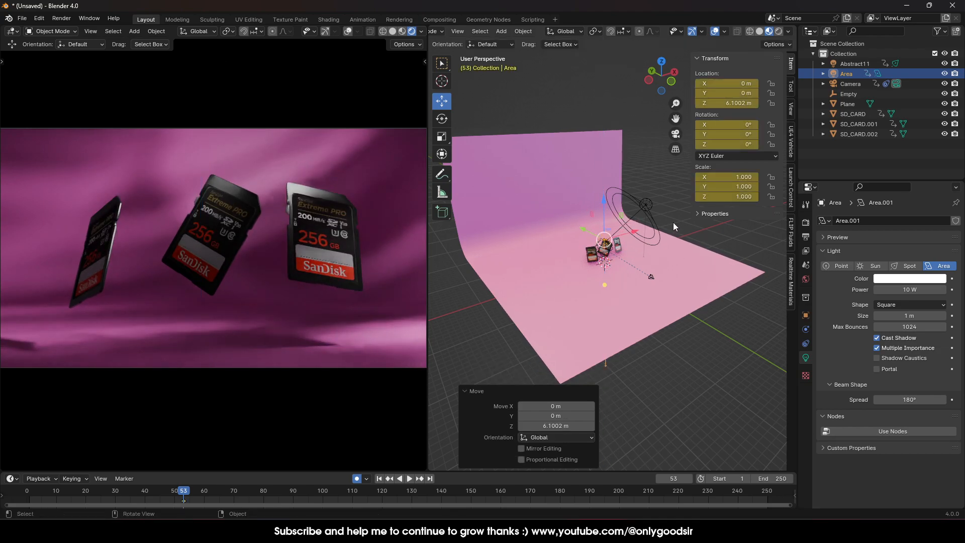
key(s)
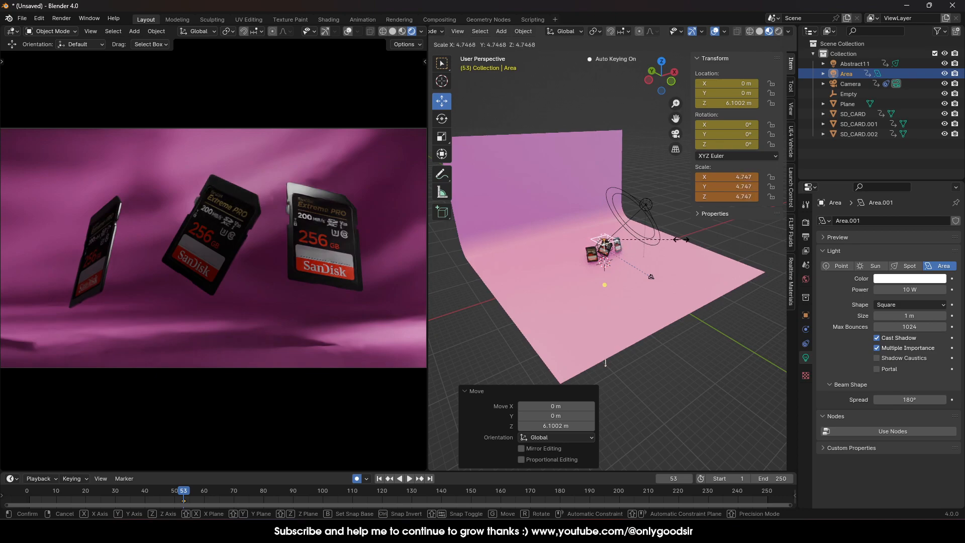
click(737, 237)
Raise the area light to about Z 17.337 m and set its power to 1500 W
key(g)
key(z)
click(607, 153)
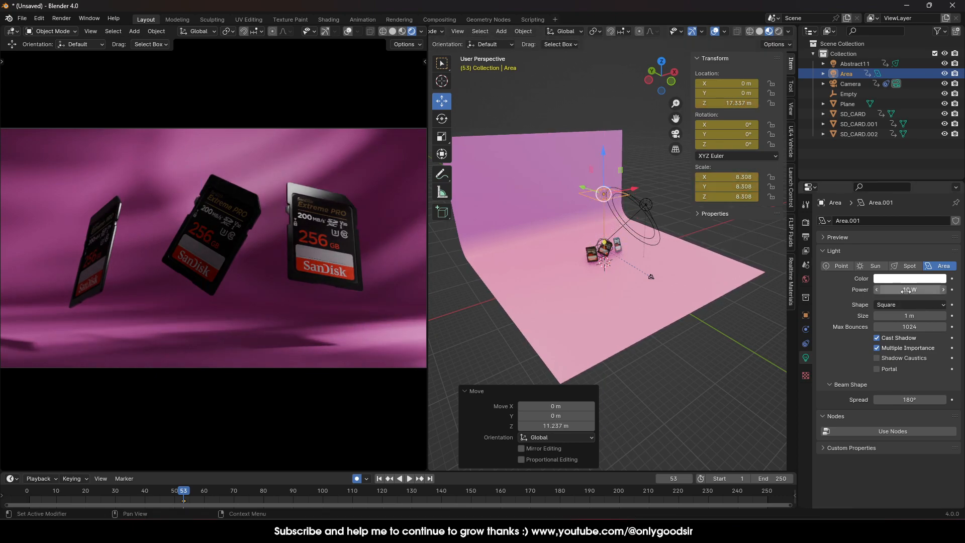
text(1500)
key(Return)
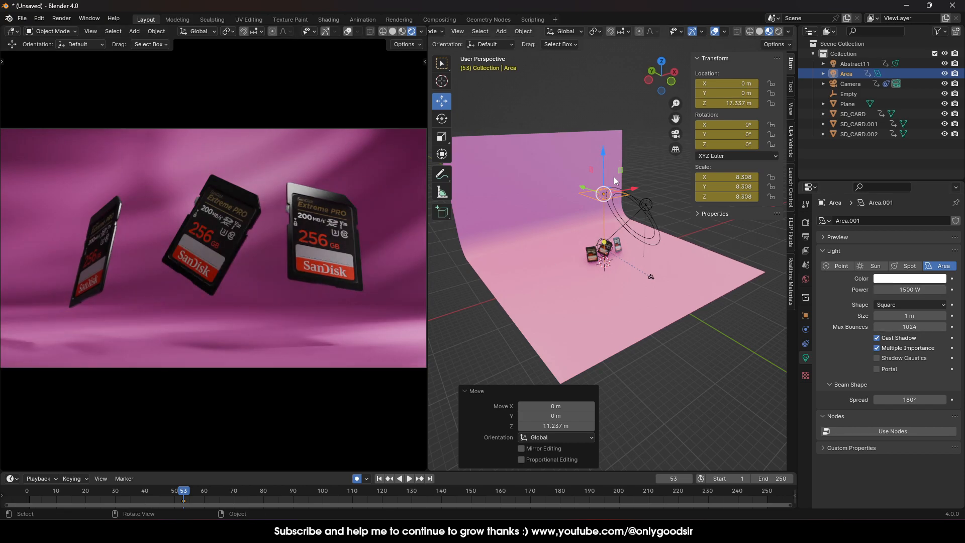
Lower the area light to about Z 8.019 m and scale it down to about 3.122
key(g)
key(z)
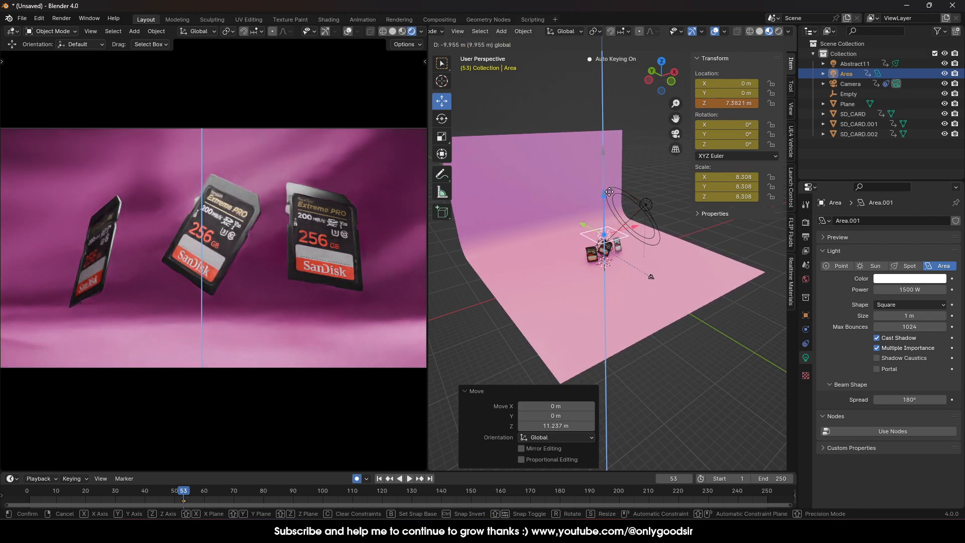
click(608, 188)
key(s)
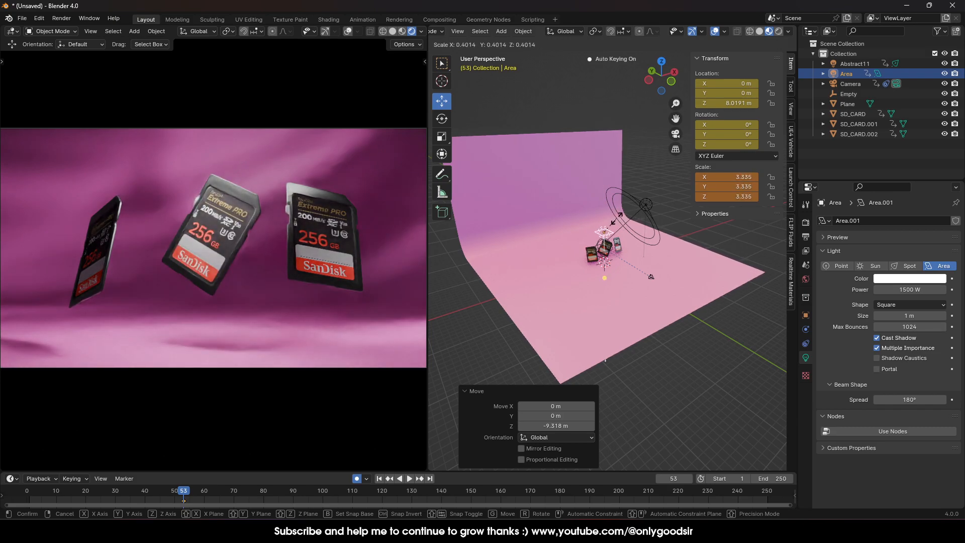
click(616, 221)
Tilt the area light to about -78.835° on X and position it behind the cards at about Y 7.772, Z 6.419 m
mouse_move(603, 200)
mouse_down()
mouse_move(607, 130)
mouse_move(607, 184)
mouse_up()
drag(581, 214, 710, 320)
click(441, 100)
mouse_move(584, 180)
mouse_down()
mouse_move(589, 206)
mouse_move(589, 194)
mouse_up()
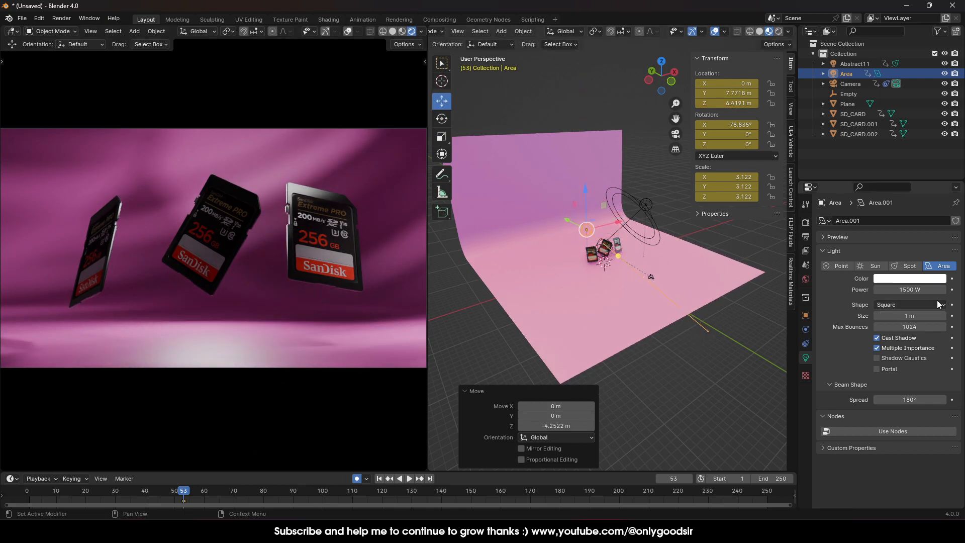
Color the area light orange and move it farther behind the cards, to about X -6.006, Y 15.882, Z 12.892 m
click(913, 280)
mouse_move(888, 188)
mouse_down()
mouse_move(886, 215)
mouse_move(870, 211)
mouse_up()
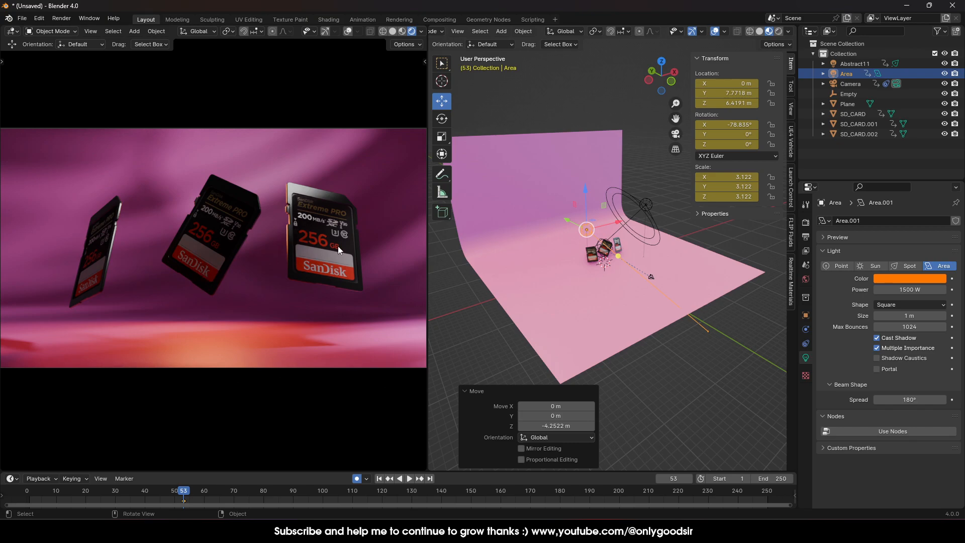
drag(588, 222, 549, 203)
Add a Track To constraint to the area light with the Empty as its target
click(806, 344)
click(855, 221)
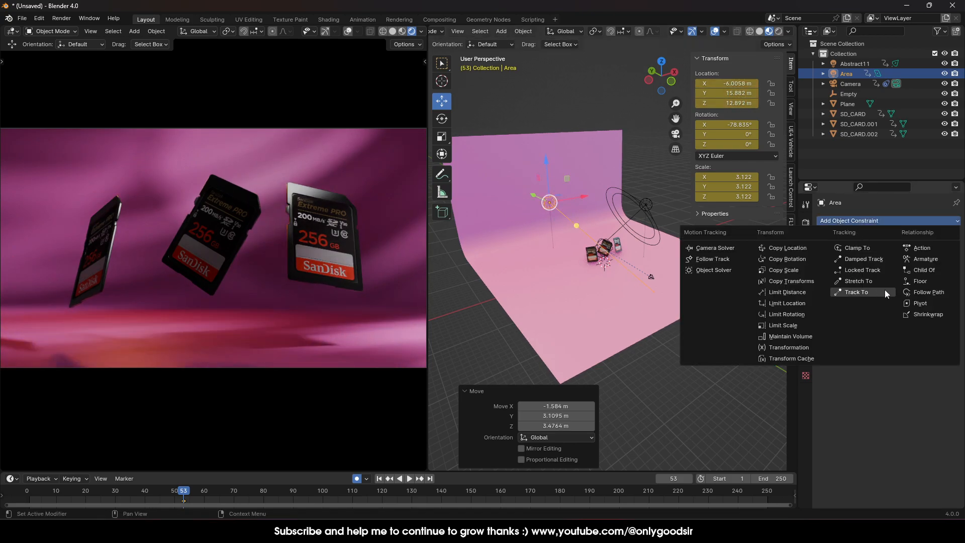
click(864, 291)
click(905, 252)
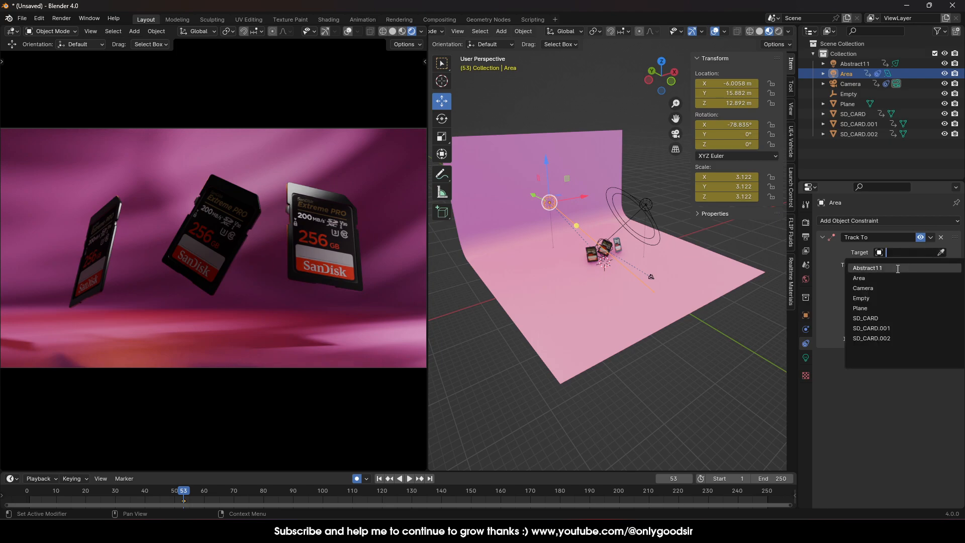
click(885, 307)
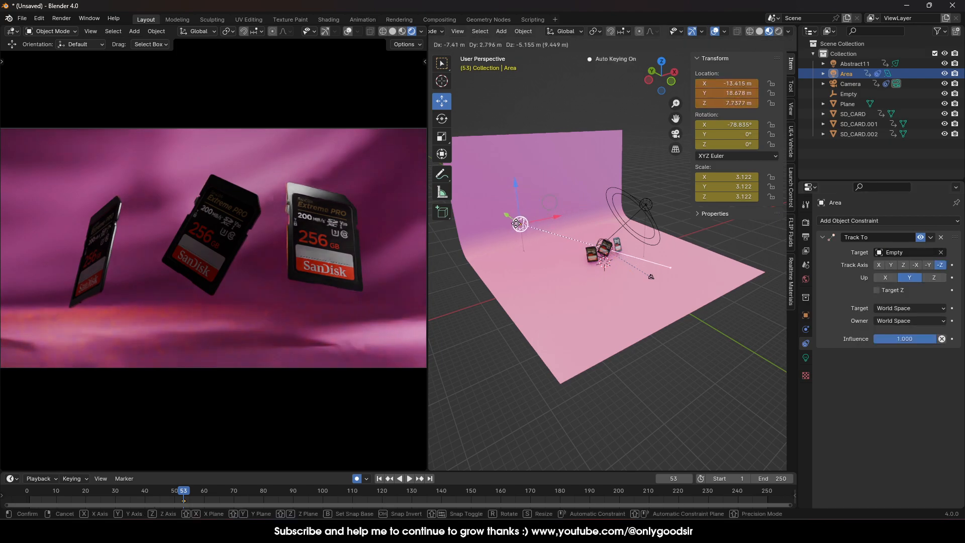
Move the area light to the front side of the cards, at about X -8.675, Y -3.407, Z 3.182 m
key(g)
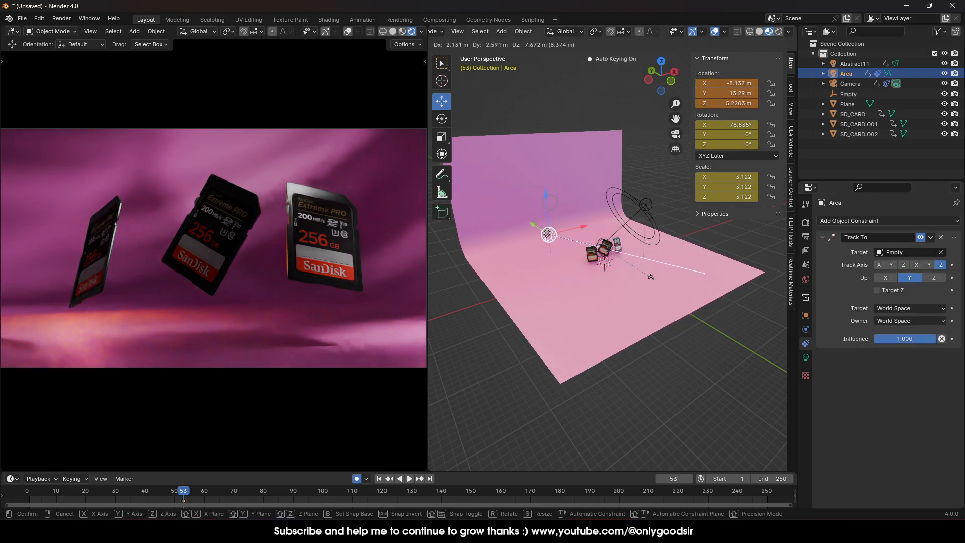
click(526, 270)
middle_drag(526, 270, 592, 269)
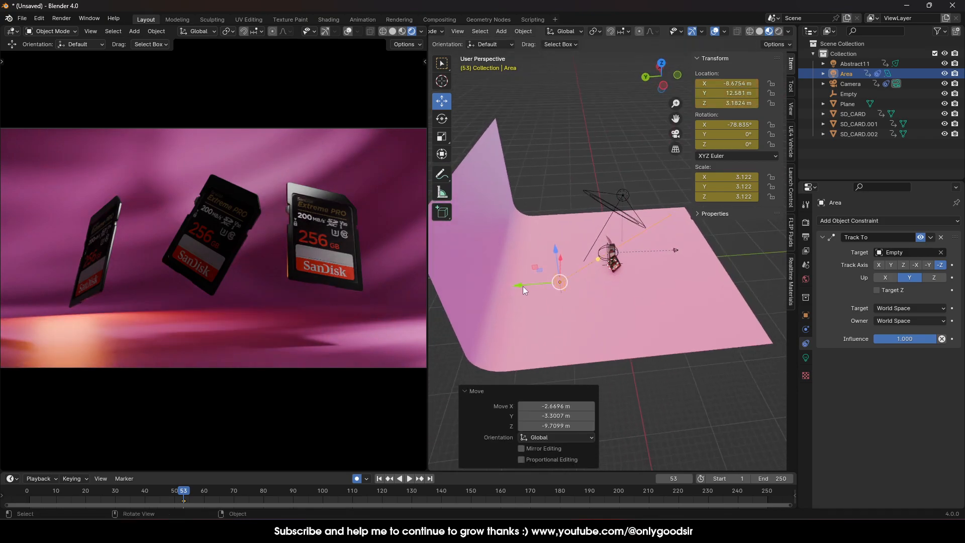
key(g)
key(y)
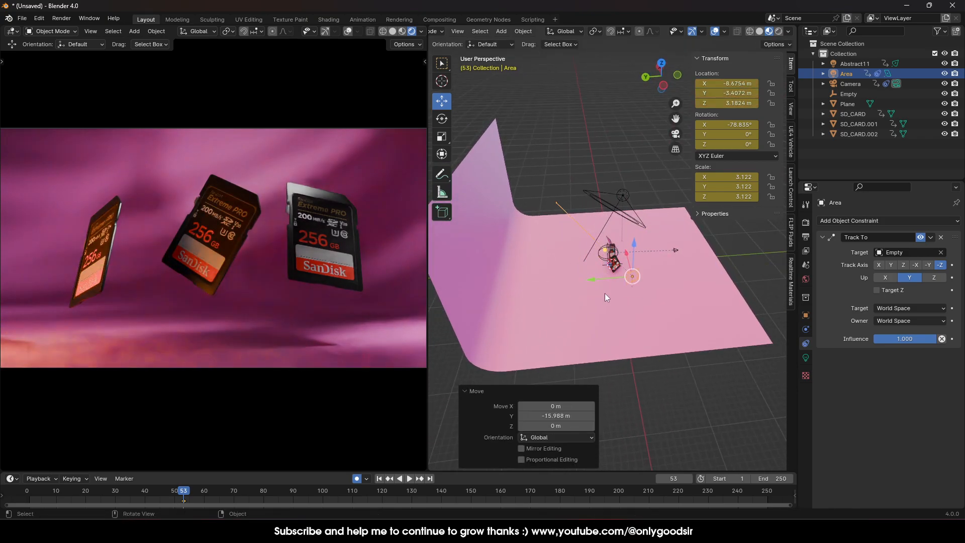
click(601, 294)
Shift the area light farther out and slightly down, to about X -14.037, Y -6.178, Z 2.759 m
key(g)
key(x)
drag(637, 266, 619, 286)
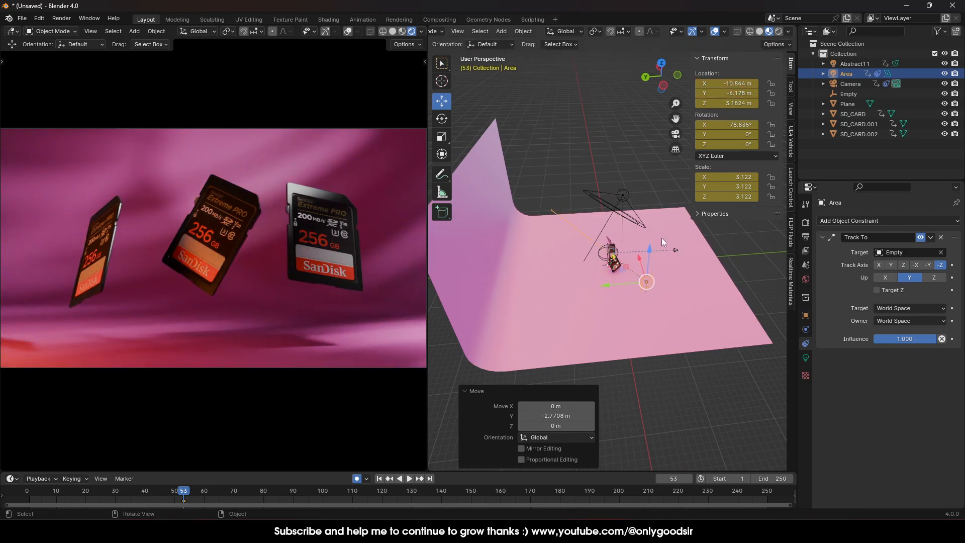
drag(650, 257, 649, 279)
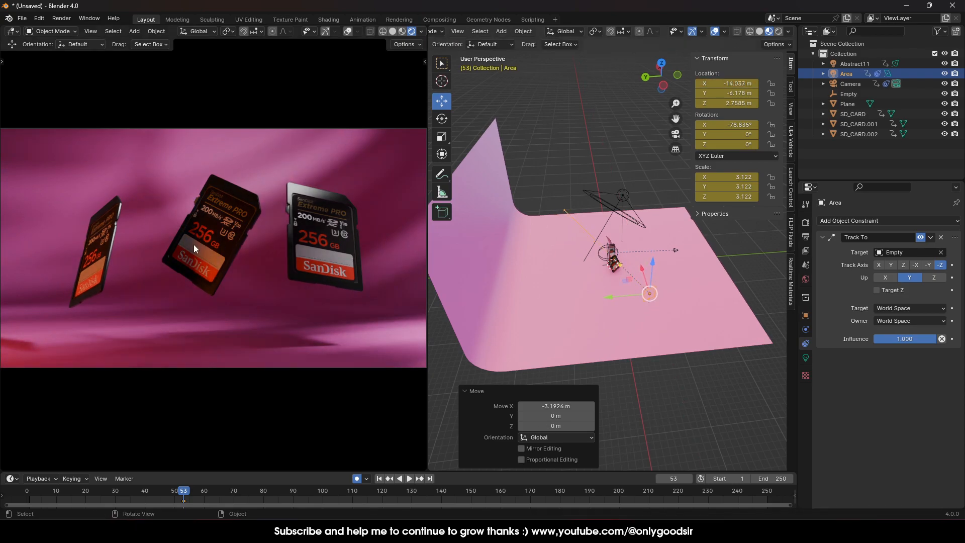
Change the area light's color to light blue
click(806, 357)
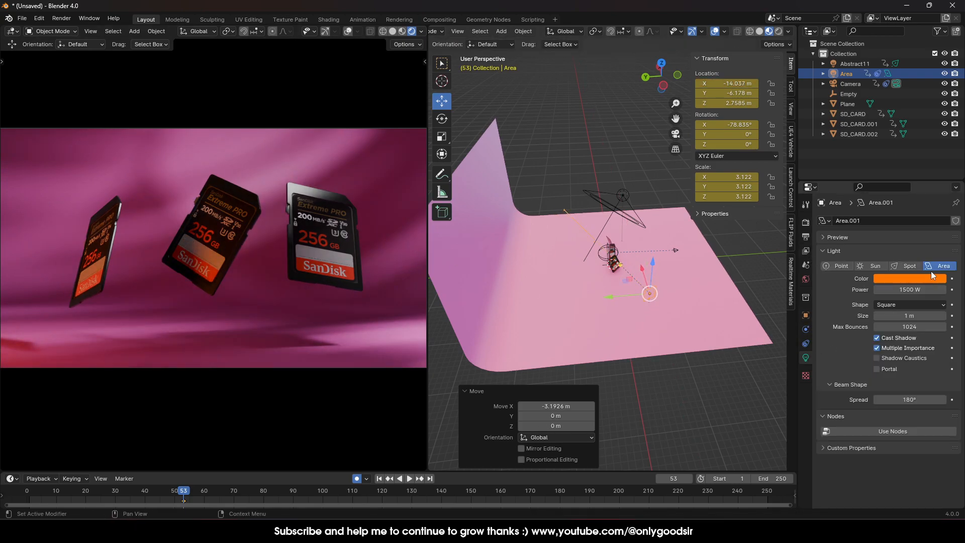
click(918, 279)
drag(885, 204, 902, 142)
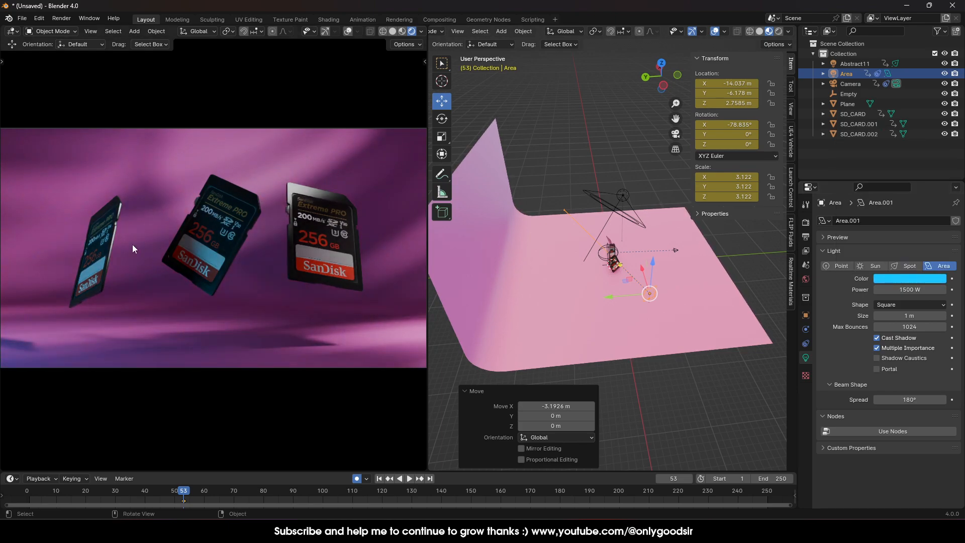
Turn off auto keying and scrub through the timeline to review the card animation under the new lighting
drag(45, 493, 534, 497)
click(358, 479)
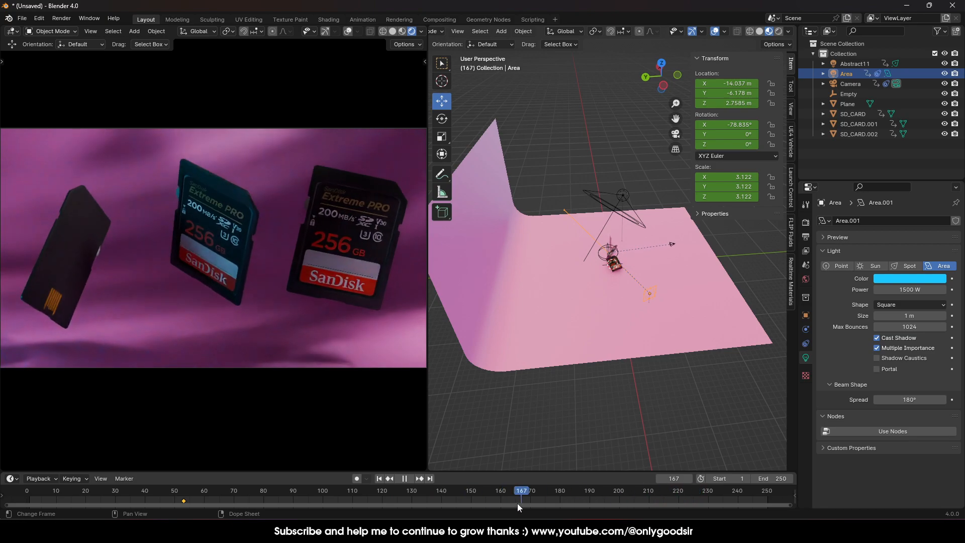
click(255, 493)
drag(225, 488, 62, 446)
drag(316, 445, 584, 465)
drag(505, 493, 228, 457)
drag(77, 450, 572, 431)
drag(586, 496, 163, 493)
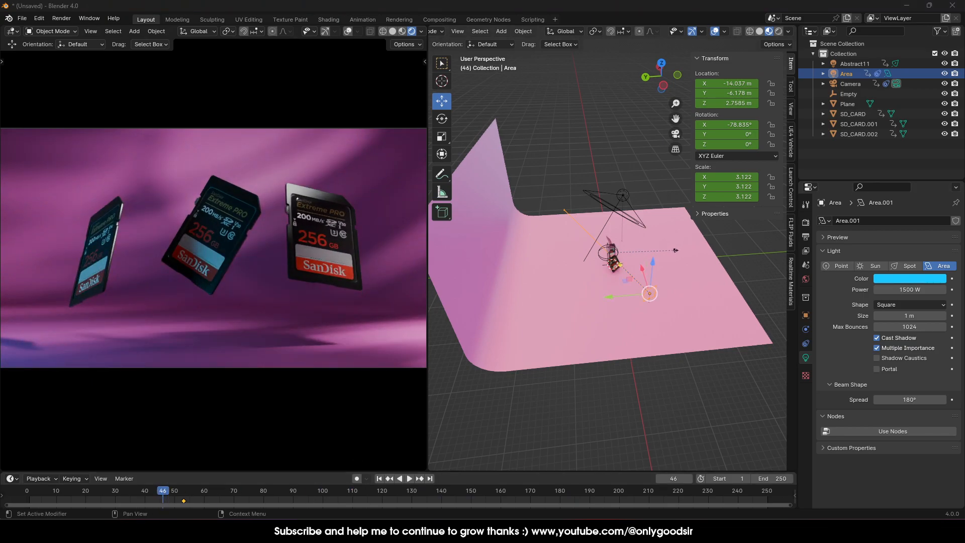
Switch to the web browser on blendermarket.com, search for gobo and look through the product results
drag(463, 1, 291, 46)
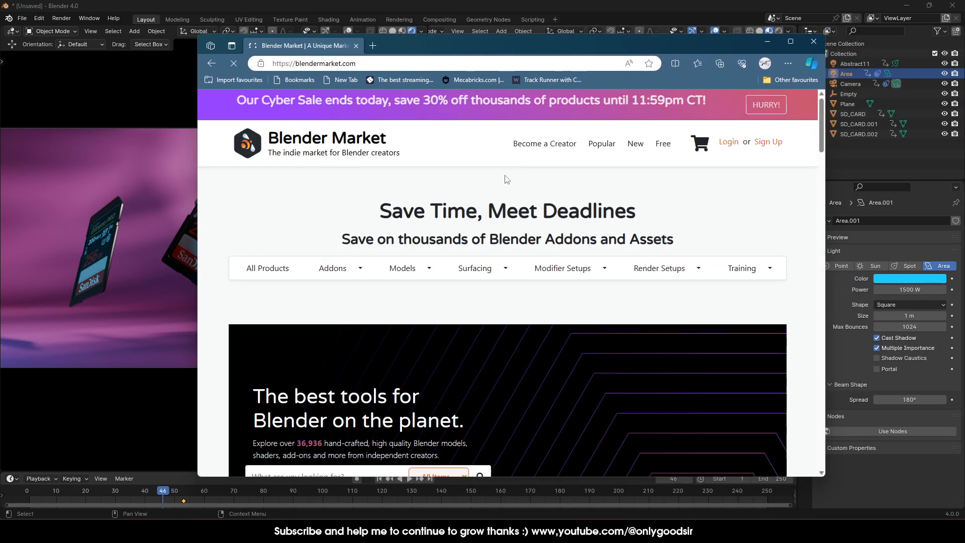
scroll(497, 157, down, 3)
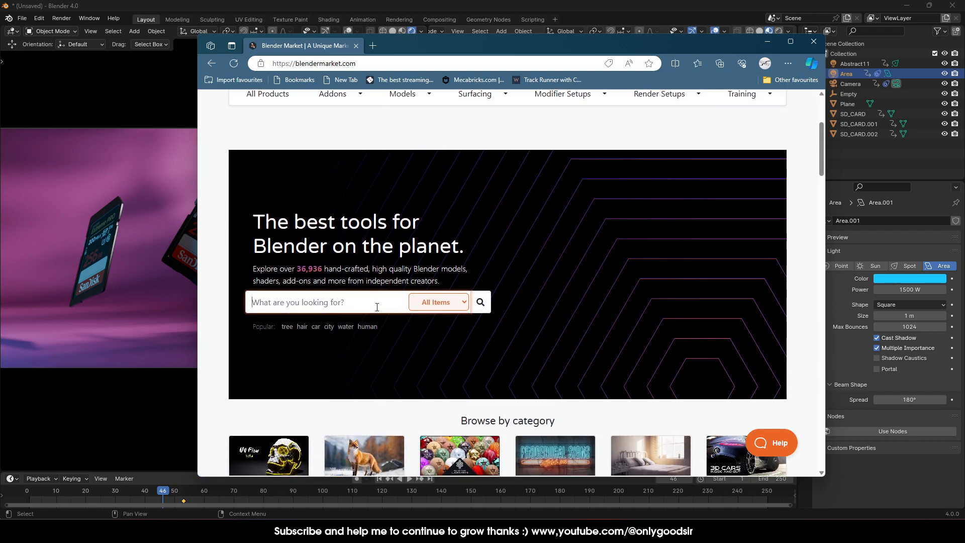
key(Return)
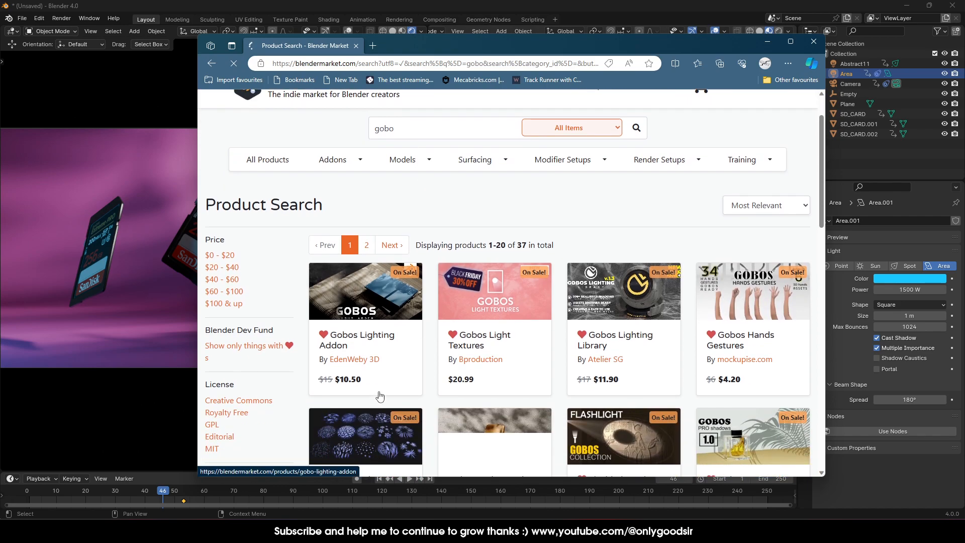
scroll(408, 322, down, 1)
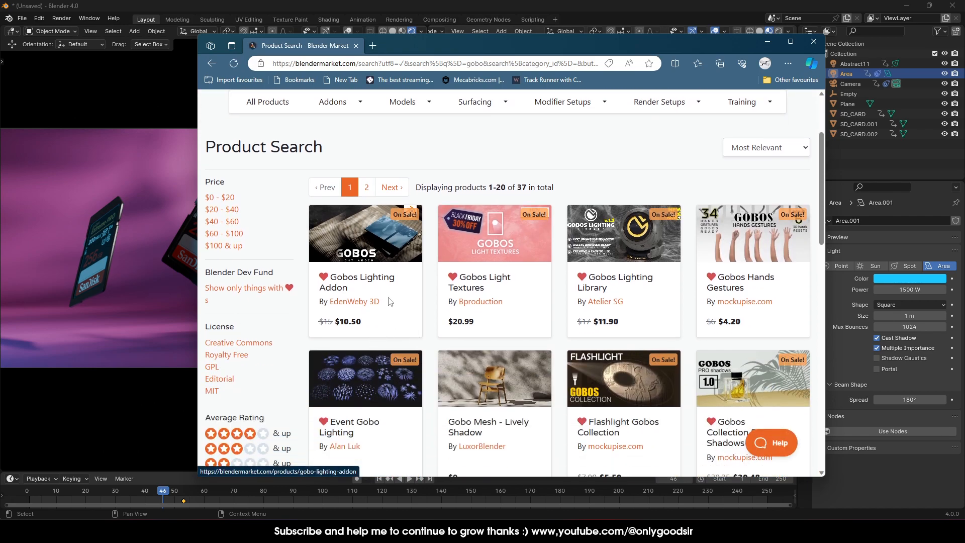
scroll(389, 300, down, 1)
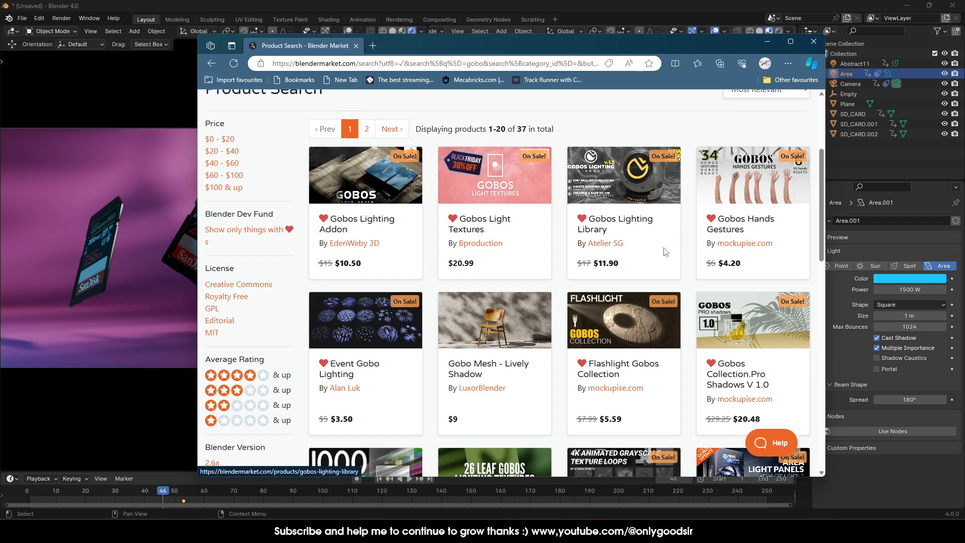
scroll(513, 293, up, 2)
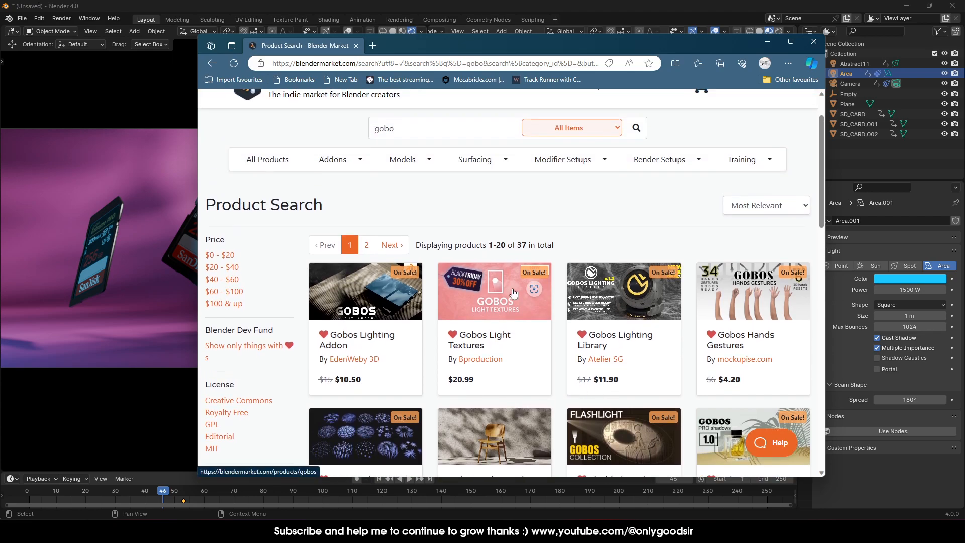
scroll(513, 293, down, 1)
scroll(504, 310, down, 3)
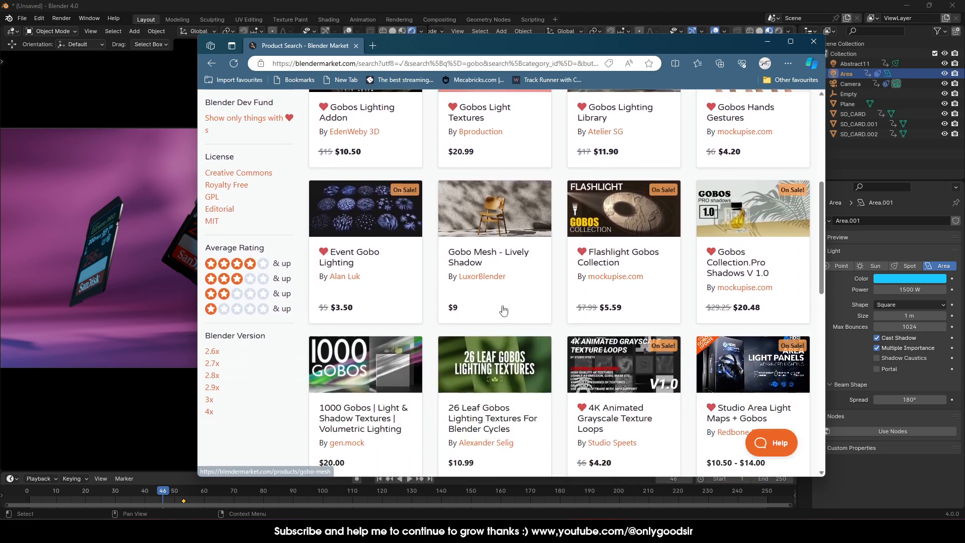
scroll(504, 311, up, 5)
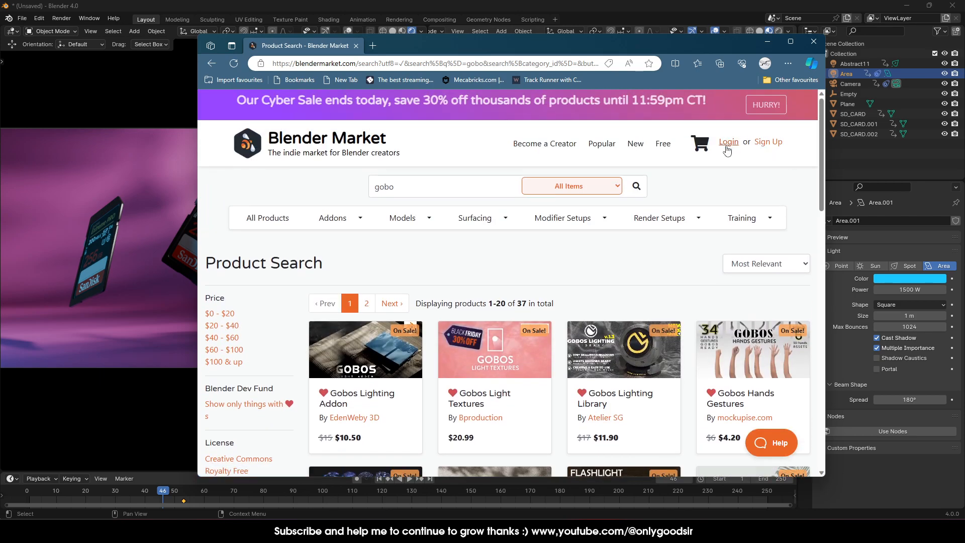
Log in to the Blender Market account with the prefilled credentials, marking the stairs squares in the image verification
click(727, 146)
click(508, 270)
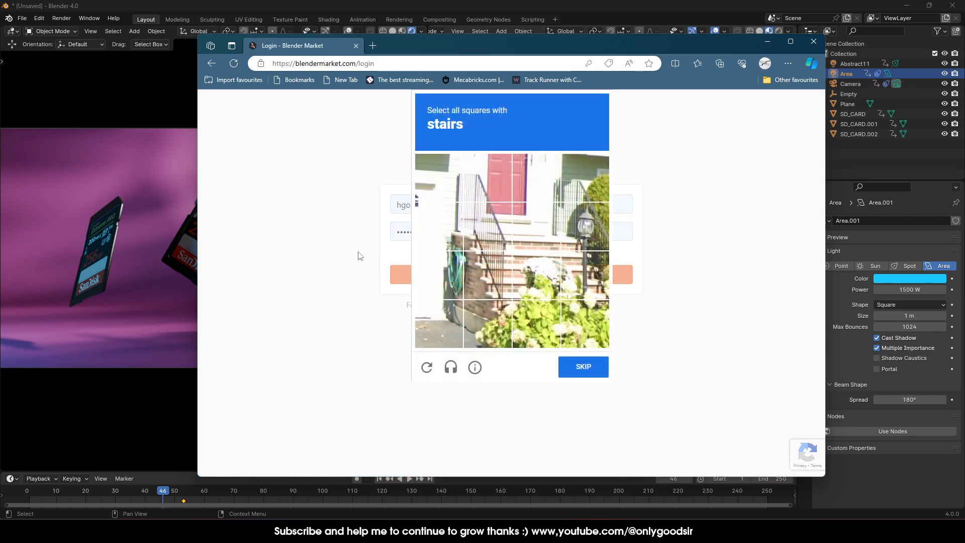
click(497, 240)
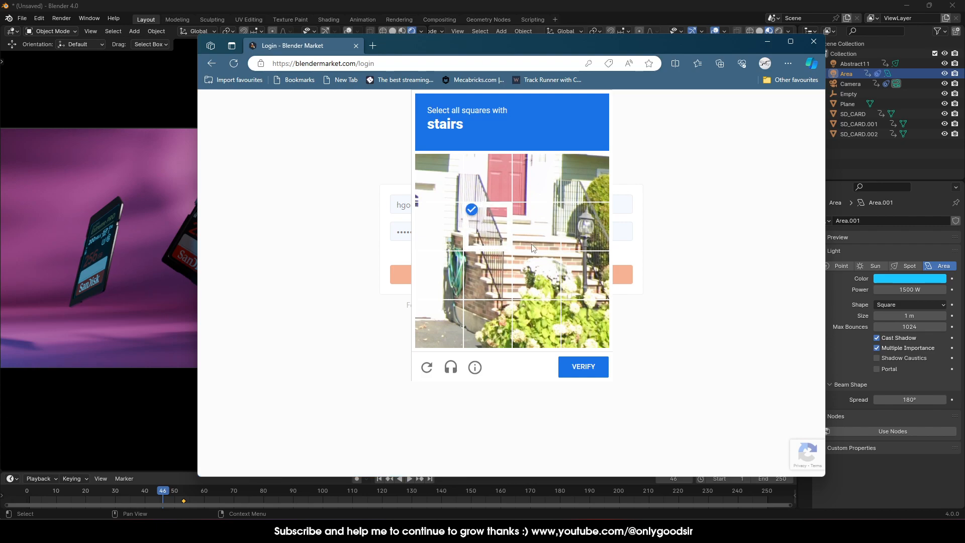
click(561, 250)
click(555, 246)
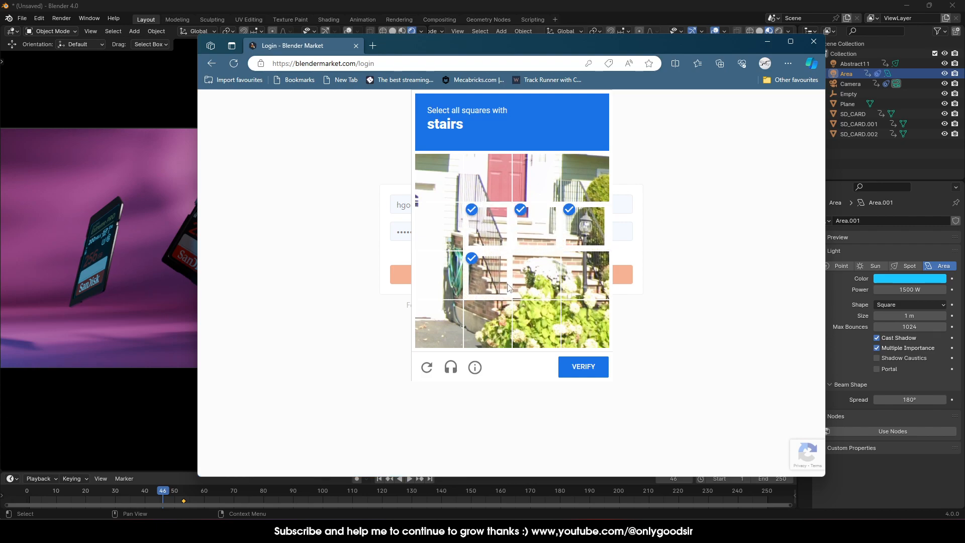
click(482, 312)
click(586, 266)
click(571, 369)
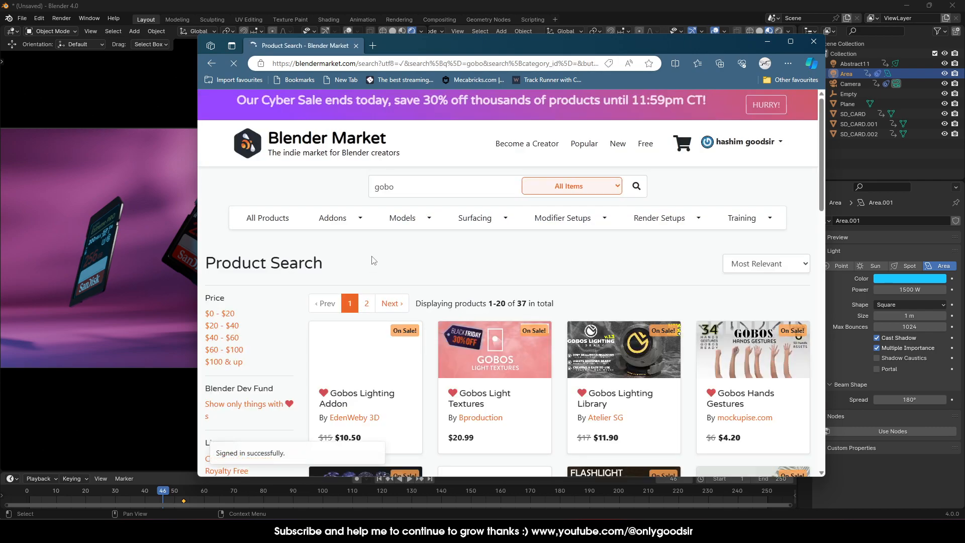
Find Gobos Light Textures in the account's order history and open its product page
click(746, 146)
click(737, 187)
scroll(444, 301, down, 5)
scroll(443, 301, down, 4)
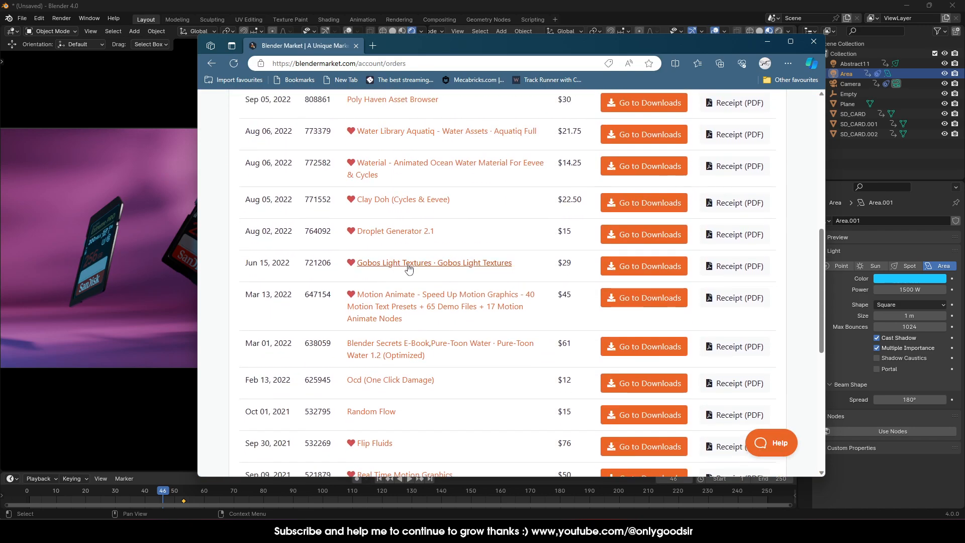
click(409, 269)
Examine the Gobos Light Textures product description and its preview images for each texture category
scroll(387, 211, down, 2)
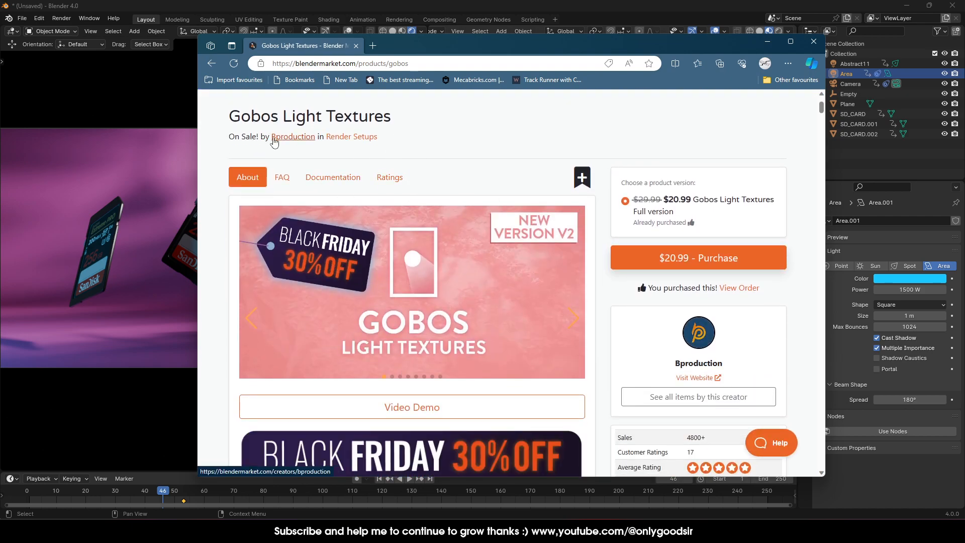
scroll(339, 254, down, 15)
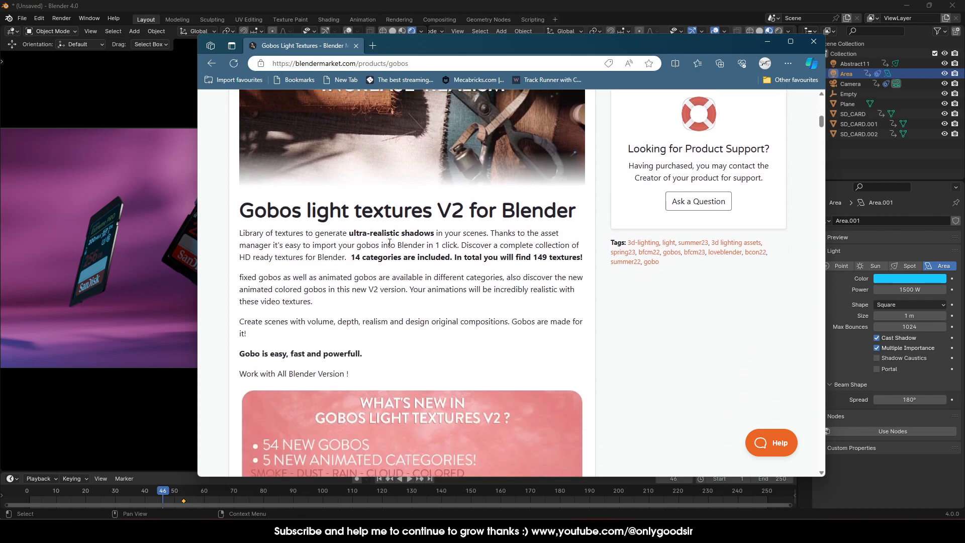
scroll(392, 276, down, 10)
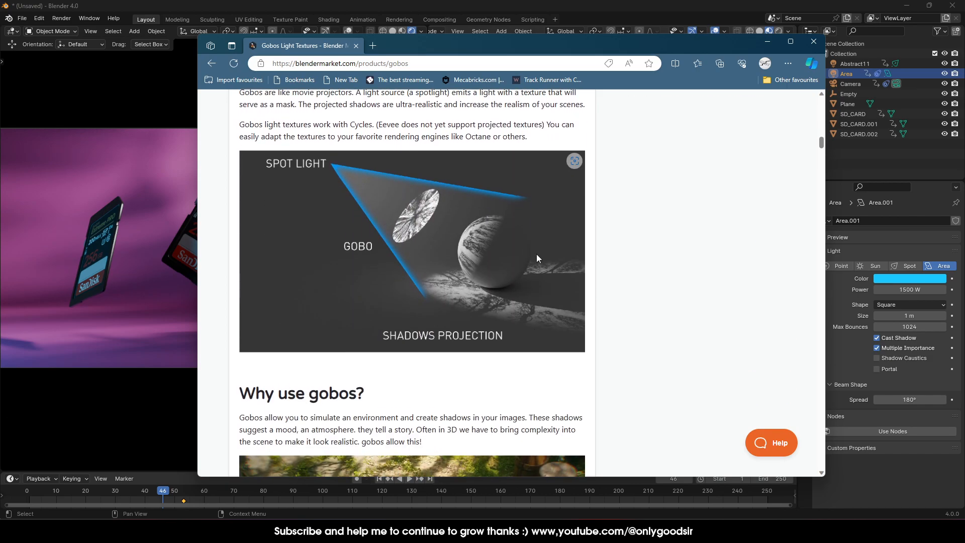
scroll(422, 317, down, 12)
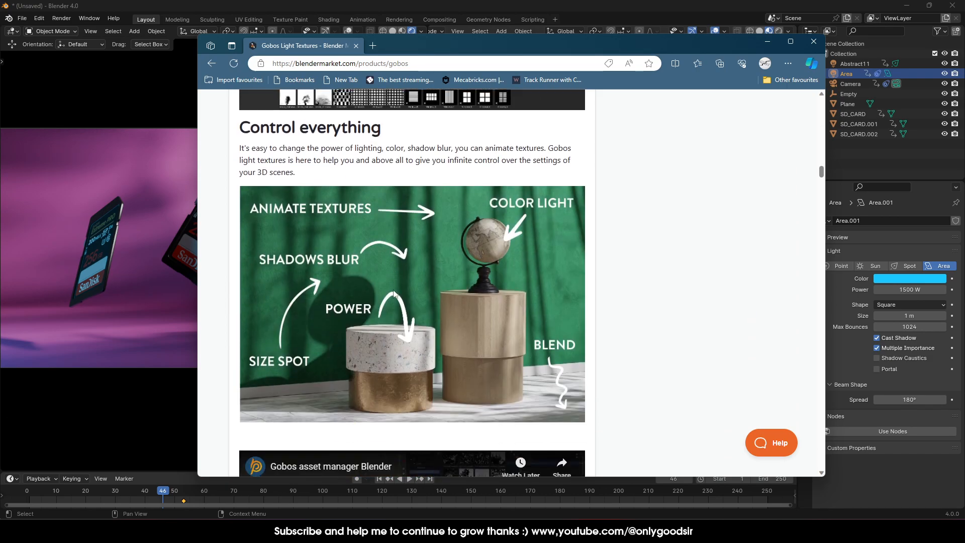
scroll(413, 282, down, 9)
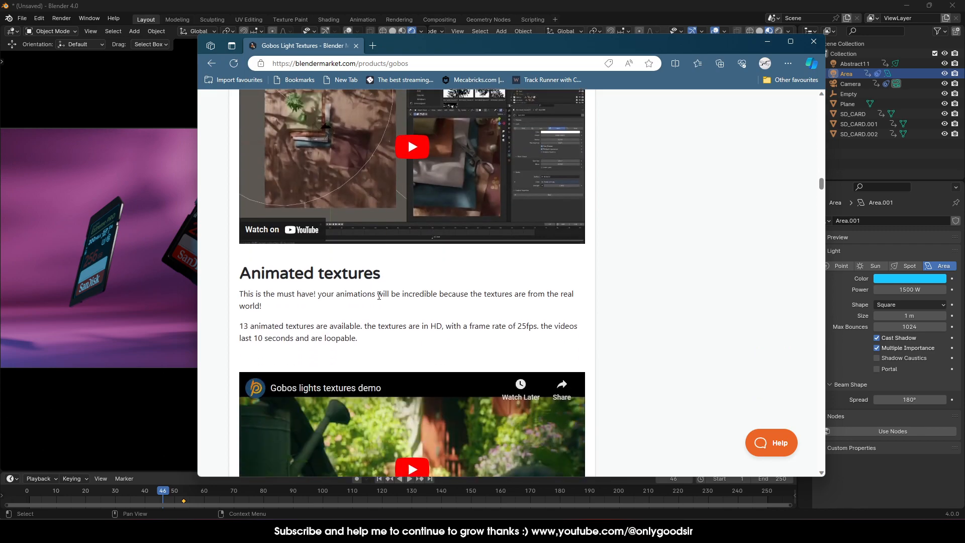
scroll(382, 306, down, 10)
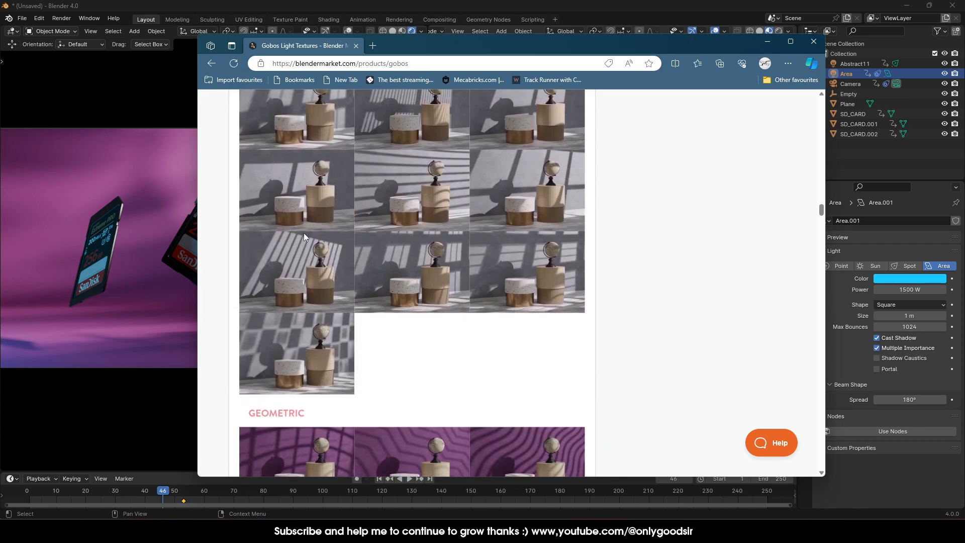
scroll(468, 363, down, 10)
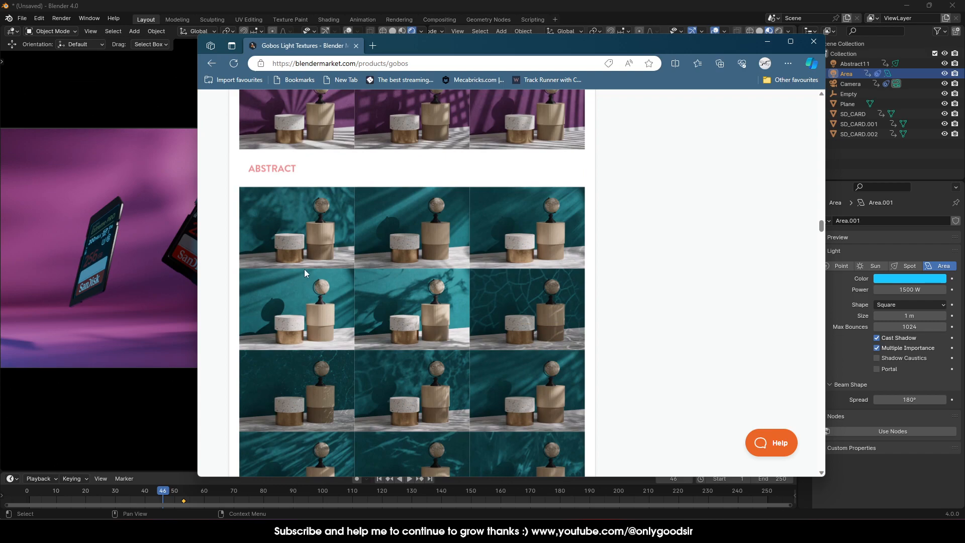
scroll(409, 332, down, 10)
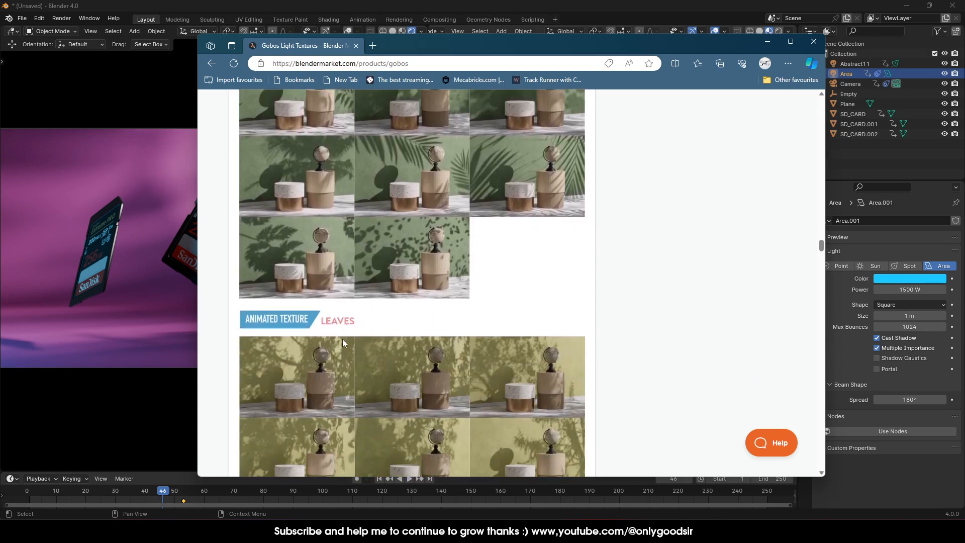
scroll(410, 345, down, 10)
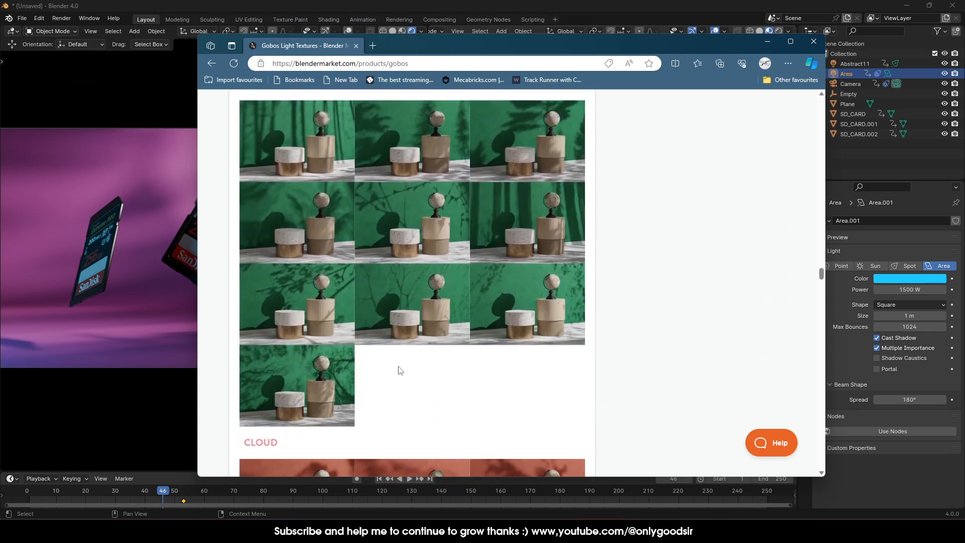
scroll(444, 355, down, 5)
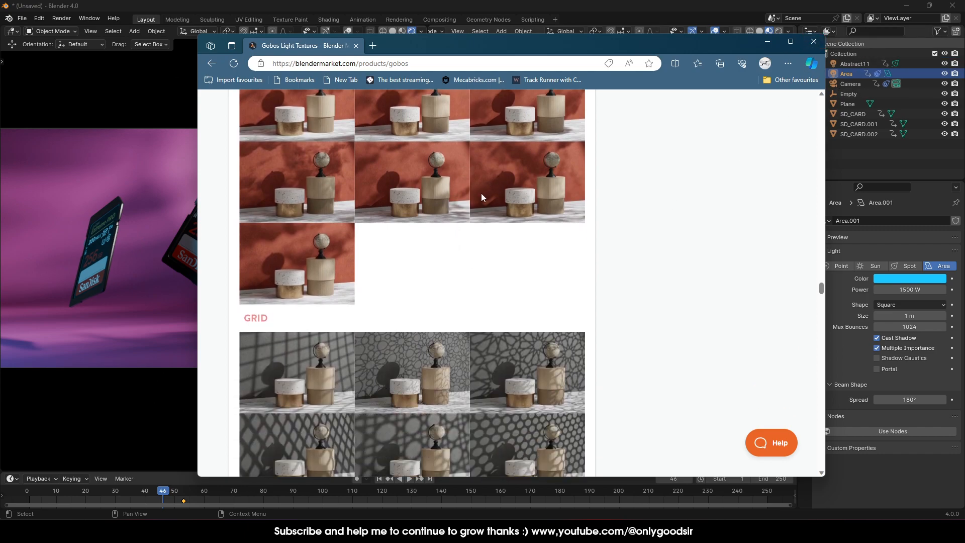
Close the browser to return to Blender, select the gobo spot light, and try moving it at frame 46
click(814, 41)
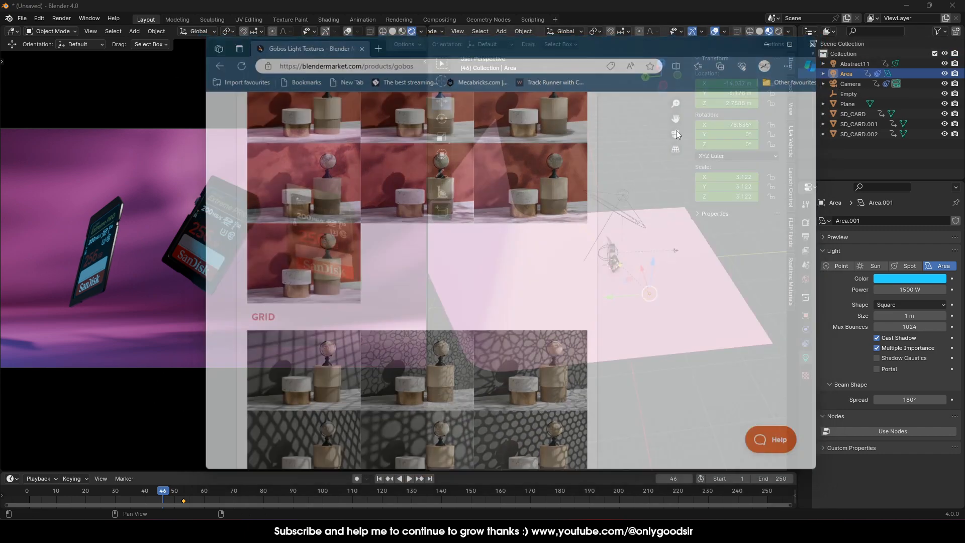
click(629, 194)
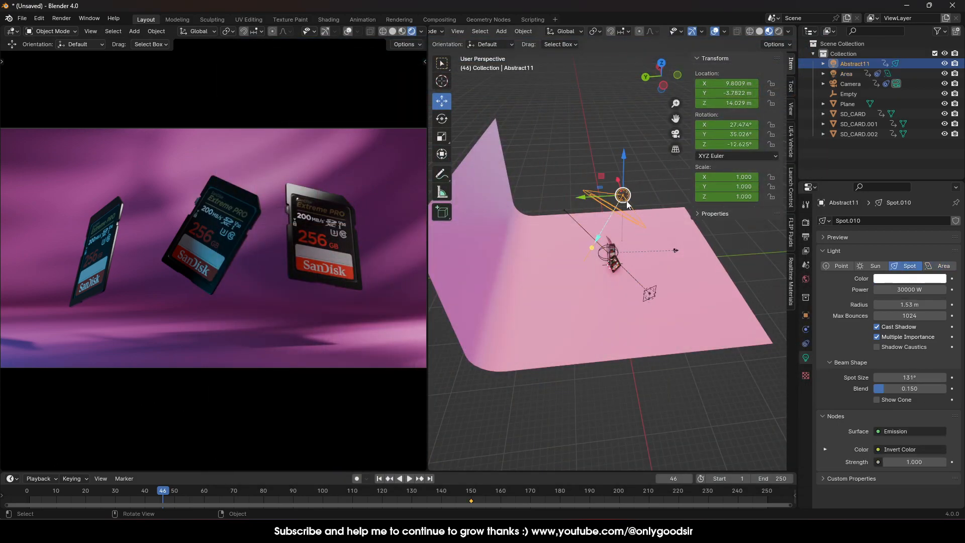
key(g)
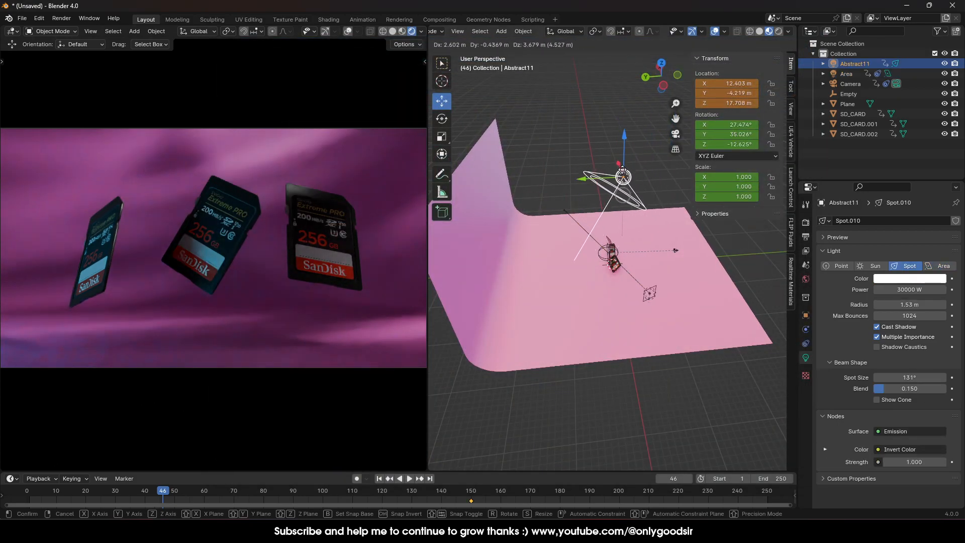
click(648, 177)
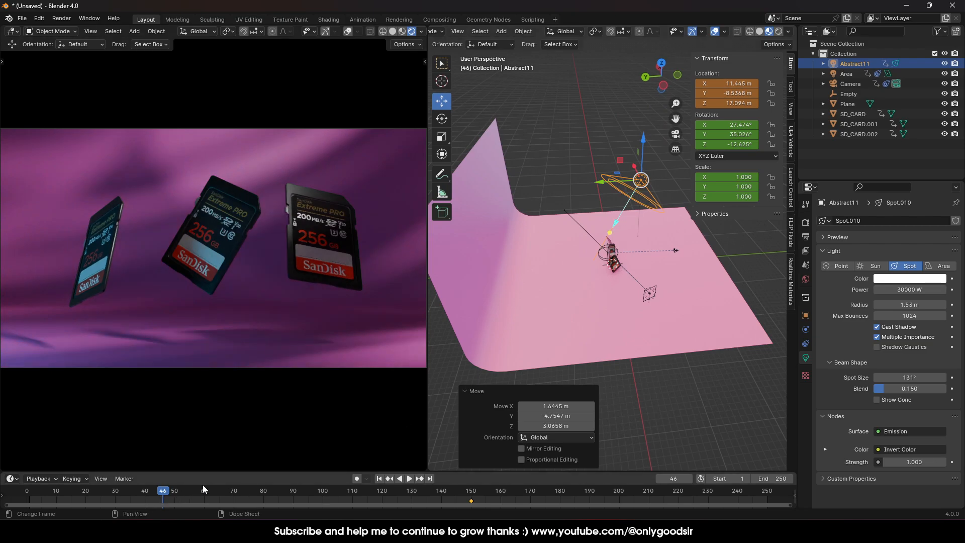
Move the gobo spot light's keyframe to frame 1 in the timeline
click(331, 490)
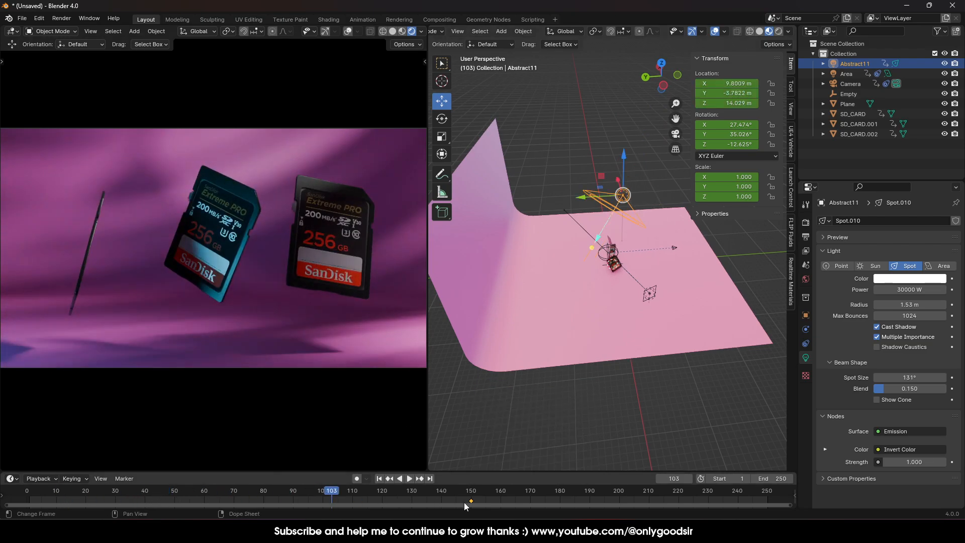
drag(472, 504, 331, 490)
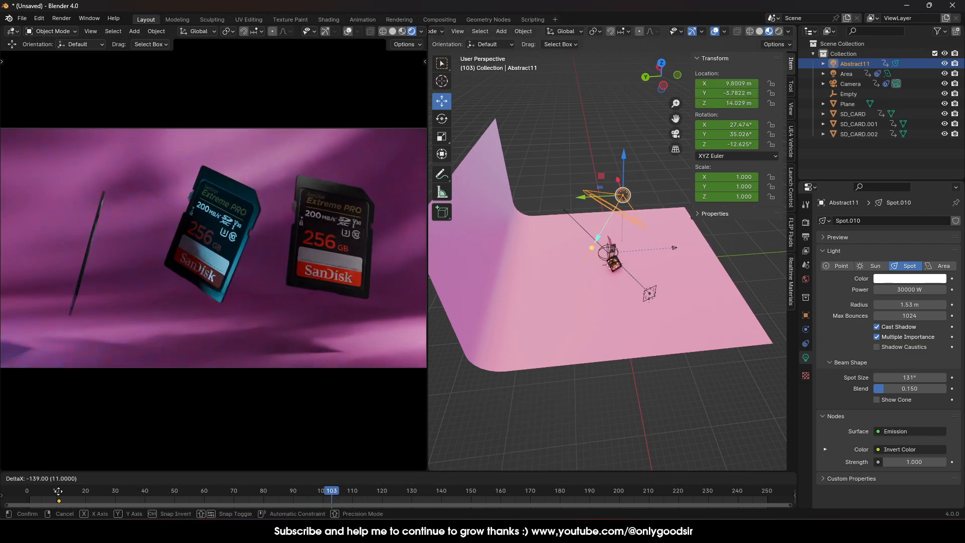
drag(30, 504, 31, 503)
Try to animate the gobo spot light by moving it at frame 250 without auto keying, and play the animation
drag(129, 490, 768, 472)
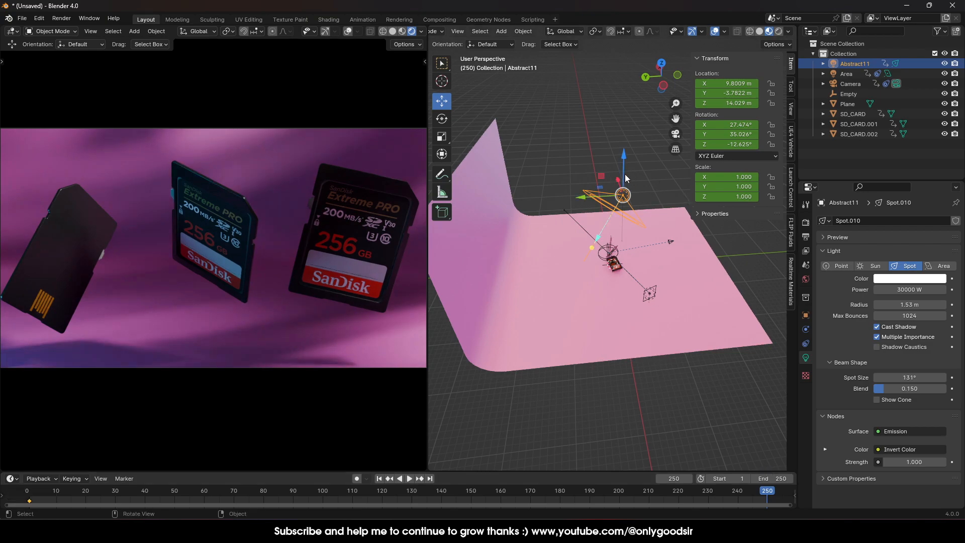
drag(586, 197, 622, 209)
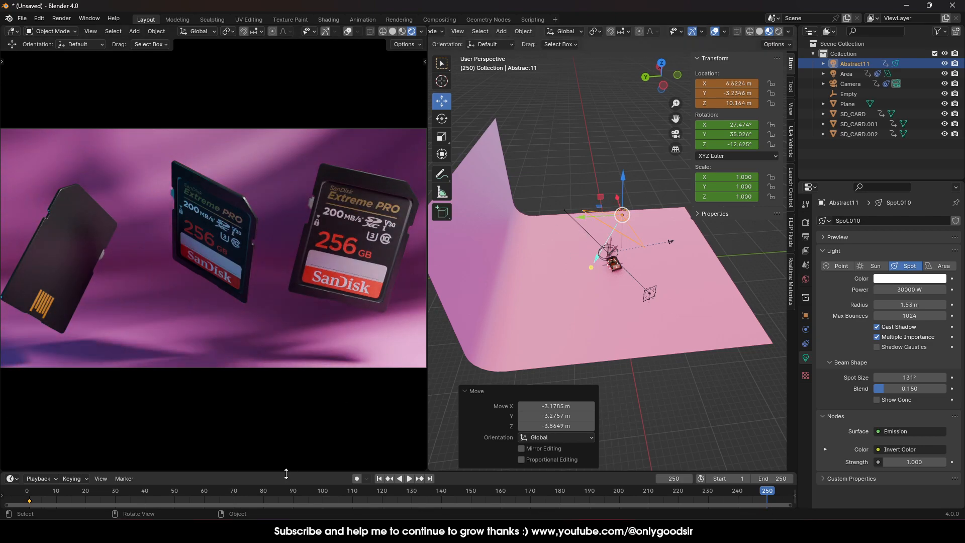
key(space)
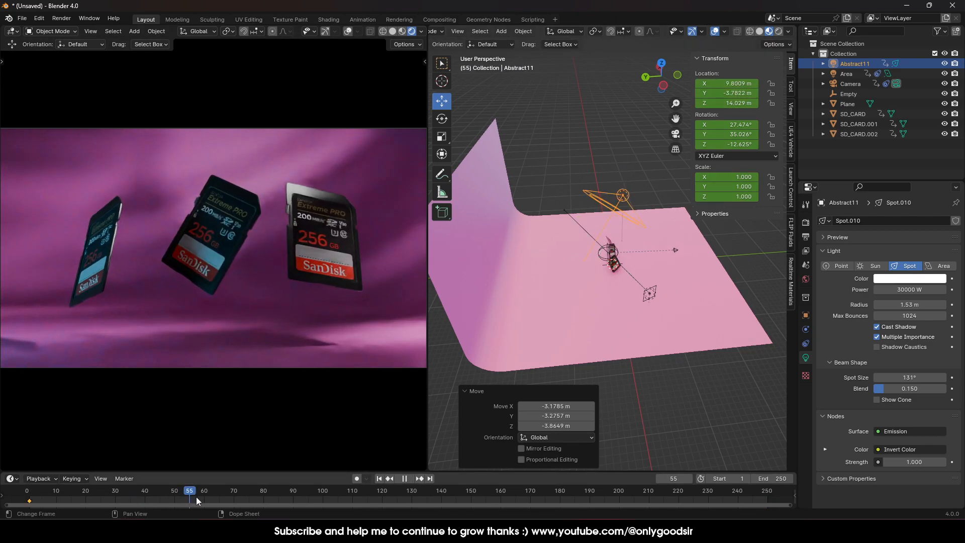
With auto keying enabled, move the gobo spot light at frame 250 to about X 5.38 m, Z 11.46 m and play back the motion
drag(302, 502, 721, 486)
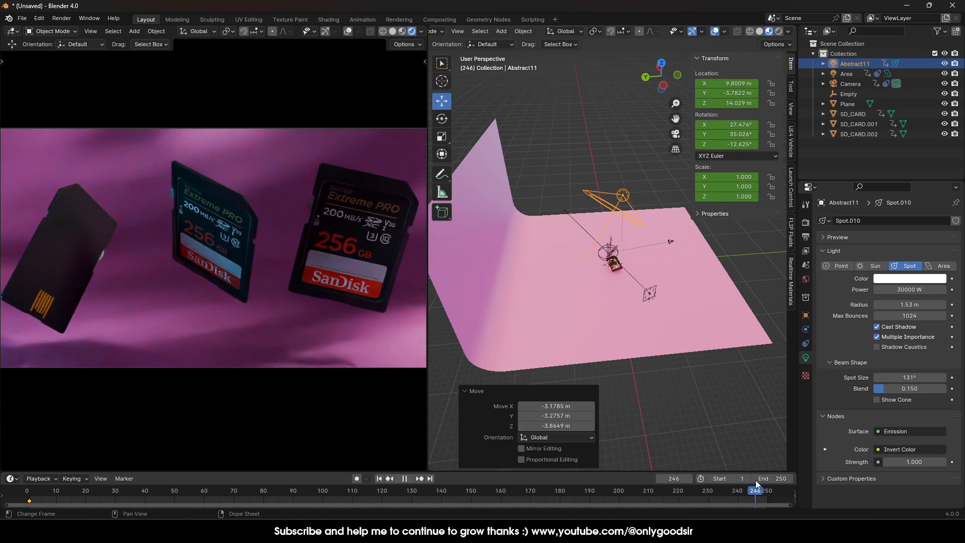
key(space)
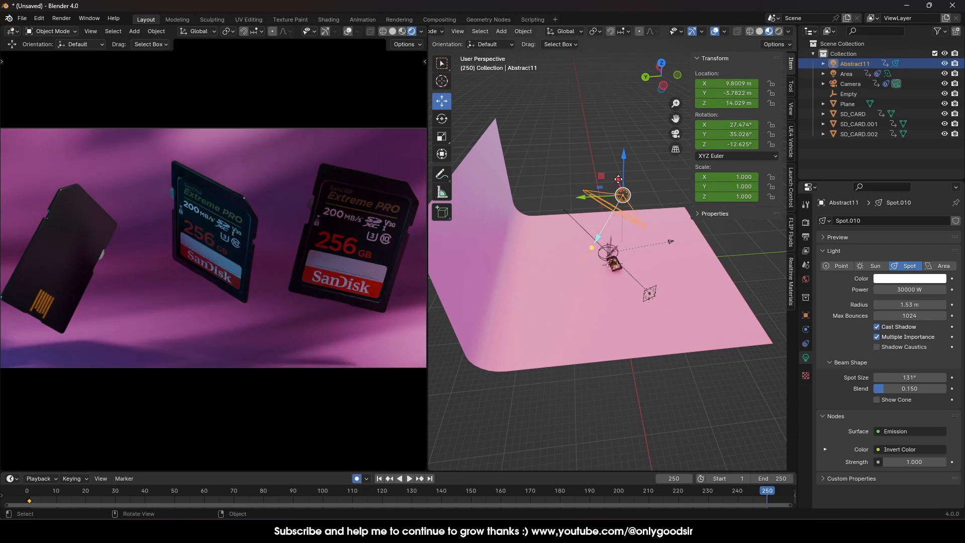
mouse_move(619, 179)
mouse_down()
mouse_move(642, 187)
mouse_move(631, 179)
mouse_up()
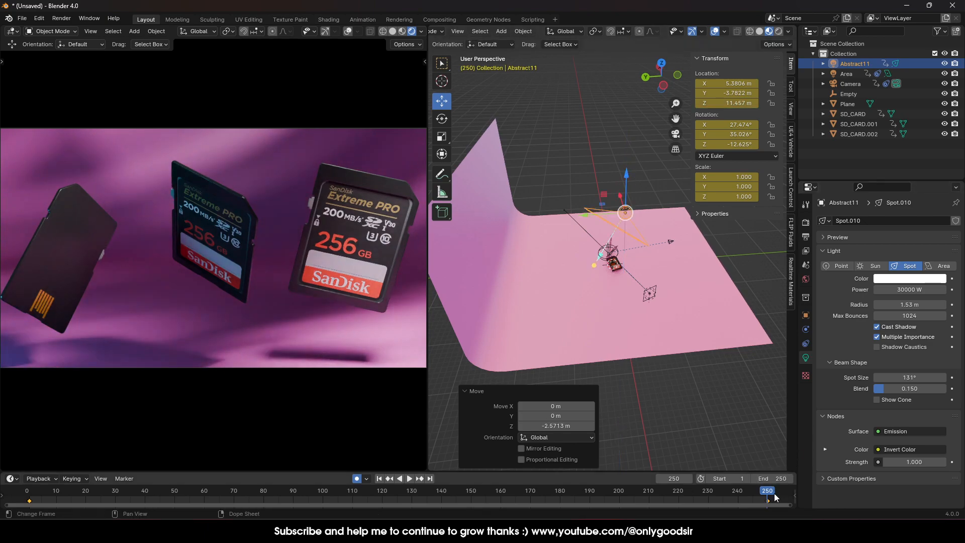
drag(649, 492, 26, 480)
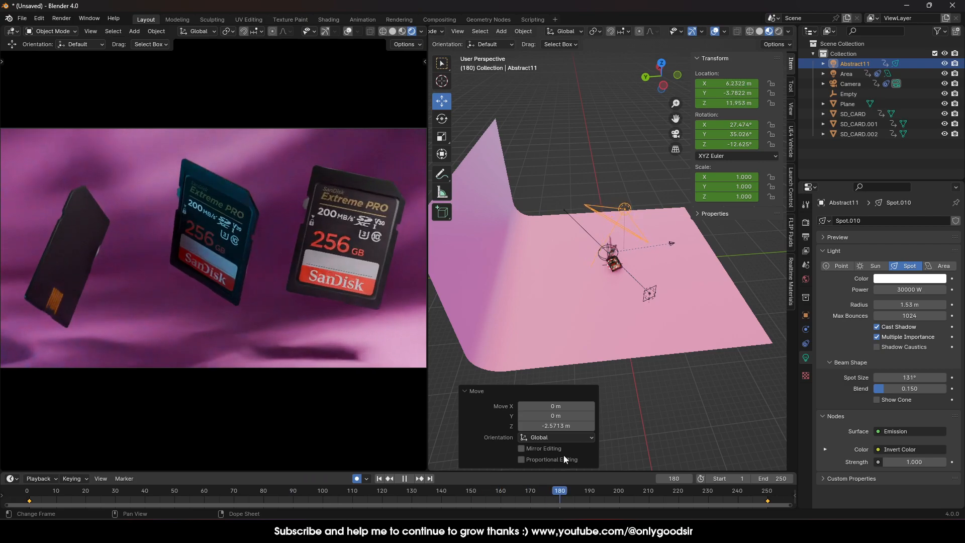
key(space)
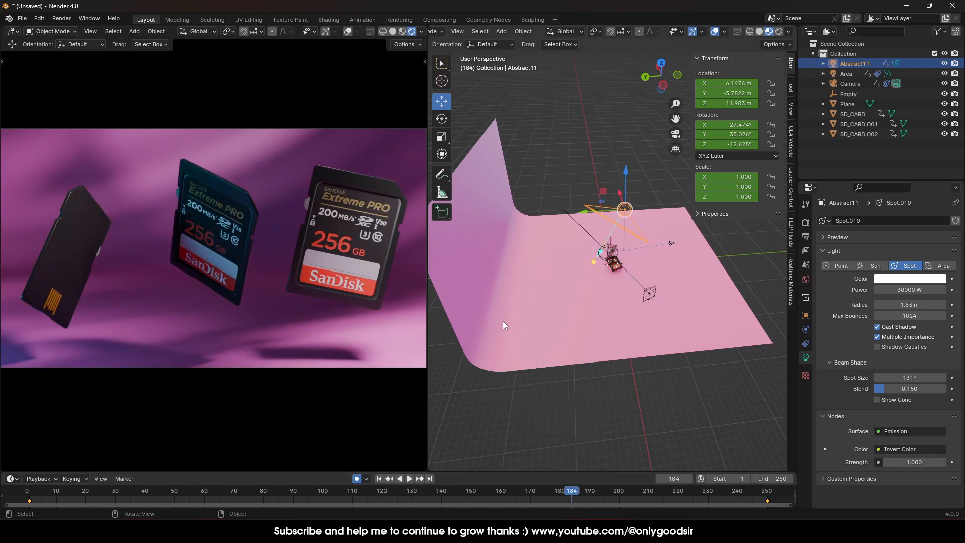